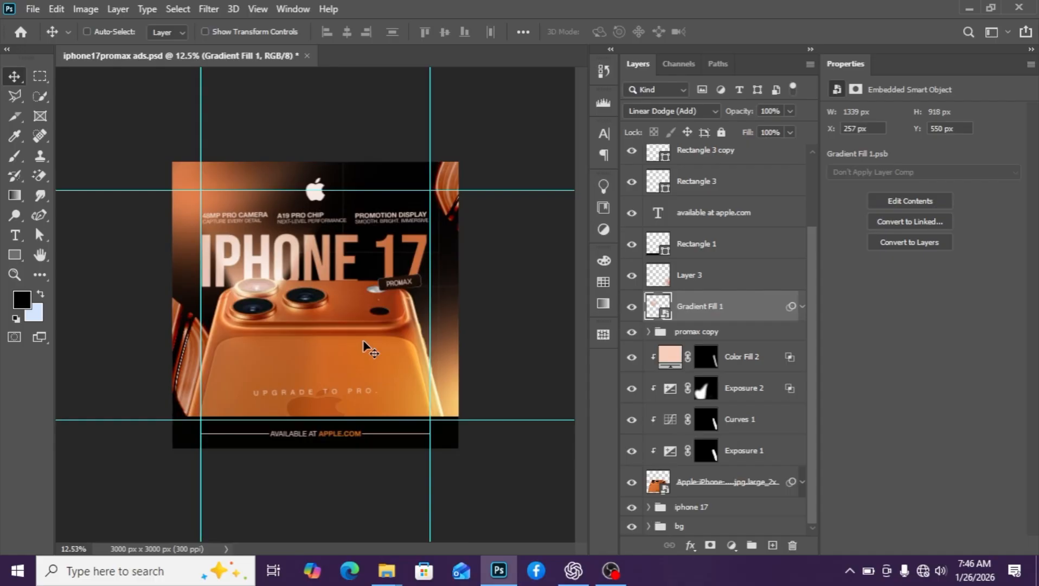
Zoom in and out on the poster to inspect it
{"action": "key", "text": "ctrl+plus"}
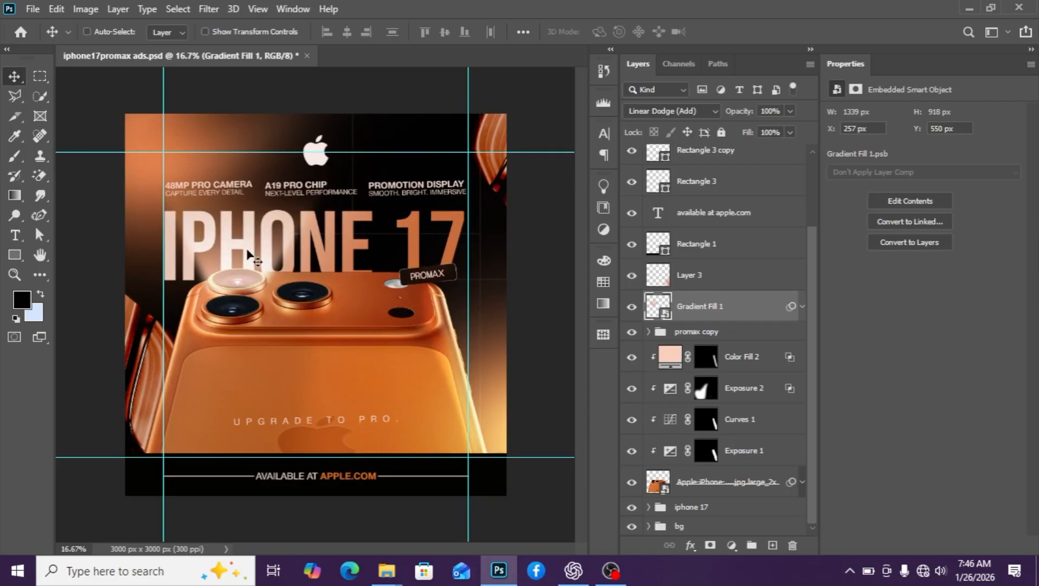
{"action": "key", "text": "ctrl+minus"}
{"action": "key", "text": "ctrl+minus"}
{"action": "key", "text": "ctrl+plus"}
{"action": "key", "text": "ctrl+plus"}
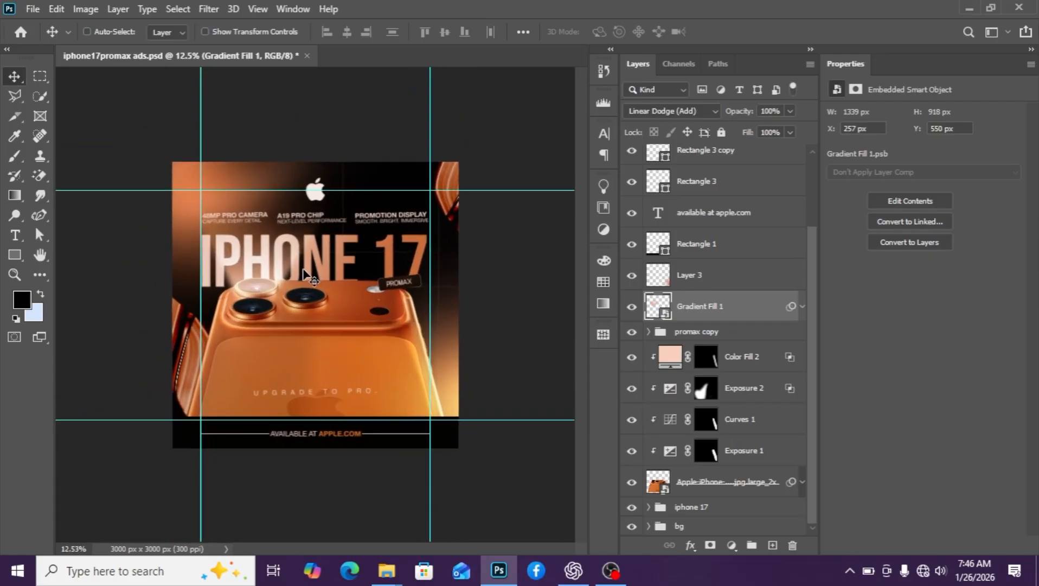
{"action": "scroll", "coordinate": [323, 246], "scroll_direction": "down", "scroll_amount": 3}
{"action": "scroll", "coordinate": [332, 254], "scroll_direction": "up", "scroll_amount": 2}
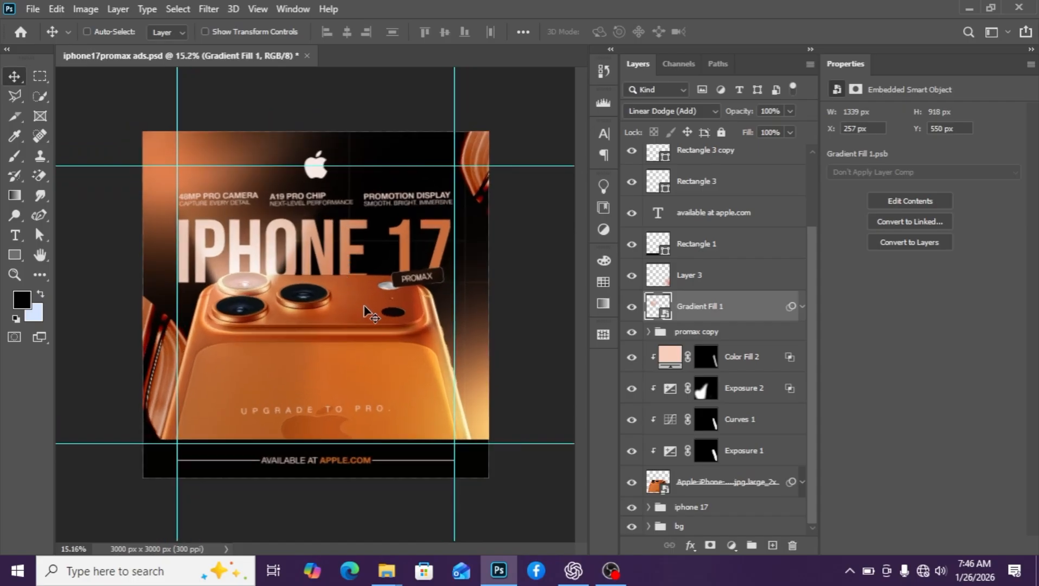
{"action": "scroll", "coordinate": [371, 328], "scroll_direction": "up", "scroll_amount": 1}
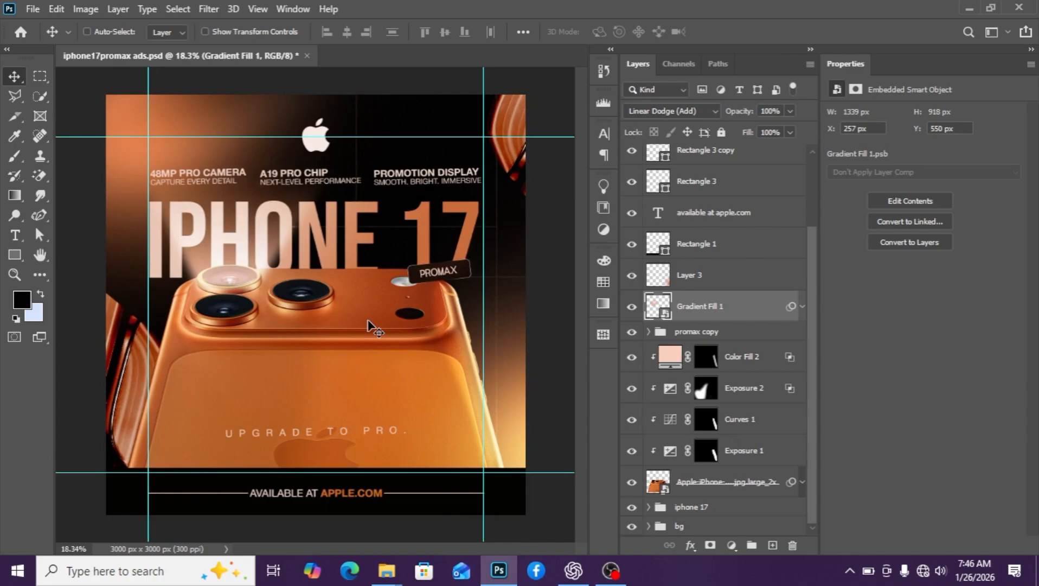
{"action": "scroll", "coordinate": [369, 324], "scroll_direction": "down", "scroll_amount": 2}
{"action": "scroll", "coordinate": [369, 323], "scroll_direction": "up", "scroll_amount": 1}
{"action": "scroll", "coordinate": [369, 325], "scroll_direction": "down", "scroll_amount": 2}
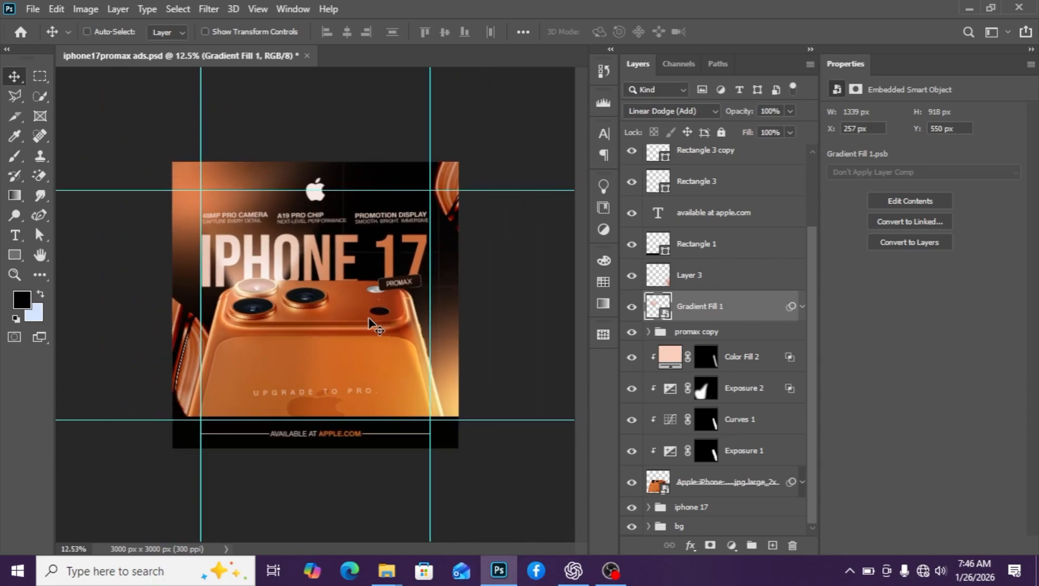
{"action": "scroll", "coordinate": [371, 327], "scroll_direction": "up", "scroll_amount": 1}
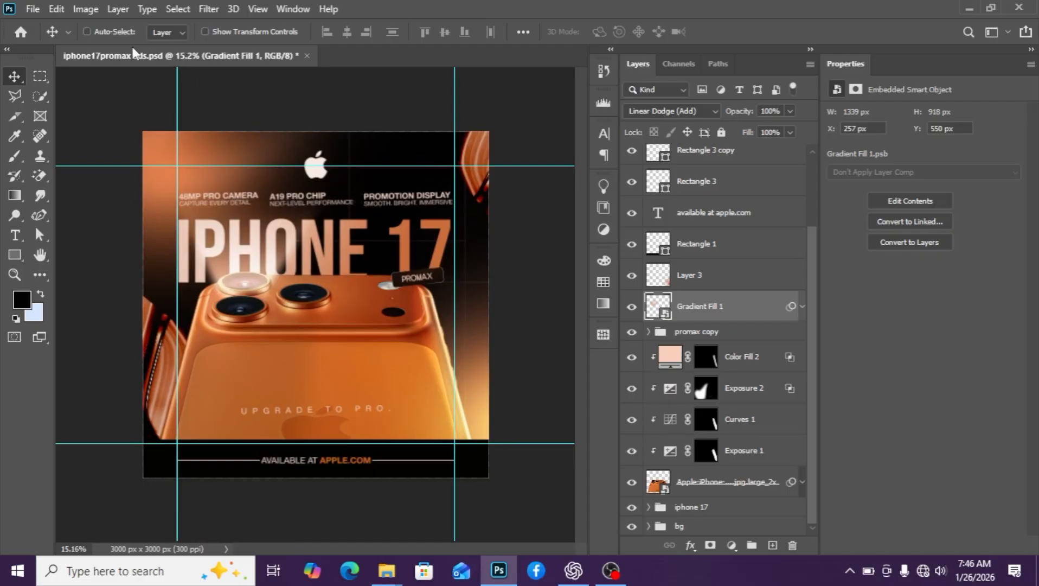
Start the Open file dialog, then cancel it without opening anything
{"action": "left_click", "coordinate": [31, 8]}
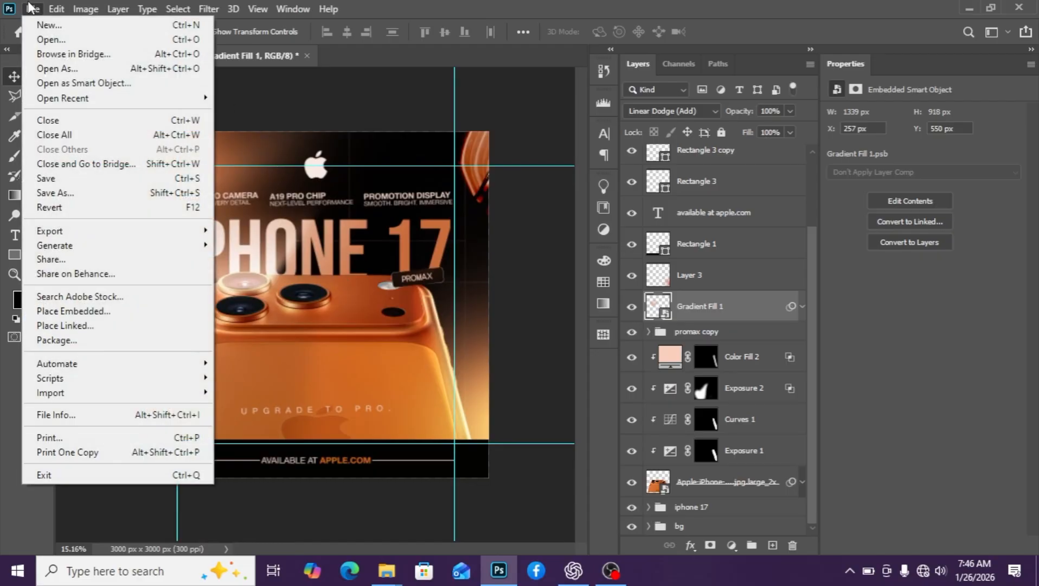
{"action": "left_click", "coordinate": [65, 39]}
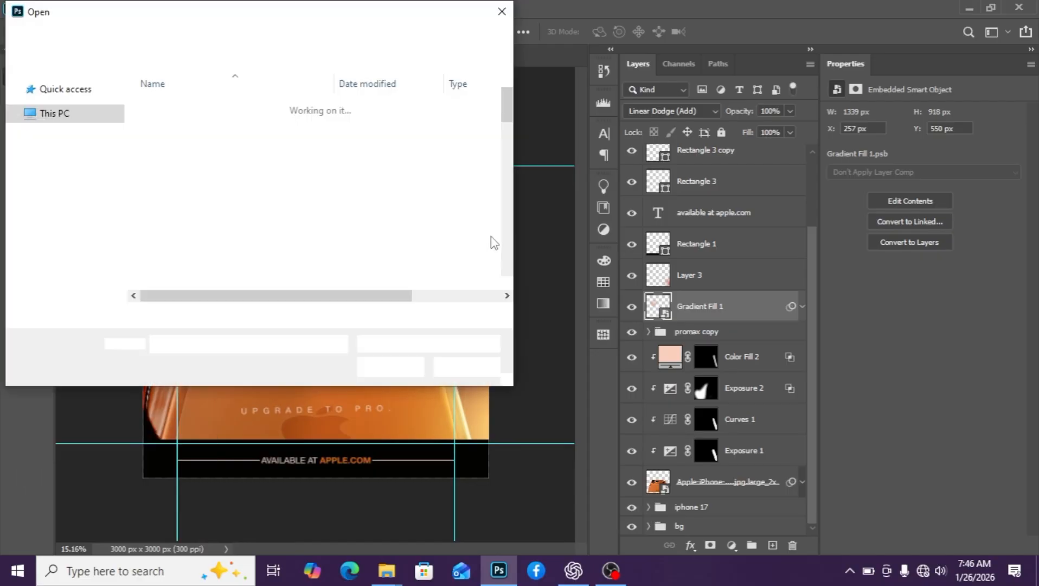
{"action": "left_click", "coordinate": [469, 369]}
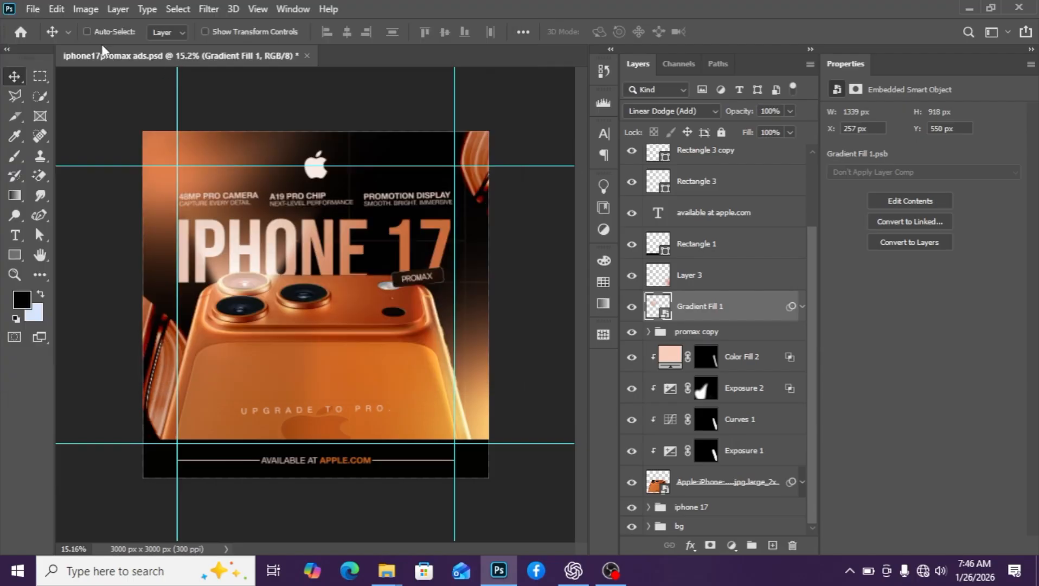
Create a new 3000 x 3000 px document from the Custom recent preset
{"action": "left_click", "coordinate": [26, 11]}
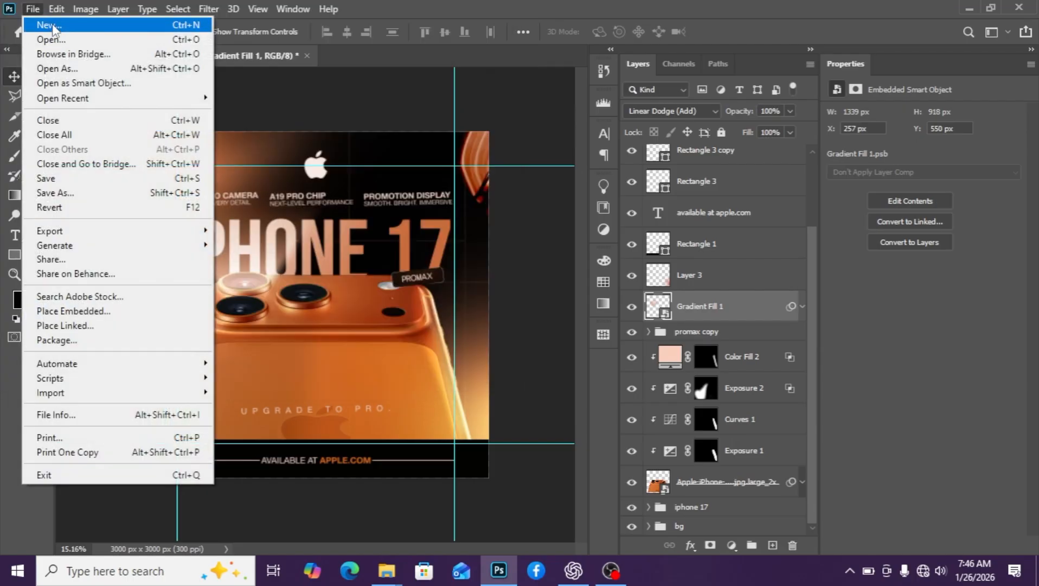
{"action": "left_click", "coordinate": [54, 27]}
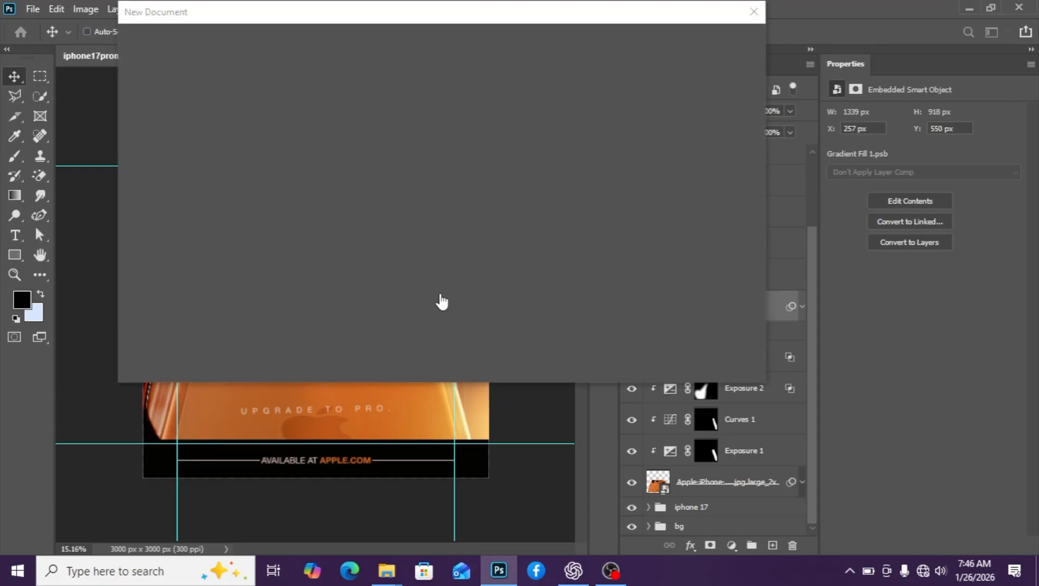
{"action": "scroll", "coordinate": [337, 290], "scroll_direction": "down", "scroll_amount": 3}
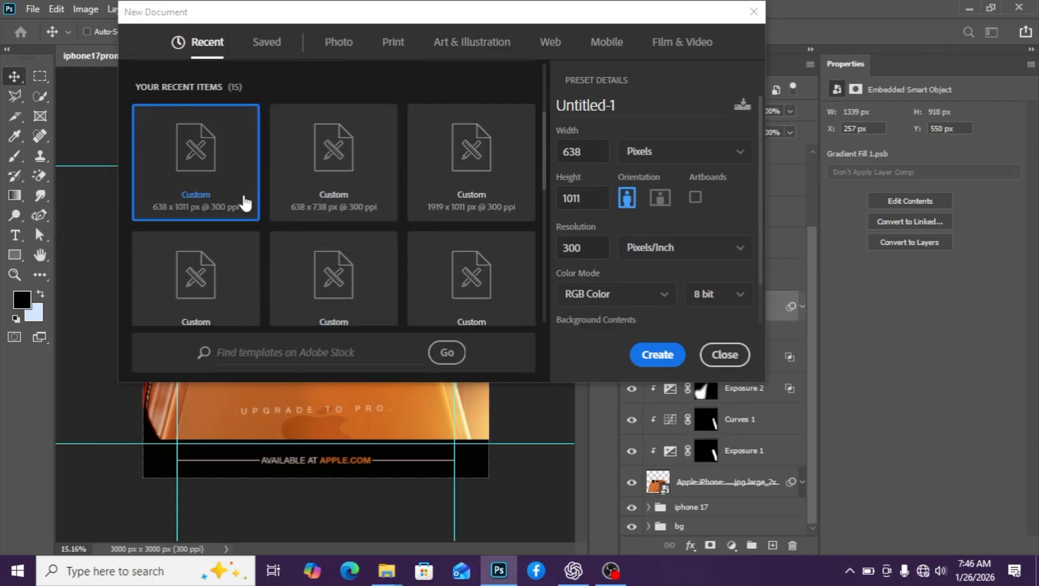
{"action": "scroll", "coordinate": [289, 257], "scroll_direction": "down", "scroll_amount": 1}
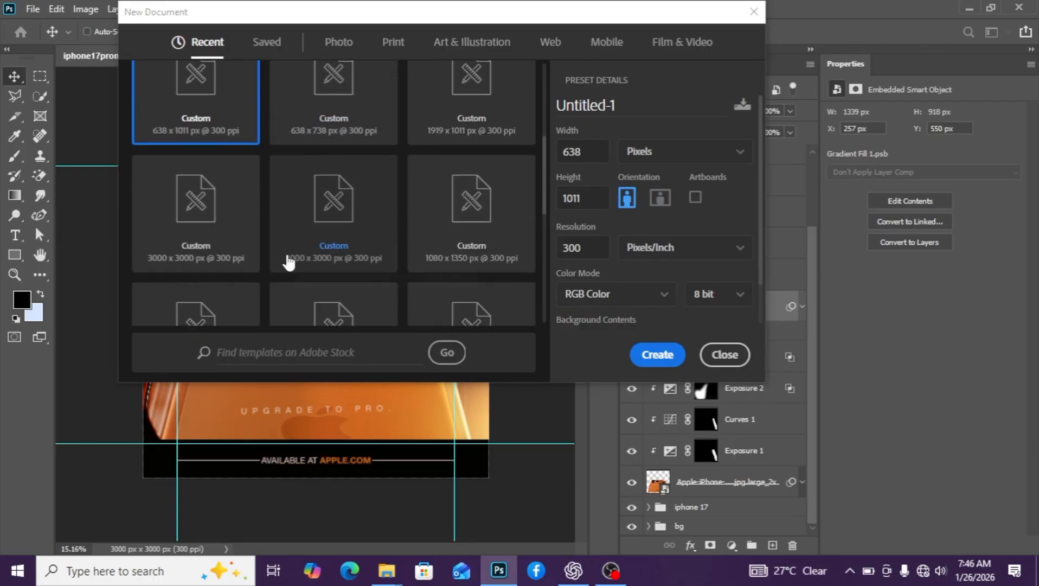
{"action": "left_click", "coordinate": [210, 228]}
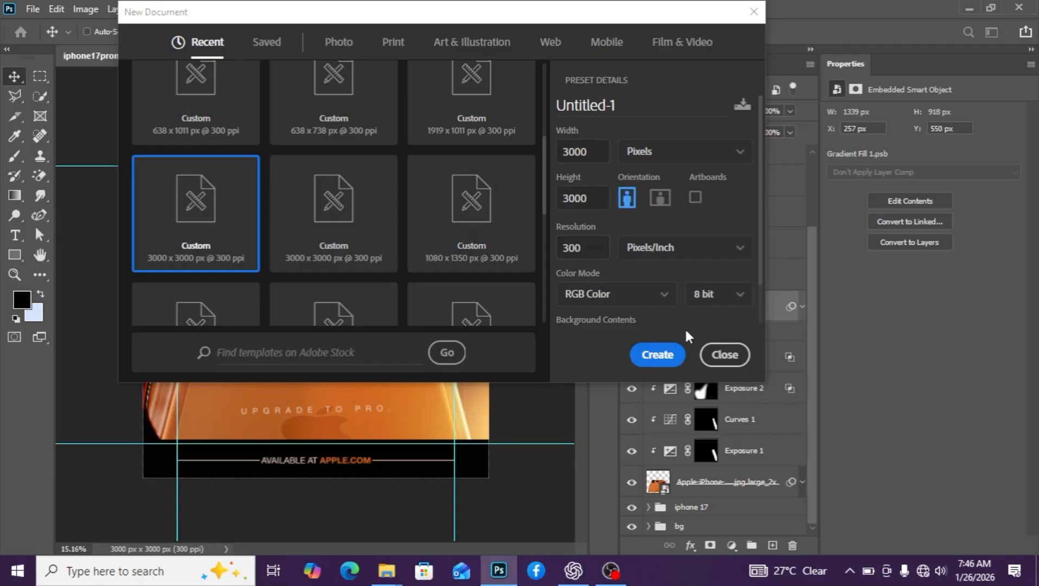
{"action": "left_click", "coordinate": [658, 350]}
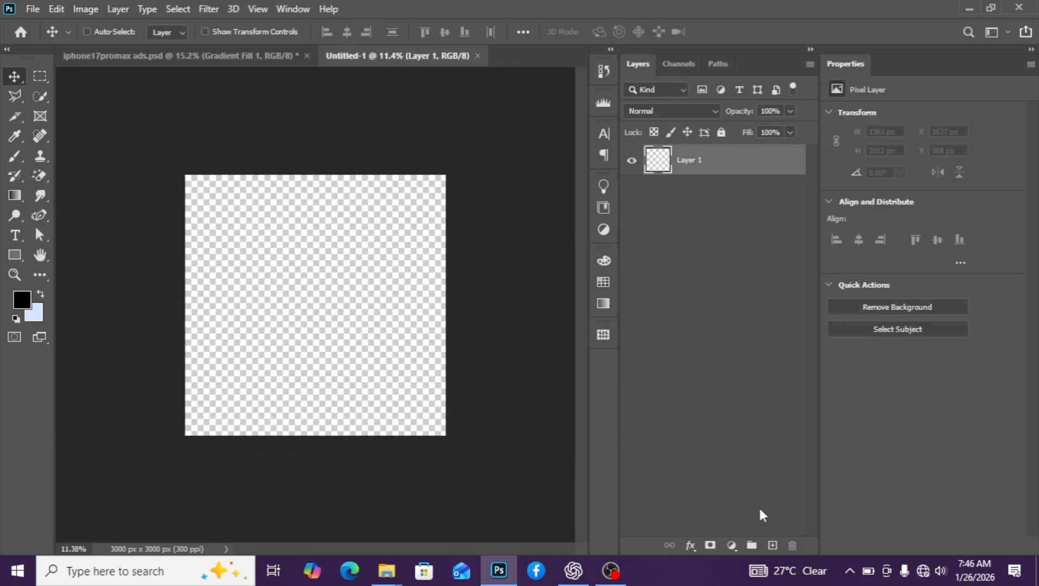
Add a Solid Color fill layer in near-black #010101 over the new document
{"action": "left_click", "coordinate": [733, 545]}
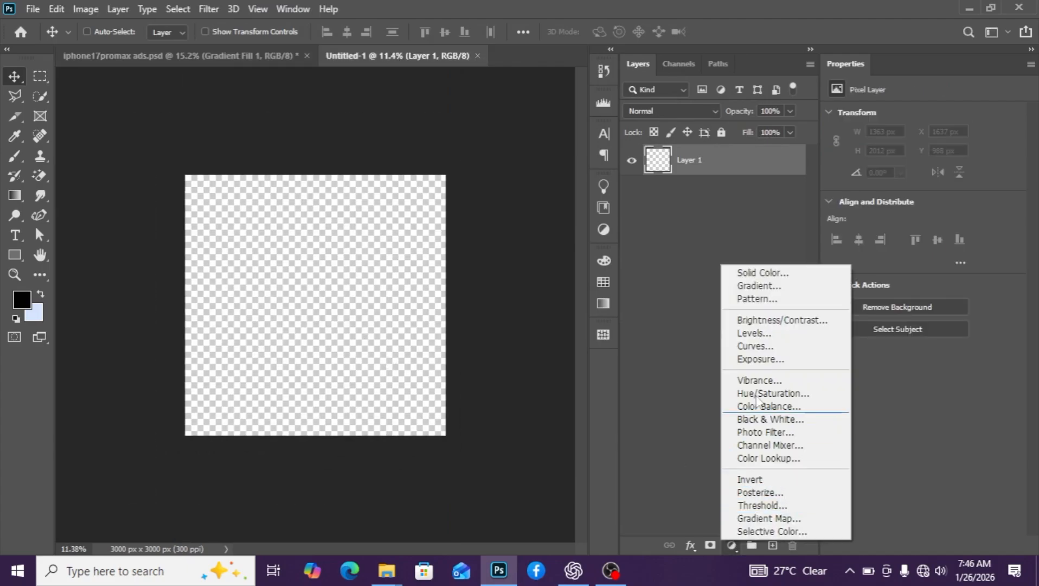
{"action": "left_click", "coordinate": [767, 272]}
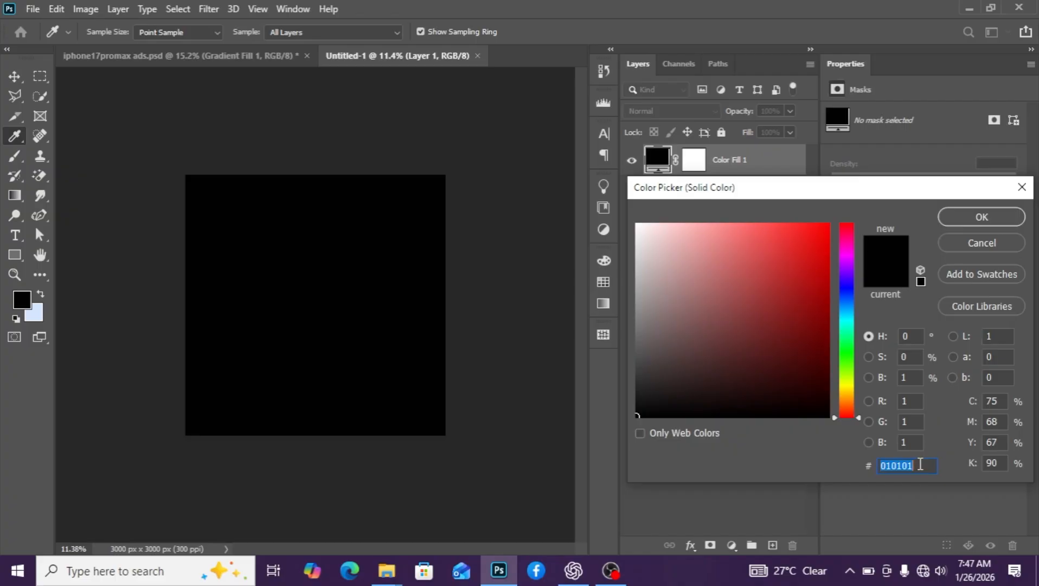
{"action": "left_click", "coordinate": [985, 219]}
{"action": "scroll", "coordinate": [374, 260], "scroll_direction": "down", "scroll_amount": 1}
{"action": "scroll", "coordinate": [379, 269], "scroll_direction": "up", "scroll_amount": 1}
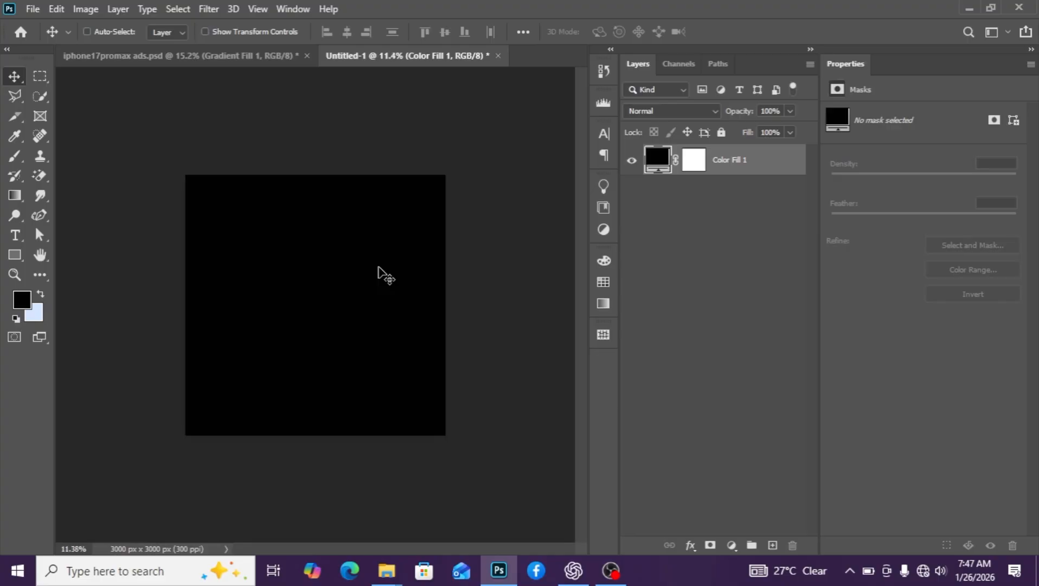
{"action": "scroll", "coordinate": [382, 274], "scroll_direction": "down", "scroll_amount": 1}
{"action": "left_click", "coordinate": [262, 9]}
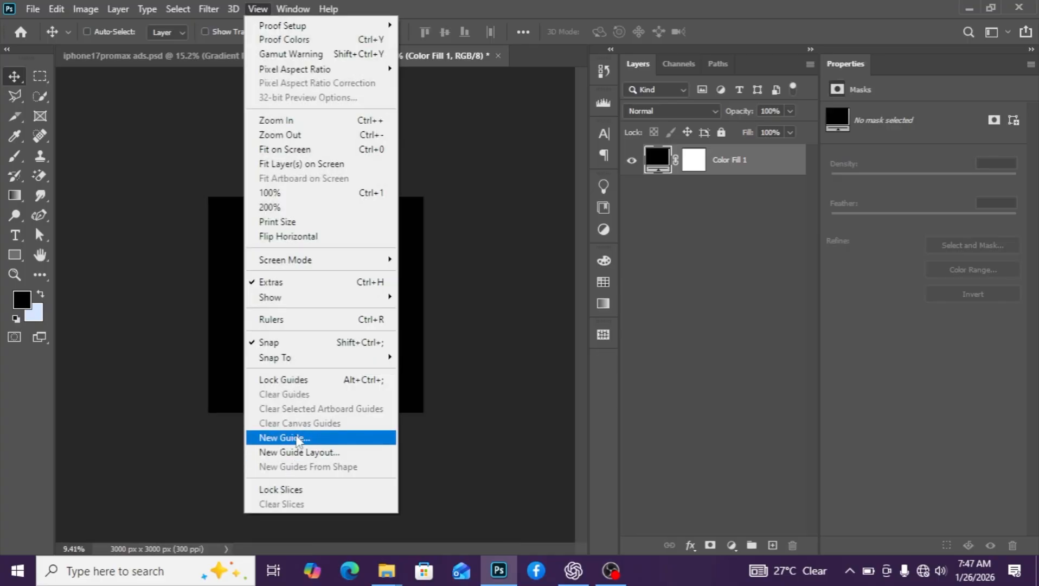
Add vertical guides at 90% and 10% of the canvas width
{"action": "left_click", "coordinate": [298, 440]}
{"action": "type", "text": "9"}
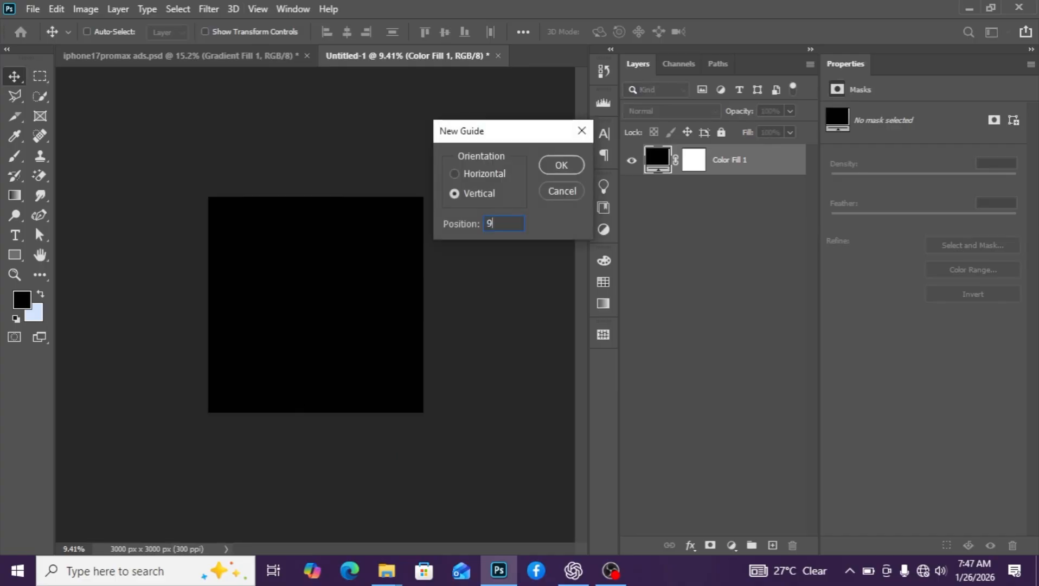
{"action": "type", "text": "0%"}
{"action": "key", "text": "Return"}
{"action": "left_click", "coordinate": [262, 12]}
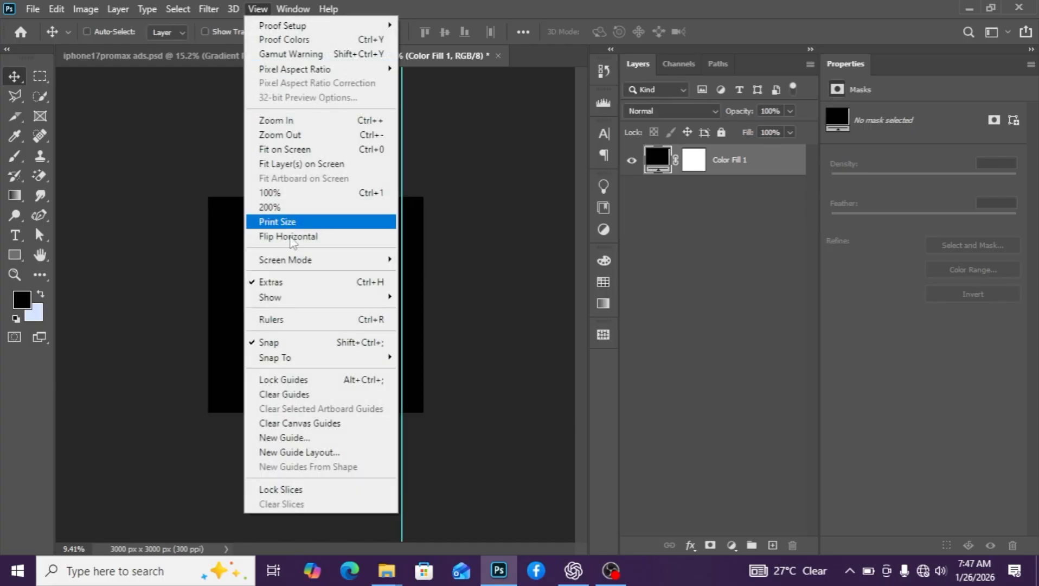
{"action": "left_click", "coordinate": [325, 444]}
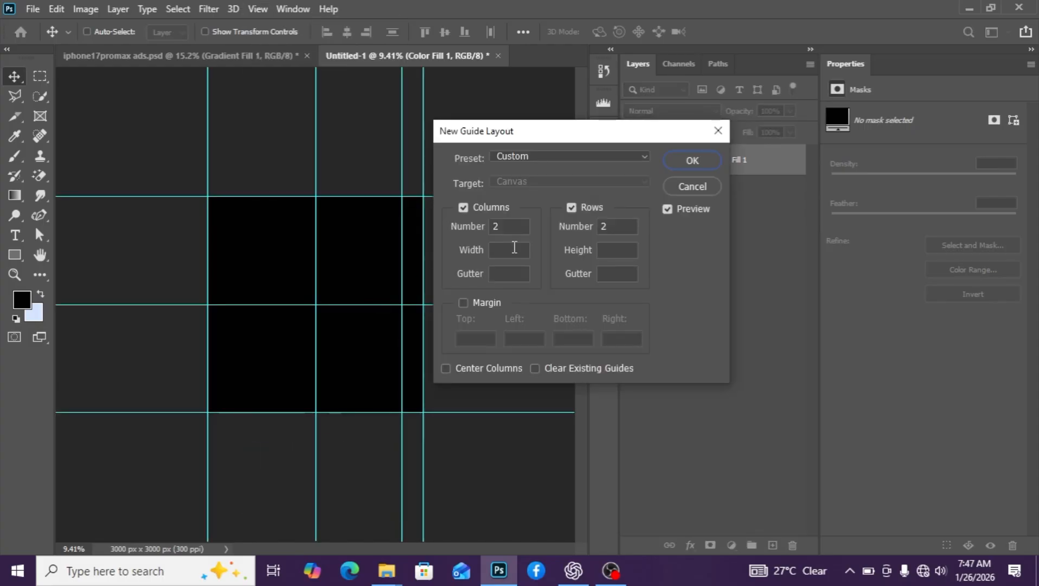
{"action": "left_click", "coordinate": [689, 186]}
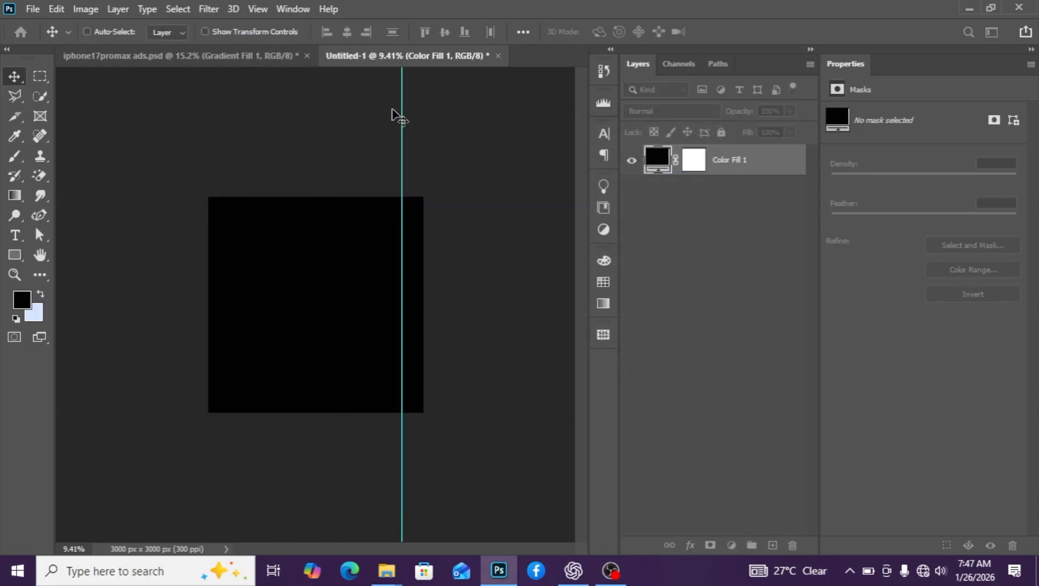
{"action": "left_click", "coordinate": [259, 10]}
{"action": "left_click", "coordinate": [325, 437]}
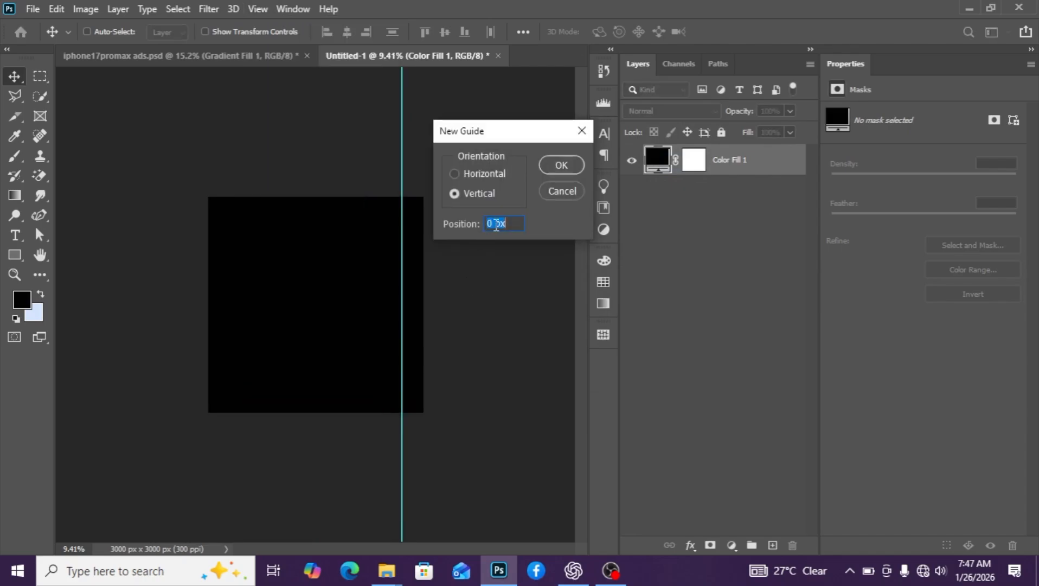
{"action": "type", "text": "10"}
{"action": "key", "text": "Return"}
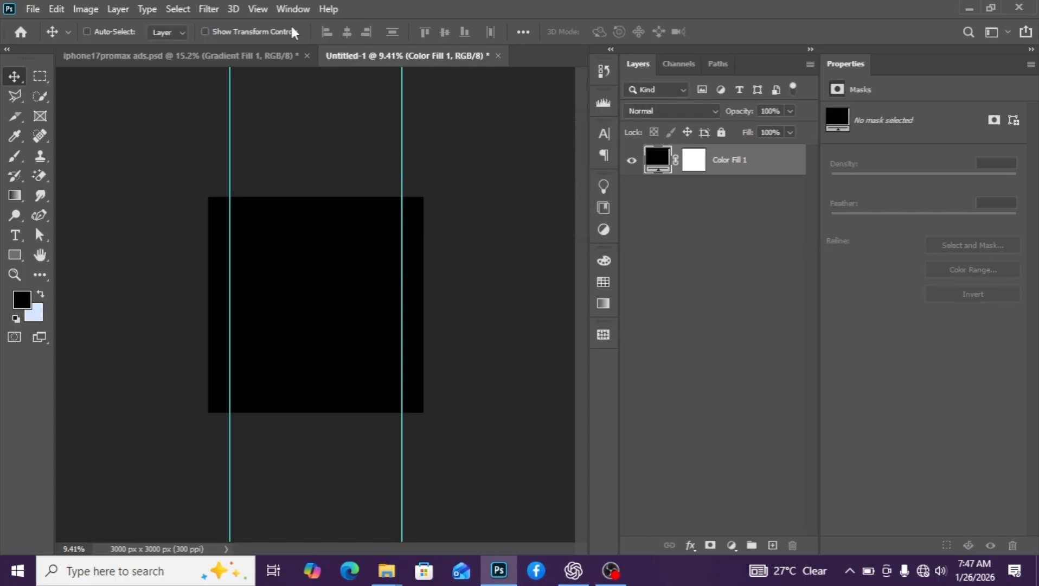
Add horizontal guides at 90% and 10% of the canvas height
{"action": "left_click", "coordinate": [266, 10]}
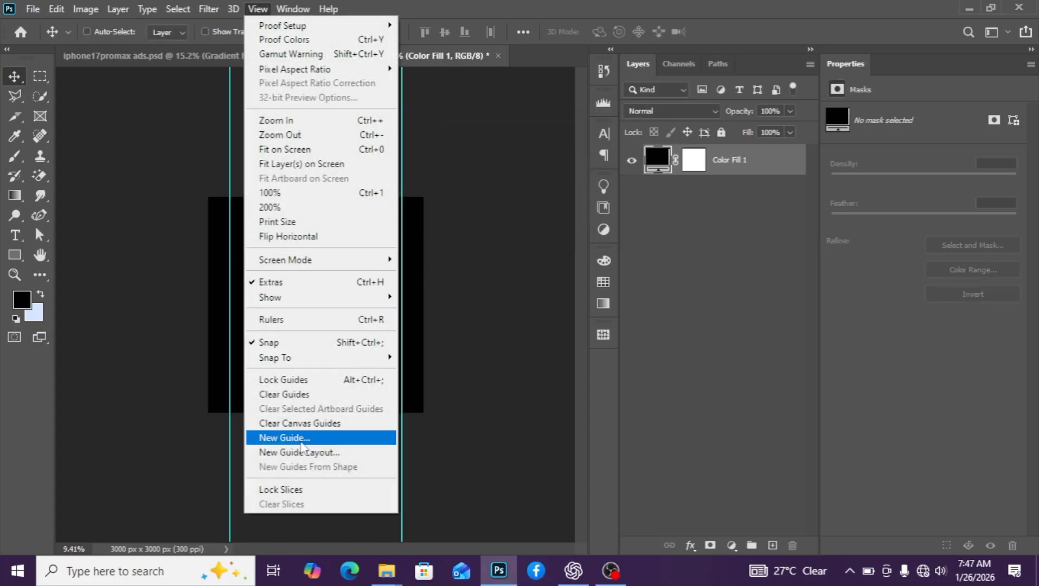
{"action": "left_click", "coordinate": [301, 441]}
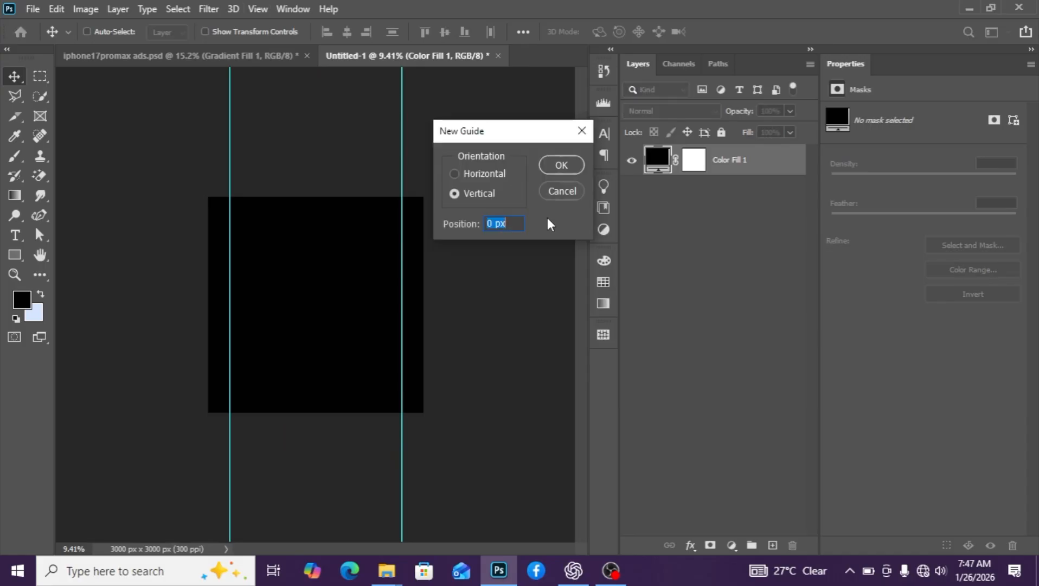
{"action": "left_click", "coordinate": [456, 173]}
{"action": "left_click_drag", "start_coordinate": [520, 223], "coordinate": [477, 223]}
{"action": "type", "text": "90"}
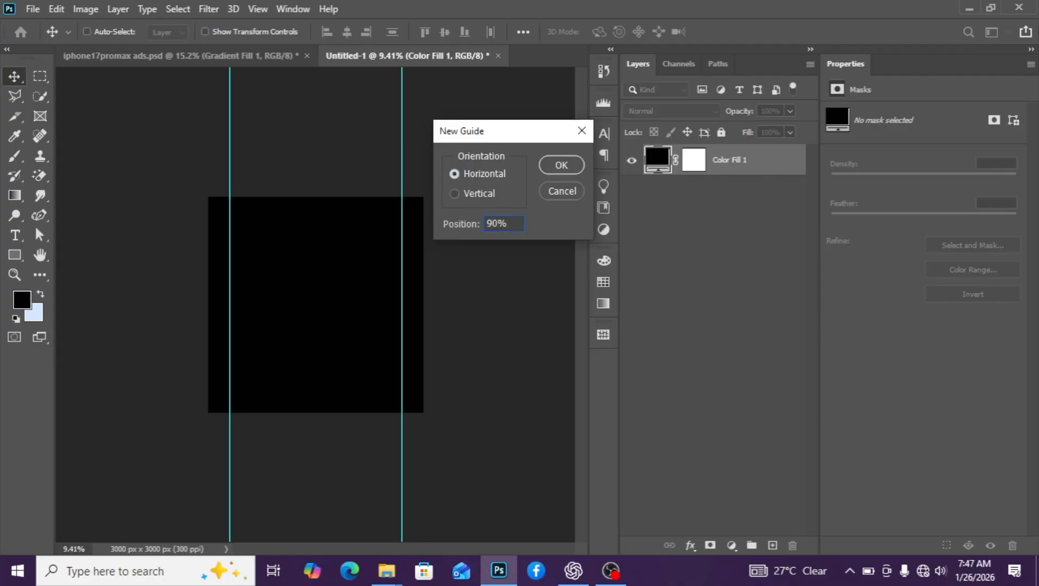
{"action": "key", "text": "Return"}
{"action": "left_click", "coordinate": [265, 13]}
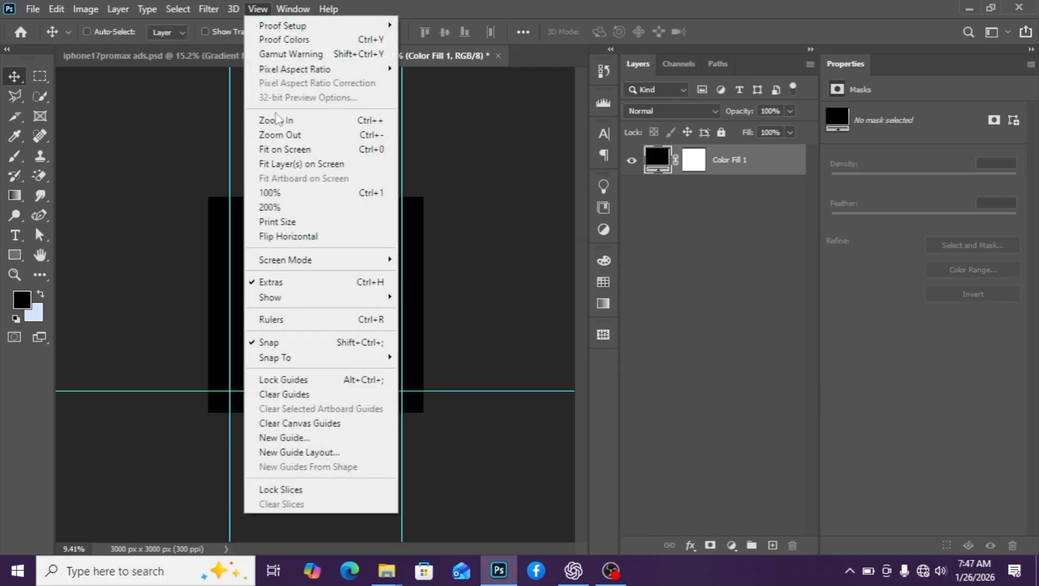
{"action": "left_click", "coordinate": [325, 437]}
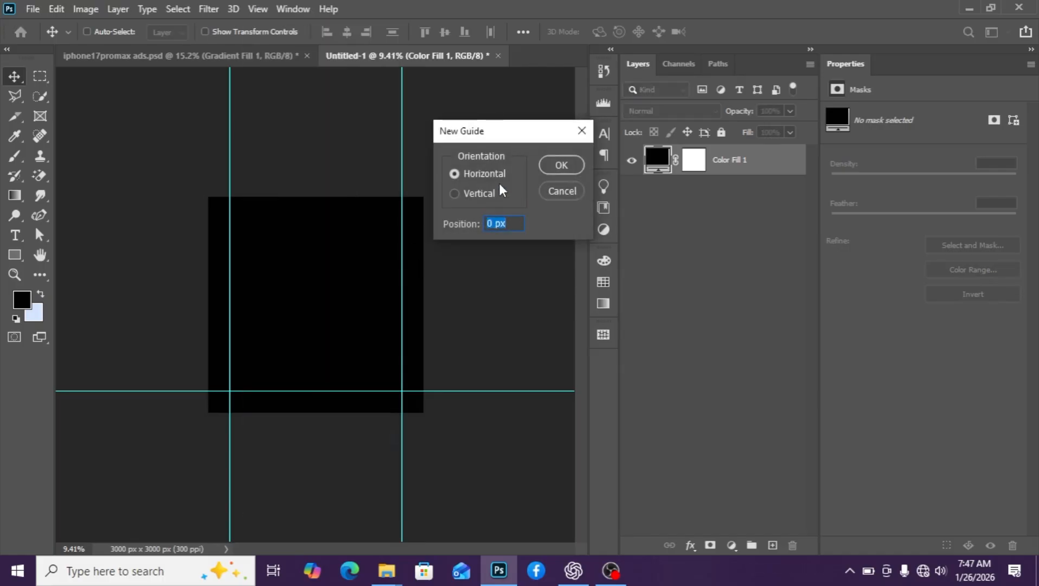
{"action": "type", "text": "10"}
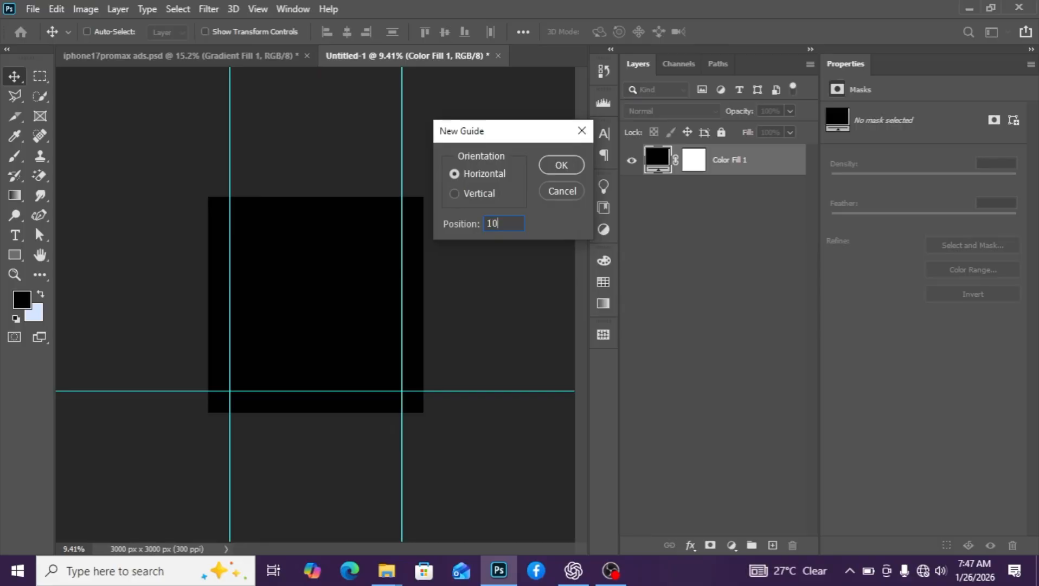
{"action": "type", "text": "0%"}
{"action": "key", "text": "Return"}
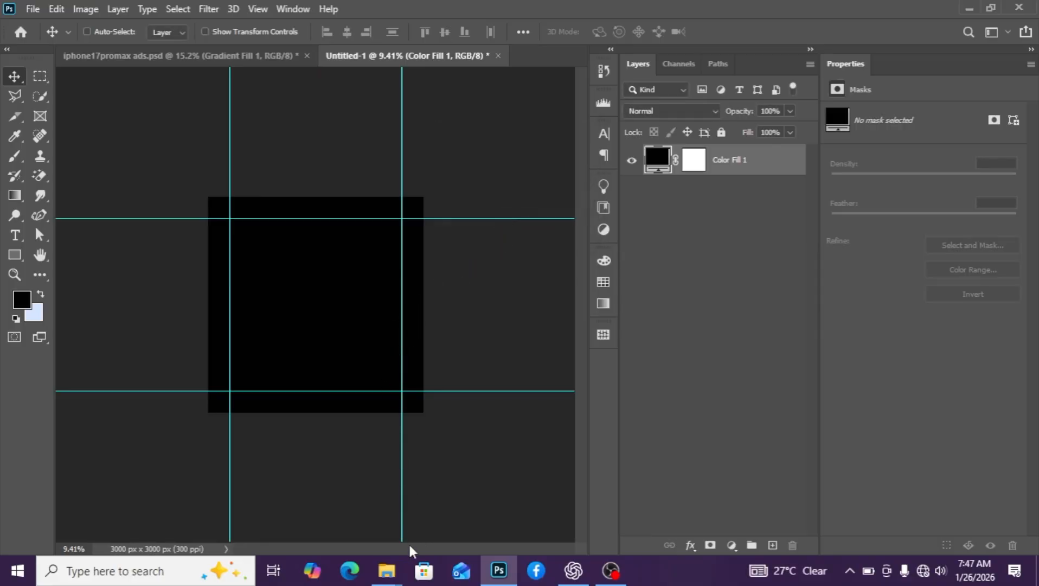
Place the green abstract image, stretch it to fill the square, and add an empty layer above
{"action": "mouse_move", "coordinate": [399, 569]}
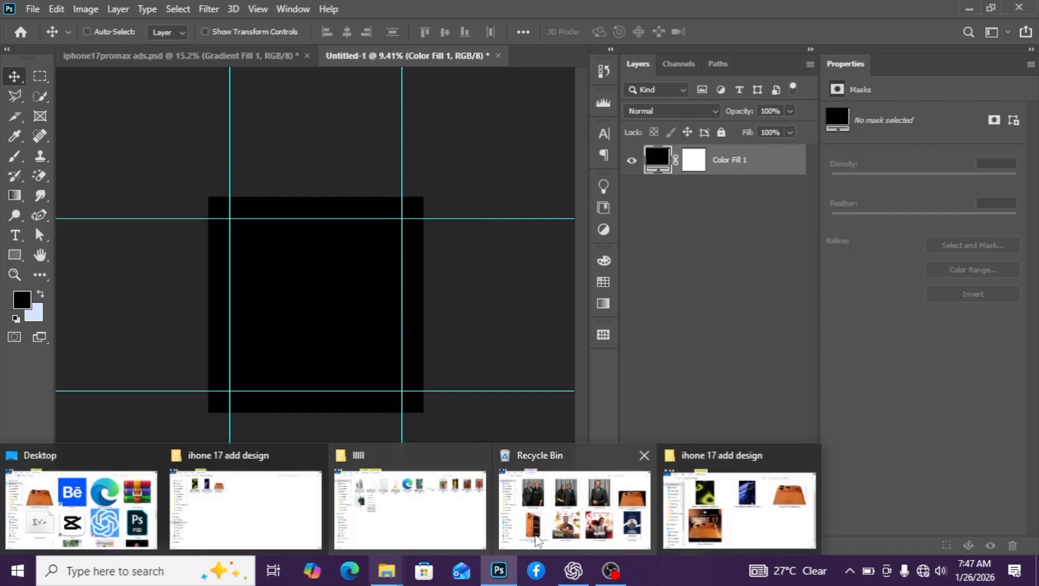
{"action": "left_click", "coordinate": [739, 507]}
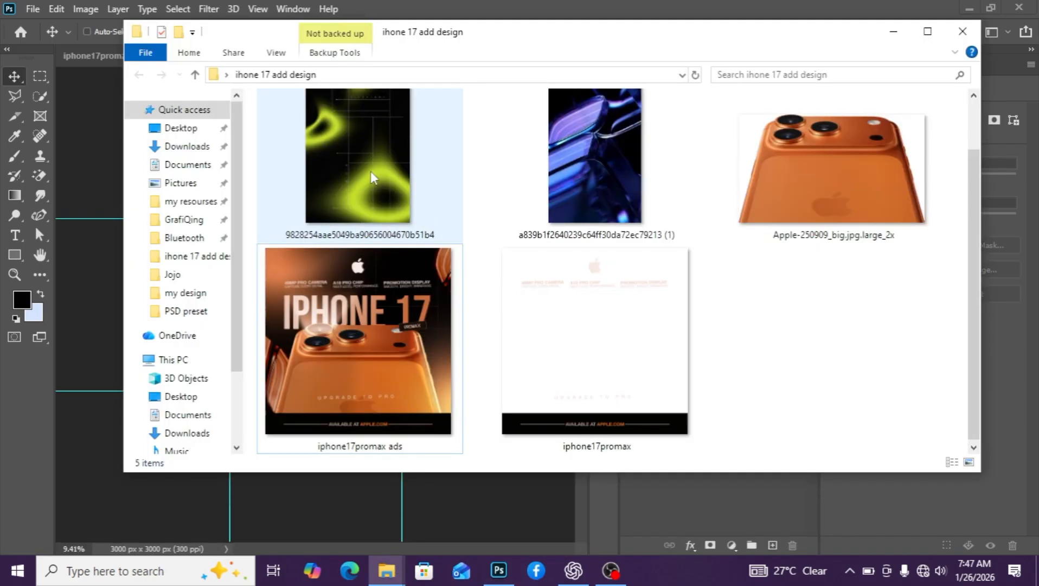
{"action": "left_click_drag", "start_coordinate": [371, 174], "coordinate": [312, 488]}
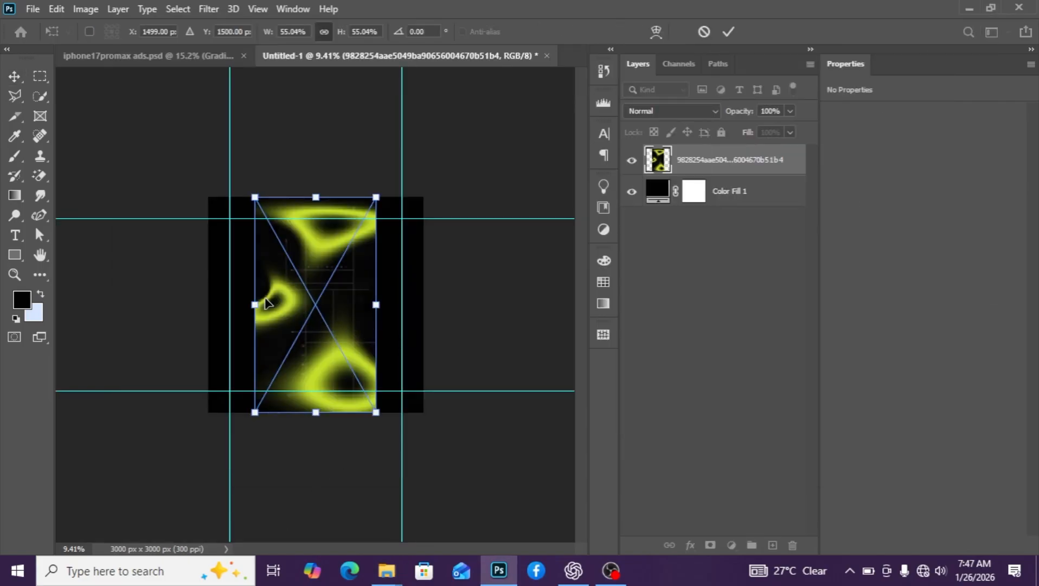
{"action": "left_click_drag", "start_coordinate": [255, 305], "coordinate": [208, 305]}
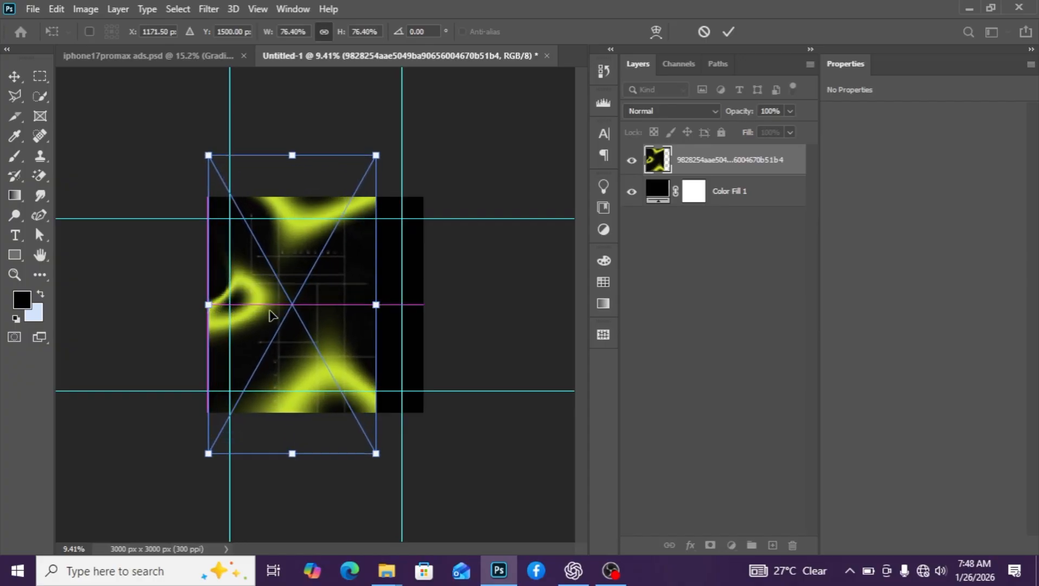
{"action": "left_click_drag", "start_coordinate": [377, 304], "coordinate": [424, 300]}
{"action": "left_click", "coordinate": [743, 164]}
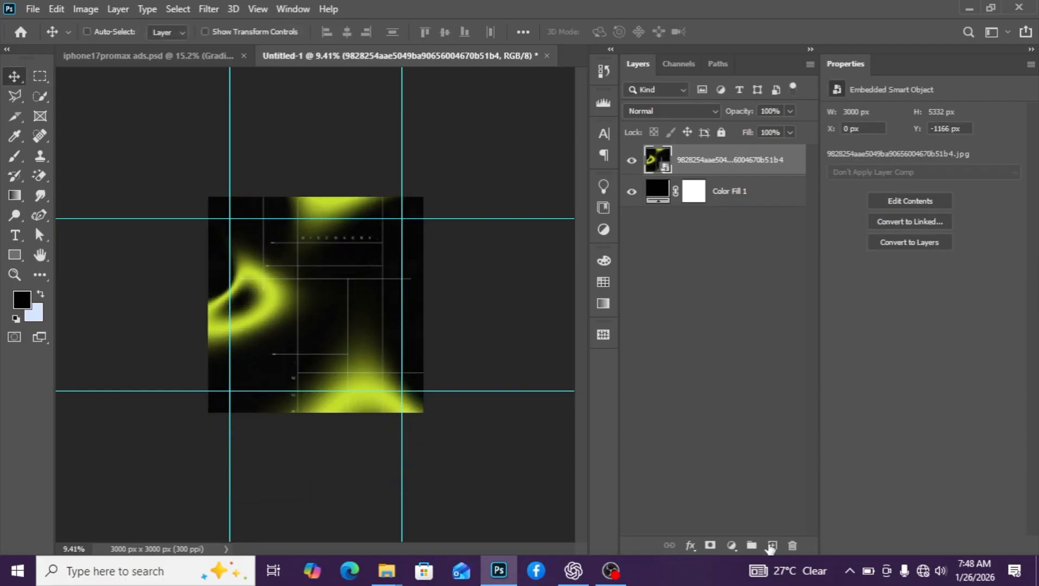
{"action": "left_click", "coordinate": [771, 545]}
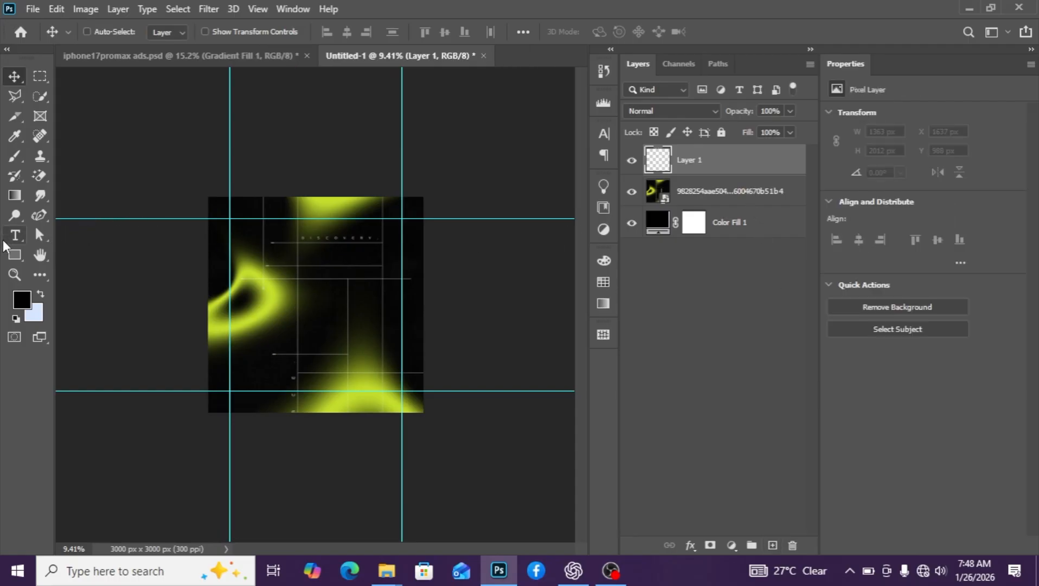
Enlarge the Brush tool to size 2200 and hide the green artwork layer
{"action": "left_click", "coordinate": [15, 156]}
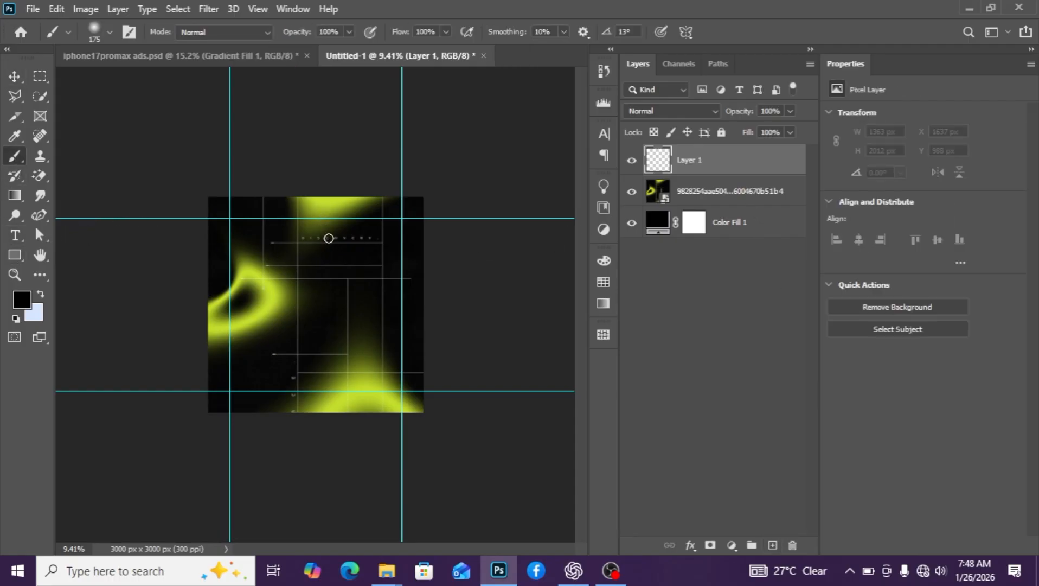
{"action": "key", "text": "bracketright"}
{"action": "key", "text": "bracketright"}
{"action": "key", "text": "bracketright"}
{"action": "key", "text": "bracketright"}
{"action": "key", "text": "bracketright"}
{"action": "key", "text": "bracketright"}
{"action": "key", "text": "bracketright"}
{"action": "key", "text": "bracketright"}
{"action": "key", "text": "bracketright"}
{"action": "key", "text": "bracketright"}
{"action": "key", "text": "bracketright"}
{"action": "key", "text": "bracketright"}
{"action": "key", "text": "bracketright"}
{"action": "key", "text": "bracketright"}
{"action": "key", "text": "bracketright"}
{"action": "key", "text": "bracketright"}
{"action": "key", "text": "bracketright"}
{"action": "key", "text": "bracketright"}
{"action": "key", "text": "bracketright"}
{"action": "key", "text": "bracketright"}
{"action": "key", "text": "bracketright"}
{"action": "left_click", "coordinate": [633, 192]}
Place the orange iPhone camera photo Apple-250909 across the canvas, nudged slightly lower
{"action": "mouse_move", "coordinate": [391, 572]}
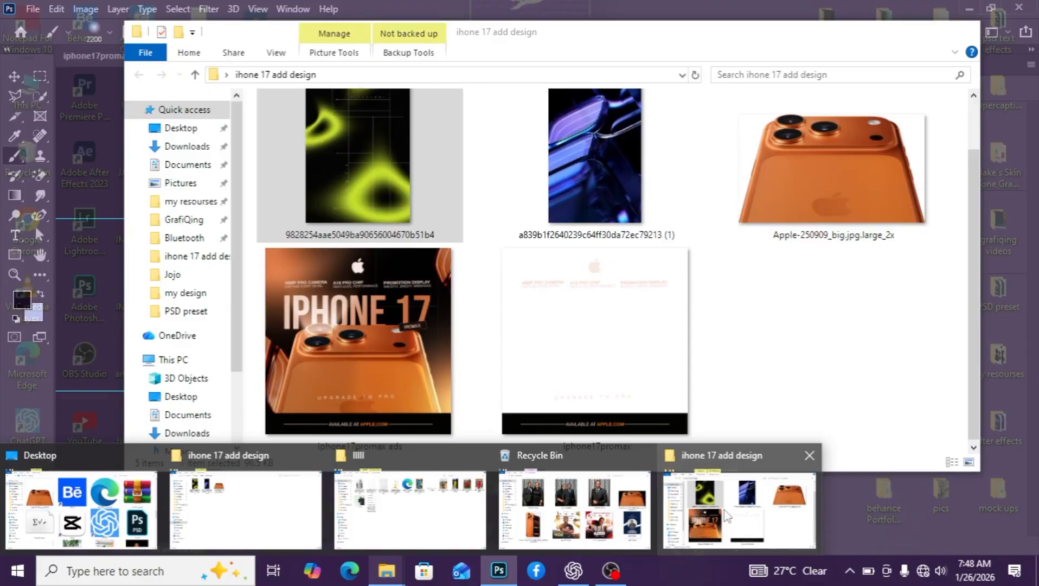
{"action": "left_click", "coordinate": [739, 510]}
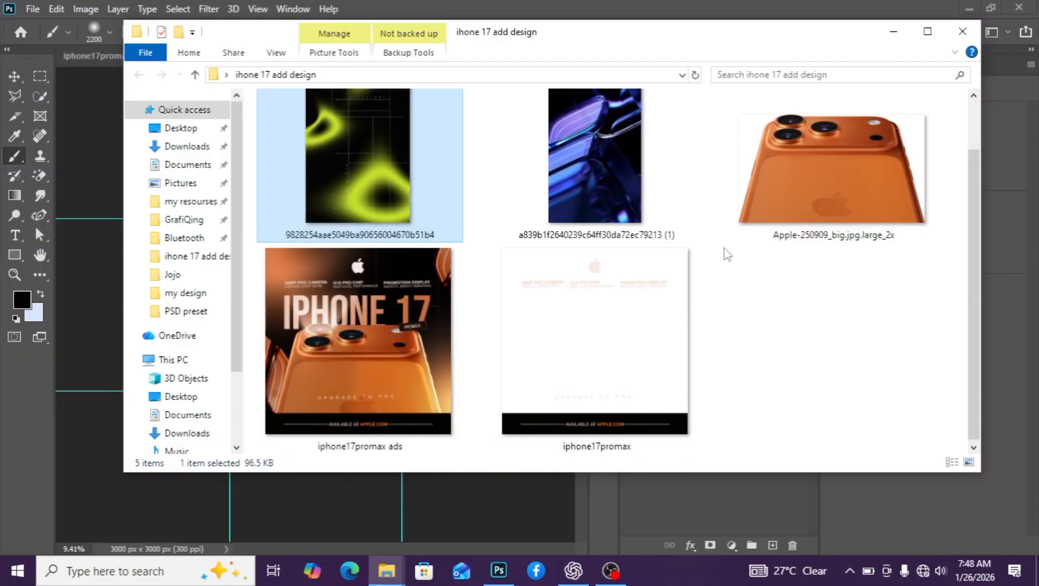
{"action": "left_click_drag", "start_coordinate": [746, 236], "coordinate": [343, 494]}
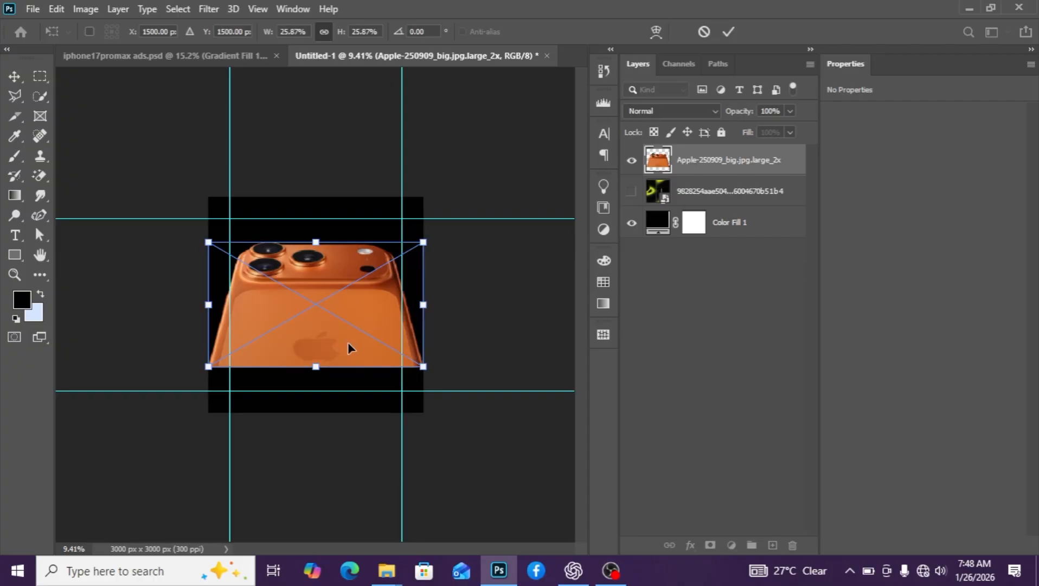
{"action": "left_click_drag", "start_coordinate": [347, 347], "coordinate": [348, 361]}
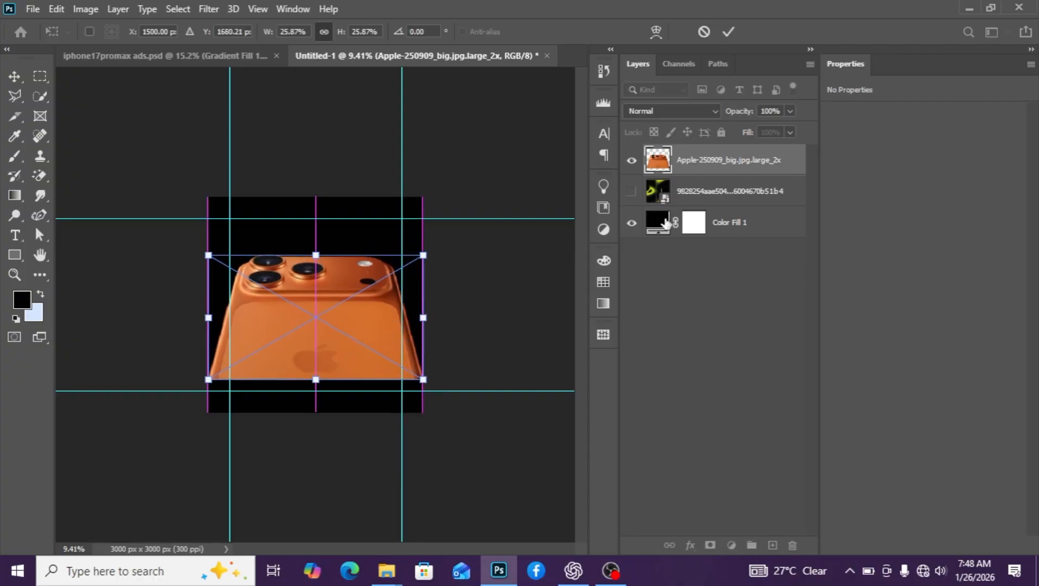
{"action": "key", "text": "b"}
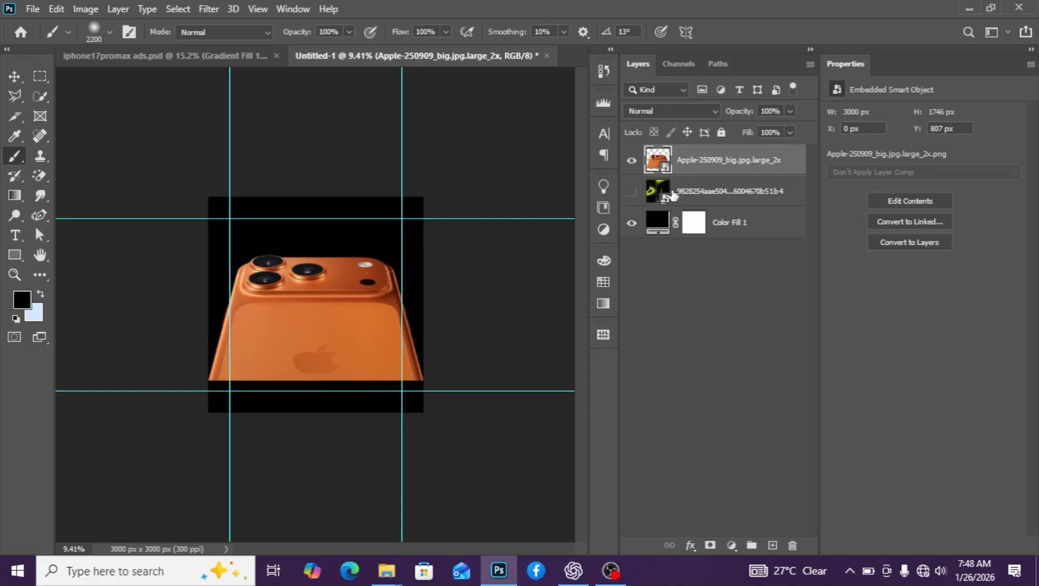
Add an empty layer and set the background colour to a brightened phone orange, #fa7e34
{"action": "left_click", "coordinate": [772, 545]}
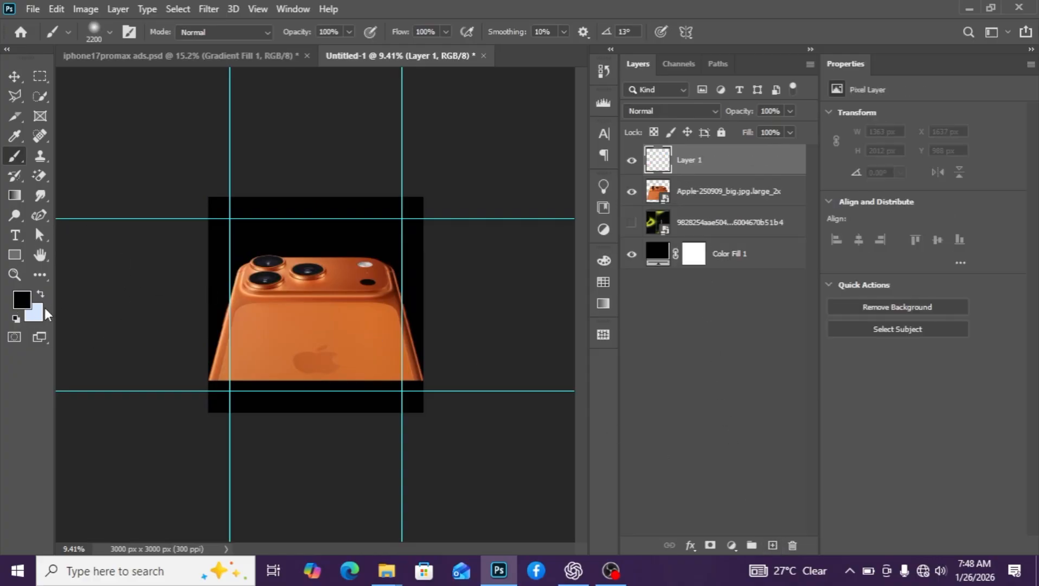
{"action": "left_click", "coordinate": [36, 313]}
{"action": "left_click", "coordinate": [281, 314]}
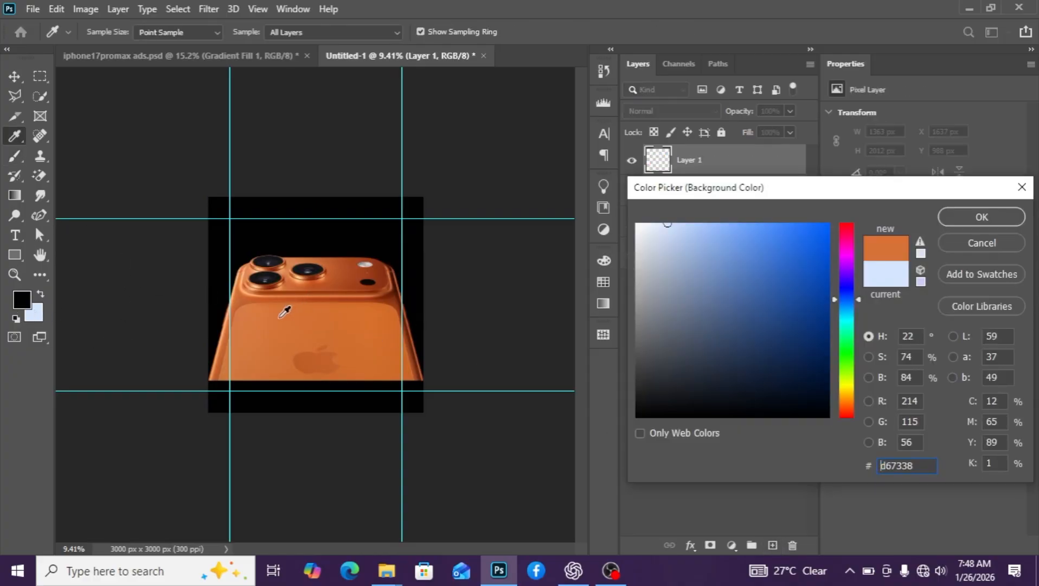
{"action": "mouse_move", "coordinate": [783, 257]}
{"action": "left_mouse_down"}
{"action": "mouse_move", "coordinate": [770, 245]}
{"action": "mouse_move", "coordinate": [812, 228]}
{"action": "mouse_move", "coordinate": [791, 226]}
{"action": "left_mouse_up"}
{"action": "left_click", "coordinate": [993, 220]}
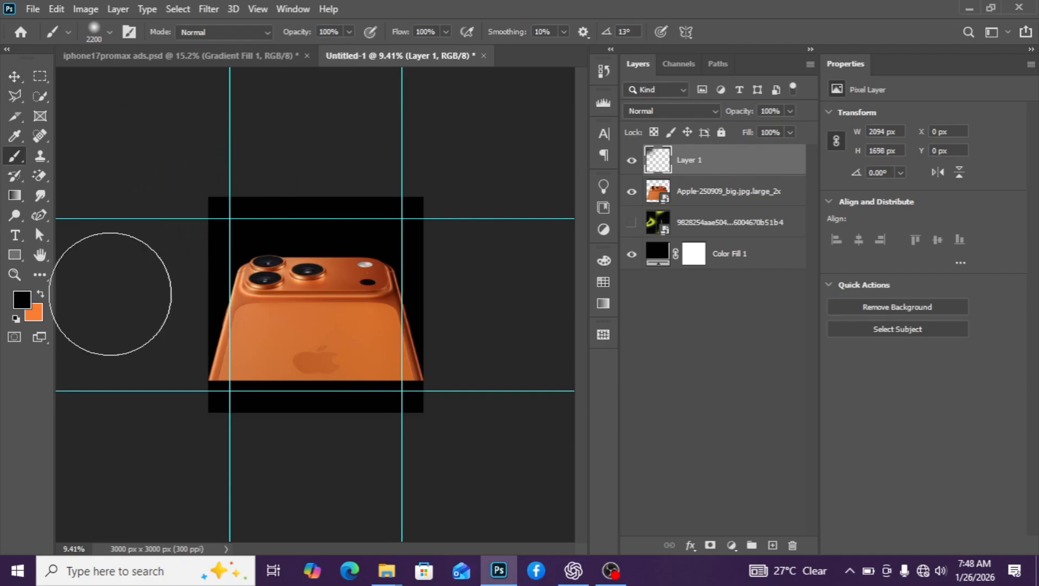
Paint soft orange glows at the top-left and bottom-right corners on Layer 1
{"action": "left_click", "coordinate": [40, 296]}
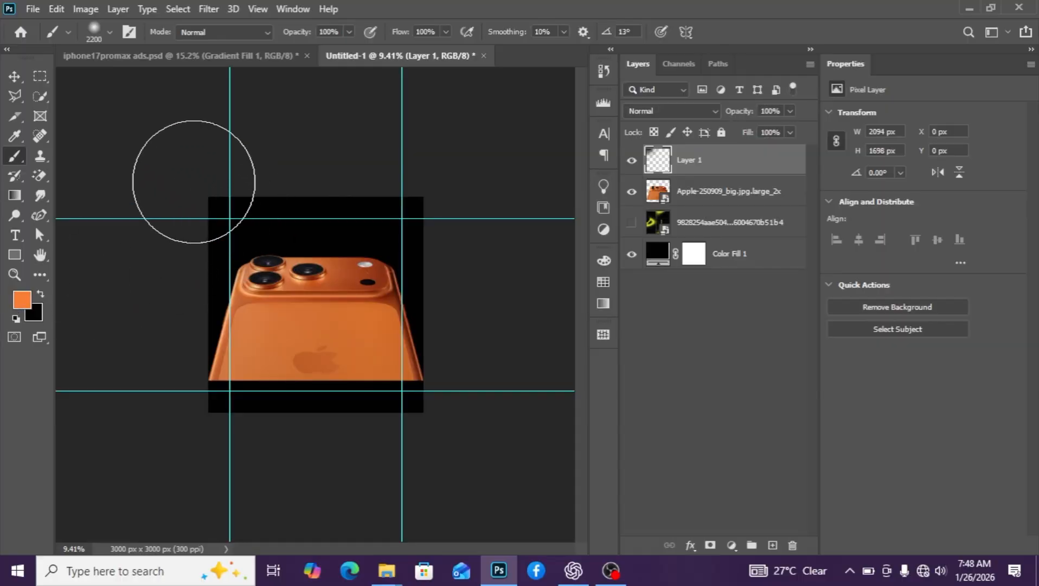
{"action": "left_click", "coordinate": [190, 175]}
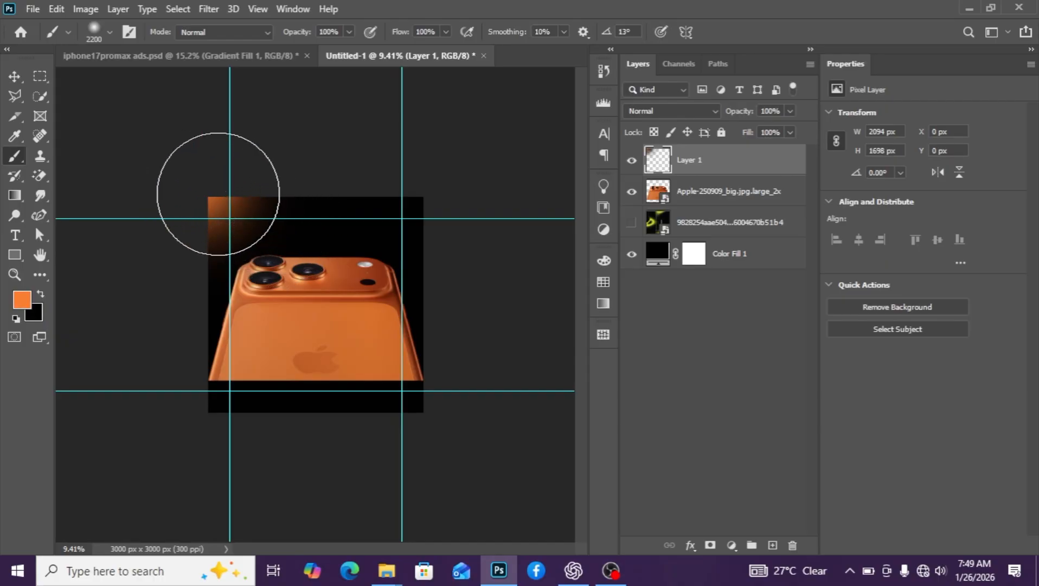
{"action": "left_click", "coordinate": [220, 194]}
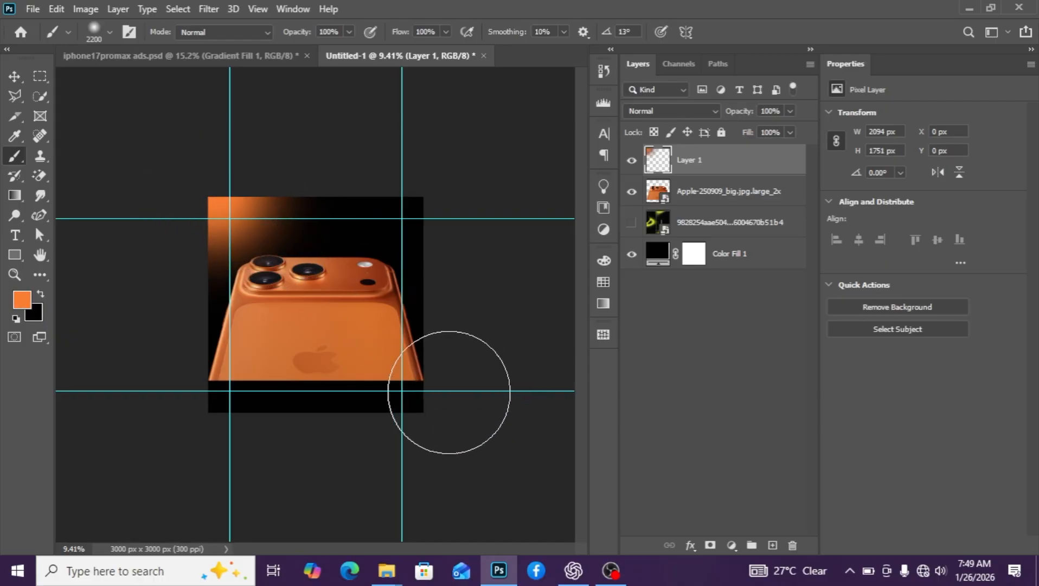
{"action": "left_click", "coordinate": [450, 392]}
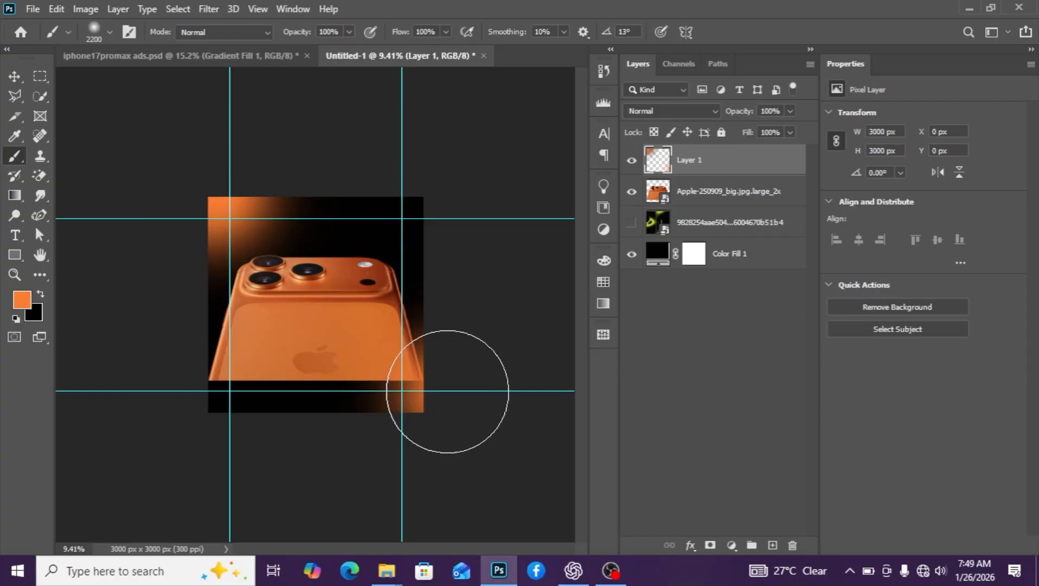
{"action": "left_click", "coordinate": [441, 383]}
Set Layer 1's blend mode to Linear Dodge (Add)
{"action": "left_click", "coordinate": [14, 76]}
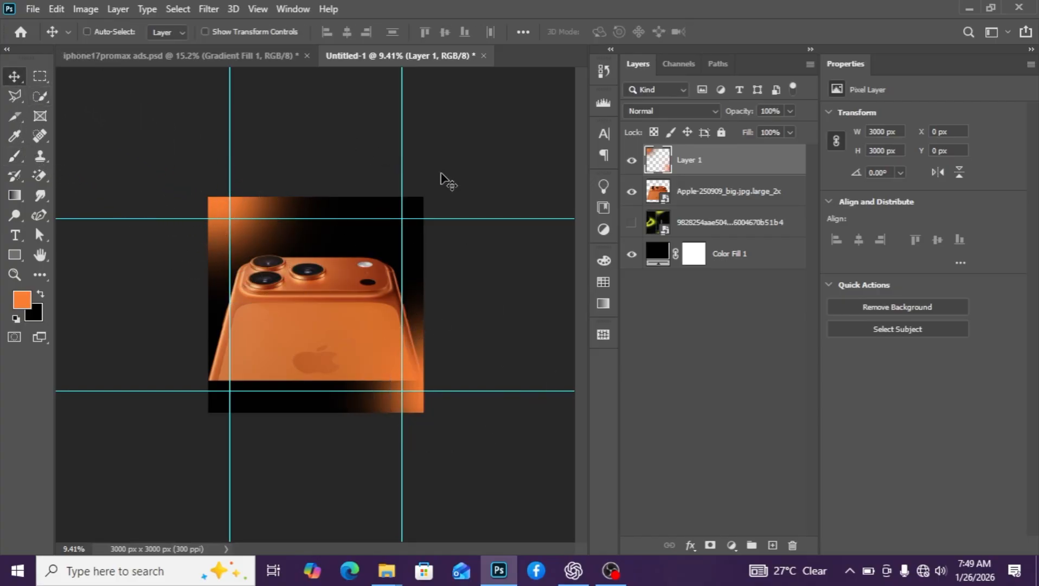
{"action": "left_click", "coordinate": [696, 115]}
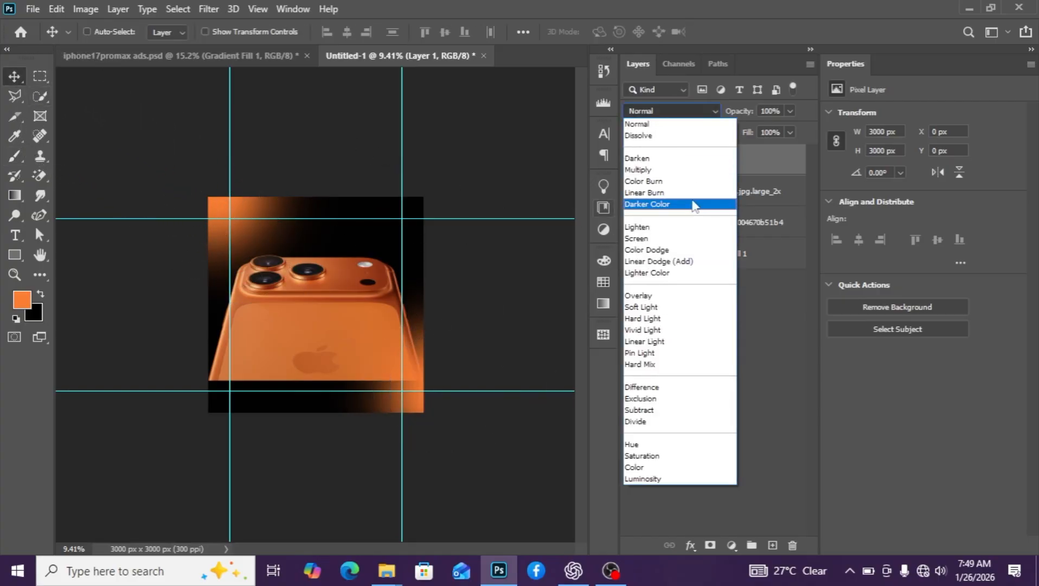
{"action": "left_click", "coordinate": [687, 265]}
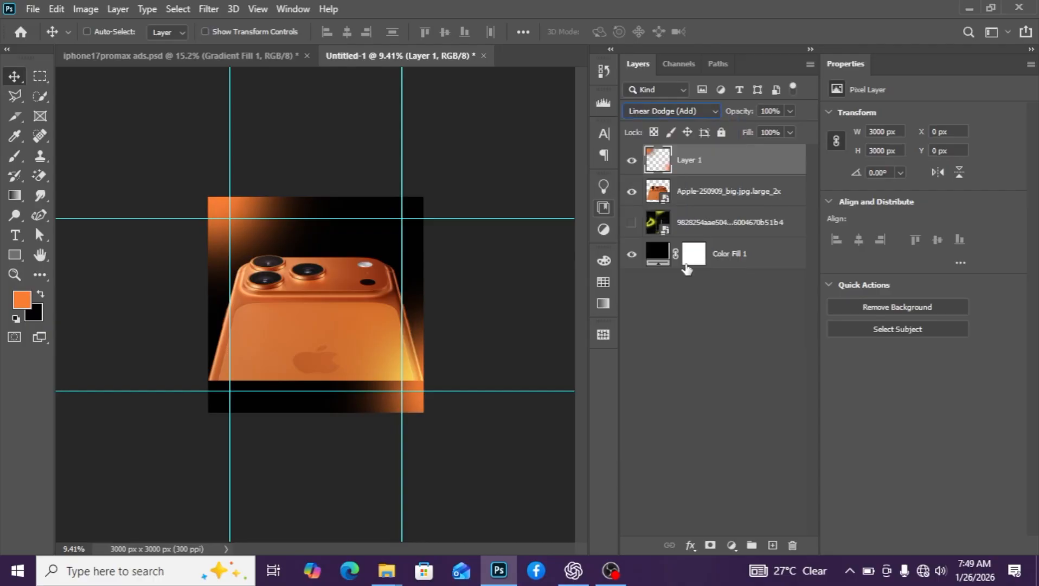
{"action": "key", "text": "ctrl+z"}
Show the green artwork again and enlarge it to about 158%, 4850 × 8620 px
{"action": "left_click", "coordinate": [697, 197]}
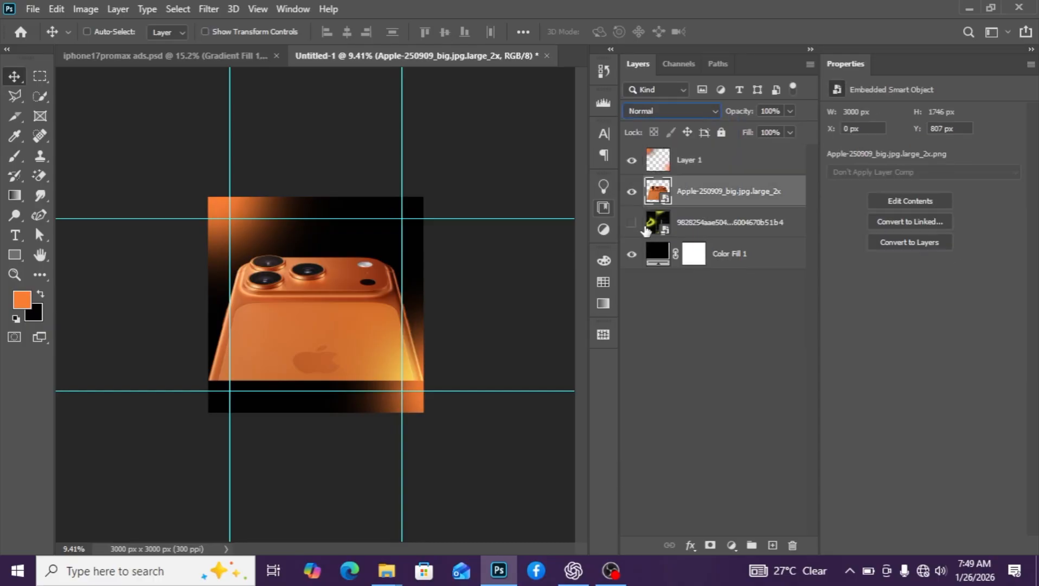
{"action": "left_click", "coordinate": [633, 223]}
{"action": "left_click", "coordinate": [710, 232]}
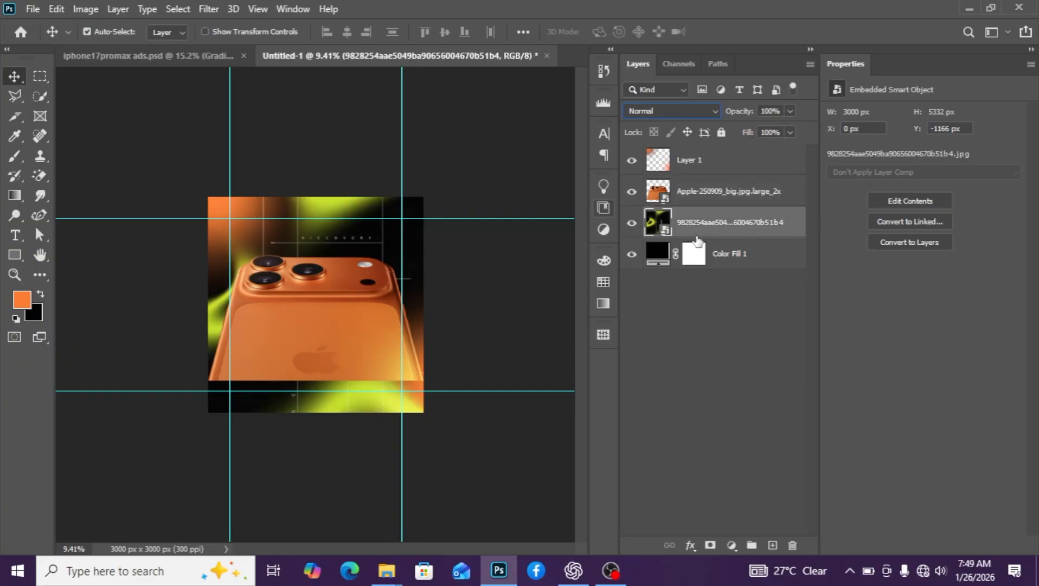
{"action": "key", "text": "ctrl+t"}
{"action": "scroll", "coordinate": [209, 274], "scroll_direction": "down", "scroll_amount": 3}
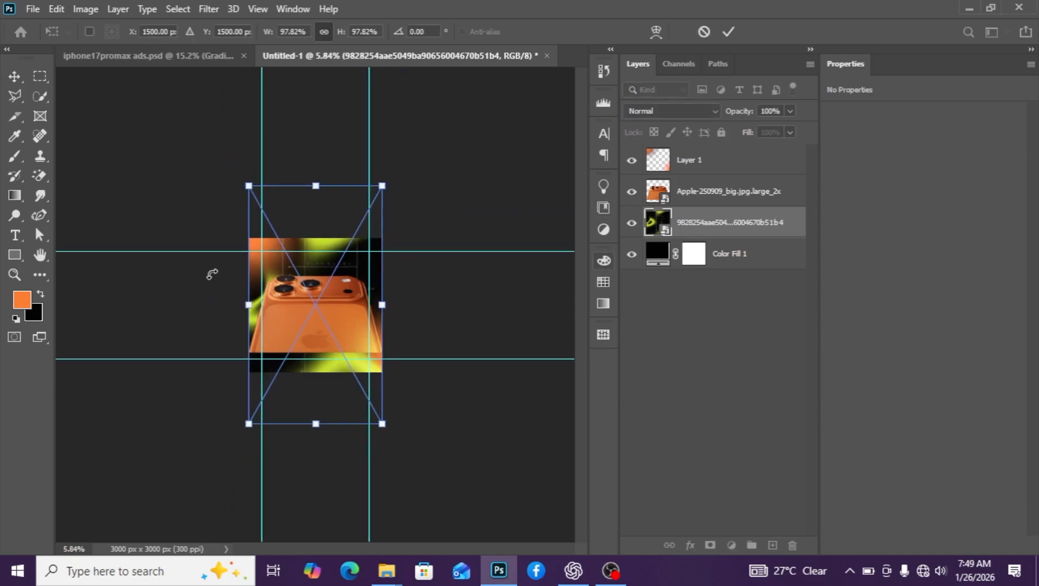
{"action": "left_click_drag", "start_coordinate": [381, 185], "coordinate": [440, 84]}
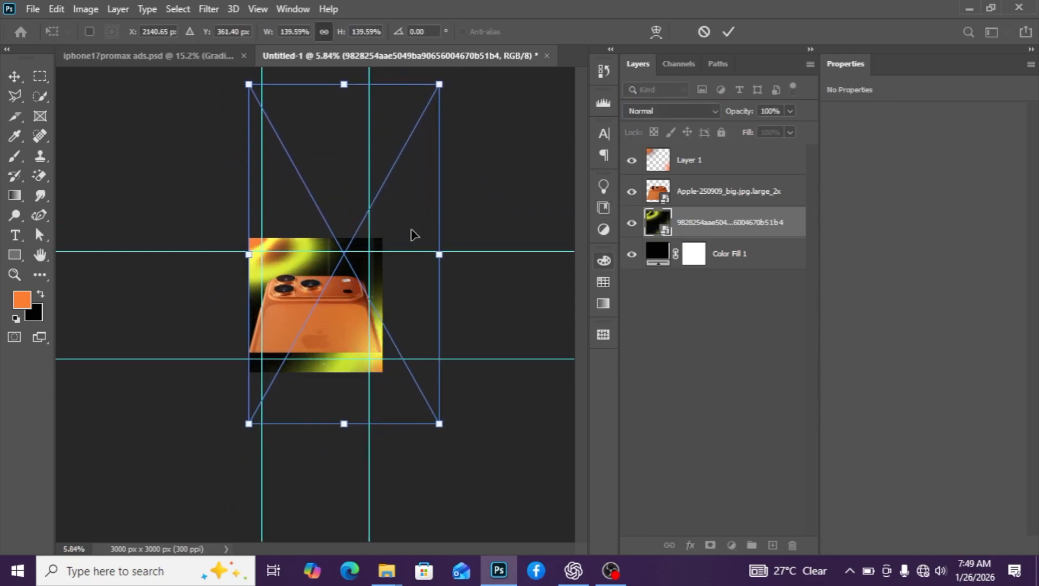
{"action": "left_click_drag", "start_coordinate": [201, 460], "coordinate": [198, 469]}
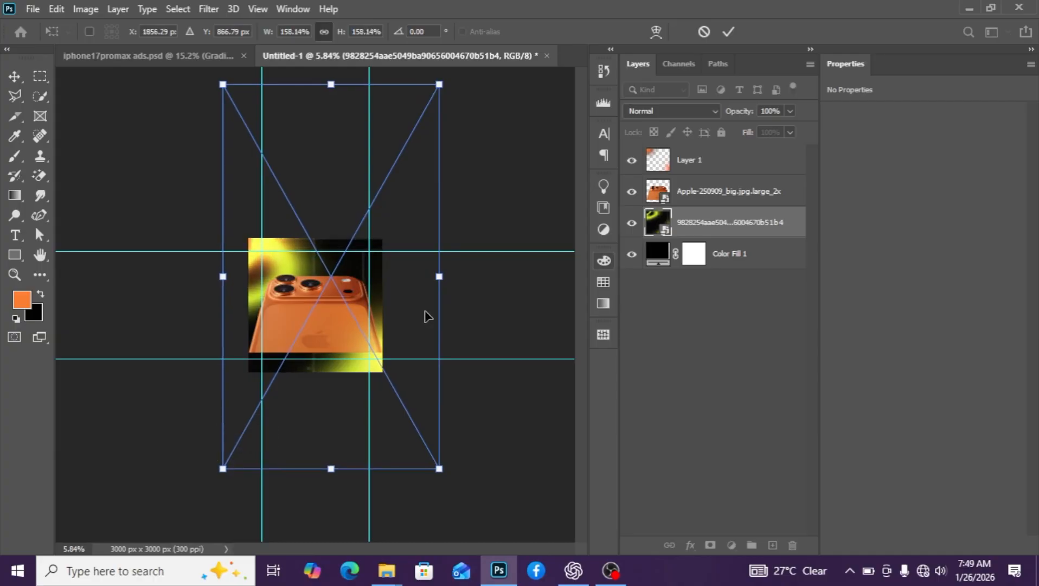
{"action": "key", "text": "Return"}
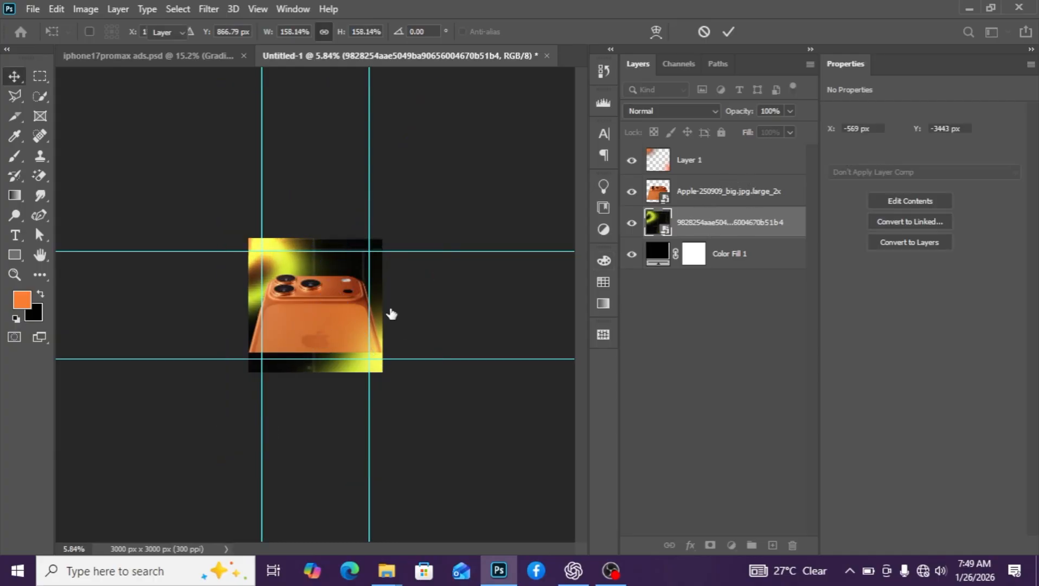
{"action": "scroll", "coordinate": [332, 309], "scroll_direction": "up", "scroll_amount": 1}
{"action": "key", "text": "ctrl+u"}
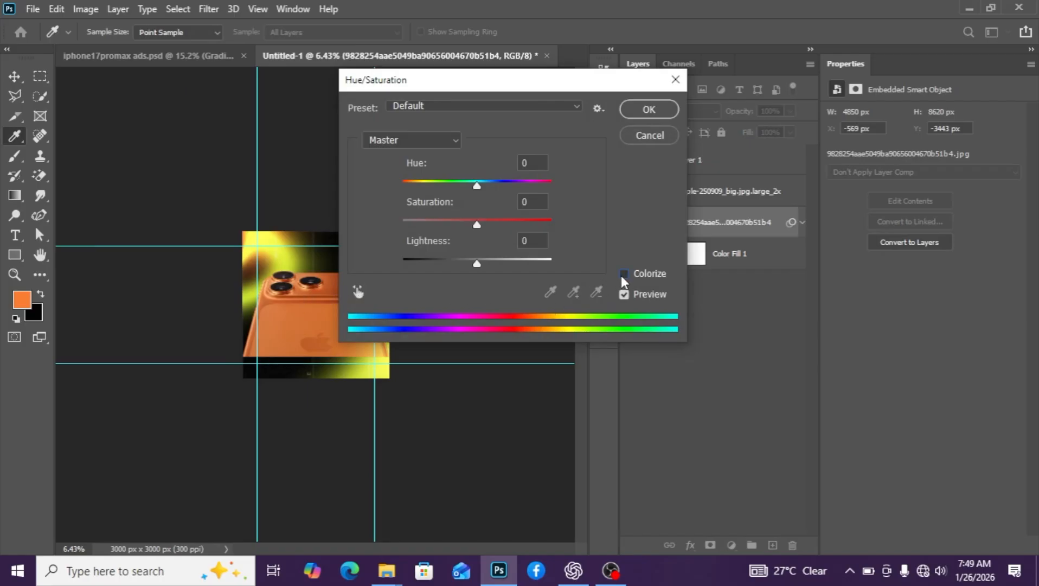
Colorize the background artwork with Hue 21 and Saturation 47
{"action": "left_click", "coordinate": [623, 274]}
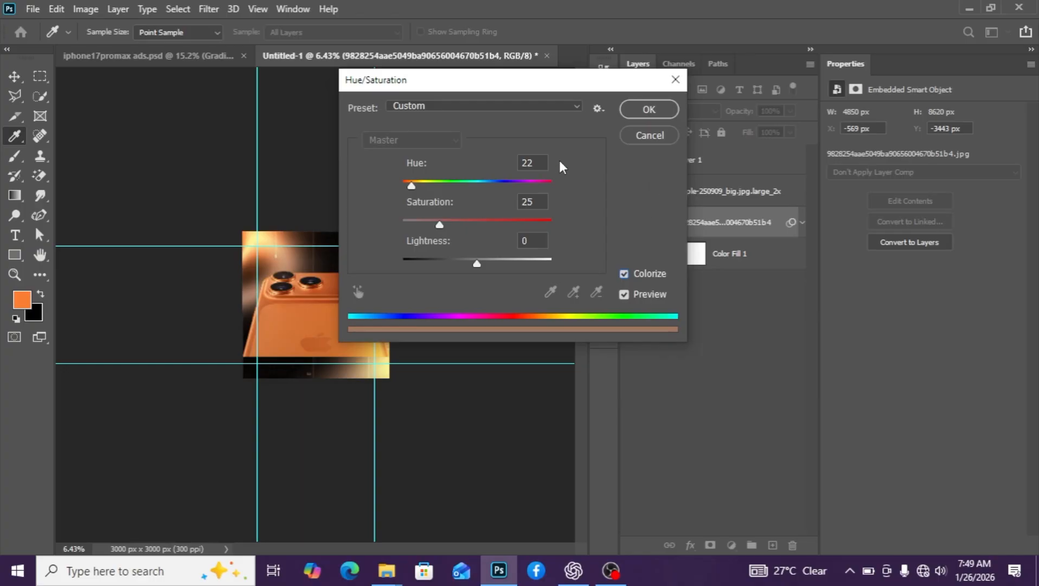
{"action": "left_click_drag", "start_coordinate": [539, 161], "coordinate": [522, 163]}
{"action": "type", "text": "21"}
{"action": "double_click", "coordinate": [537, 203]}
{"action": "type", "text": "47"}
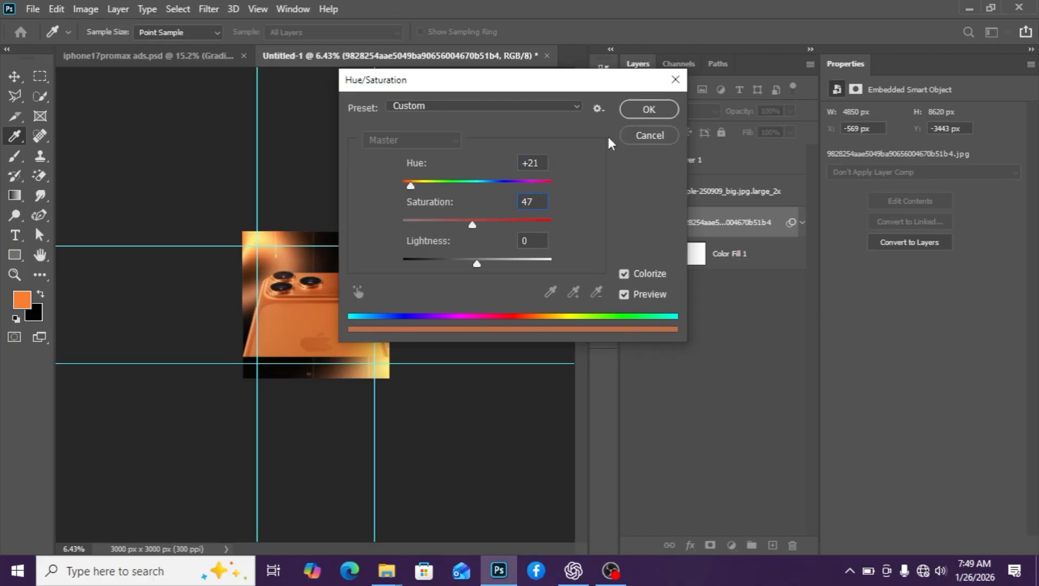
{"action": "left_click", "coordinate": [663, 109]}
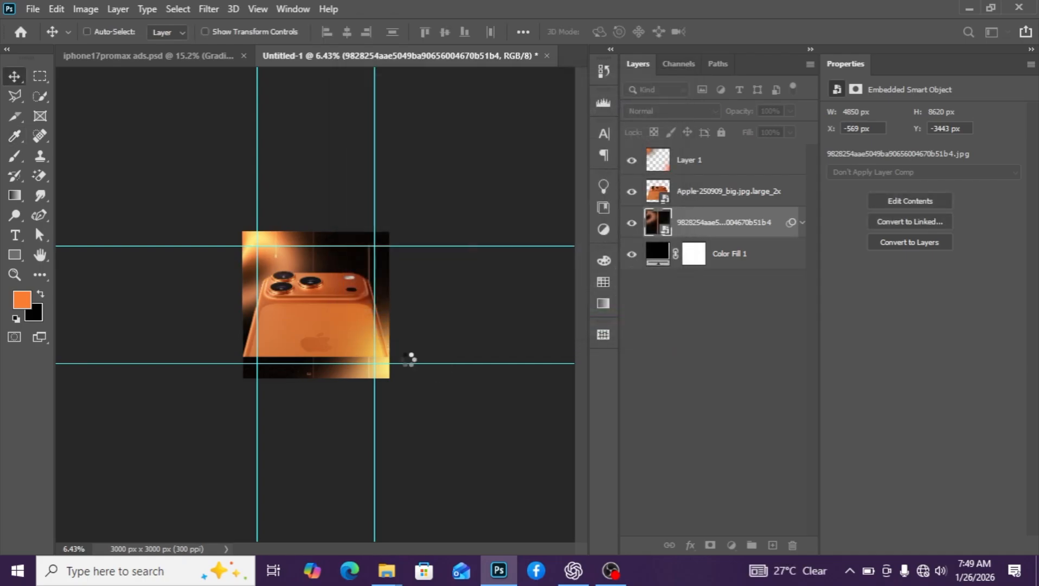
Dim the colourised background layer to 39% opacity and 47% fill
{"action": "scroll", "coordinate": [347, 305], "scroll_direction": "up", "scroll_amount": 4}
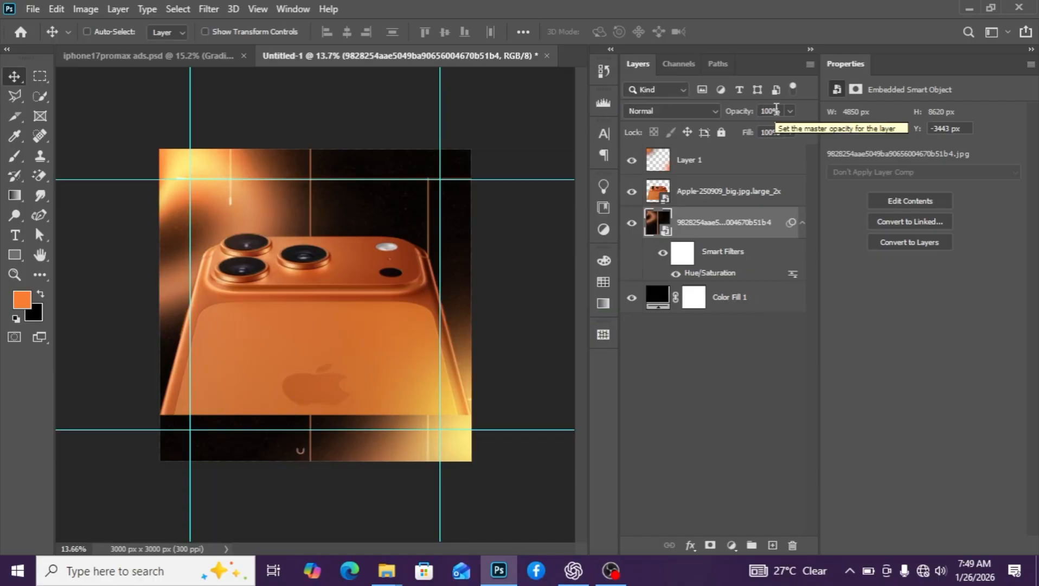
{"action": "left_click", "coordinate": [775, 111]}
{"action": "type", "text": "39"}
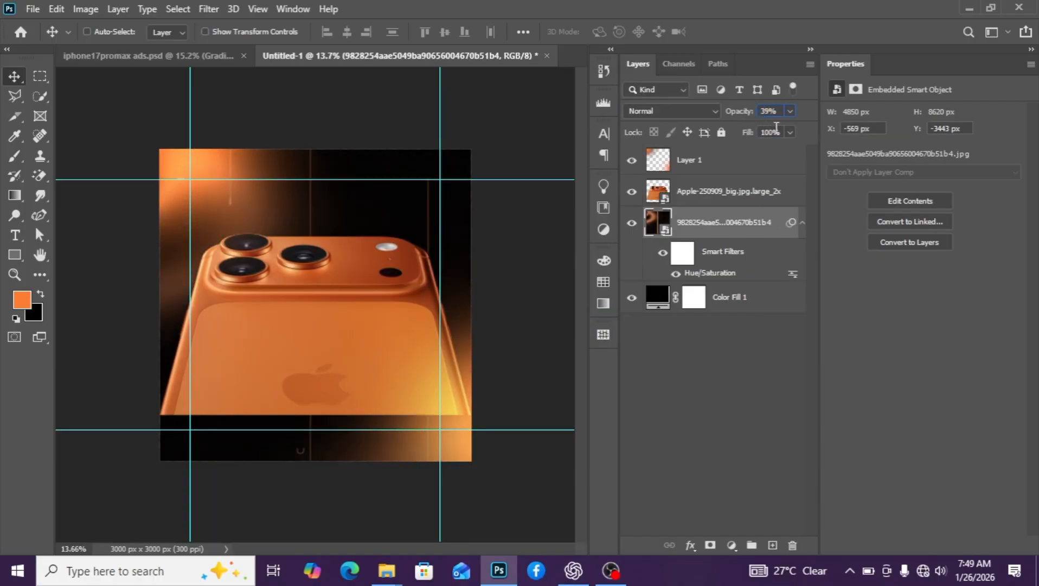
{"action": "left_click", "coordinate": [775, 132]}
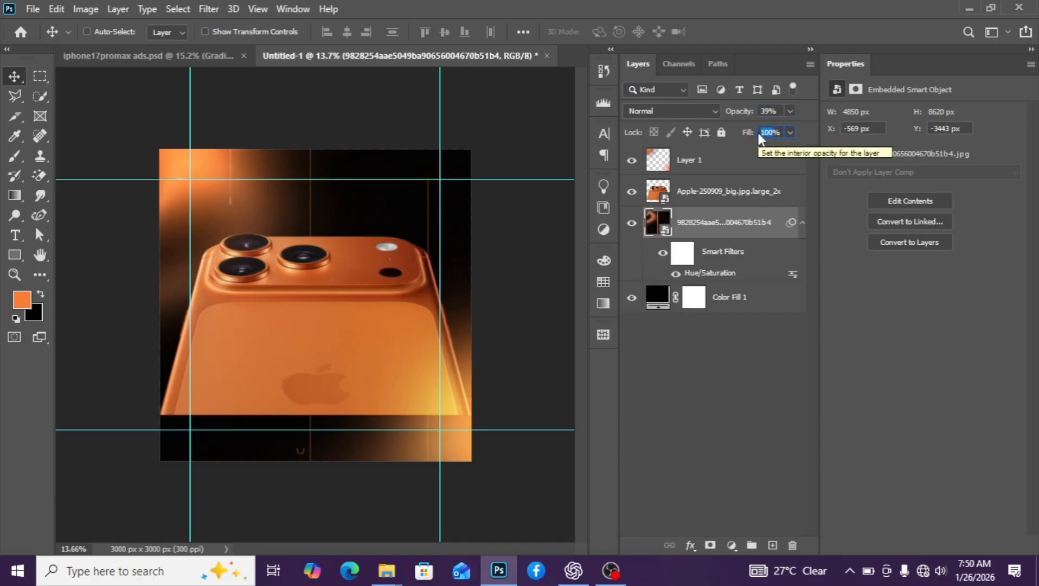
{"action": "type", "text": "47"}
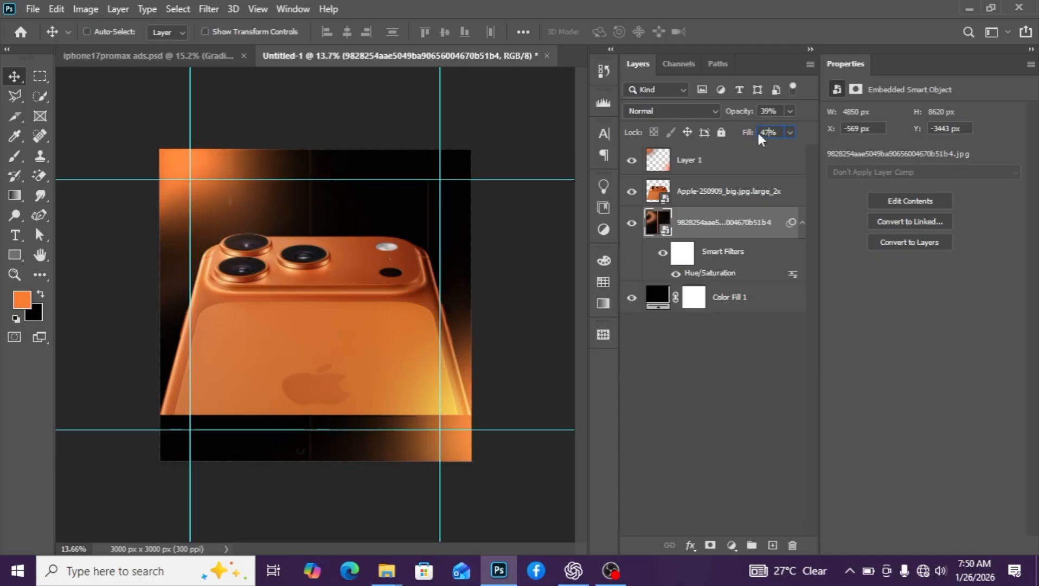
{"action": "key", "text": "Return"}
{"action": "key", "text": "ctrl+t"}
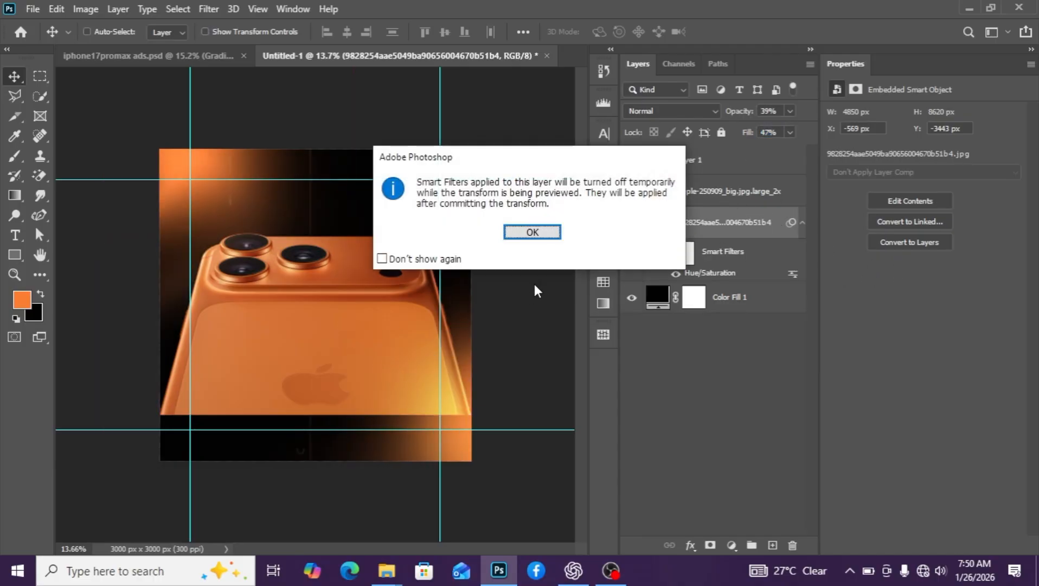
Scale the colourised background up to about 213%, measuring 6535 × 11614 px
{"action": "left_click", "coordinate": [533, 231]}
{"action": "key", "text": "ctrl+0"}
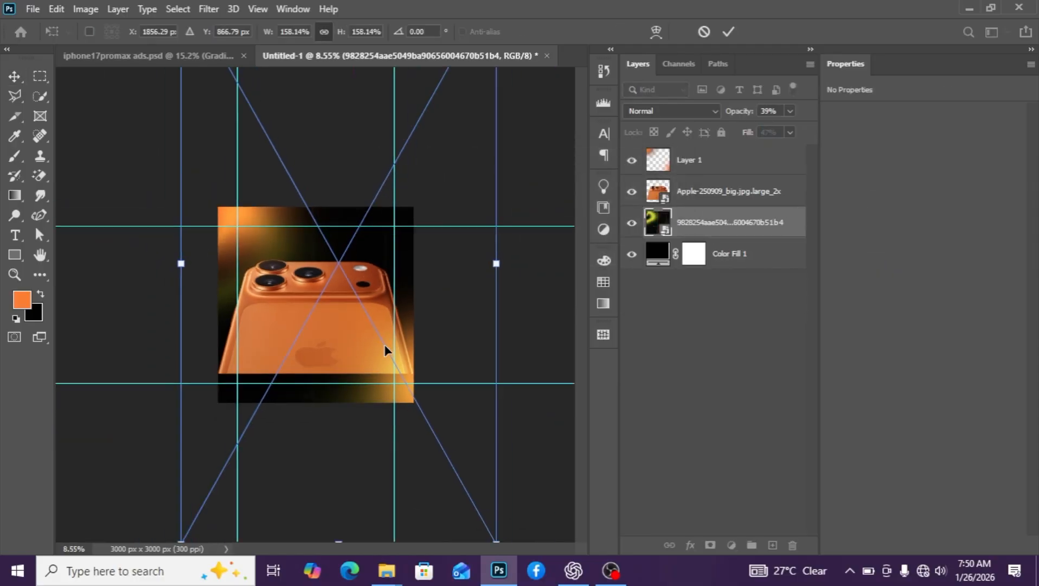
{"action": "key", "text": "ctrl+minus"}
{"action": "key", "text": "ctrl+minus"}
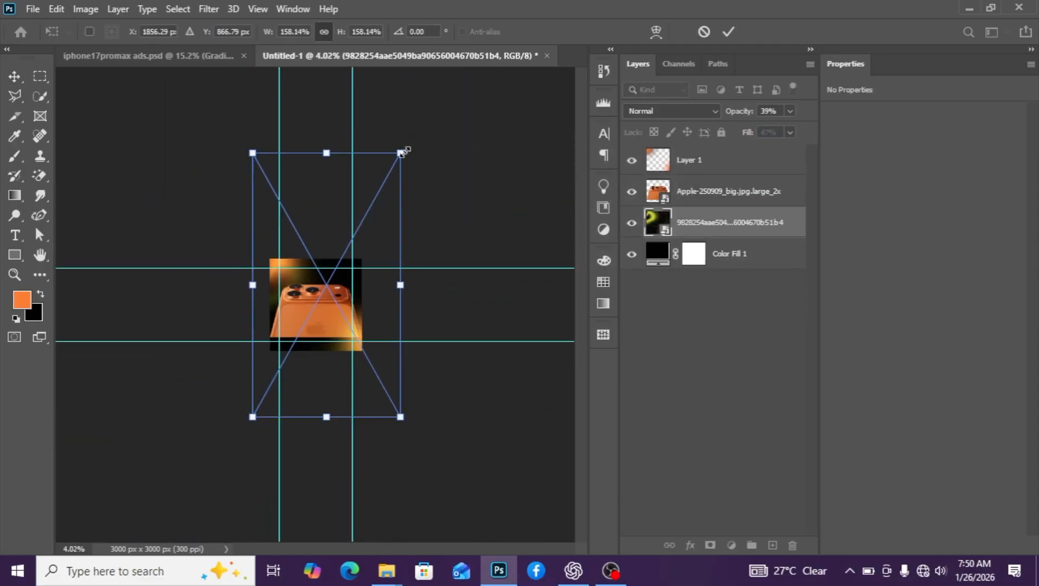
{"action": "left_click_drag", "start_coordinate": [405, 150], "coordinate": [461, 97]}
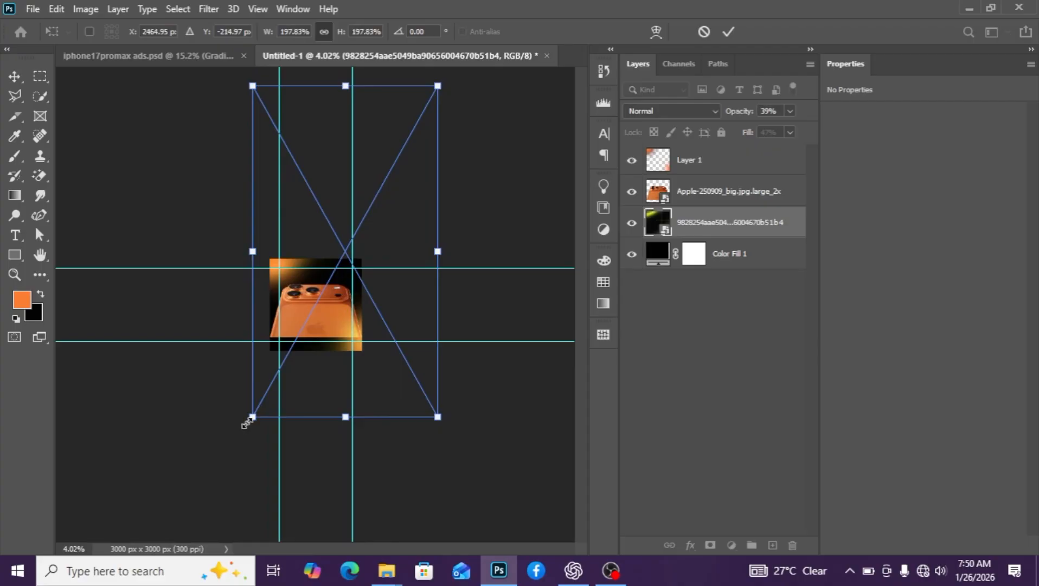
{"action": "left_click_drag", "start_coordinate": [246, 423], "coordinate": [217, 443]}
{"action": "key", "text": "Return"}
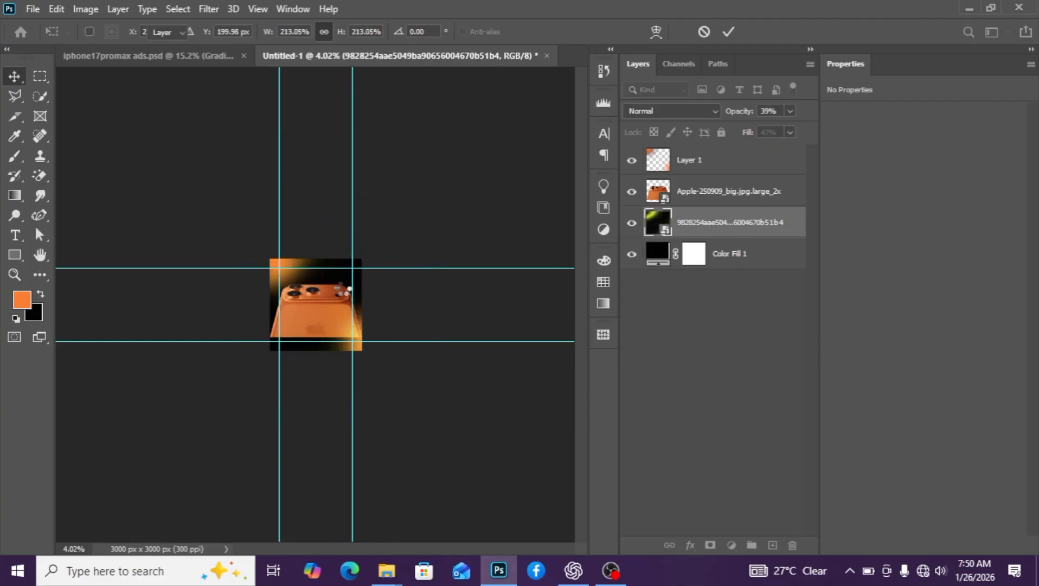
{"action": "scroll", "coordinate": [336, 298], "scroll_direction": "up", "scroll_amount": 5, "text": "alt"}
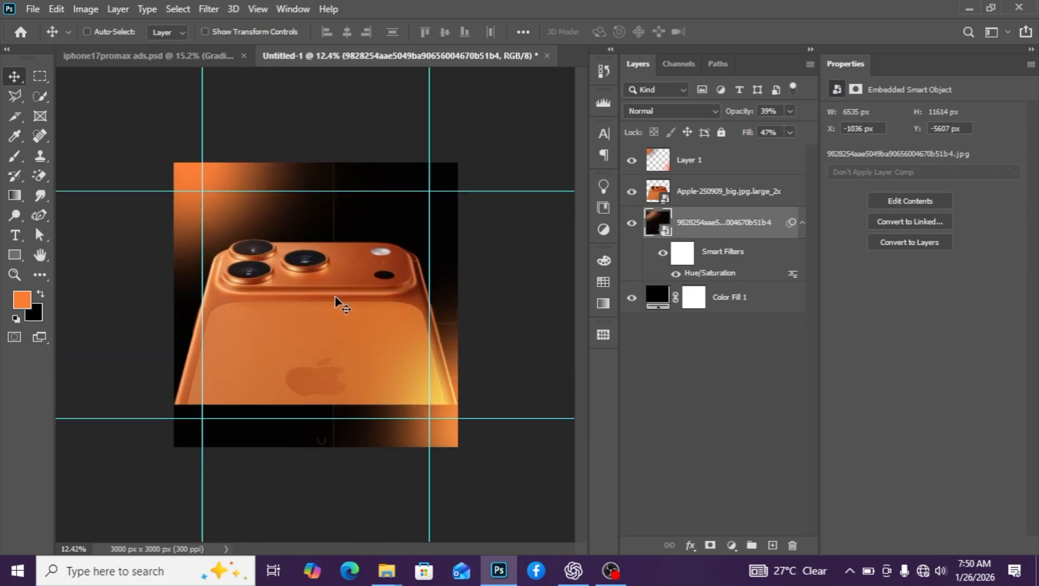
{"action": "scroll", "coordinate": [337, 299], "scroll_direction": "up", "scroll_amount": 1}
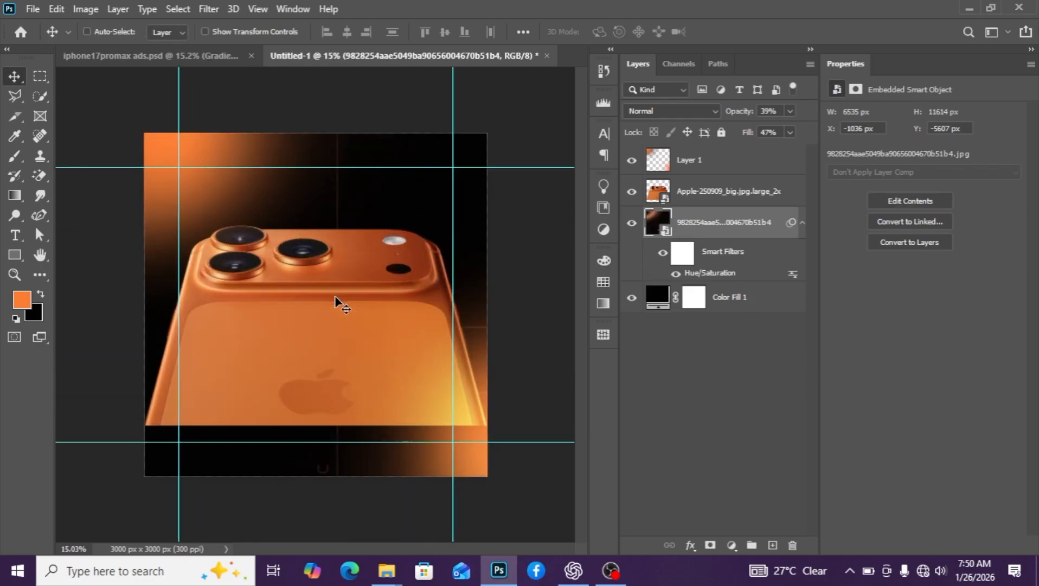
{"action": "scroll", "coordinate": [335, 298], "scroll_direction": "down", "scroll_amount": 4}
{"action": "scroll", "coordinate": [336, 299], "scroll_direction": "up", "scroll_amount": 1}
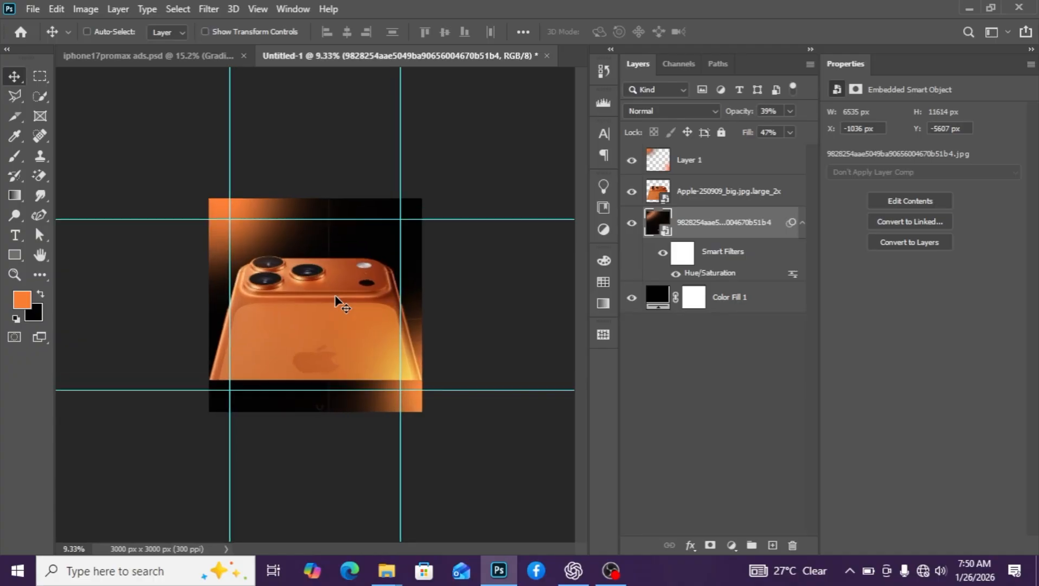
Place the blue abstract image from the ihone 17 add design folder above the phone layer, aligned left
{"action": "left_click", "coordinate": [803, 223]}
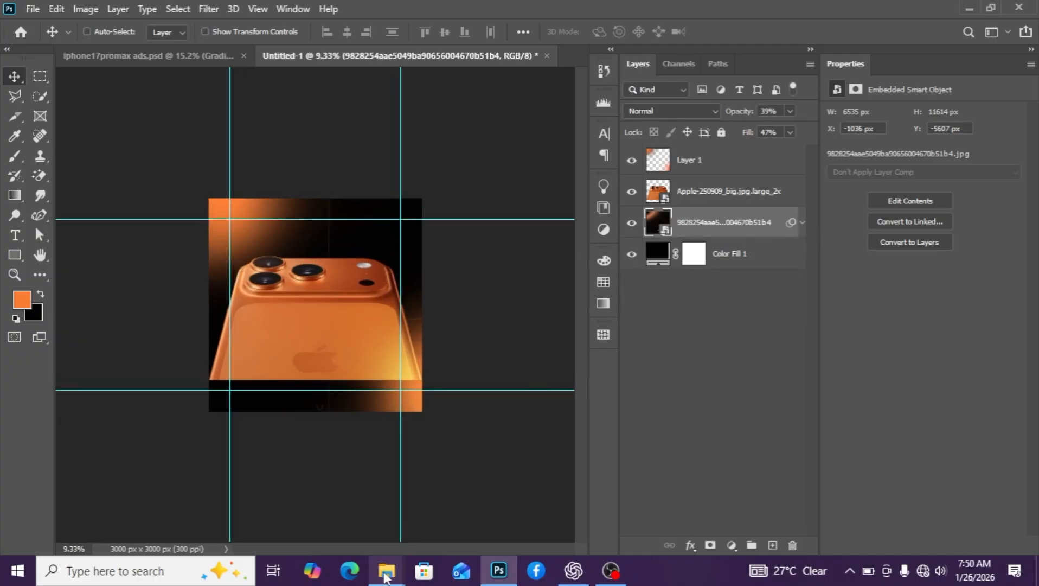
{"action": "mouse_move", "coordinate": [385, 572]}
{"action": "left_click", "coordinate": [739, 501]}
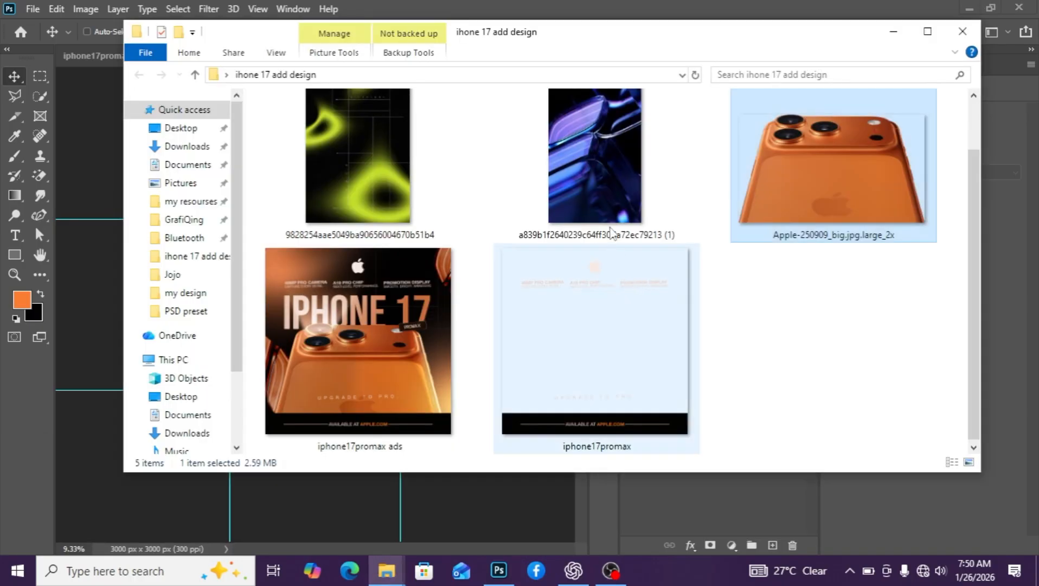
{"action": "left_click_drag", "start_coordinate": [586, 156], "coordinate": [333, 510]}
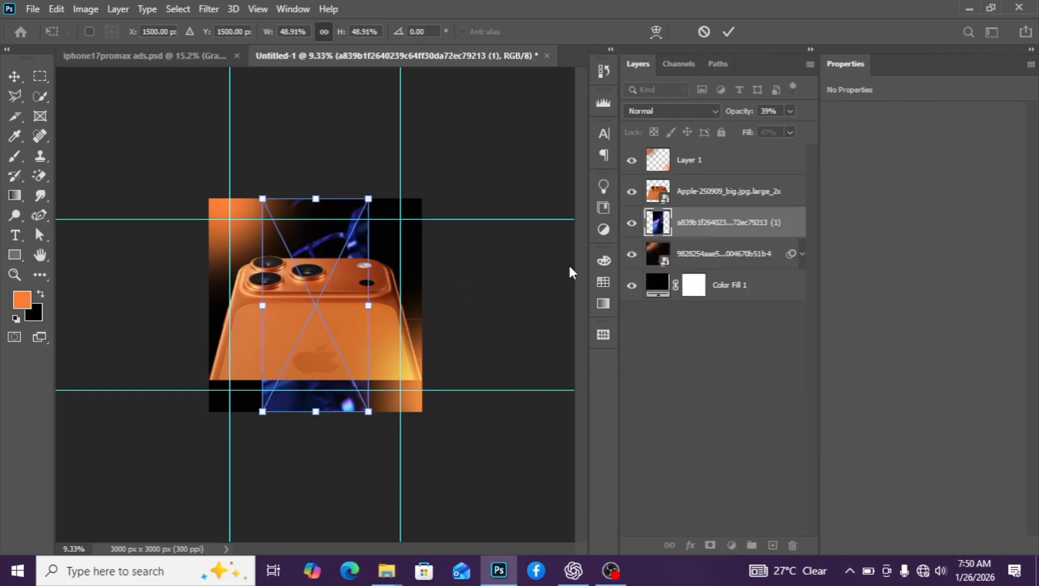
{"action": "left_click_drag", "start_coordinate": [717, 216], "coordinate": [716, 169]}
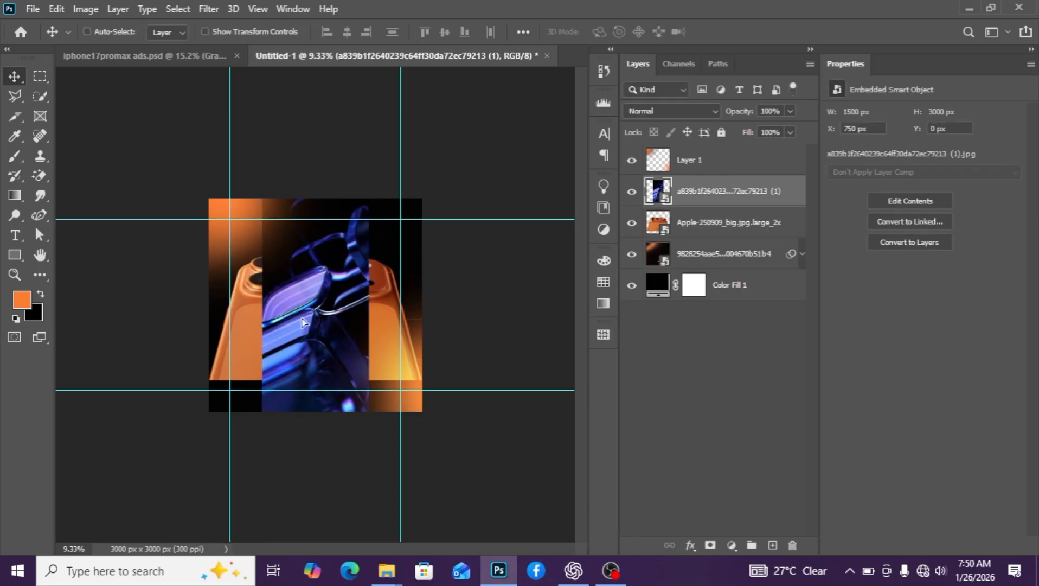
{"action": "left_click_drag", "start_coordinate": [274, 307], "coordinate": [223, 307]}
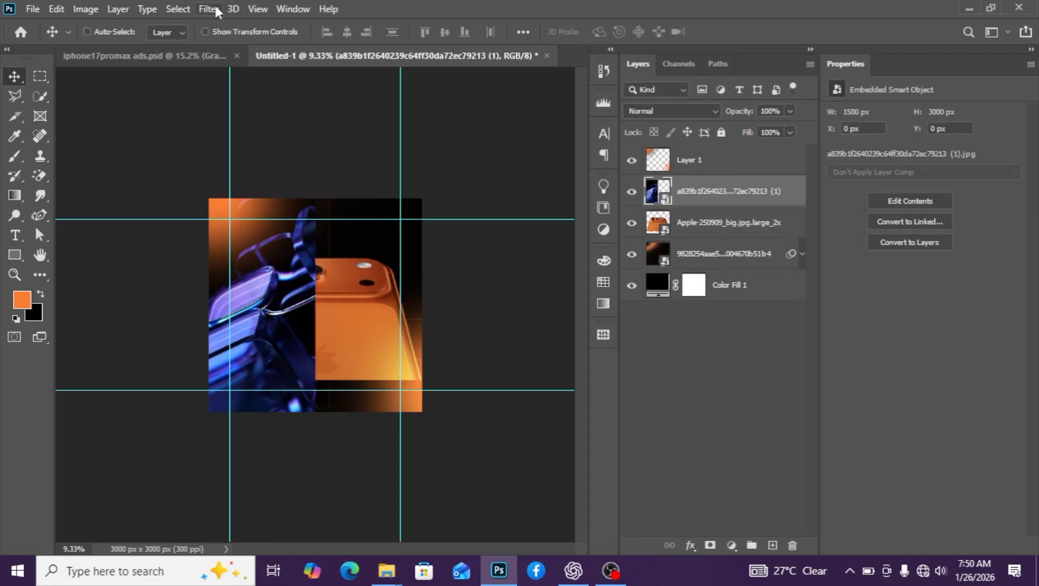
Colourise the blue image with Hue/Saturation at Hue 21 and Saturation 43
{"action": "key", "text": "ctrl+u"}
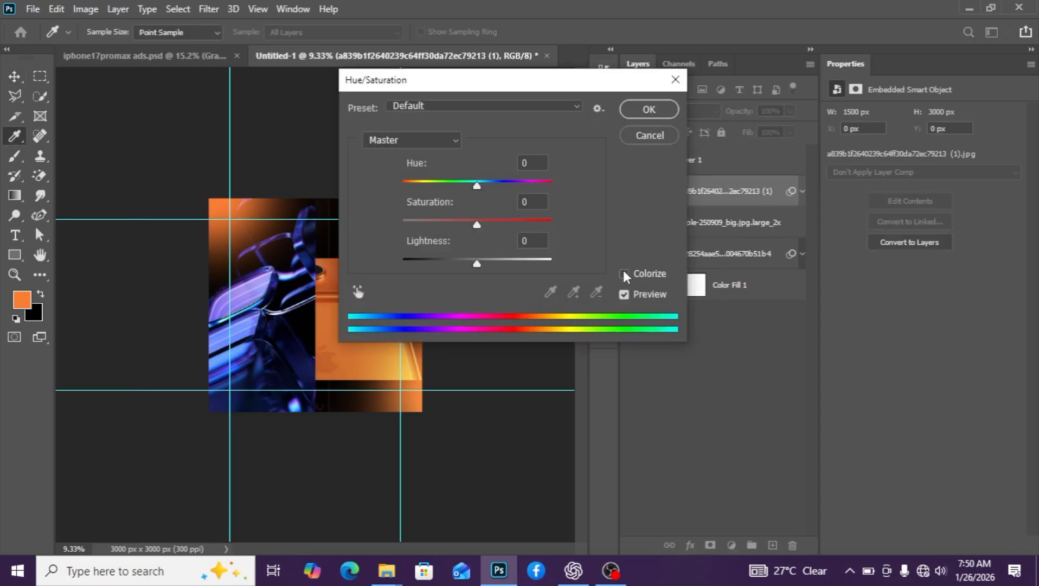
{"action": "left_click", "coordinate": [623, 272]}
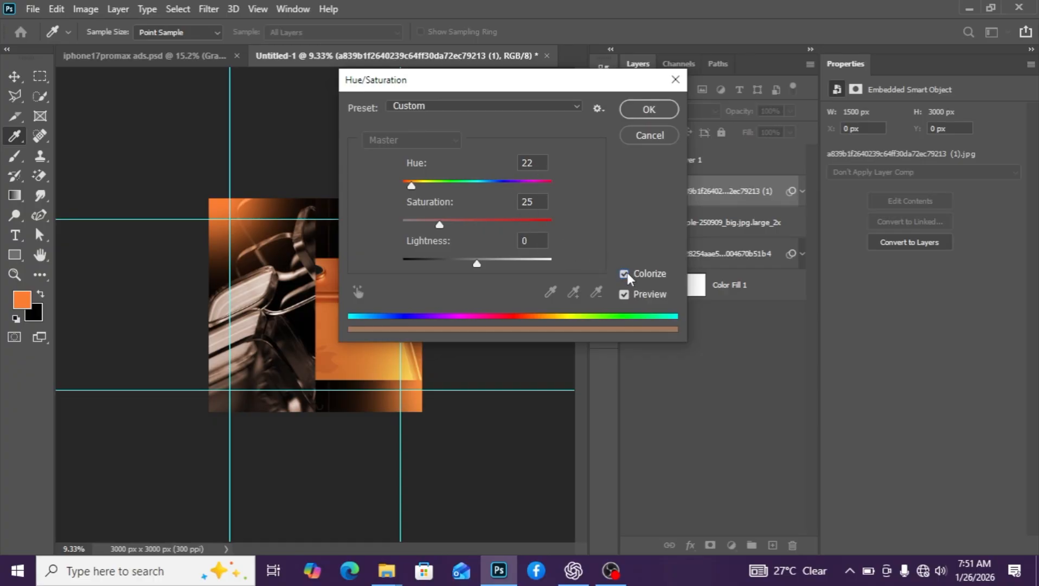
{"action": "left_click", "coordinate": [524, 161]}
{"action": "key", "text": "BackSpace"}
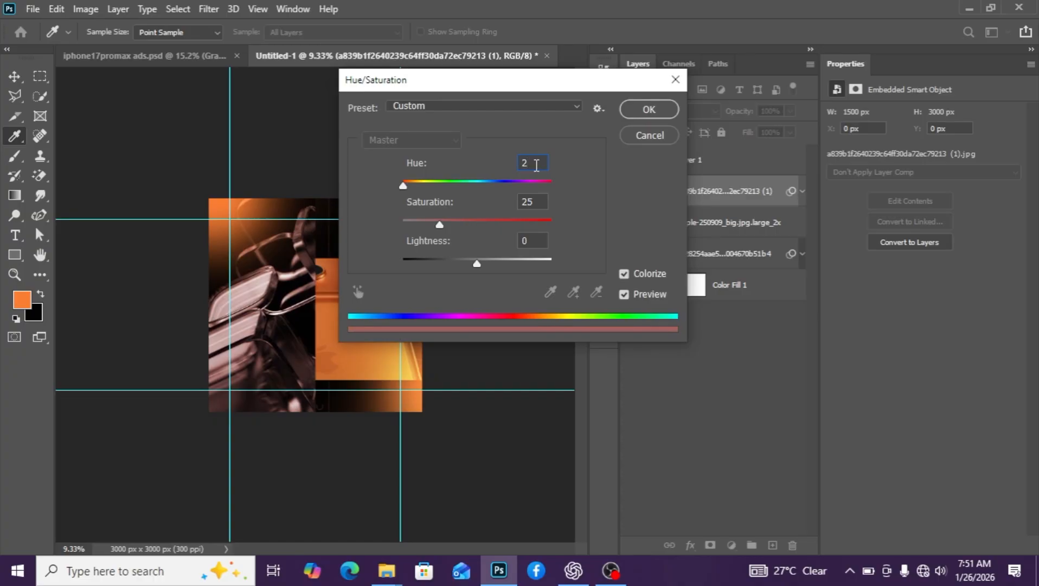
{"action": "type", "text": "1"}
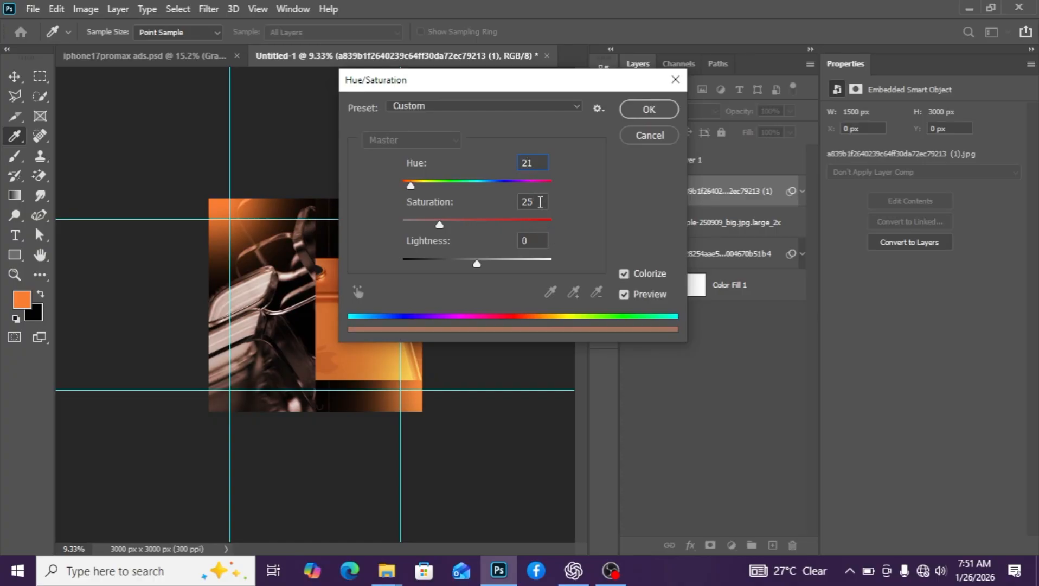
{"action": "left_click_drag", "start_coordinate": [540, 202], "coordinate": [523, 202]}
{"action": "type", "text": "43"}
{"action": "left_click", "coordinate": [670, 109]}
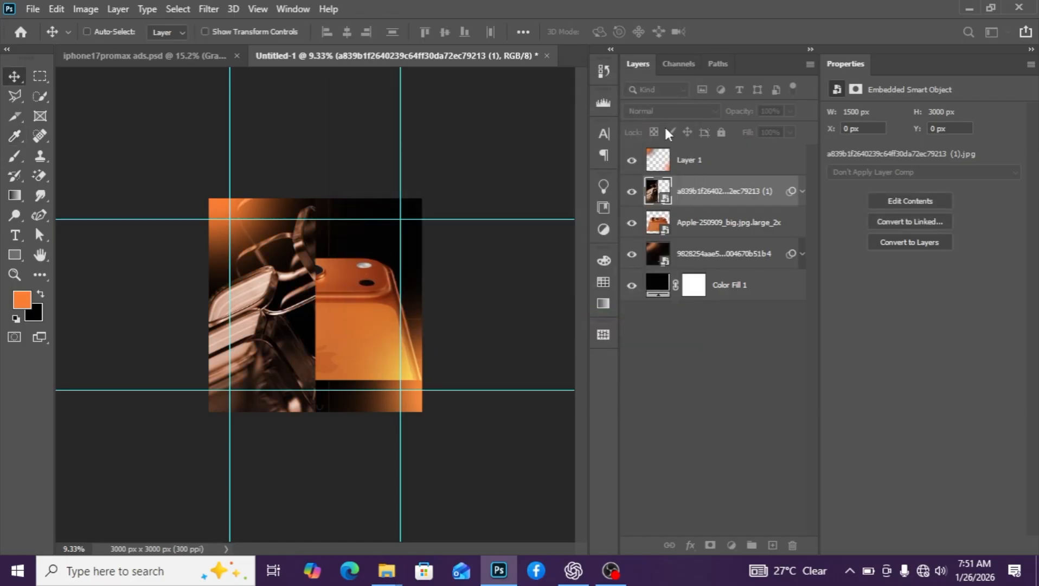
{"action": "left_click", "coordinate": [803, 191]}
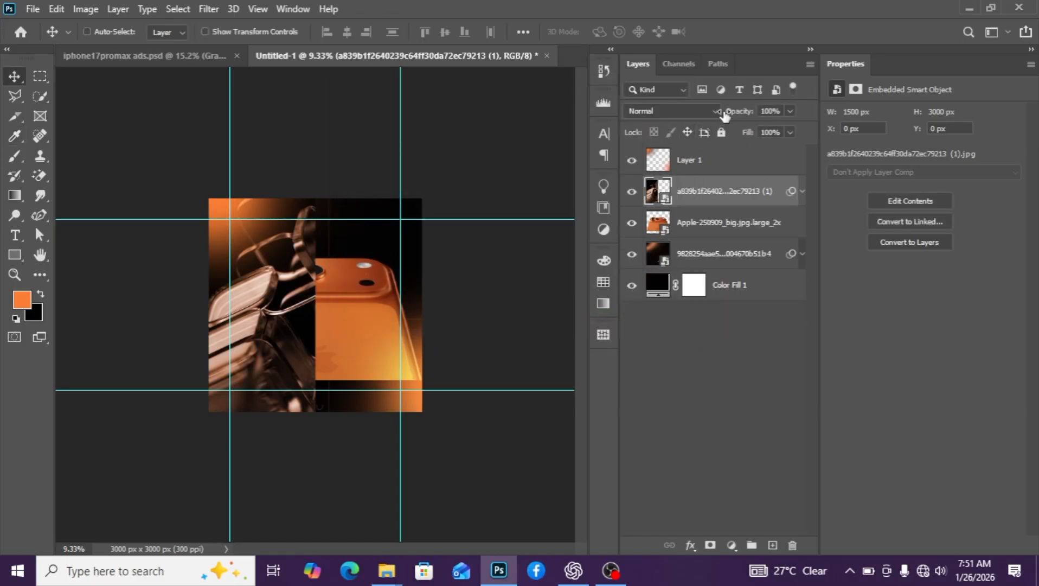
{"action": "left_click", "coordinate": [711, 110]}
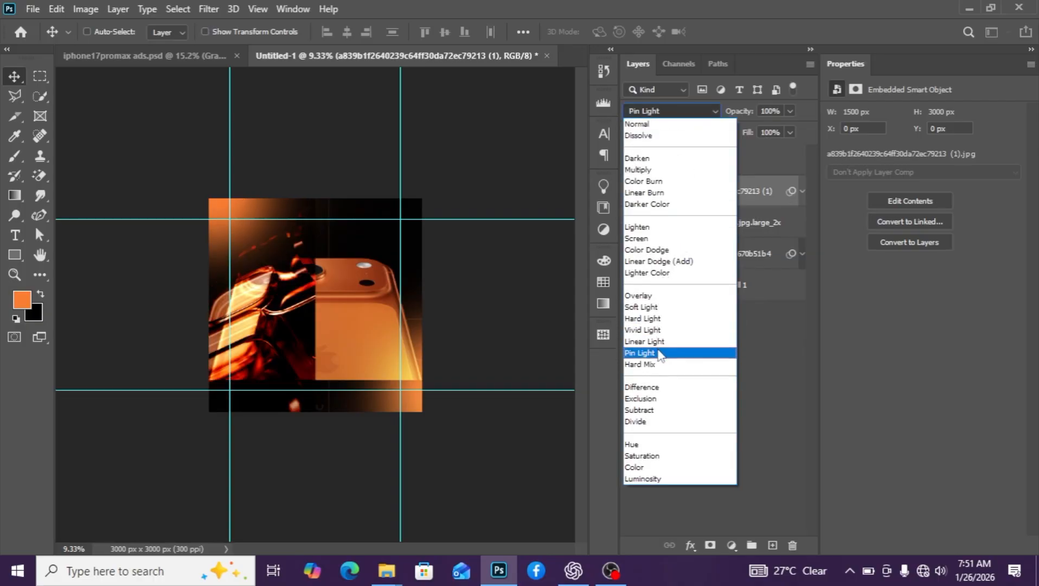
Set the sepia image to Pin Light, move it to X 1950, Y -846 px, and stack it topmost
{"action": "left_click", "coordinate": [640, 353]}
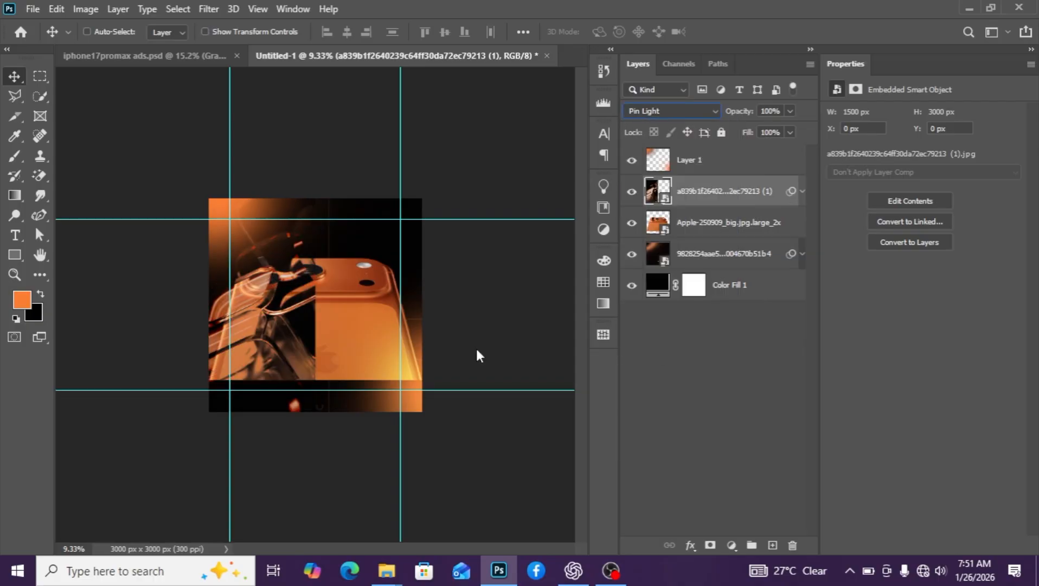
{"action": "left_click_drag", "start_coordinate": [276, 331], "coordinate": [409, 287]}
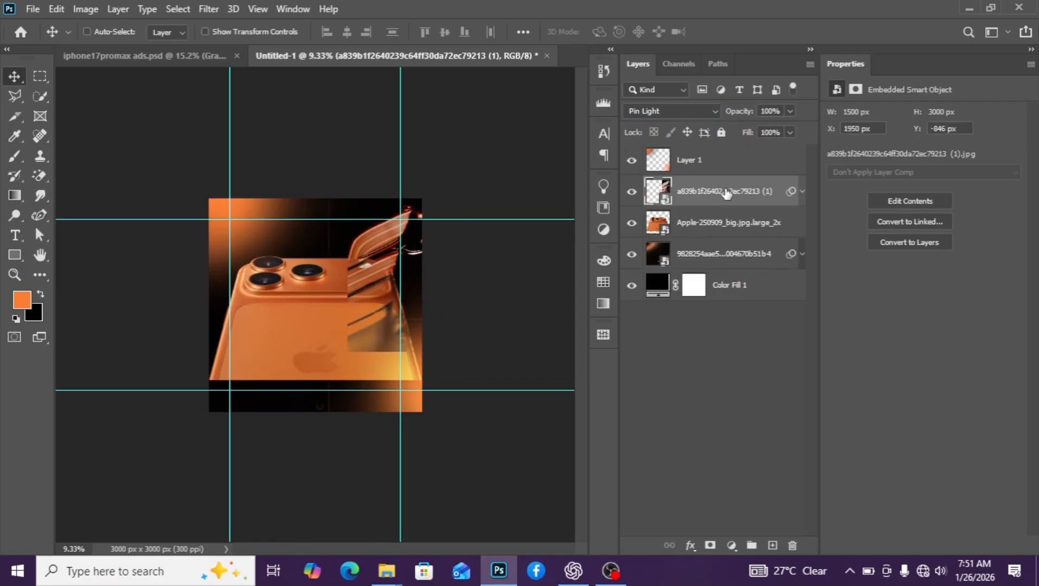
{"action": "left_click_drag", "start_coordinate": [726, 197], "coordinate": [721, 155]}
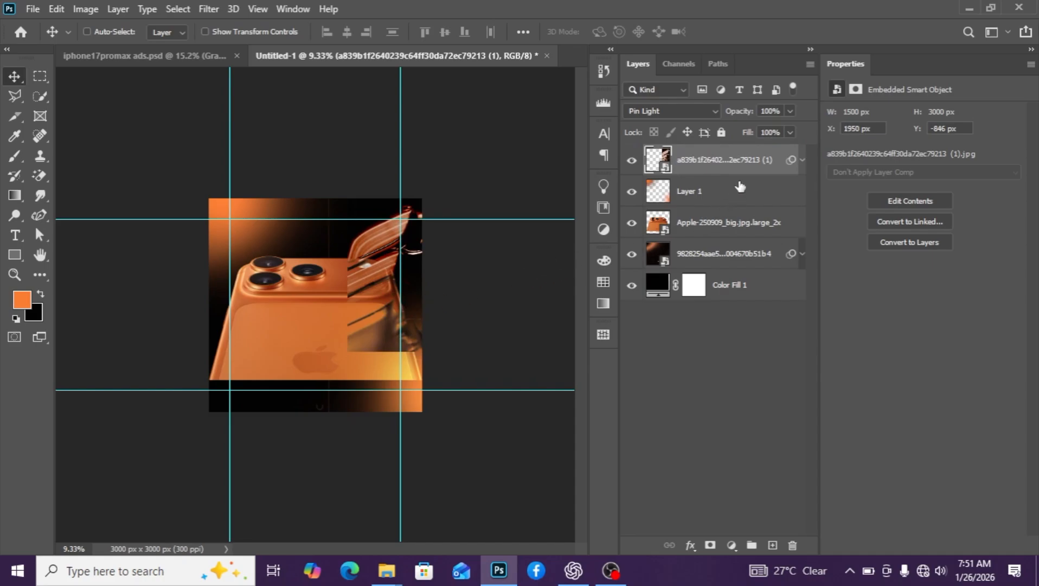
{"action": "key", "text": "ctrl"}
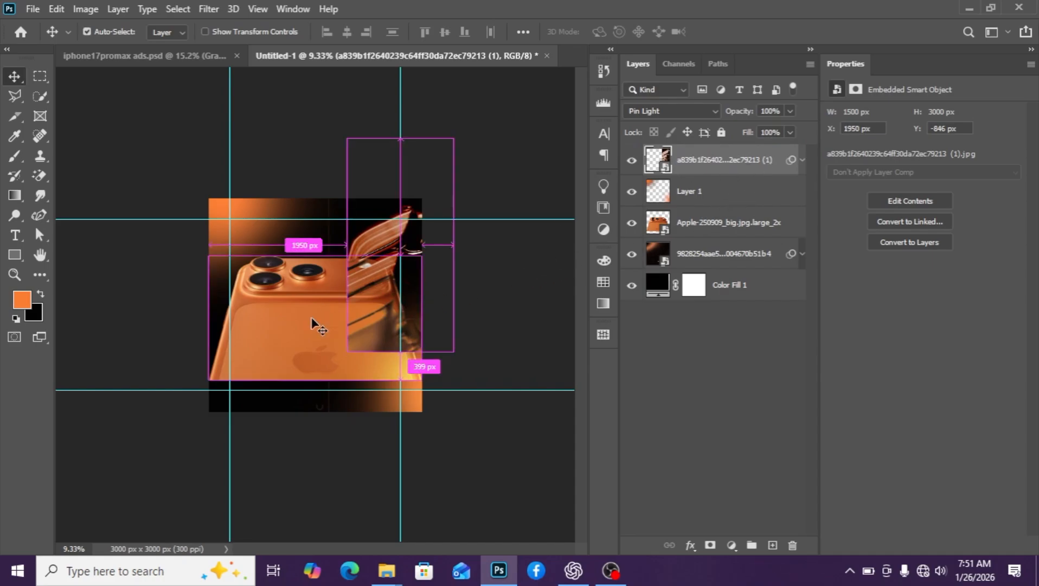
{"action": "key", "text": "ctrl+t"}
Rotate the streak image to about -62° and shift it up and to the right
{"action": "left_click", "coordinate": [535, 236]}
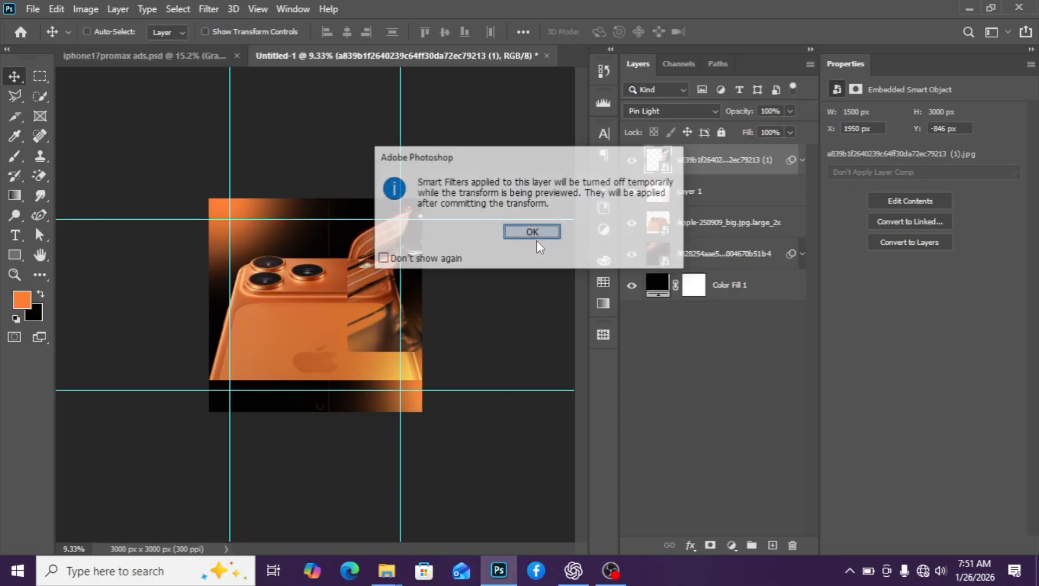
{"action": "left_click_drag", "start_coordinate": [436, 389], "coordinate": [517, 259]}
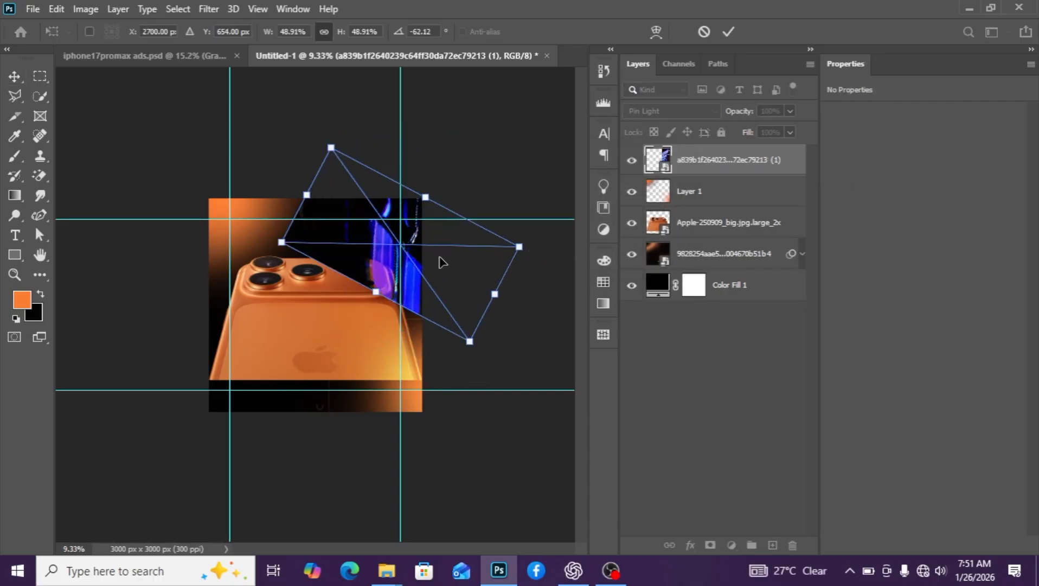
{"action": "left_click_drag", "start_coordinate": [384, 240], "coordinate": [405, 218]}
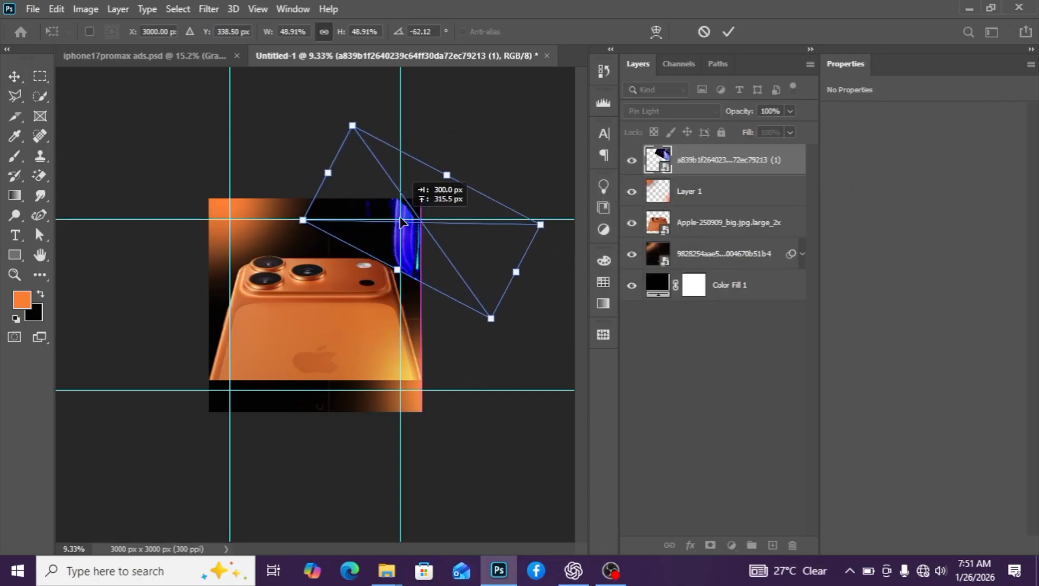
{"action": "left_click", "coordinate": [727, 164]}
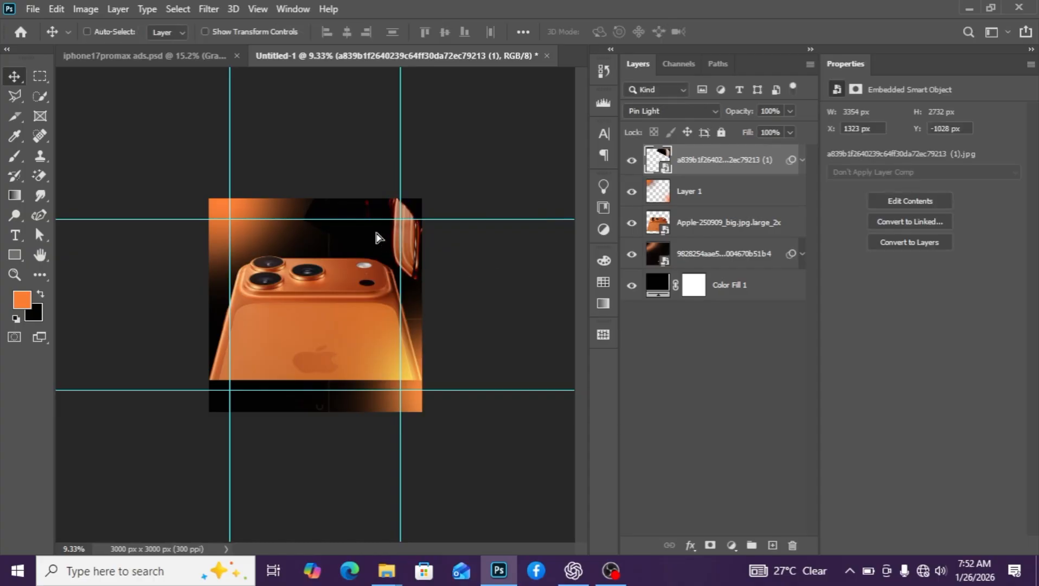
Re-rotate the streak to about -40° at 48.91%, tucked along the phone's upper-right edge
{"action": "key", "text": "ctrl"}
{"action": "key", "text": "ctrl+t"}
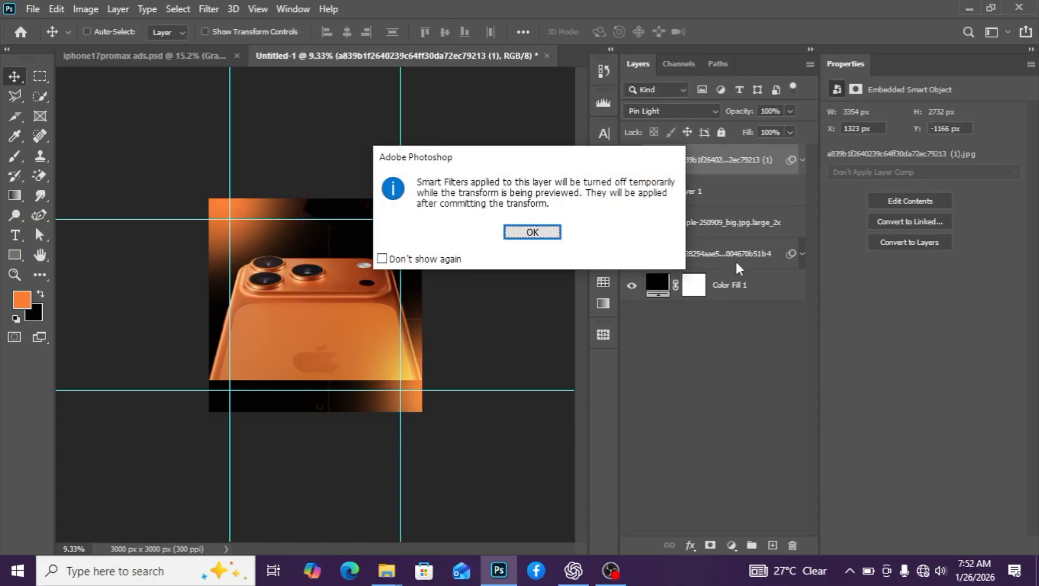
{"action": "left_click", "coordinate": [543, 230]}
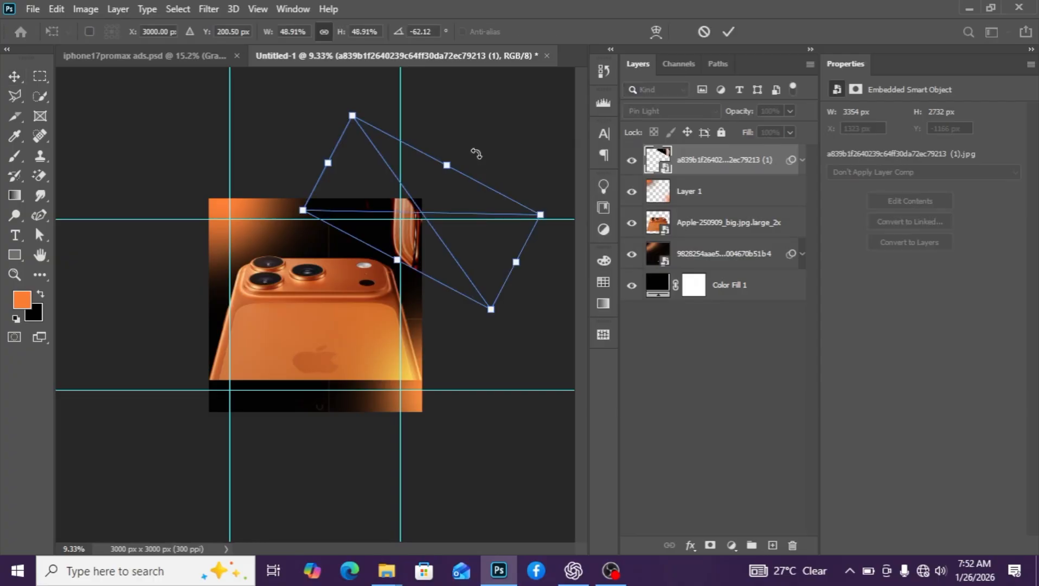
{"action": "left_click_drag", "start_coordinate": [475, 153], "coordinate": [505, 172]}
{"action": "left_click_drag", "start_coordinate": [416, 234], "coordinate": [414, 224]}
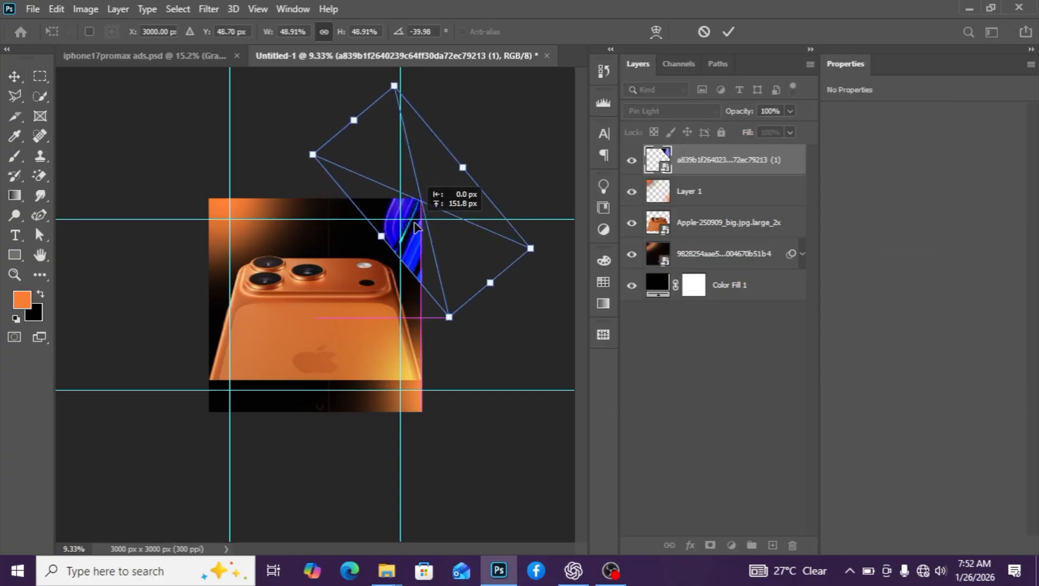
{"action": "key", "text": "Return"}
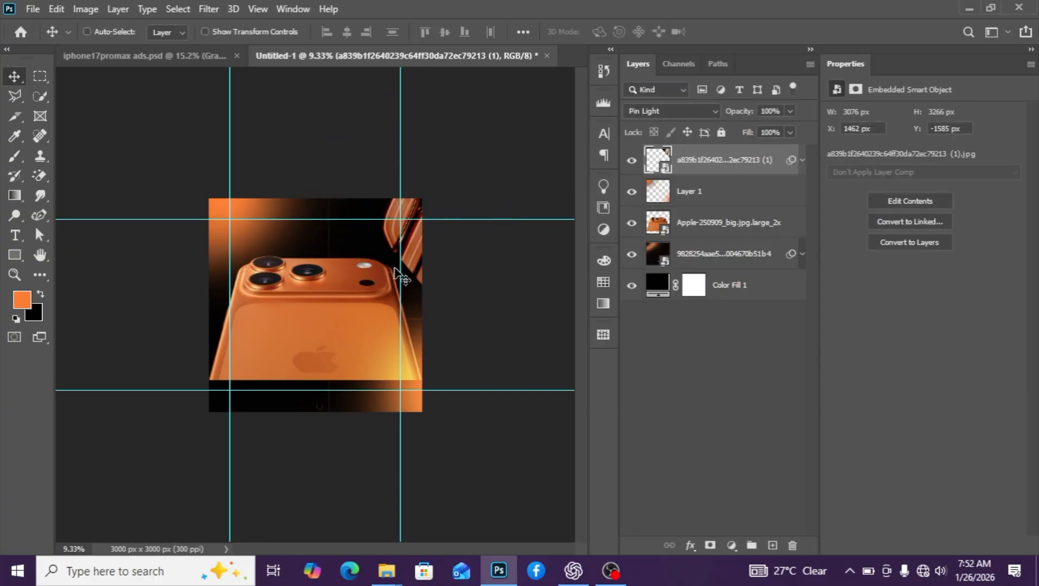
Duplicate the streak layer and move the copy left and down
{"action": "key", "text": "ctrl+j"}
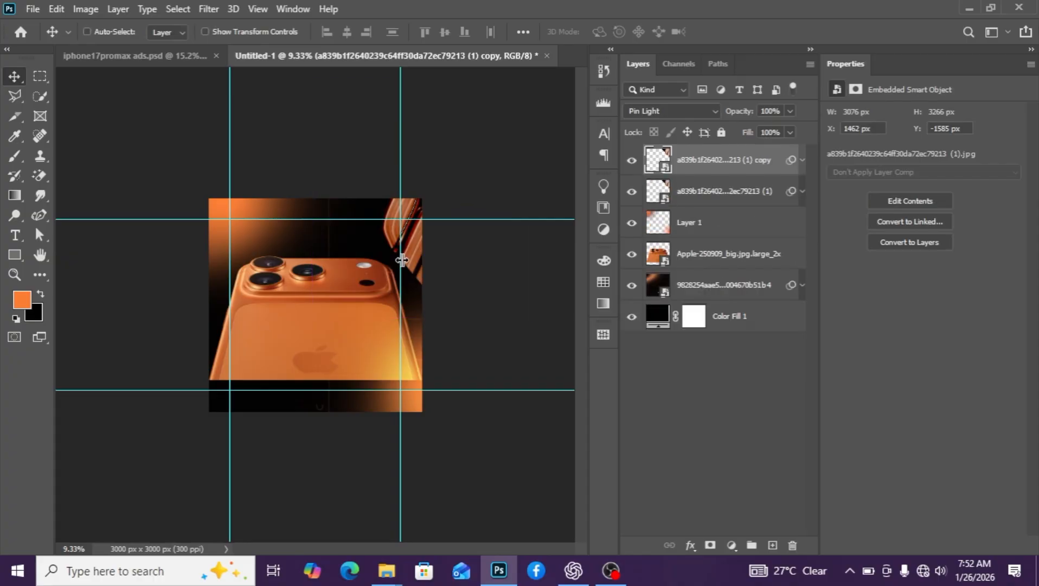
{"action": "left_click_drag", "start_coordinate": [401, 244], "coordinate": [208, 309]}
{"action": "key", "text": "ctrl+z"}
{"action": "left_click_drag", "start_coordinate": [388, 242], "coordinate": [258, 336]}
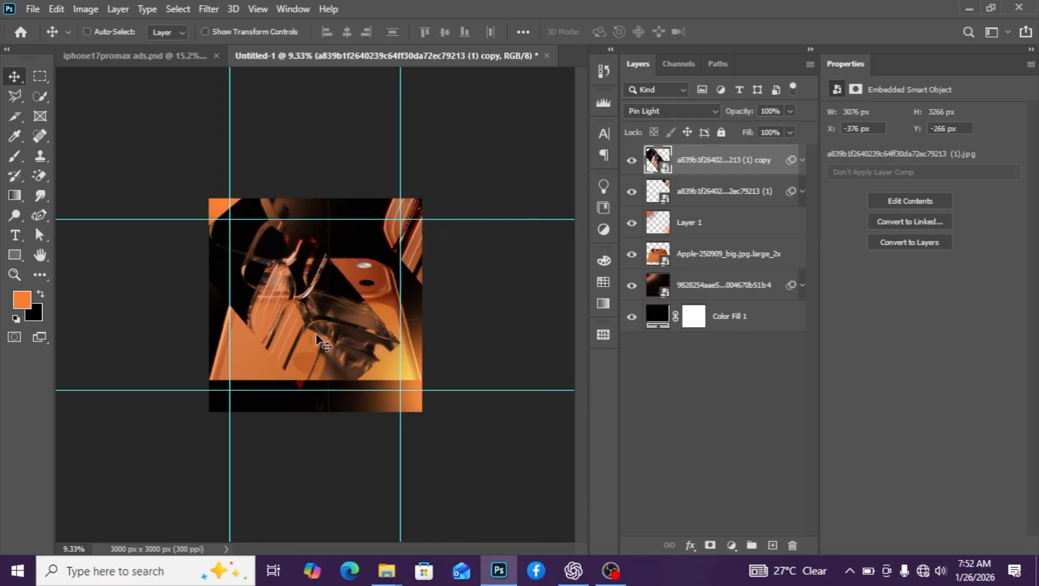
Rotate the copied streak to 116.18°, move it to the lower-left corner, and hide it
{"action": "key", "text": "ctrl"}
{"action": "key", "text": "ctrl+t"}
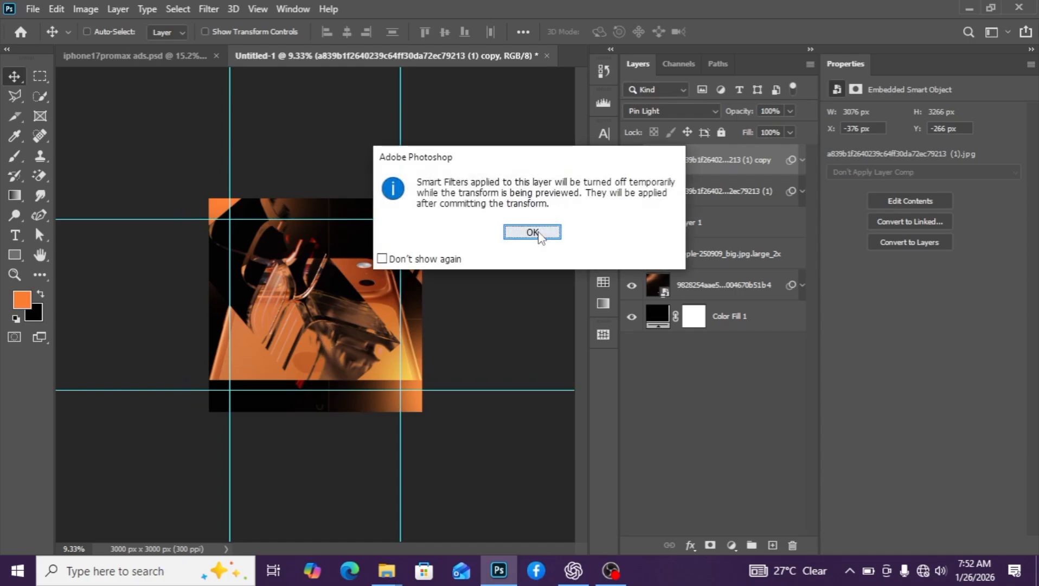
{"action": "left_click", "coordinate": [532, 232]}
{"action": "left_click_drag", "start_coordinate": [428, 442], "coordinate": [227, 224]}
{"action": "left_click_drag", "start_coordinate": [294, 316], "coordinate": [211, 358]}
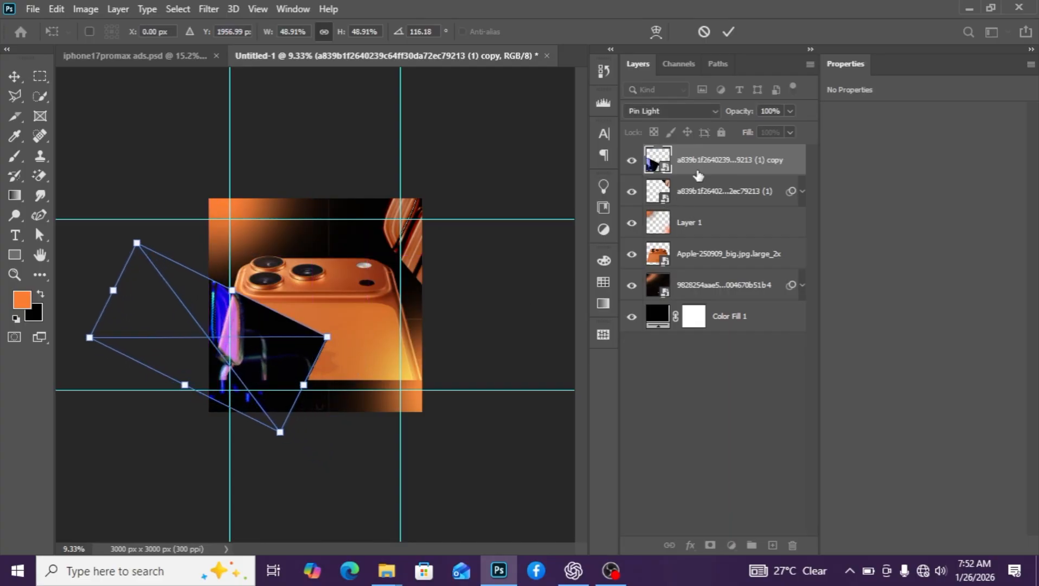
{"action": "key", "text": "Return"}
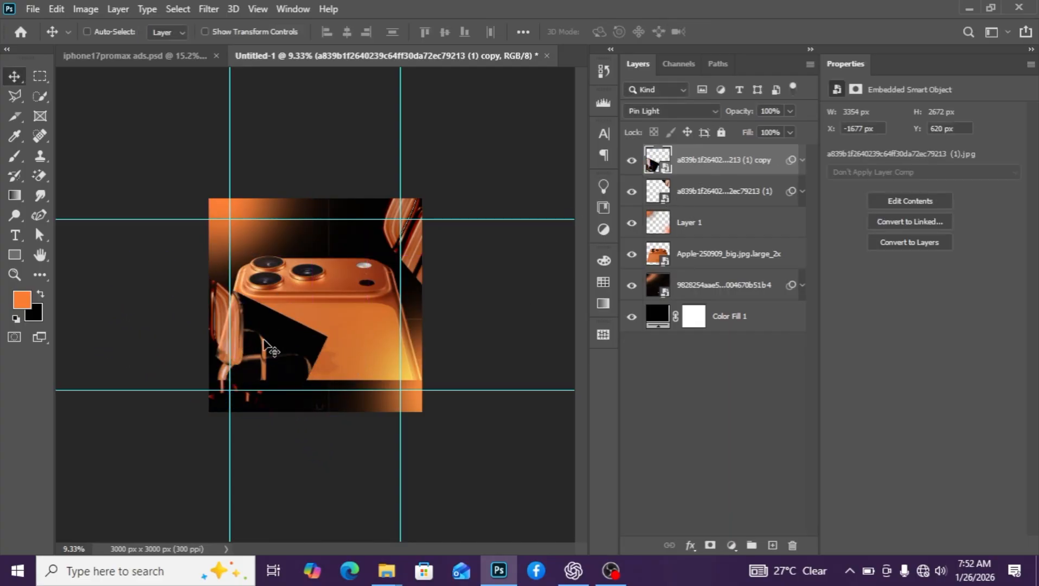
{"action": "left_click_drag", "start_coordinate": [267, 348], "coordinate": [274, 395]}
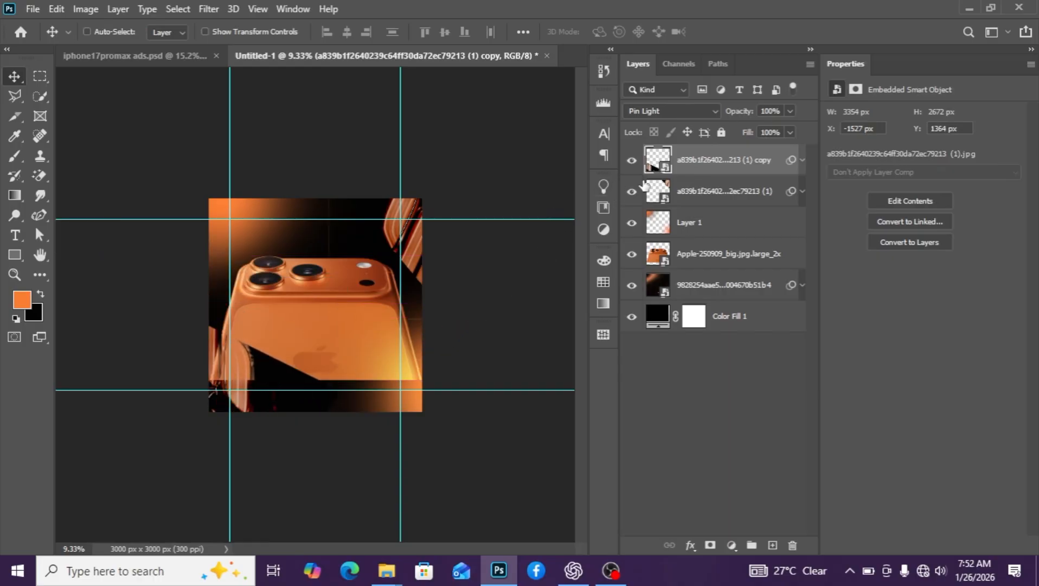
{"action": "left_click", "coordinate": [632, 161]}
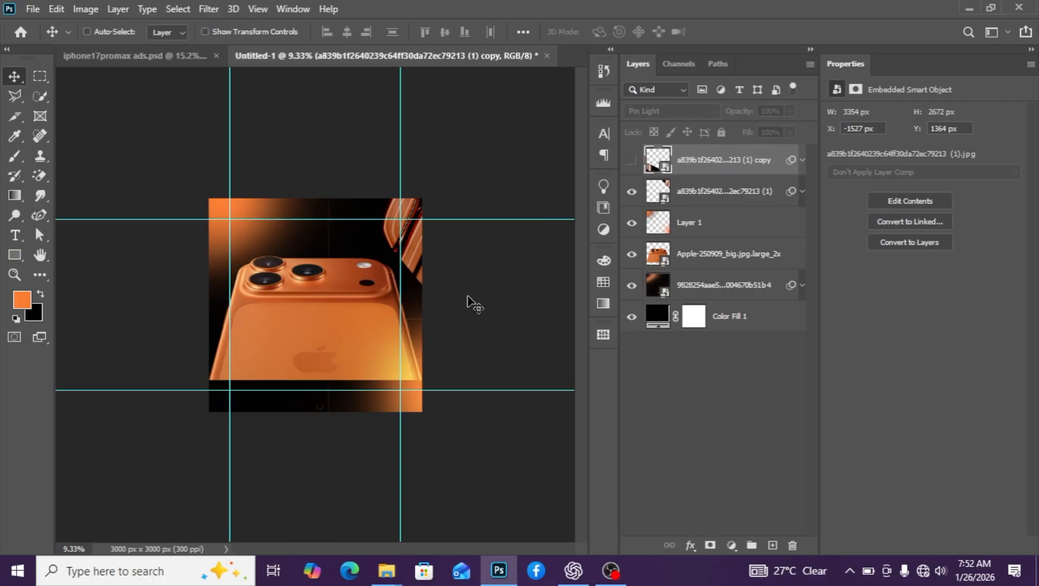
Place iphone17promax.png from the ihone 17 add design folder as the top 3000 × 2833 px layer
{"action": "scroll", "coordinate": [352, 290], "scroll_direction": "down", "scroll_amount": 2}
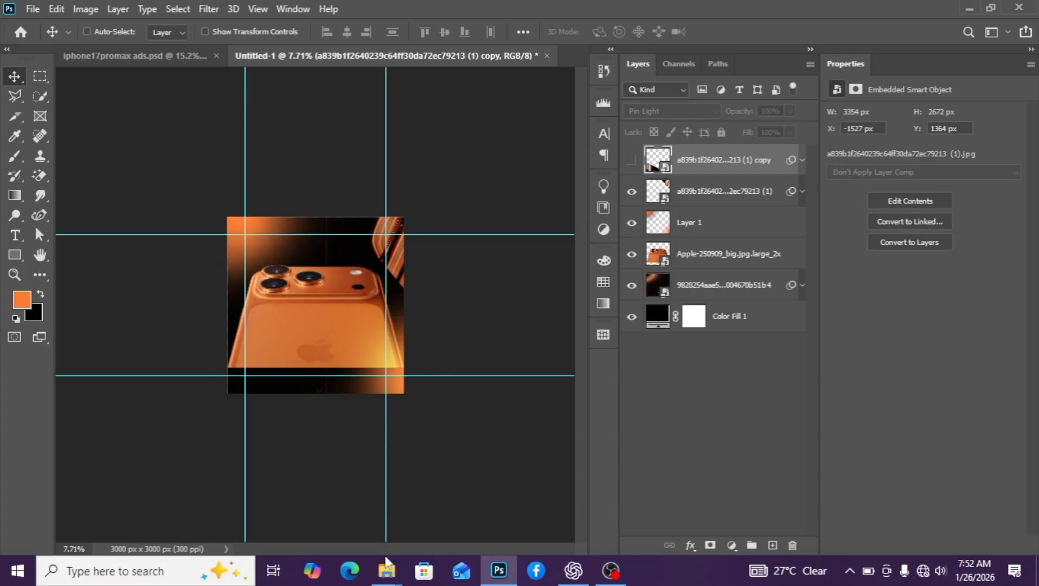
{"action": "mouse_move", "coordinate": [387, 564]}
{"action": "left_click", "coordinate": [813, 511]}
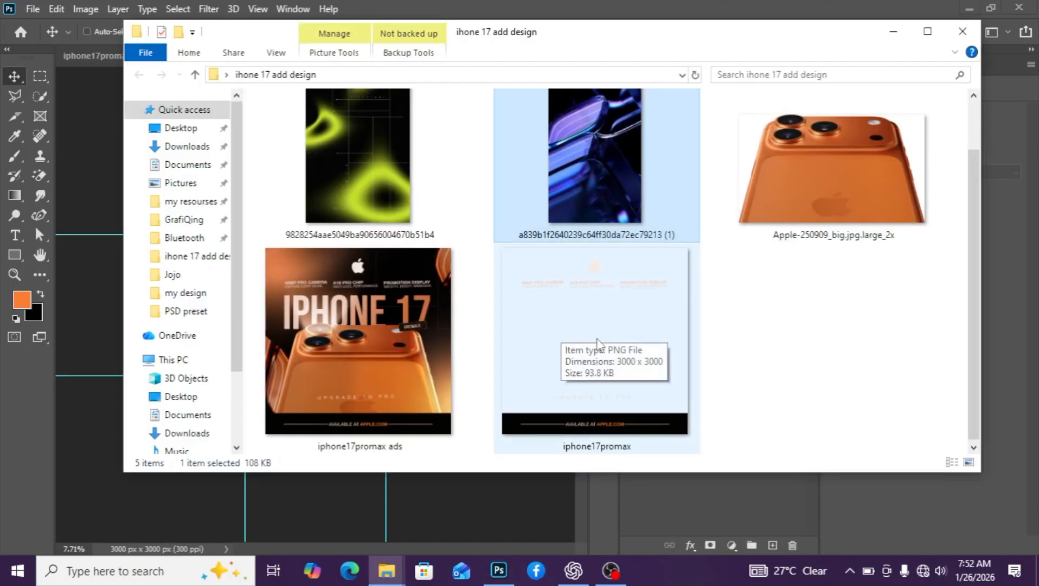
{"action": "left_click_drag", "start_coordinate": [562, 320], "coordinate": [107, 245]}
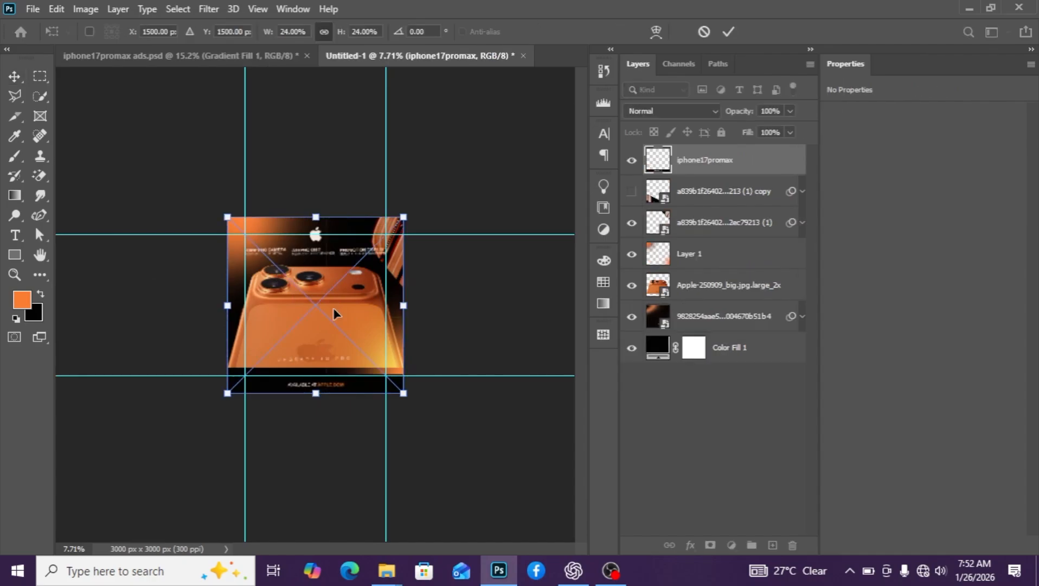
{"action": "scroll", "coordinate": [333, 308], "scroll_direction": "up", "scroll_amount": 5}
{"action": "scroll", "coordinate": [333, 308], "scroll_direction": "up", "scroll_amount": 3}
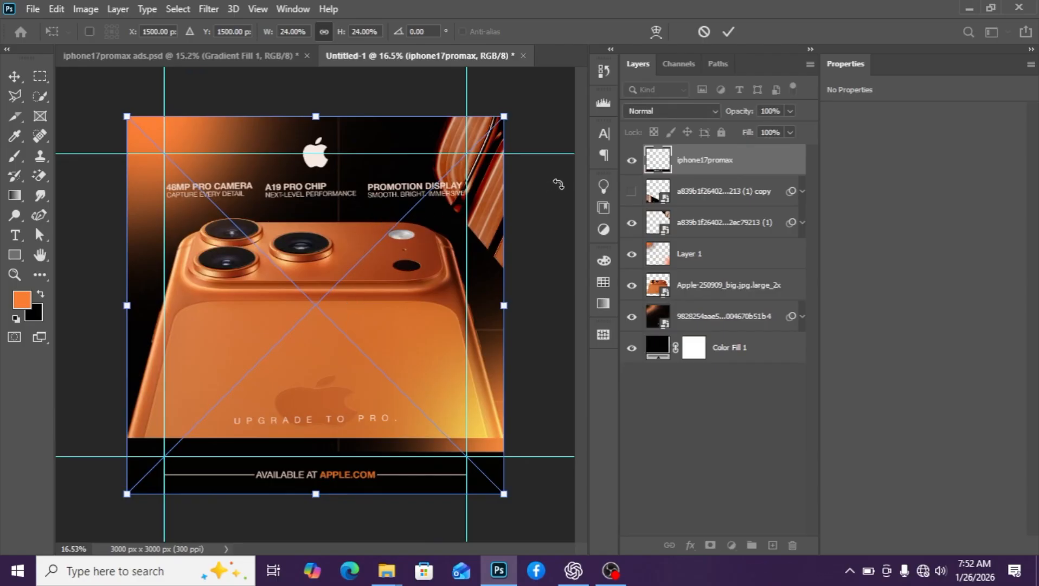
{"action": "key", "text": "Return"}
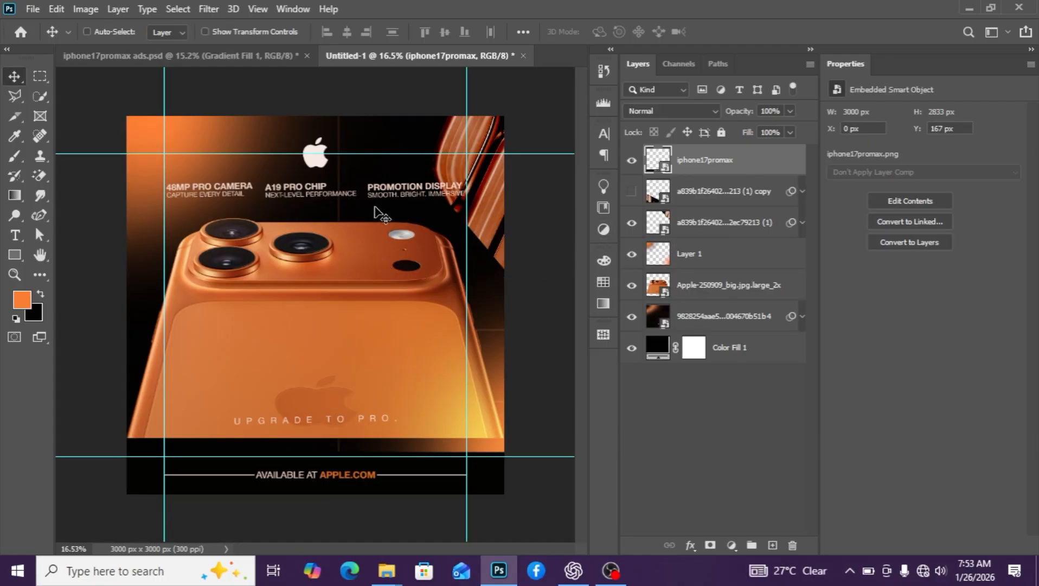
{"action": "left_click", "coordinate": [632, 160]}
{"action": "left_click", "coordinate": [633, 160]}
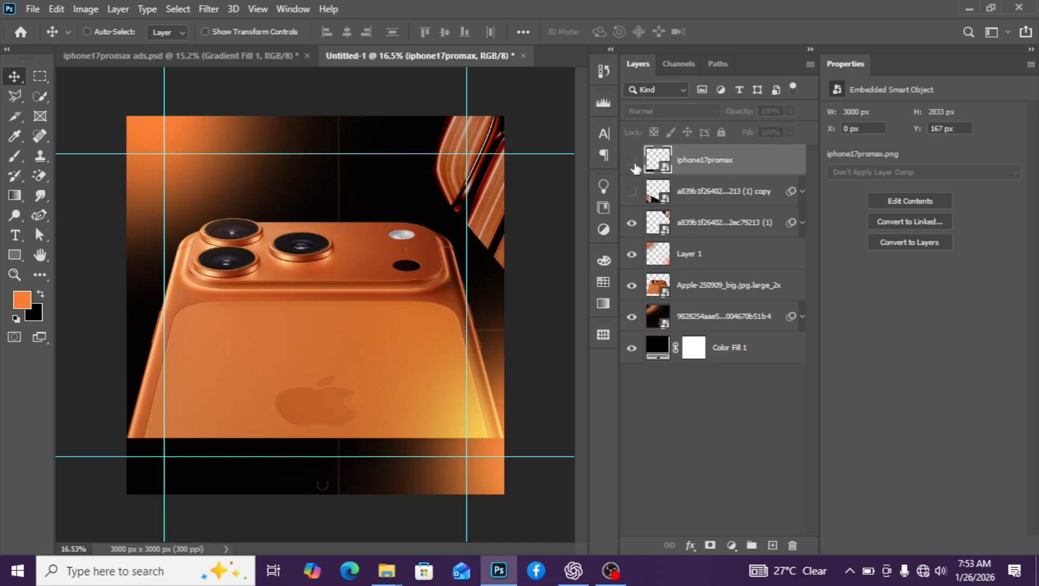
{"action": "scroll", "coordinate": [427, 271], "scroll_direction": "up", "scroll_amount": 3}
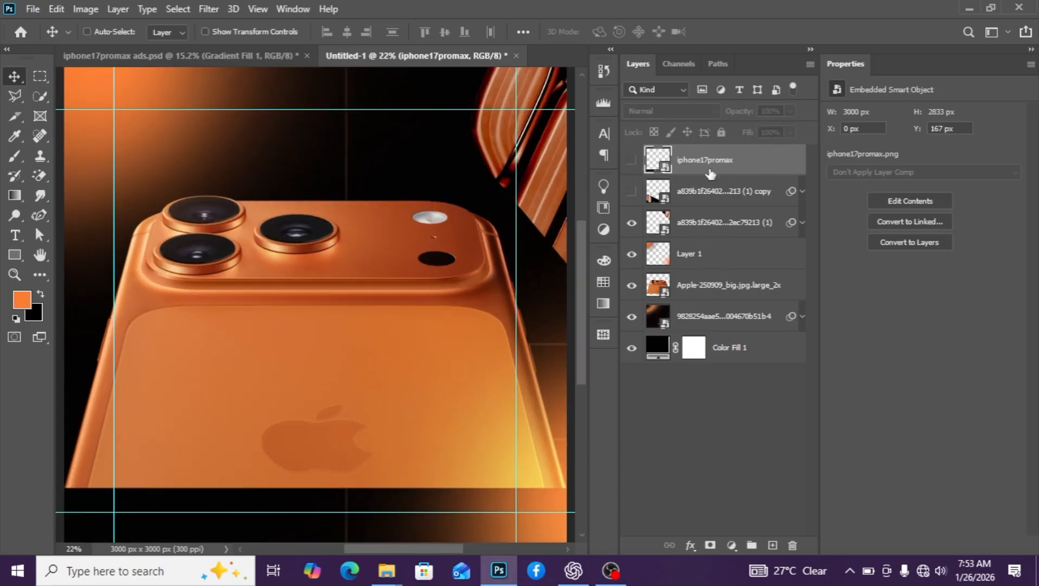
{"action": "left_click", "coordinate": [632, 161]}
{"action": "scroll", "coordinate": [382, 205], "scroll_direction": "down", "scroll_amount": 3}
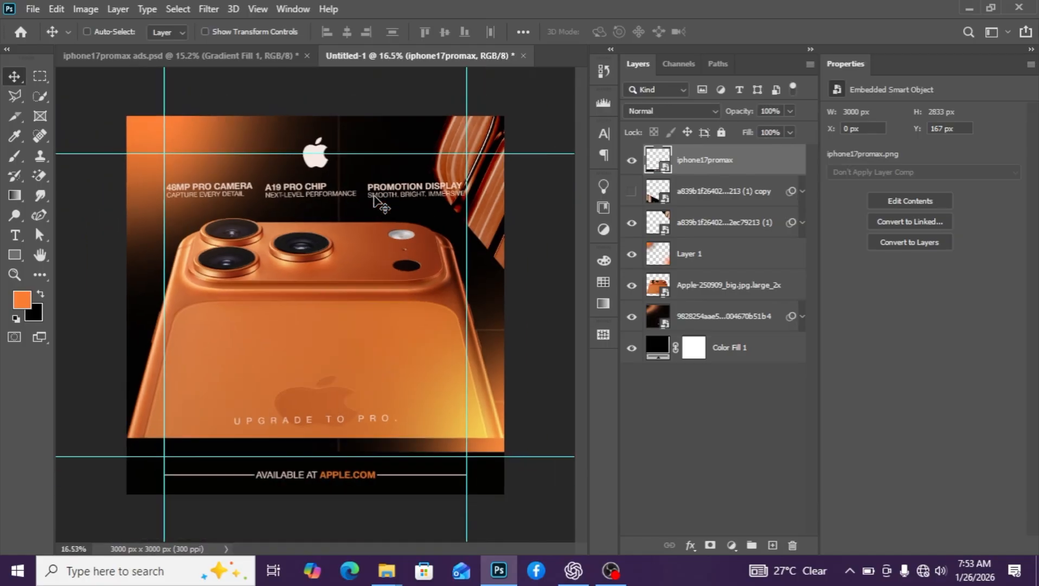
{"action": "left_click", "coordinate": [712, 283]}
{"action": "key", "text": "Down"}
{"action": "key", "text": "Down"}
{"action": "key", "text": "Down"}
{"action": "key", "text": "Down"}
{"action": "key", "text": "Down"}
{"action": "key", "text": "Down"}
{"action": "key", "text": "Down"}
{"action": "key", "text": "Down"}
{"action": "key", "text": "Down"}
{"action": "key", "text": "Down"}
{"action": "key", "text": "Down"}
{"action": "key", "text": "Down"}
{"action": "key", "text": "Down"}
{"action": "key", "text": "Down"}
{"action": "key", "text": "Down"}
{"action": "key", "text": "Down"}
{"action": "key", "text": "Down"}
{"action": "key", "text": "Down"}
{"action": "key", "text": "Down"}
{"action": "key", "text": "Down"}
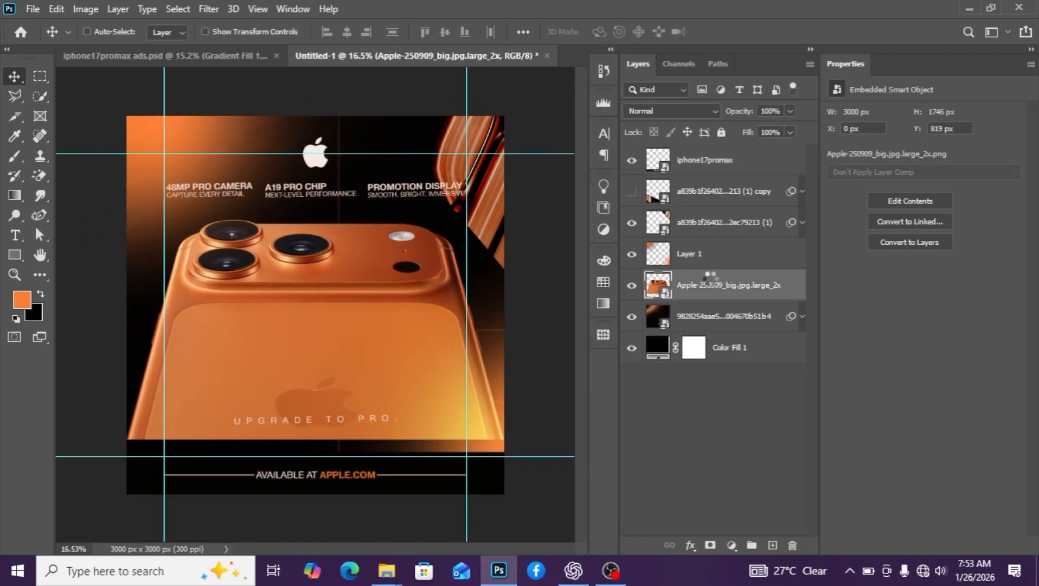
{"action": "key", "text": "Down"}
{"action": "key", "text": "Down"}
{"action": "key", "text": "Down"}
{"action": "key", "text": "Down"}
{"action": "key", "text": "Down"}
{"action": "key", "text": "Down"}
{"action": "key", "text": "Down"}
{"action": "key", "text": "Down"}
{"action": "key", "text": "Down"}
{"action": "key", "text": "Down"}
{"action": "key", "text": "Down"}
{"action": "key", "text": "Down"}
{"action": "key", "text": "Down"}
{"action": "key", "text": "Down"}
{"action": "key", "text": "Down"}
{"action": "key", "text": "Down"}
{"action": "key", "text": "Down"}
{"action": "key", "text": "Down"}
{"action": "key", "text": "Down"}
{"action": "key", "text": "Down"}
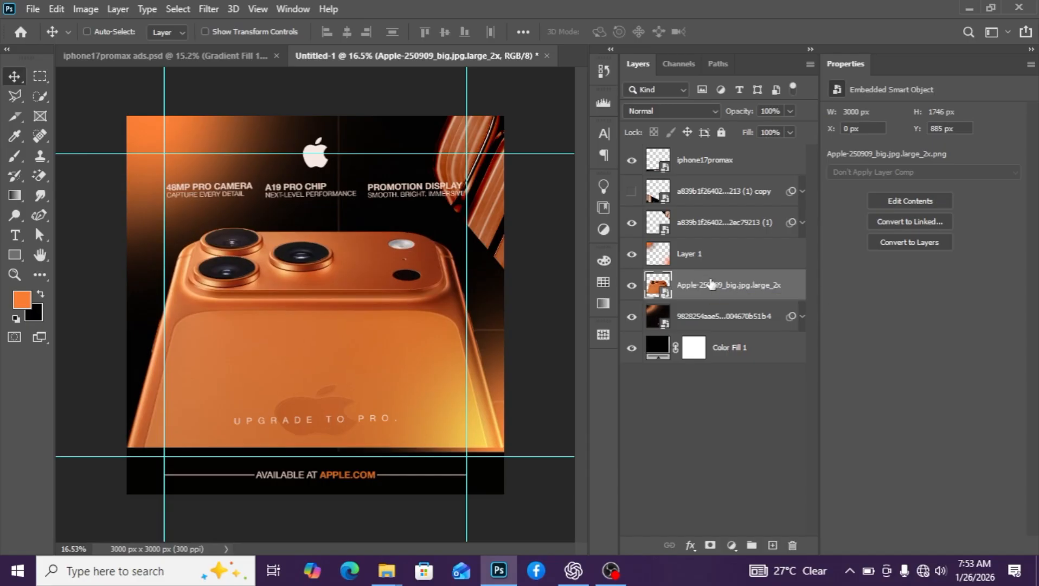
{"action": "key", "text": "Down"}
{"action": "key", "text": "Down"}
{"action": "key", "text": "Down"}
{"action": "key", "text": "Down"}
{"action": "key", "text": "Down"}
{"action": "key", "text": "Down"}
{"action": "key", "text": "Down"}
{"action": "key", "text": "Down"}
{"action": "key", "text": "Down"}
{"action": "key", "text": "Down"}
{"action": "key", "text": "Down"}
{"action": "key", "text": "Down"}
{"action": "key", "text": "Down"}
{"action": "key", "text": "Down"}
{"action": "key", "text": "Down"}
{"action": "key", "text": "Down"}
{"action": "key", "text": "Down"}
{"action": "key", "text": "Down"}
{"action": "key", "text": "Down"}
{"action": "key", "text": "Down"}
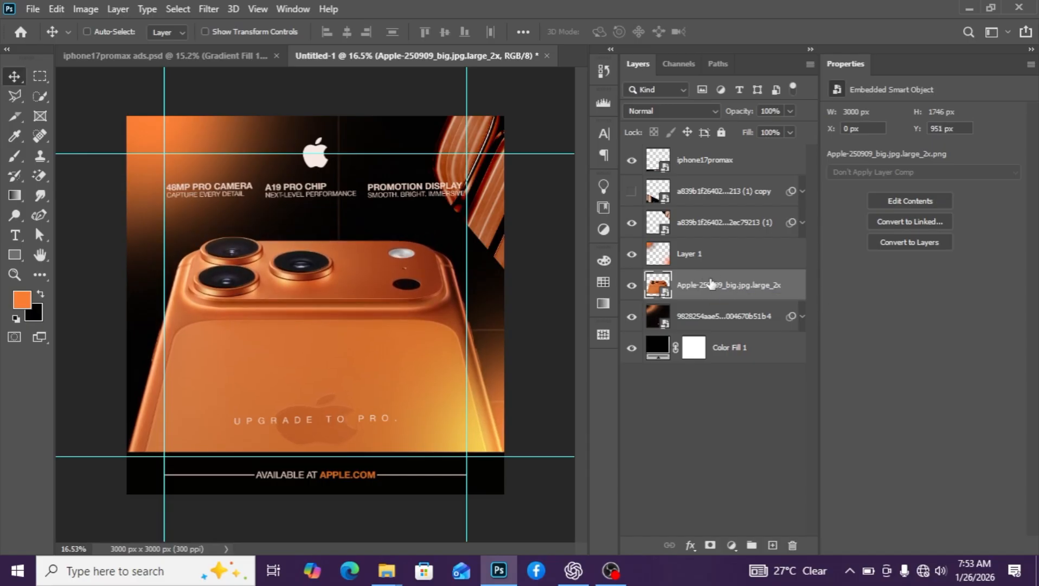
{"action": "key", "text": "Down"}
{"action": "key", "text": "Down"}
{"action": "key", "text": "Down"}
{"action": "key", "text": "Down"}
{"action": "key", "text": "Down"}
{"action": "key", "text": "Down"}
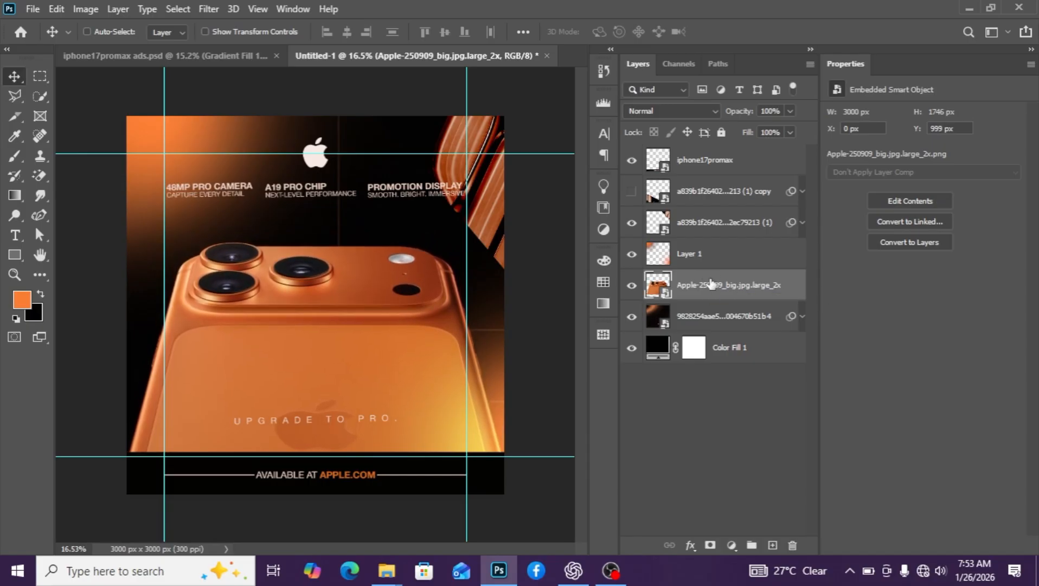
{"action": "key", "text": "Down"}
{"action": "key", "text": "Down"}
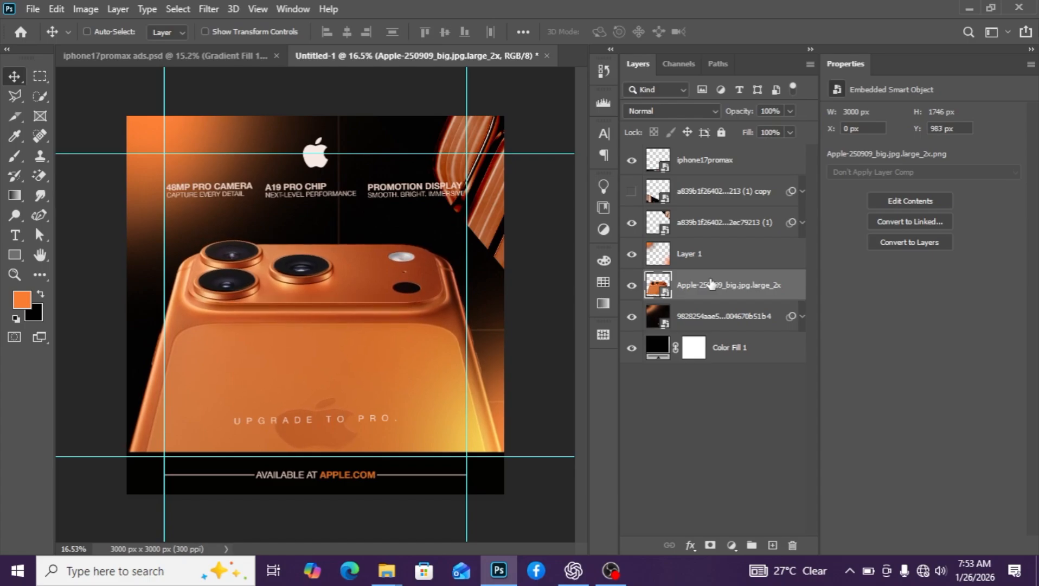
{"action": "key", "text": "Down"}
{"action": "key", "text": "Down"}
{"action": "key", "text": "Down"}
{"action": "key", "text": "Down"}
{"action": "key", "text": "Down"}
{"action": "key", "text": "Down"}
{"action": "key", "text": "Down"}
{"action": "key", "text": "Down"}
{"action": "key", "text": "Down"}
{"action": "key", "text": "Down"}
{"action": "key", "text": "Down"}
{"action": "key", "text": "Down"}
{"action": "key", "text": "Down"}
{"action": "key", "text": "Down"}
{"action": "key", "text": "Down"}
{"action": "key", "text": "Down"}
{"action": "key", "text": "Down"}
{"action": "key", "text": "Down"}
{"action": "key", "text": "Down"}
{"action": "key", "text": "Down"}
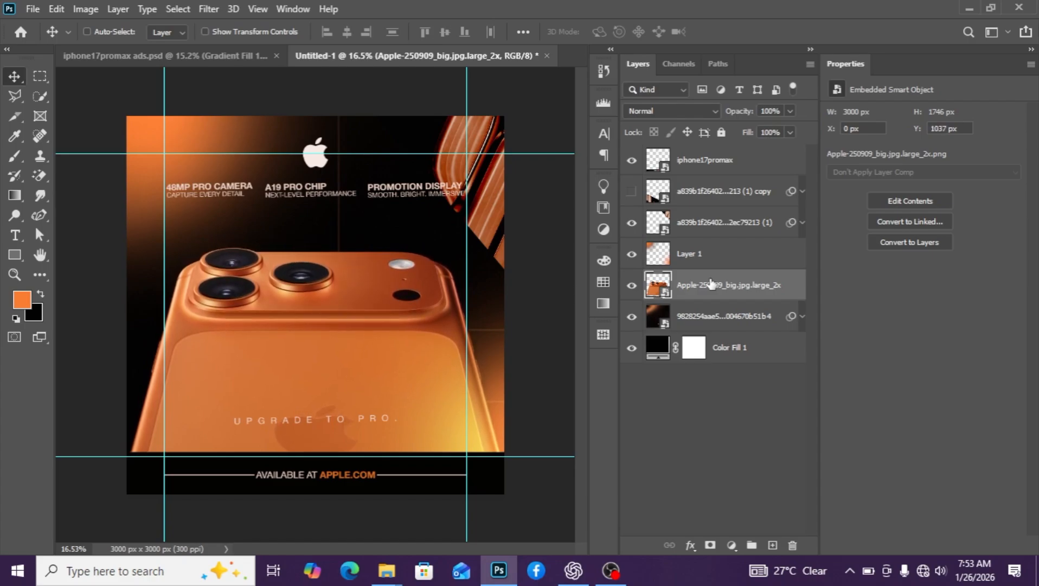
{"action": "key", "text": "Down"}
{"action": "key", "text": "Down"}
{"action": "key", "text": "Down"}
{"action": "key", "text": "Down"}
{"action": "key", "text": "Down"}
{"action": "key", "text": "Down"}
{"action": "key", "text": "Down"}
{"action": "key", "text": "Down"}
{"action": "key", "text": "Down"}
{"action": "key", "text": "Down"}
{"action": "key", "text": "Down"}
{"action": "key", "text": "Down"}
{"action": "key", "text": "Down"}
{"action": "key", "text": "Down"}
{"action": "key", "text": "Down"}
{"action": "key", "text": "Down"}
{"action": "key", "text": "Down"}
{"action": "key", "text": "Down"}
{"action": "key", "text": "Down"}
{"action": "key", "text": "Down"}
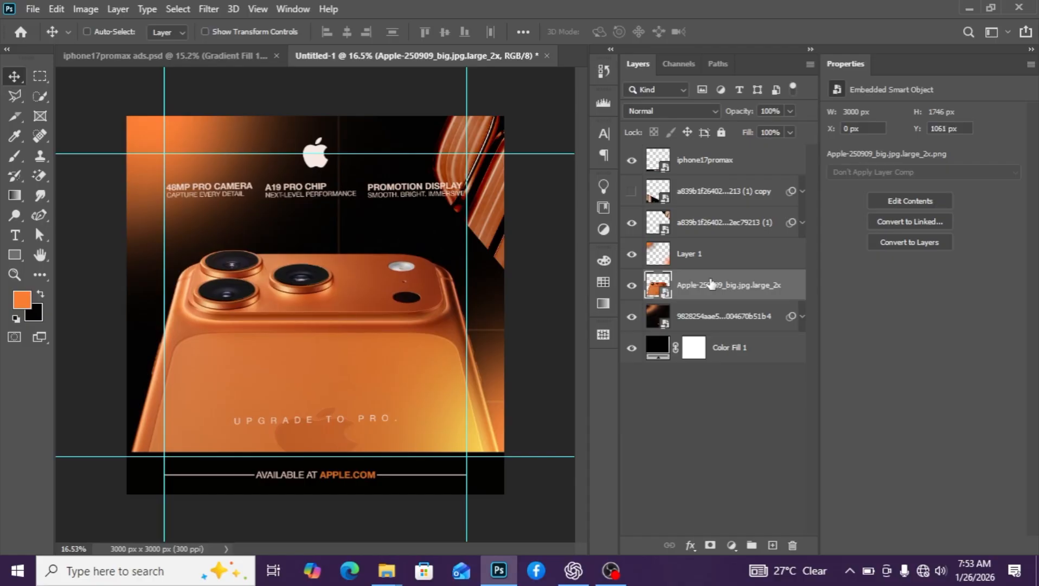
{"action": "key", "text": "Down"}
{"action": "key", "text": "Down"}
{"action": "key", "text": "Down"}
{"action": "key", "text": "Down"}
{"action": "key", "text": "Down"}
{"action": "key", "text": "Down"}
{"action": "key", "text": "Down"}
{"action": "key", "text": "Down"}
{"action": "key", "text": "Down"}
{"action": "key", "text": "Down"}
{"action": "key", "text": "Down"}
{"action": "key", "text": "Down"}
{"action": "key", "text": "Down"}
{"action": "key", "text": "Down"}
{"action": "key", "text": "Down"}
{"action": "key", "text": "Down"}
{"action": "key", "text": "Down"}
{"action": "key", "text": "Down"}
{"action": "key", "text": "Down"}
{"action": "key", "text": "Down"}
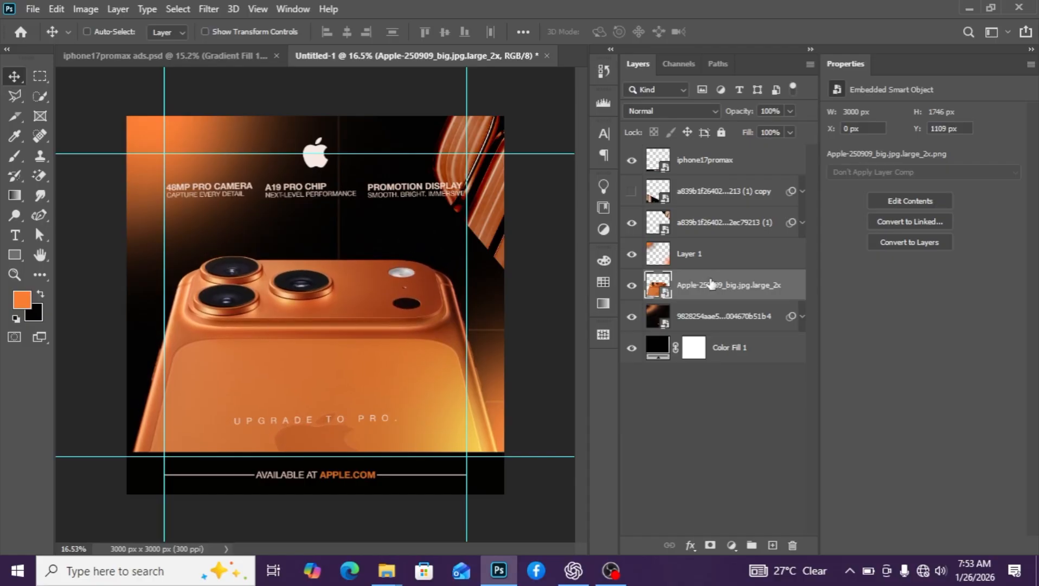
{"action": "scroll", "coordinate": [348, 295], "scroll_direction": "down", "scroll_amount": 3}
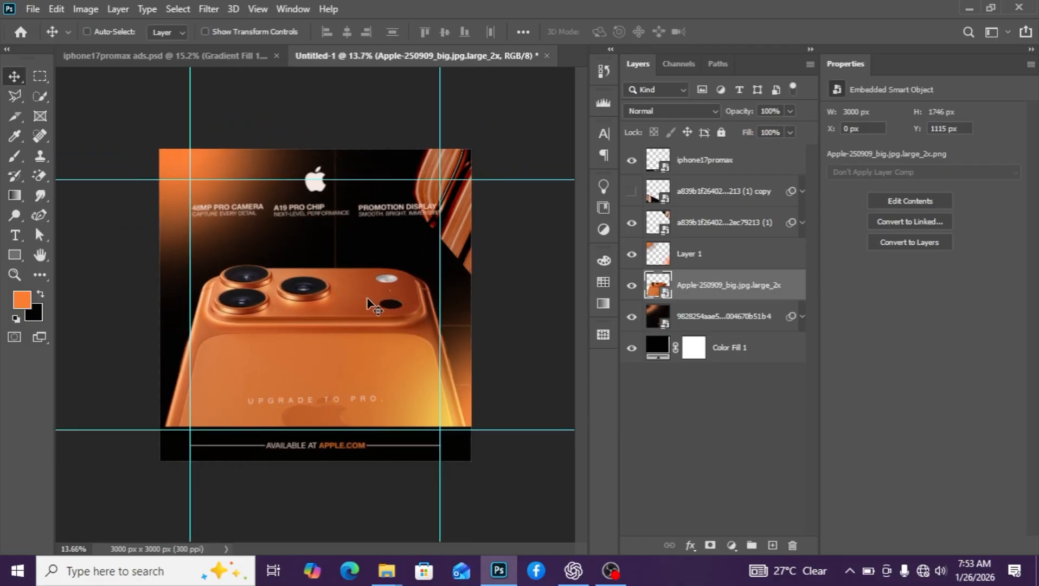
{"action": "scroll", "coordinate": [436, 331], "scroll_direction": "up", "scroll_amount": 4}
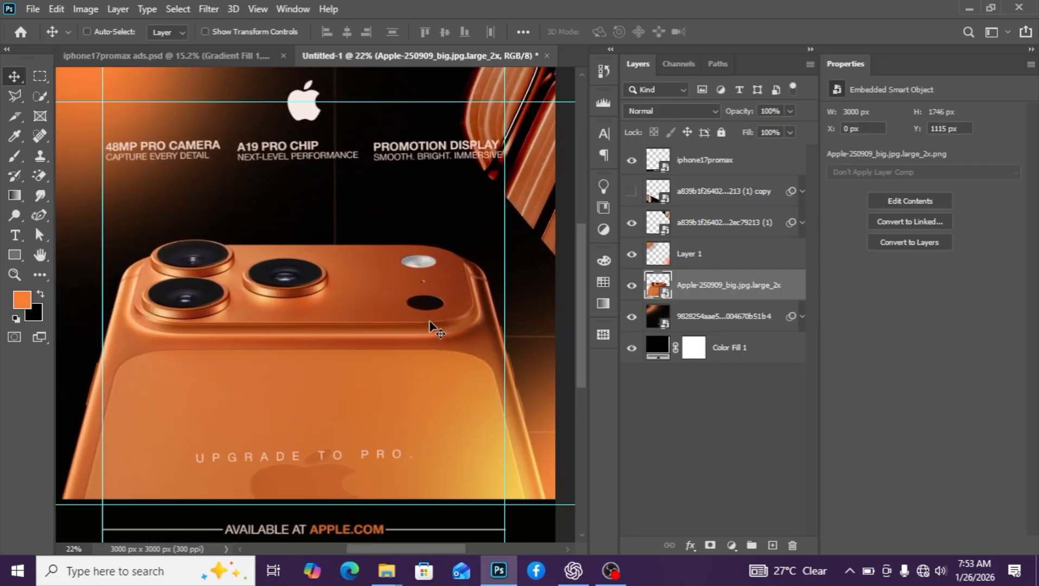
{"action": "scroll", "coordinate": [437, 331], "scroll_direction": "down", "scroll_amount": 3}
{"action": "scroll", "coordinate": [434, 328], "scroll_direction": "down", "scroll_amount": 1}
{"action": "scroll", "coordinate": [504, 309], "scroll_direction": "up", "scroll_amount": 1}
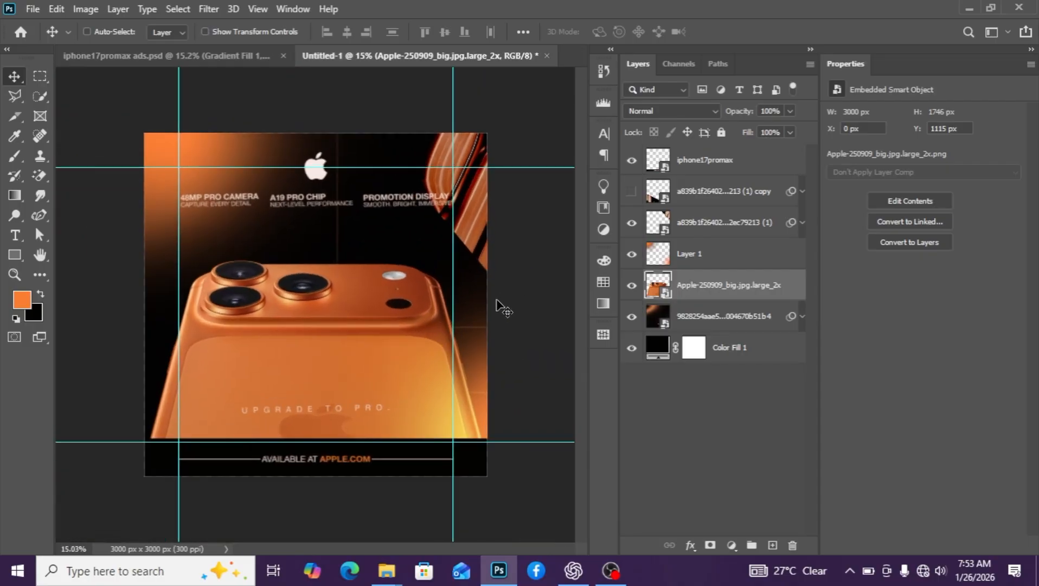
Add an orange 'IPHONE 17' text line above the camera bump, over the iphone17promax layer
{"action": "left_click", "coordinate": [710, 171]}
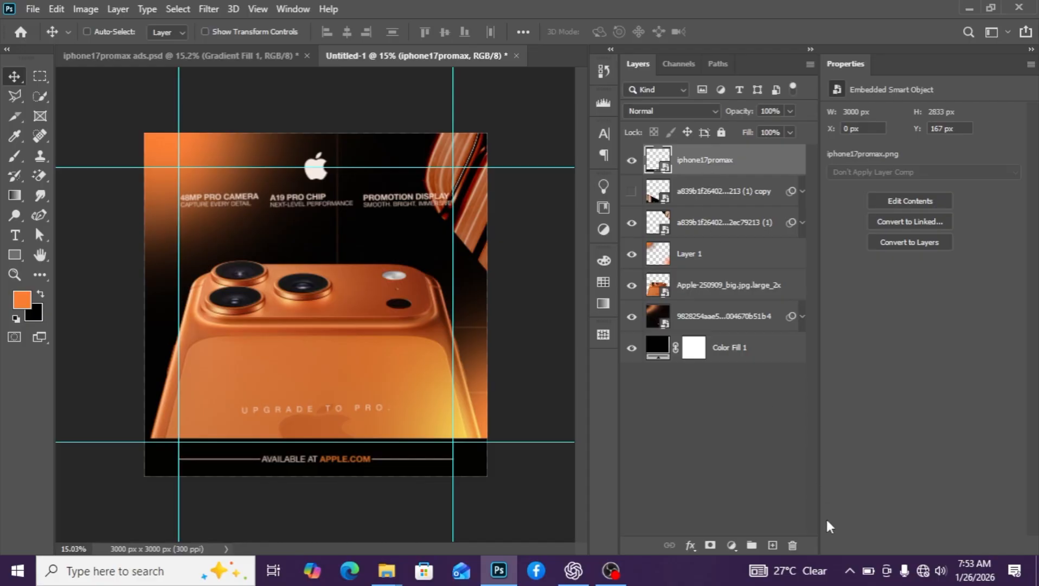
{"action": "left_click", "coordinate": [776, 547]}
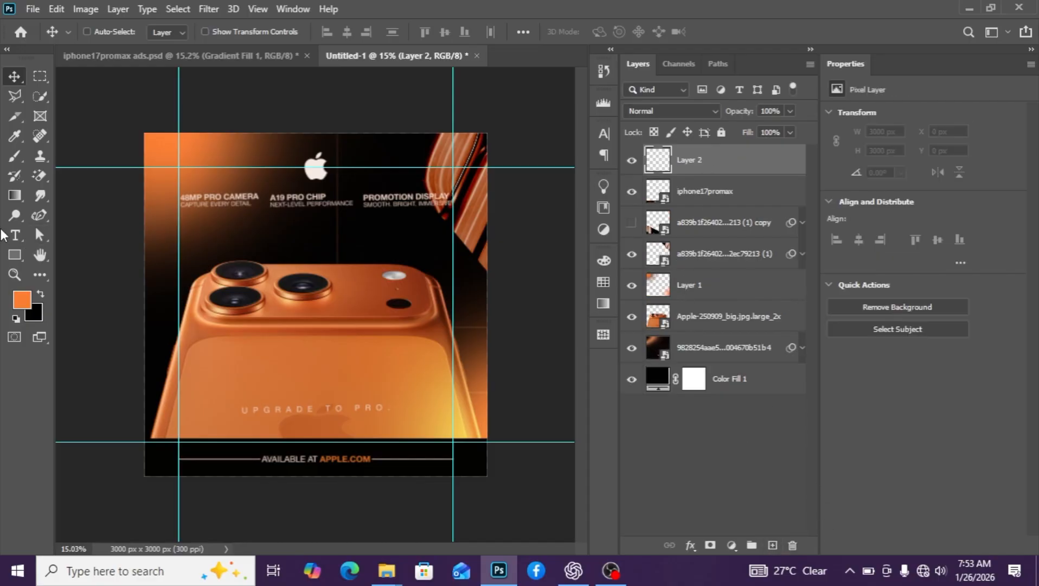
{"action": "left_click", "coordinate": [12, 235]}
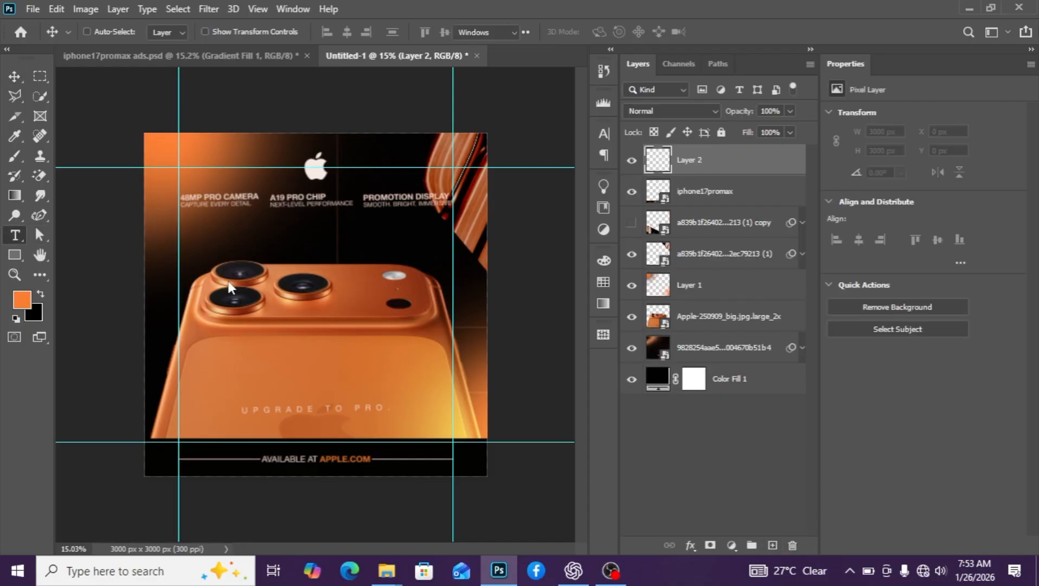
{"action": "left_click", "coordinate": [291, 259]}
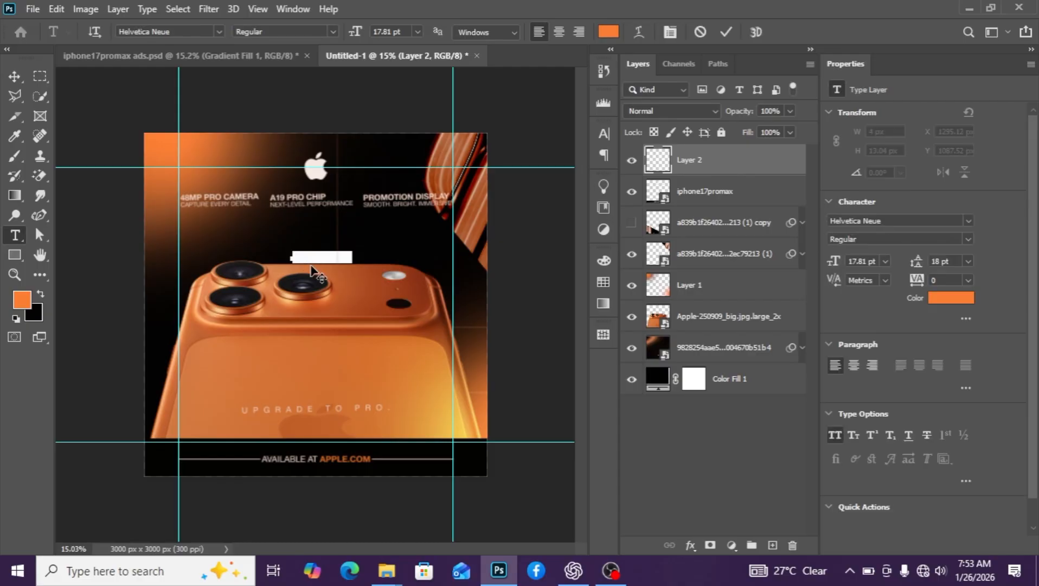
{"action": "key", "text": "BackSpace"}
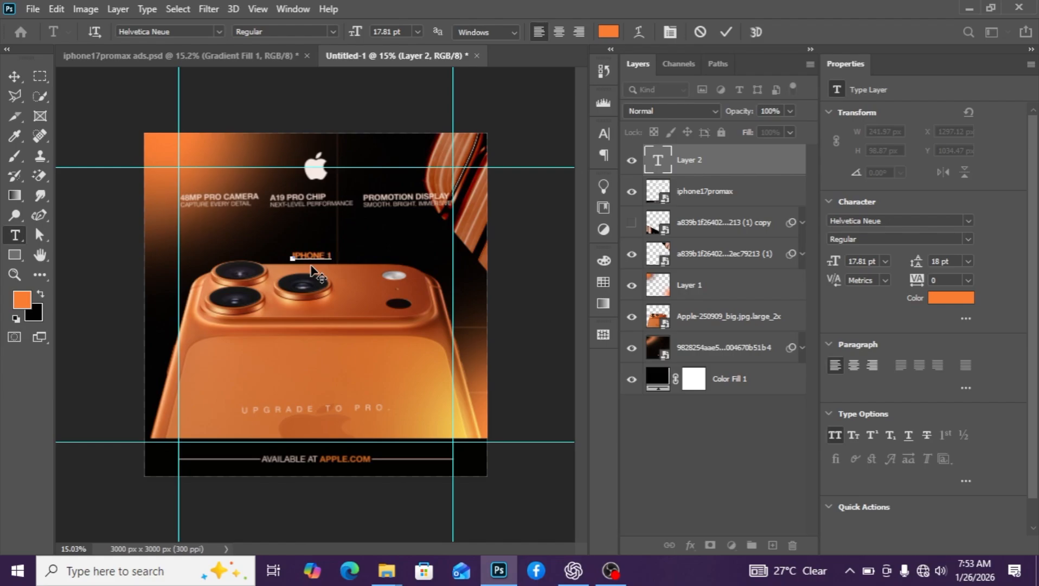
{"action": "left_click", "coordinate": [13, 77]}
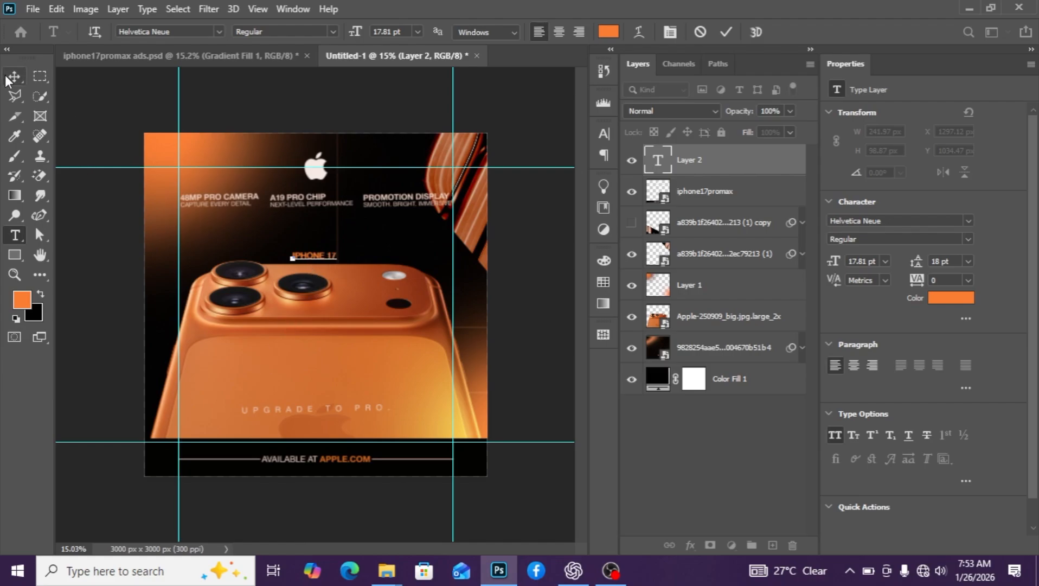
Change the IPHONE 17 text font from Helvetica Neue to Bebas Neue Regular
{"action": "left_click", "coordinate": [969, 222]}
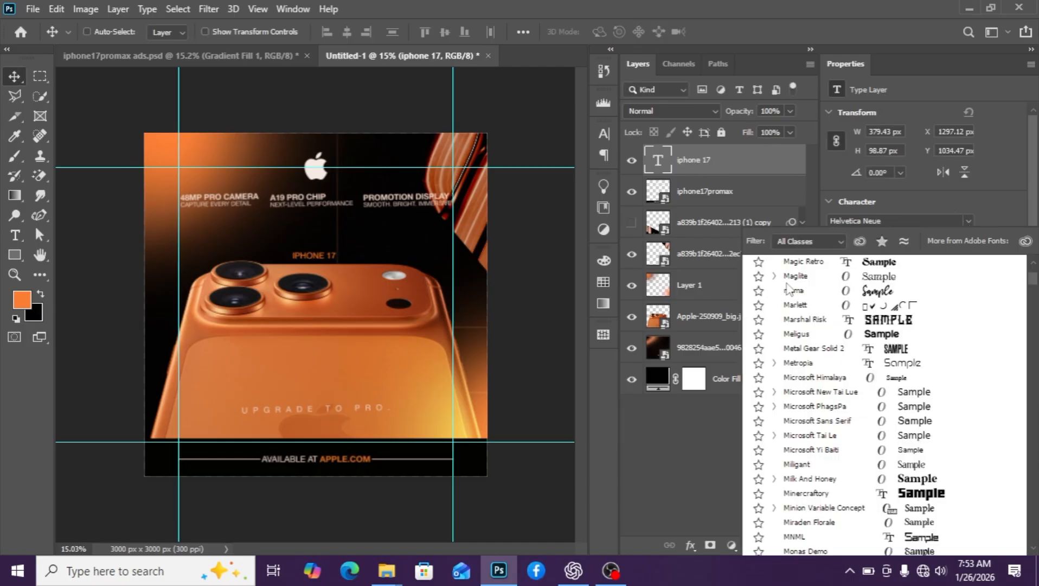
{"action": "left_click", "coordinate": [889, 217]}
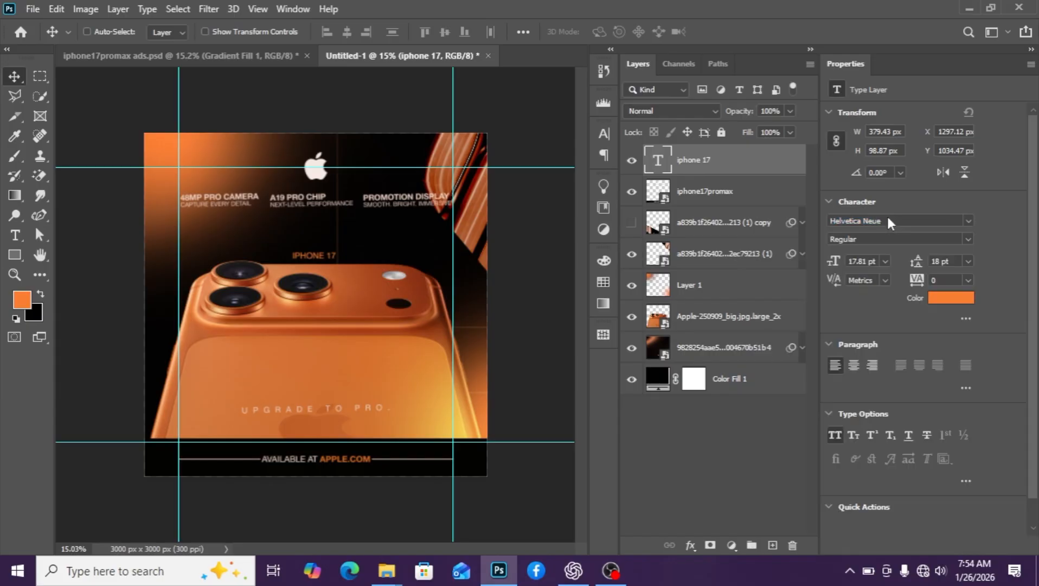
{"action": "key", "text": "b"}
{"action": "key", "text": "e"}
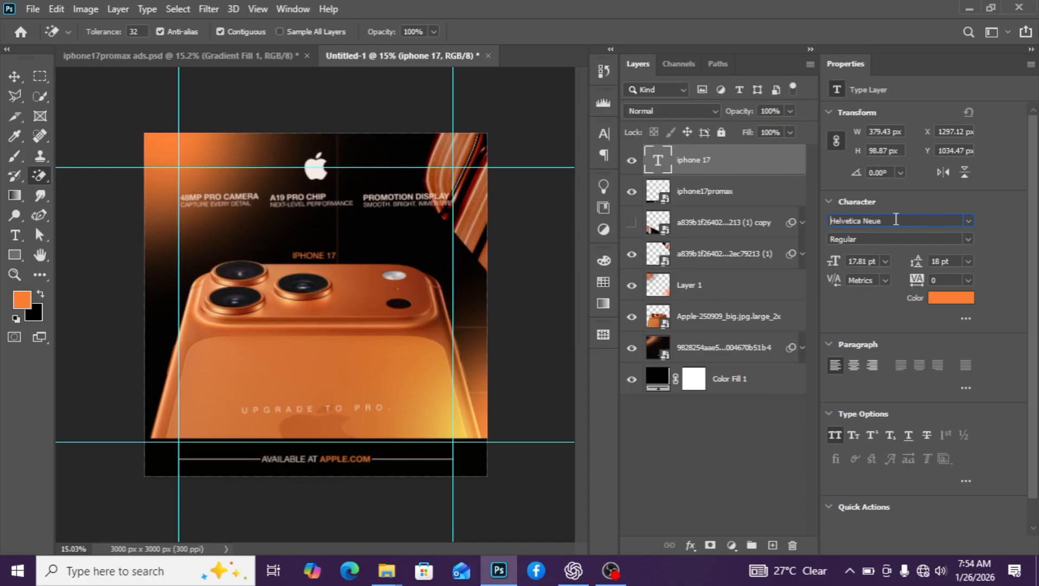
{"action": "left_click_drag", "start_coordinate": [888, 222], "coordinate": [839, 224]}
{"action": "type", "text": "bebza"}
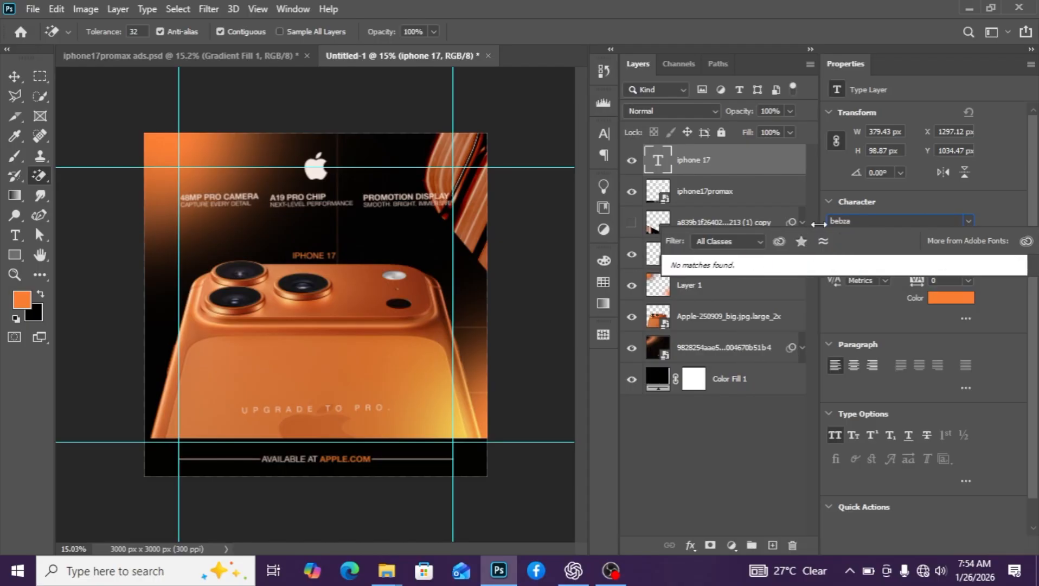
{"action": "key", "text": "BackSpace"}
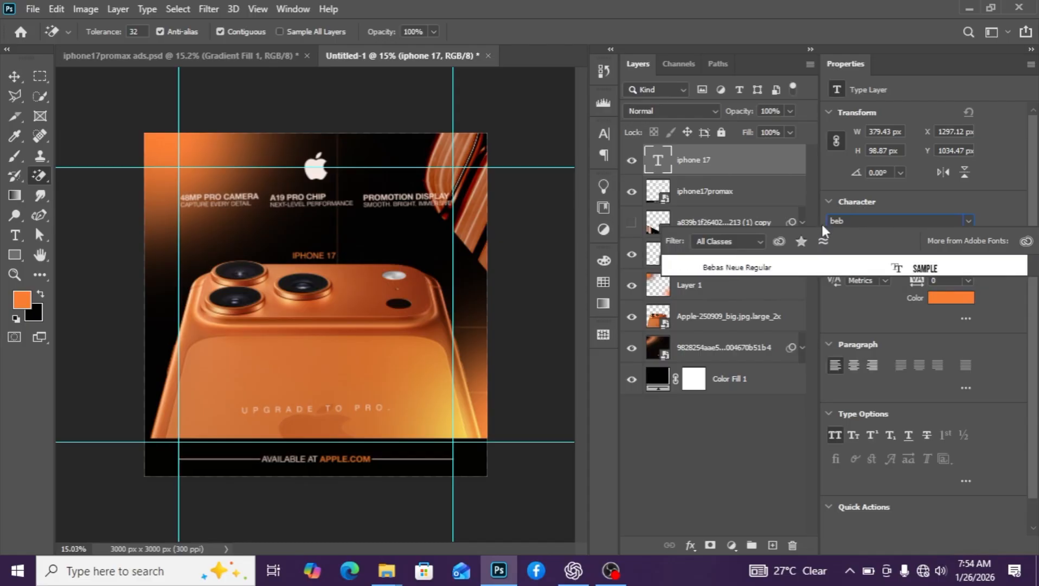
{"action": "left_click", "coordinate": [806, 265]}
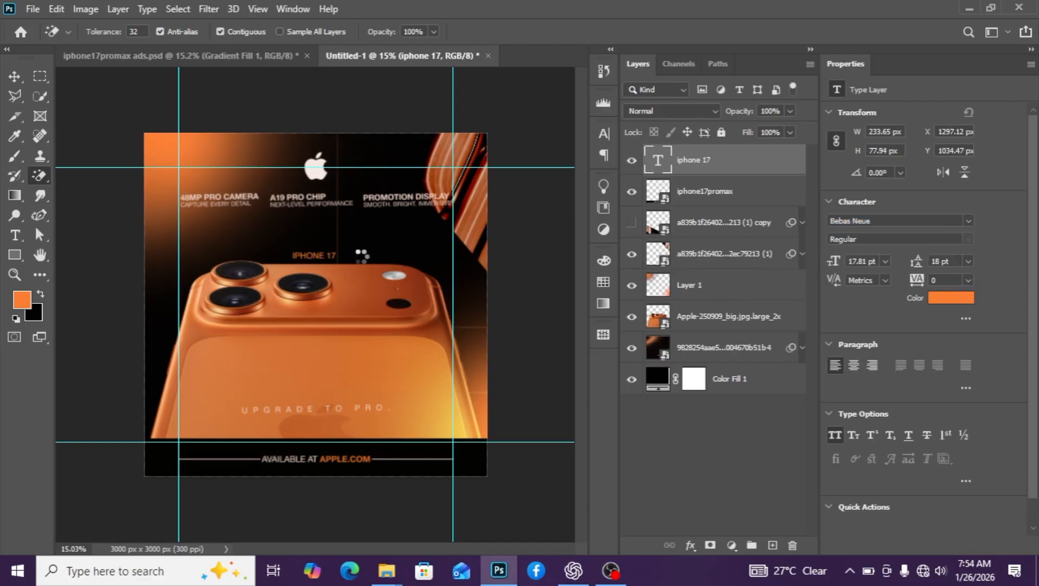
Zoom in and put the IPHONE 17 text into Free Transform for resizing
{"action": "key", "text": "ctrl+plus"}
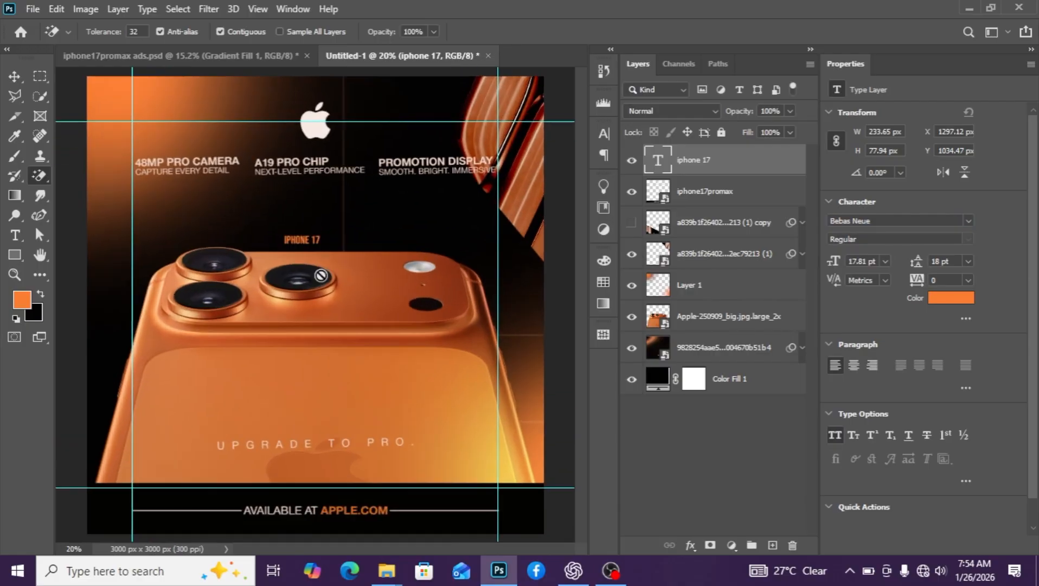
{"action": "left_click", "coordinate": [15, 76]}
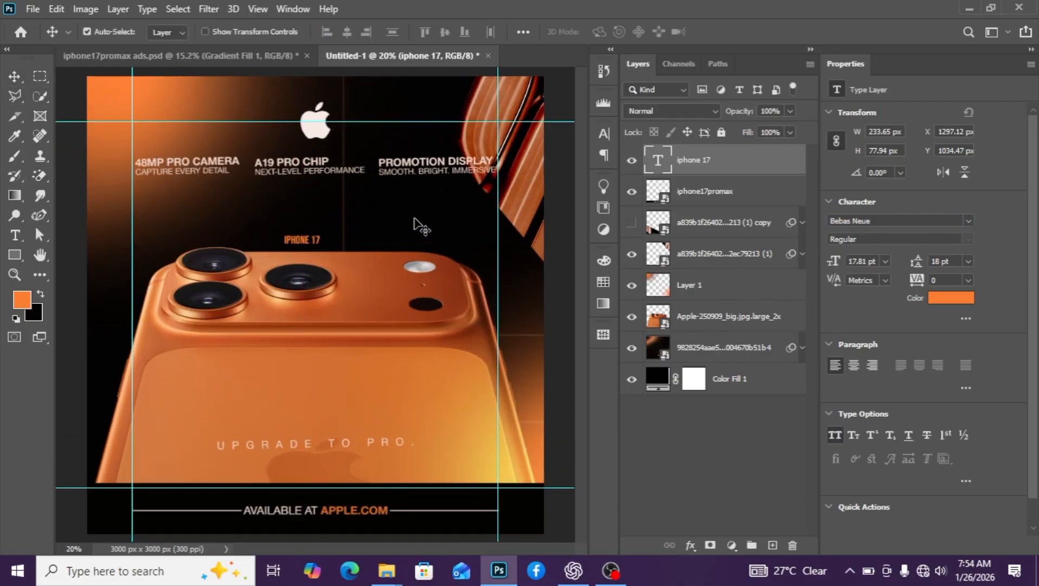
{"action": "key", "text": "ctrl+t"}
Scale the IPHONE 17 text up to about 100 pt and place it above the camera bump
{"action": "left_click_drag", "start_coordinate": [325, 252], "coordinate": [445, 429]}
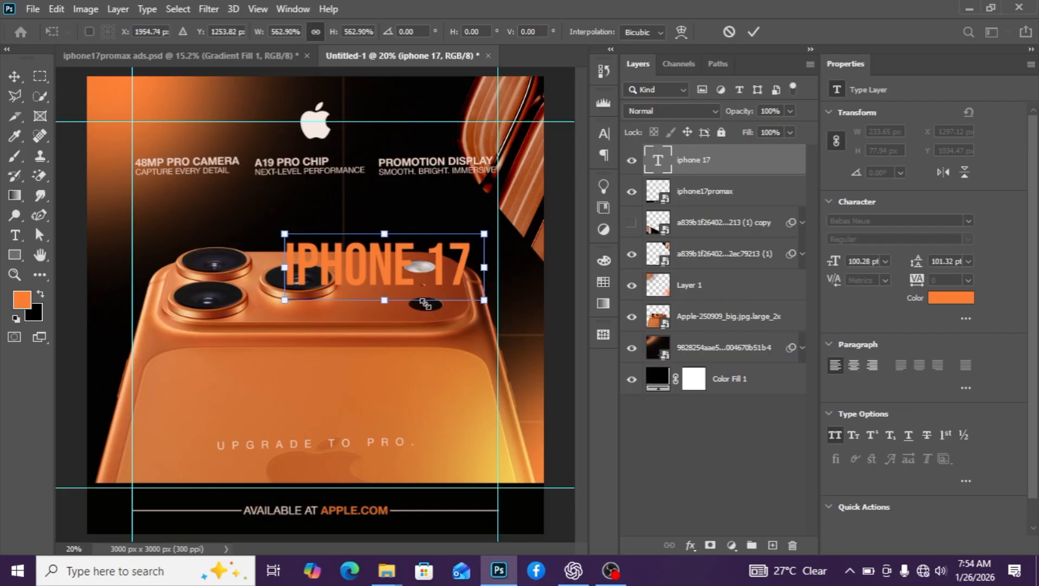
{"action": "left_click_drag", "start_coordinate": [426, 277], "coordinate": [371, 231]}
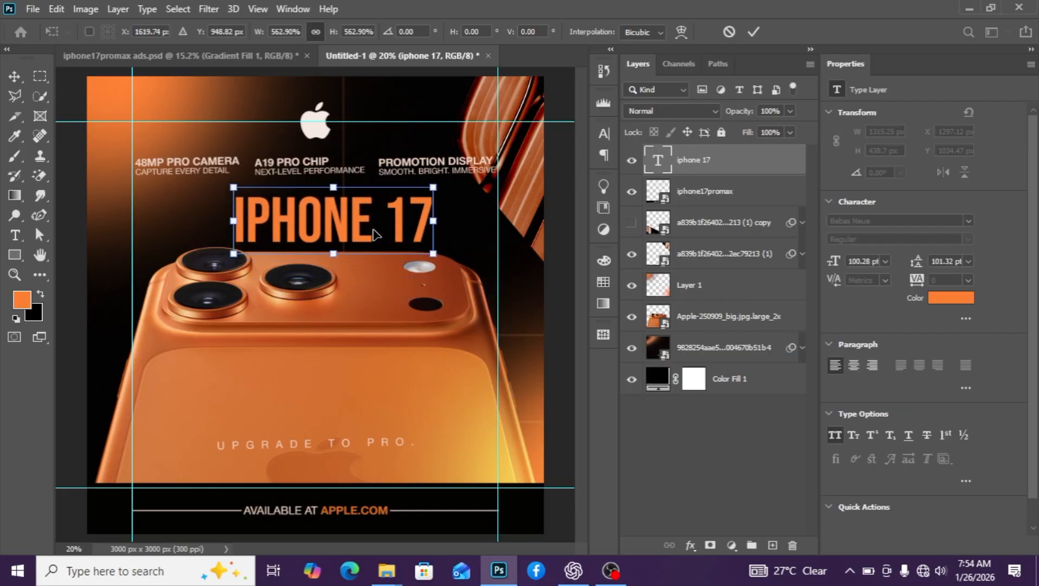
{"action": "key", "text": "Return"}
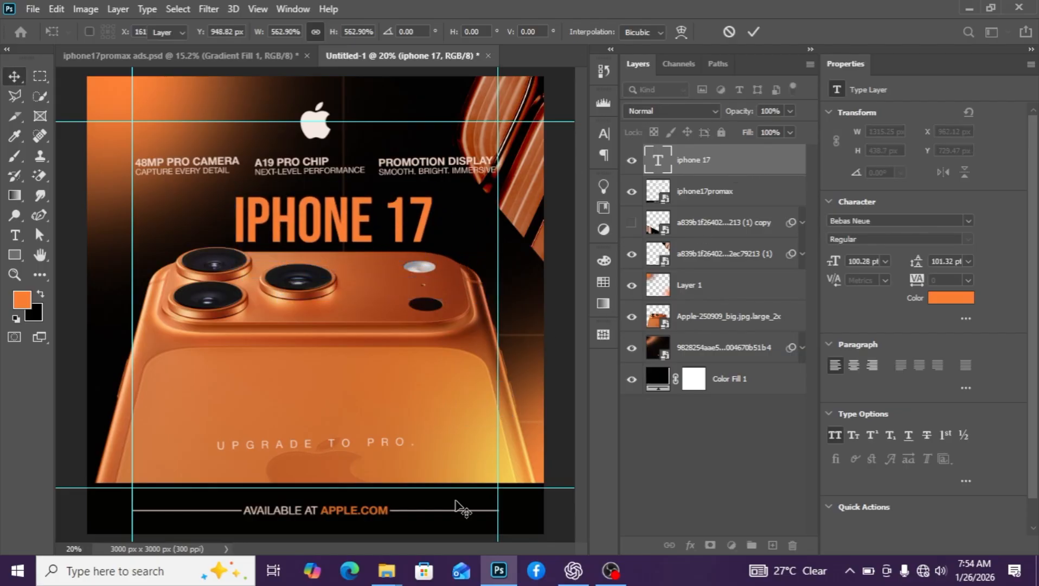
{"action": "mouse_move", "coordinate": [397, 575]}
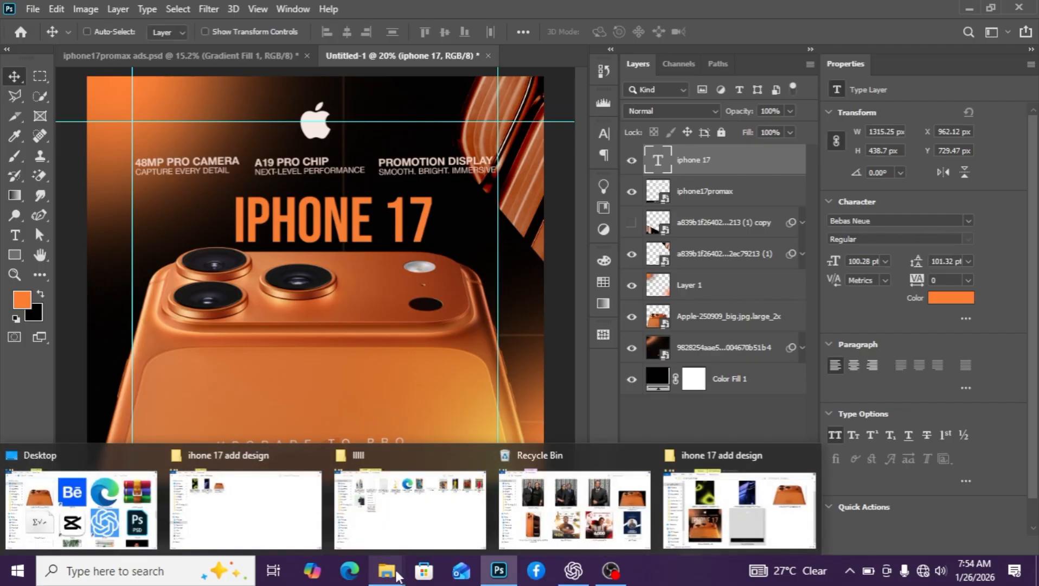
In File Explorer, browse from my resourses into the bundle's premium elements and 2d shapes folders
{"action": "left_click", "coordinate": [412, 505]}
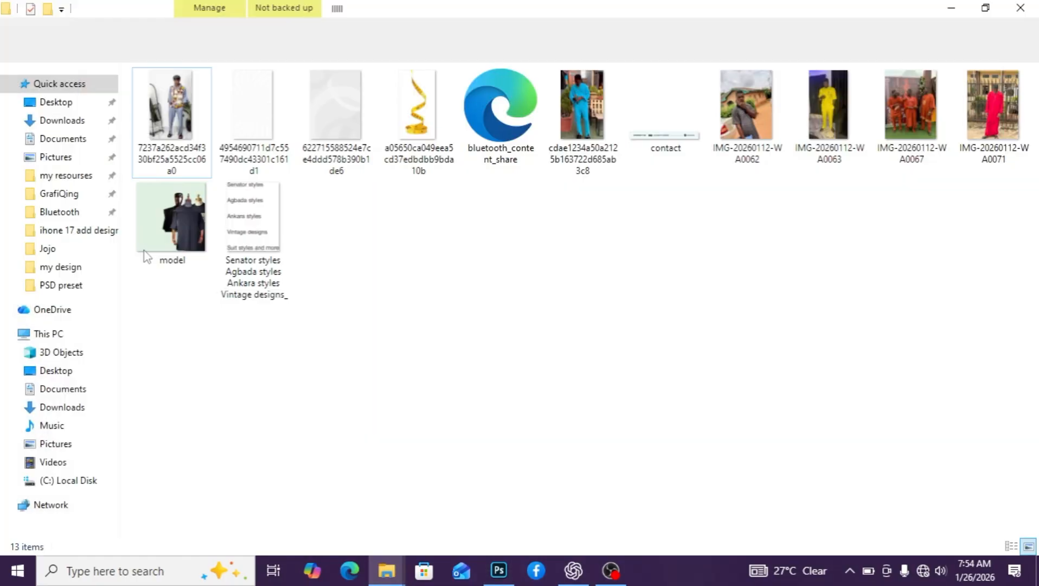
{"action": "left_click", "coordinate": [87, 176]}
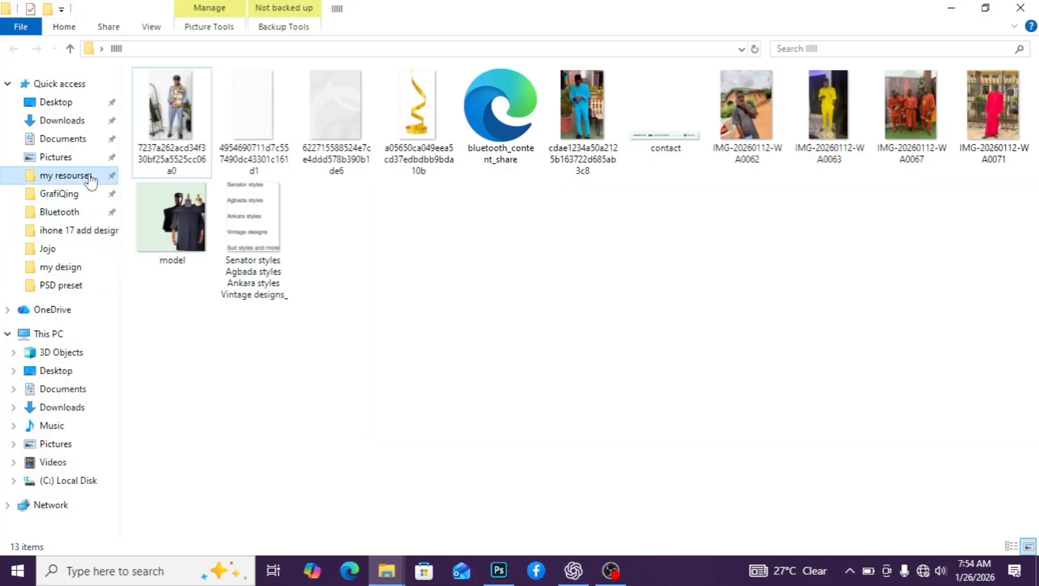
{"action": "double_click", "coordinate": [599, 209]}
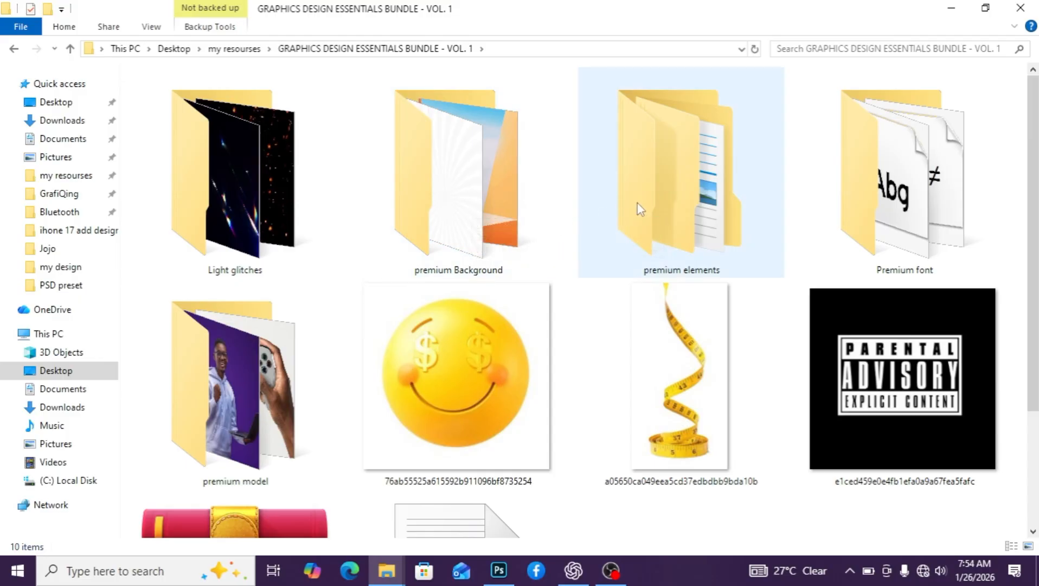
{"action": "double_click", "coordinate": [653, 202]}
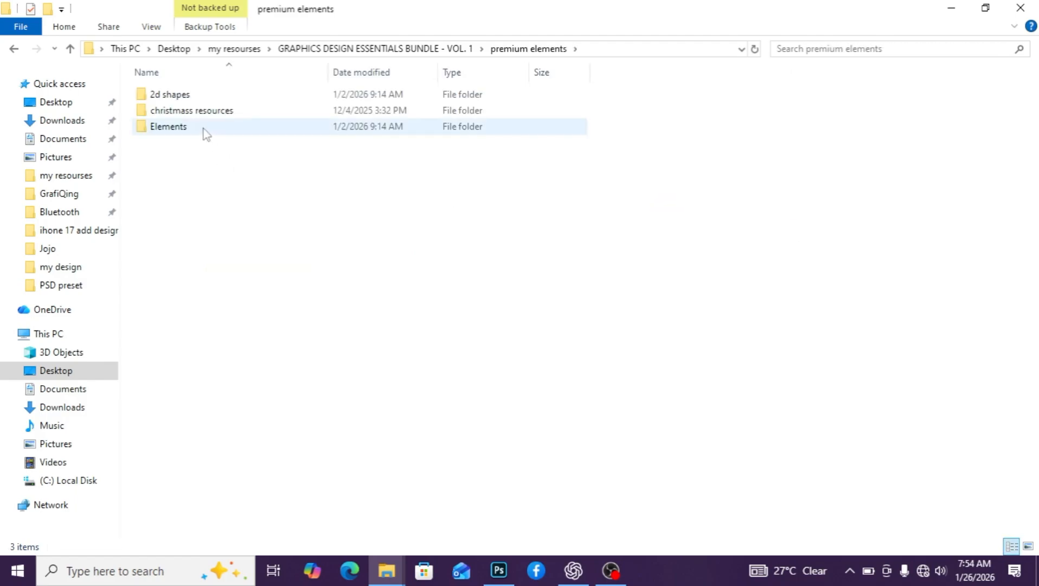
{"action": "double_click", "coordinate": [207, 98]}
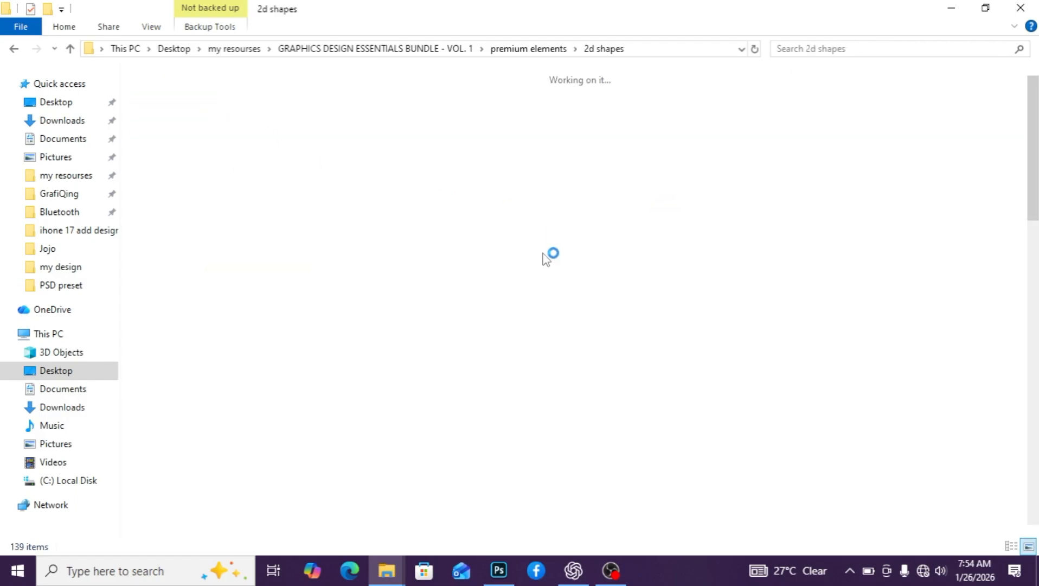
{"action": "scroll", "coordinate": [568, 297], "scroll_direction": "down", "scroll_amount": 5}
{"action": "scroll", "coordinate": [568, 297], "scroll_direction": "up", "scroll_amount": 5}
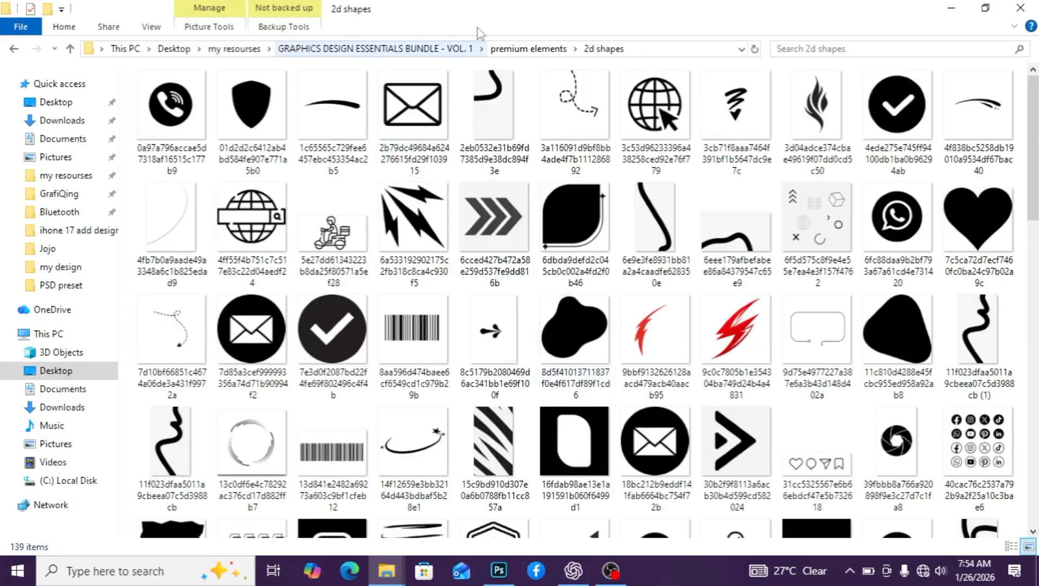
{"action": "left_click", "coordinate": [520, 53]}
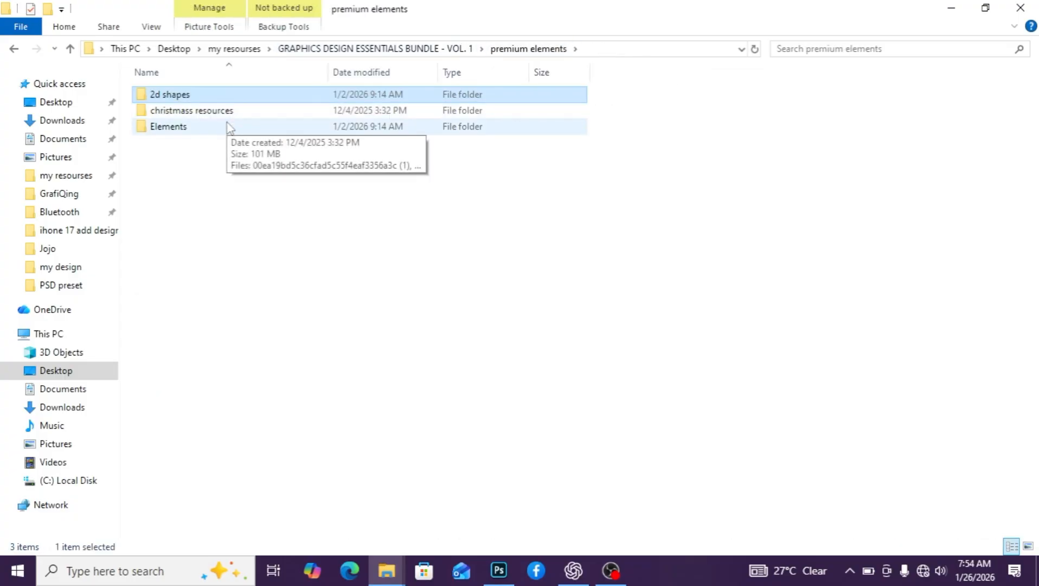
Look through the Elements folder, then go back up to the bundle folder
{"action": "double_click", "coordinate": [228, 127]}
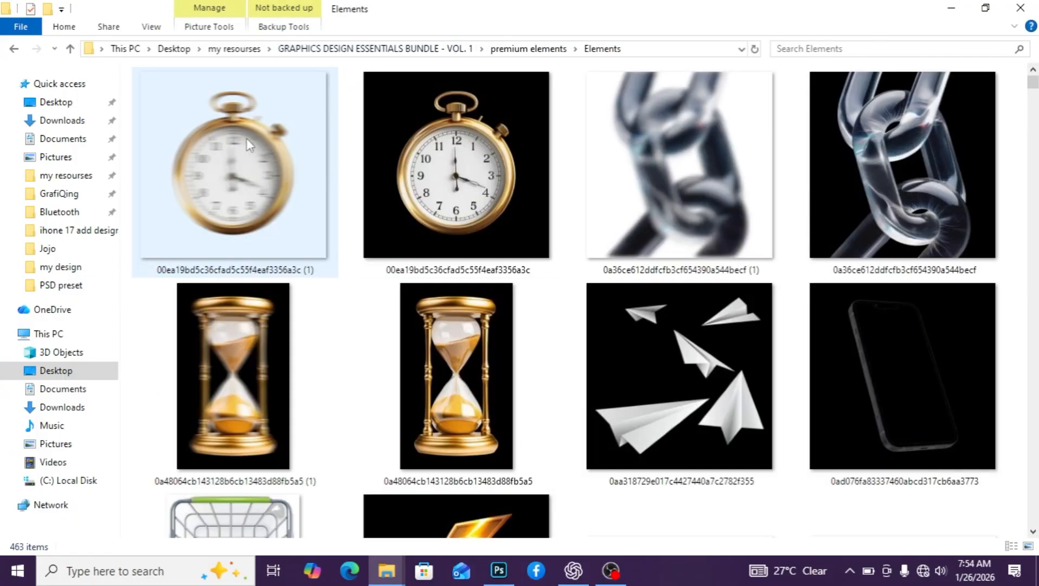
{"action": "scroll", "coordinate": [539, 259], "scroll_direction": "down", "scroll_amount": 4}
{"action": "scroll", "coordinate": [536, 252], "scroll_direction": "up", "scroll_amount": 2}
{"action": "scroll", "coordinate": [536, 252], "scroll_direction": "down", "scroll_amount": 12}
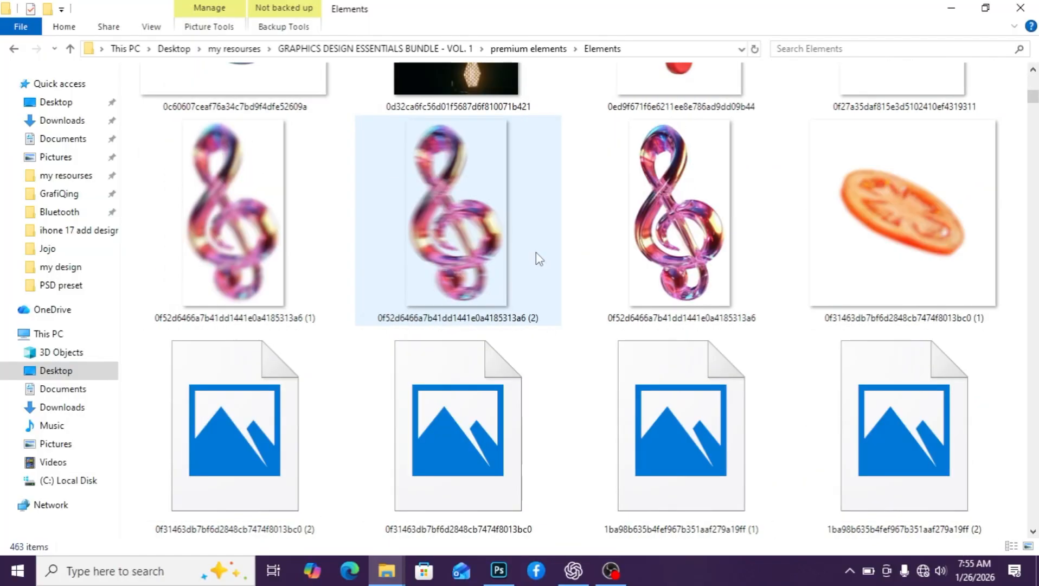
{"action": "scroll", "coordinate": [536, 252], "scroll_direction": "down", "scroll_amount": 15}
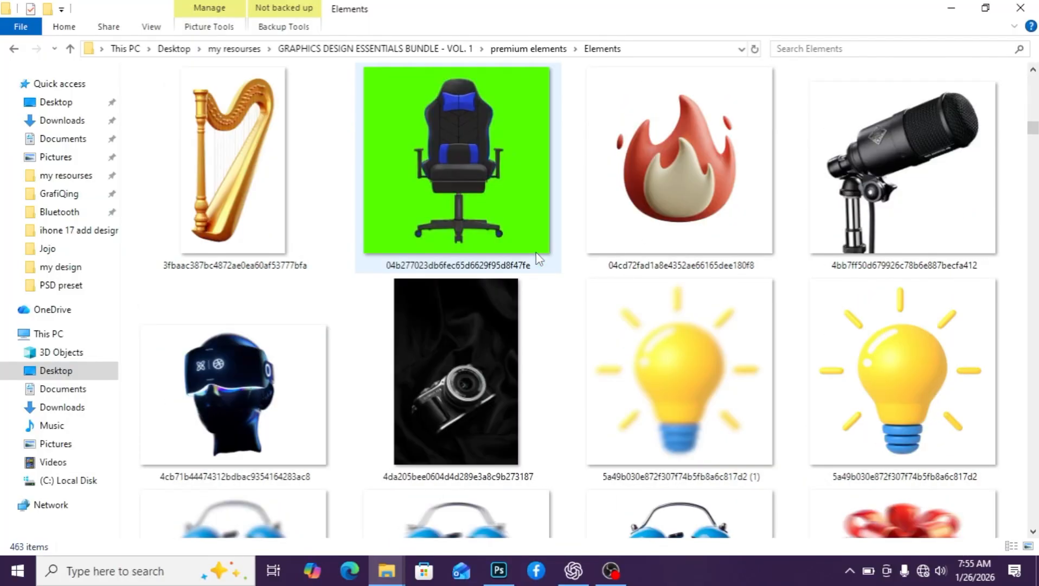
{"action": "scroll", "coordinate": [536, 253], "scroll_direction": "down", "scroll_amount": 5}
{"action": "scroll", "coordinate": [536, 252], "scroll_direction": "up", "scroll_amount": 4}
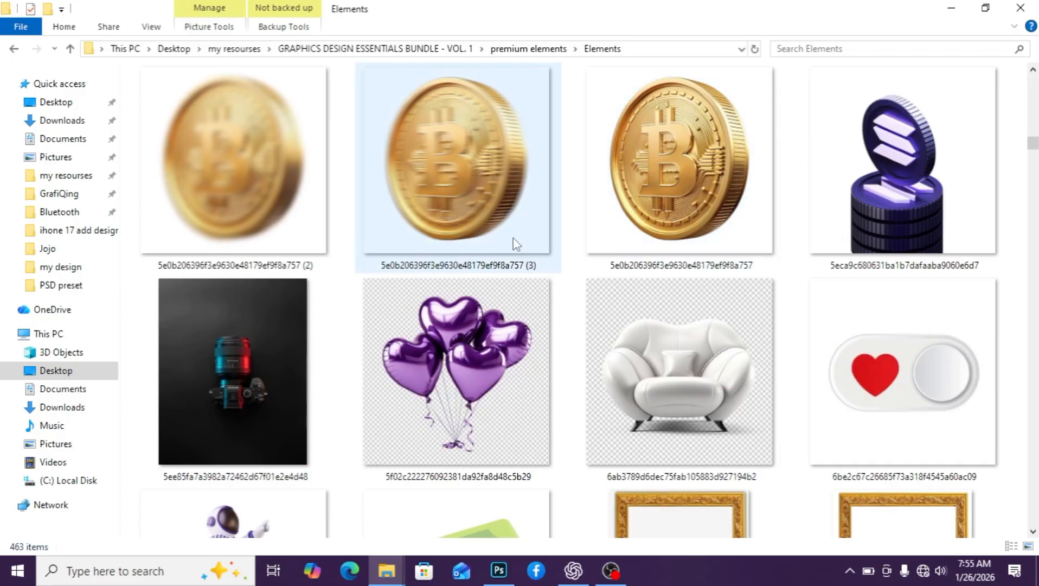
{"action": "scroll", "coordinate": [515, 243], "scroll_direction": "up", "scroll_amount": 5}
{"action": "scroll", "coordinate": [501, 216], "scroll_direction": "down", "scroll_amount": 8}
{"action": "scroll", "coordinate": [499, 239], "scroll_direction": "up", "scroll_amount": 6}
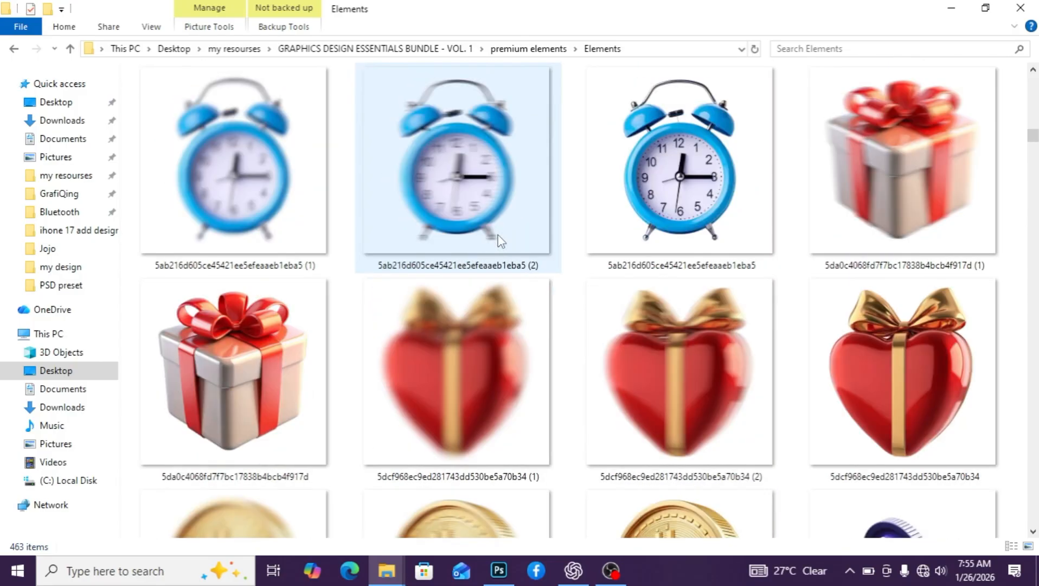
{"action": "scroll", "coordinate": [496, 241], "scroll_direction": "up", "scroll_amount": 4}
{"action": "scroll", "coordinate": [627, 290], "scroll_direction": "down", "scroll_amount": 6}
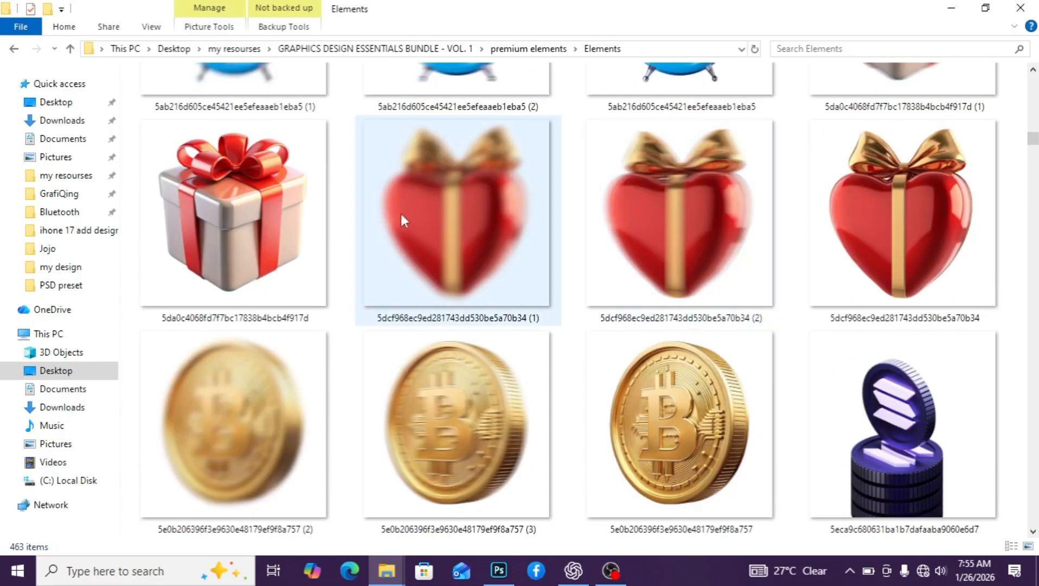
{"action": "scroll", "coordinate": [617, 235], "scroll_direction": "up", "scroll_amount": 4}
{"action": "scroll", "coordinate": [617, 236], "scroll_direction": "up", "scroll_amount": 10}
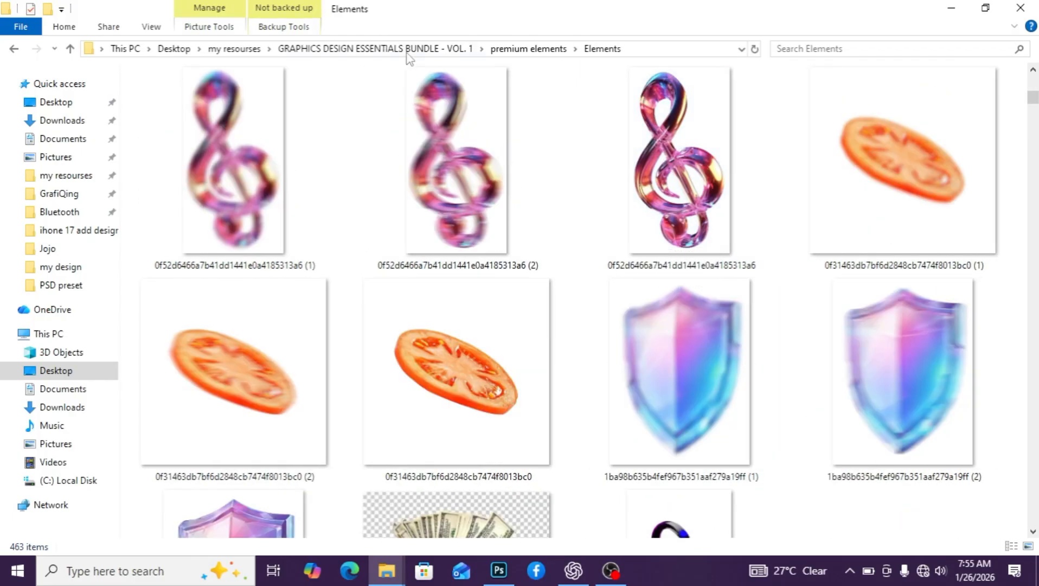
{"action": "left_click", "coordinate": [508, 49]}
{"action": "left_click", "coordinate": [381, 49]}
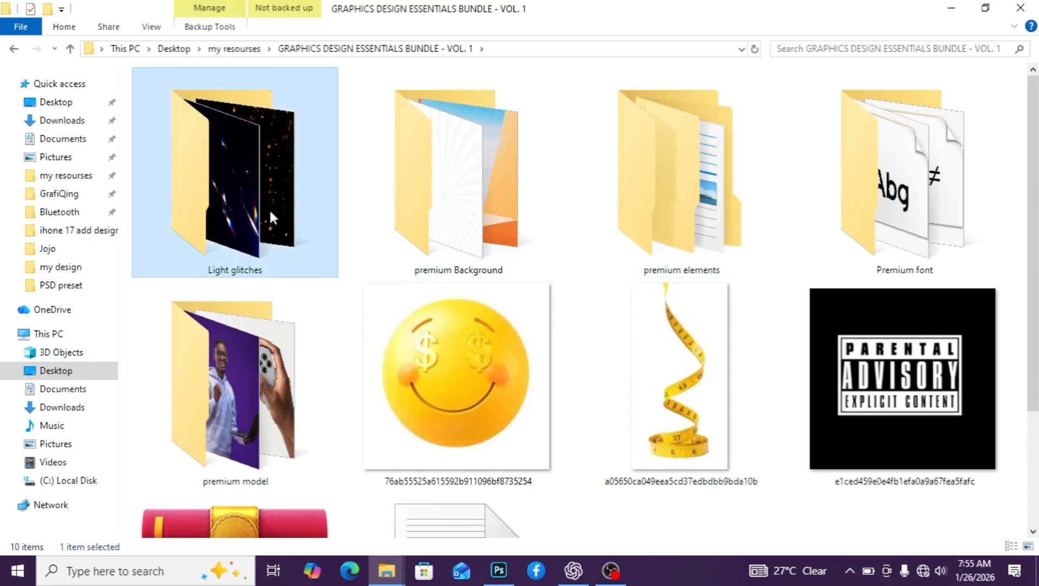
Look into the Light glitches and premium model folders, then return to the refreshed bundle folder
{"action": "double_click", "coordinate": [269, 209]}
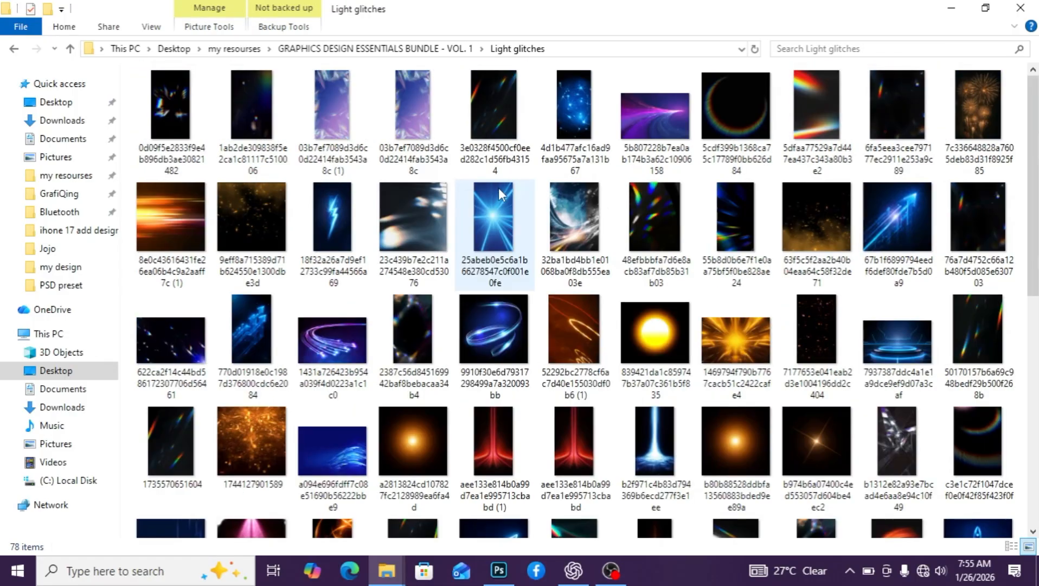
{"action": "left_click", "coordinate": [433, 50]}
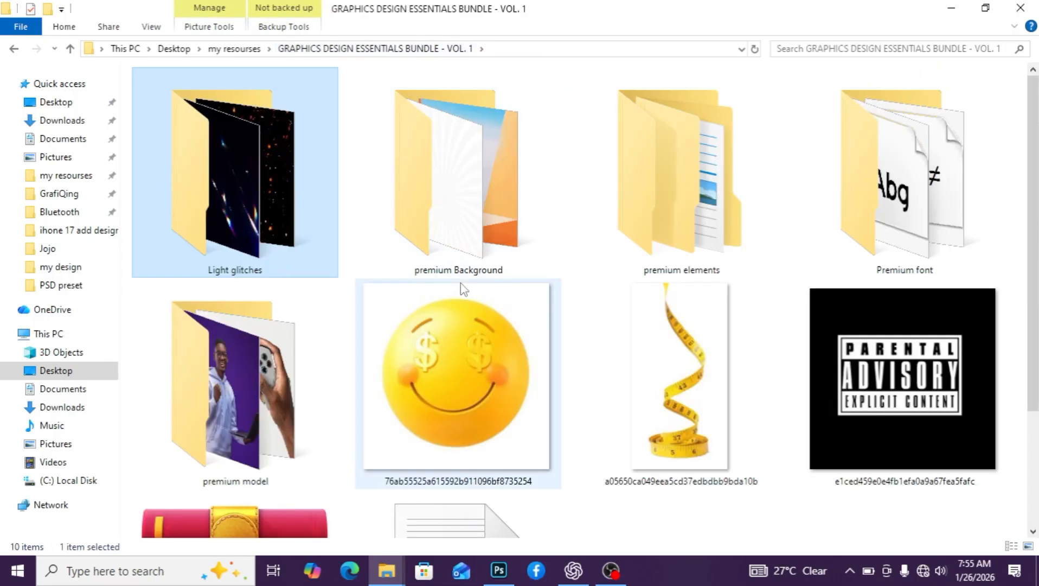
{"action": "scroll", "coordinate": [462, 289], "scroll_direction": "down", "scroll_amount": 2}
{"action": "double_click", "coordinate": [265, 250]}
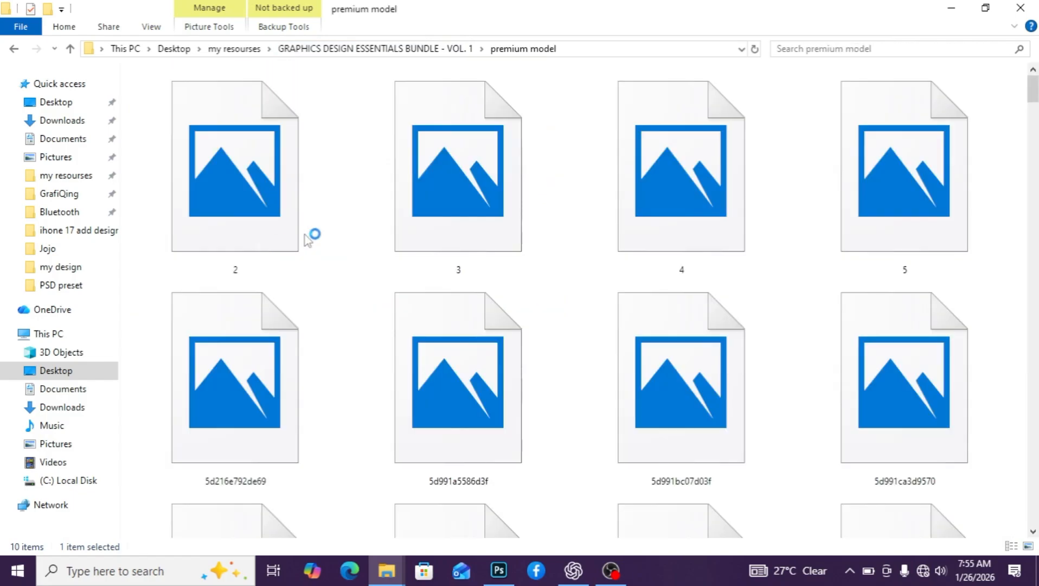
{"action": "scroll", "coordinate": [558, 271], "scroll_direction": "down", "scroll_amount": 3}
{"action": "scroll", "coordinate": [559, 271], "scroll_direction": "down", "scroll_amount": 3}
{"action": "scroll", "coordinate": [640, 307], "scroll_direction": "down", "scroll_amount": 5}
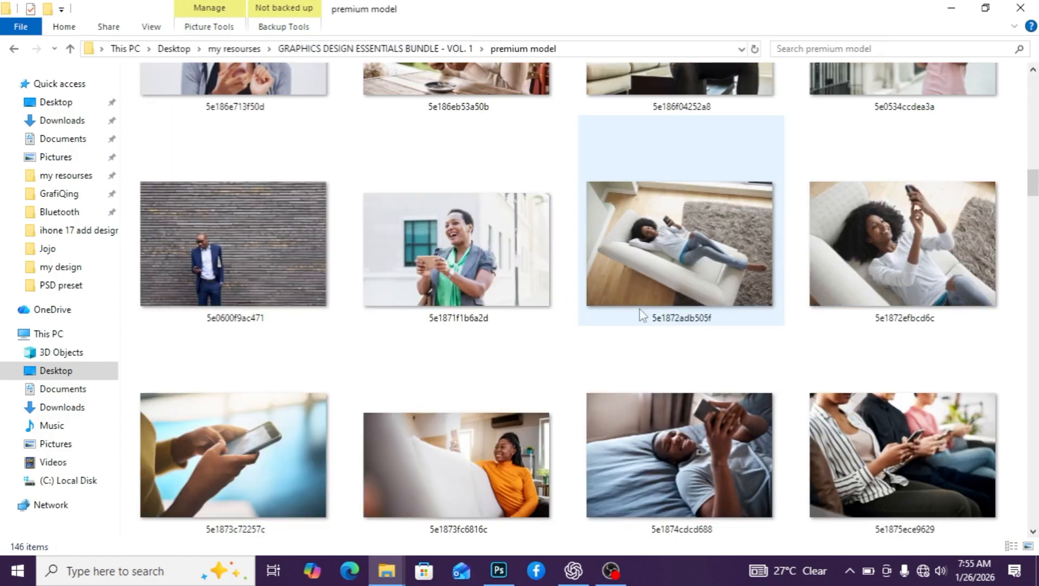
{"action": "scroll", "coordinate": [640, 308], "scroll_direction": "up", "scroll_amount": 15}
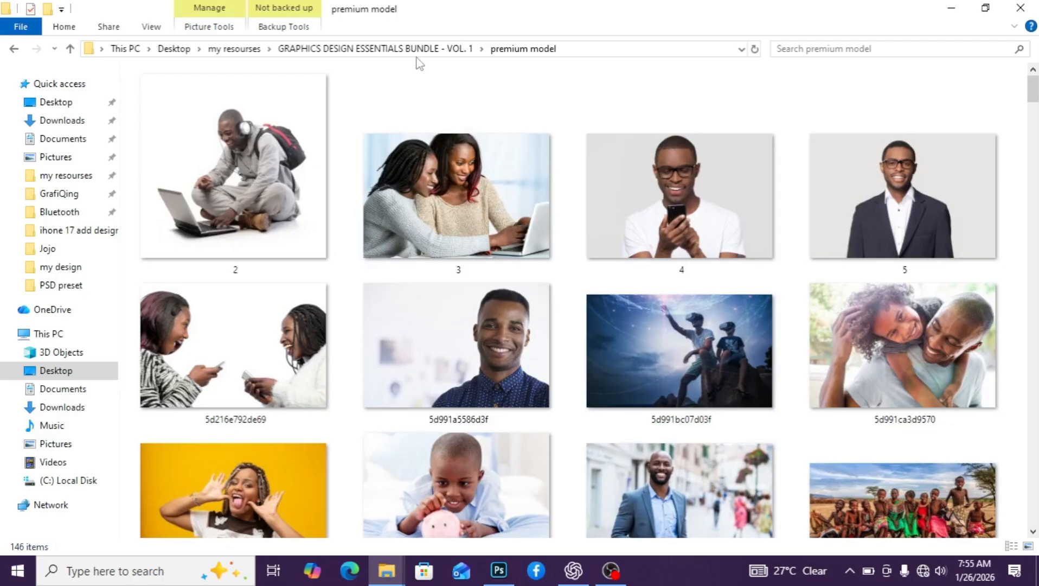
{"action": "left_click", "coordinate": [404, 54]}
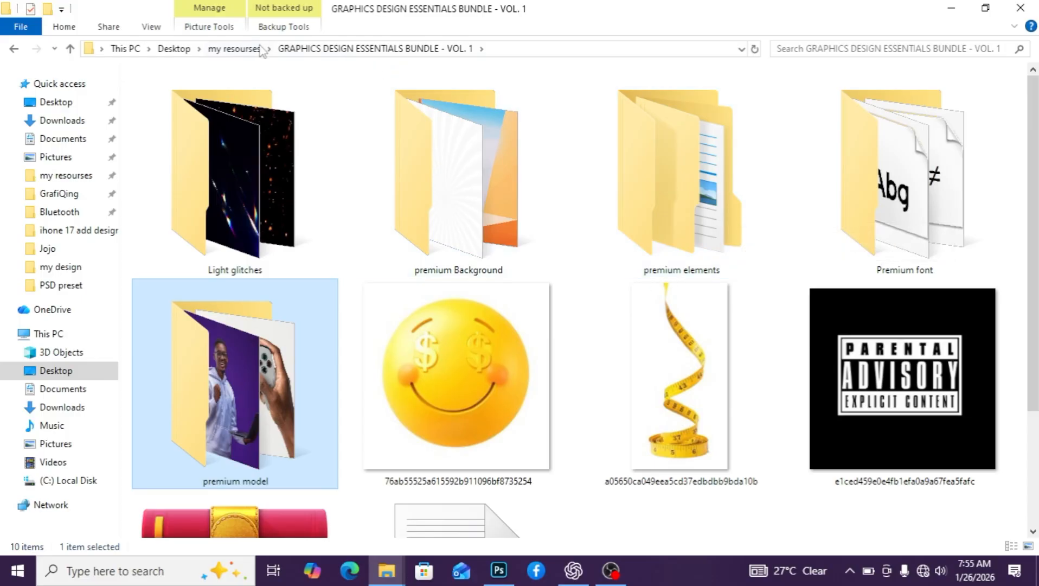
{"action": "left_click", "coordinate": [317, 48]}
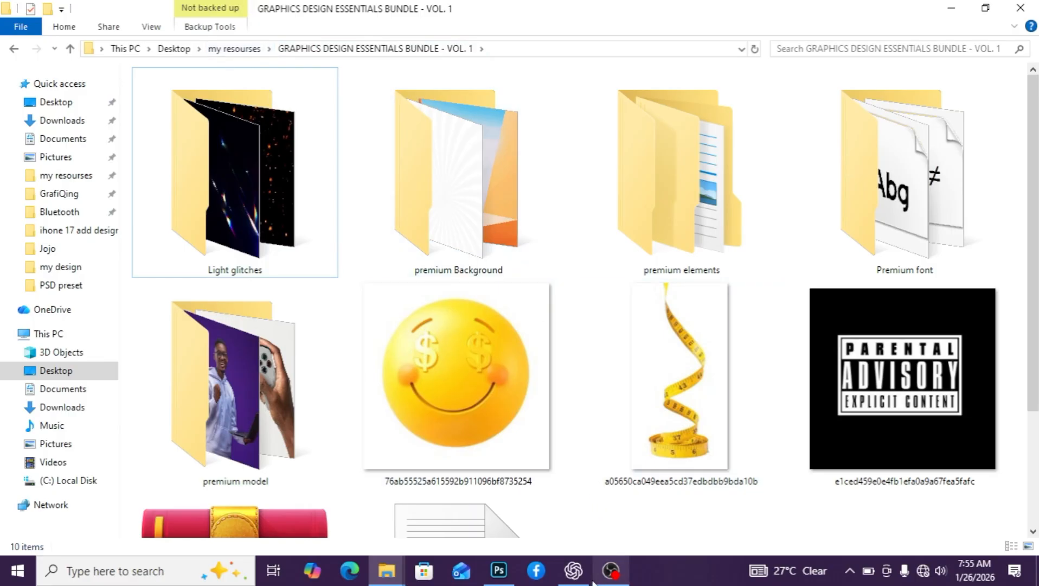
Back in the Photoshop poster, add a Gradient Overlay style to the iphone 17 text layer
{"action": "mouse_move", "coordinate": [496, 571]}
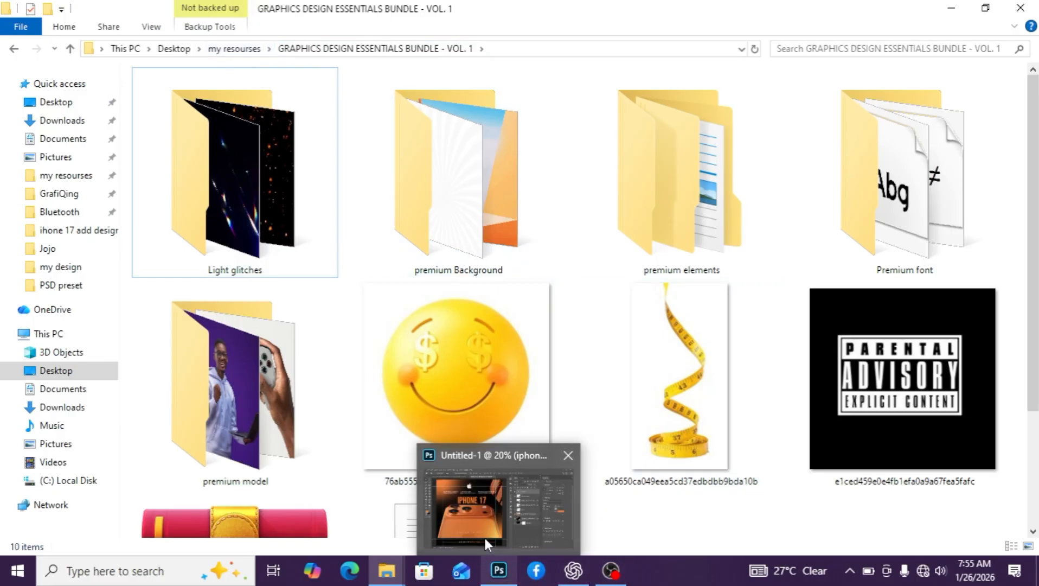
{"action": "left_click", "coordinate": [485, 538]}
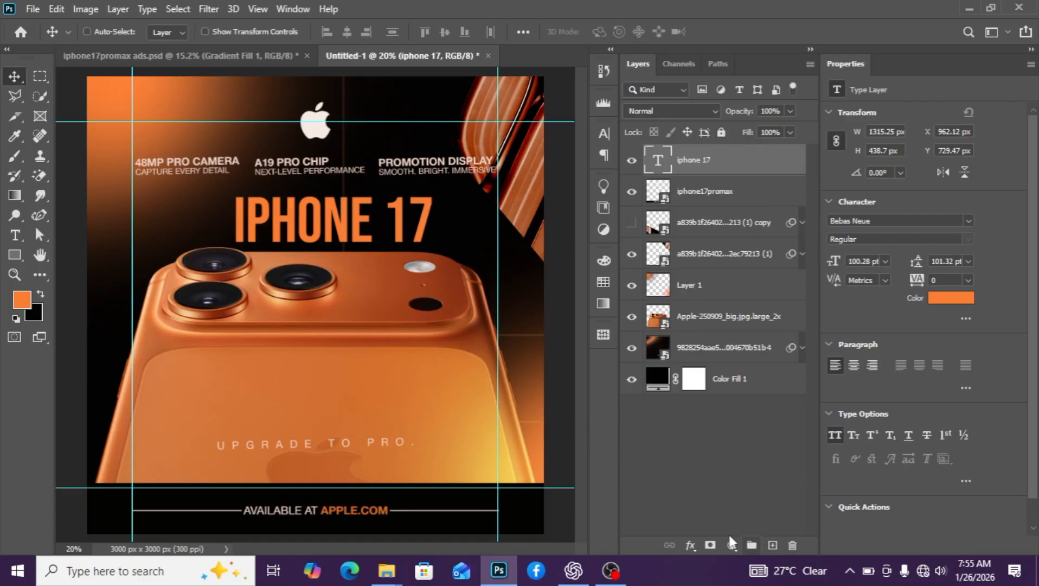
{"action": "left_click", "coordinate": [691, 546]}
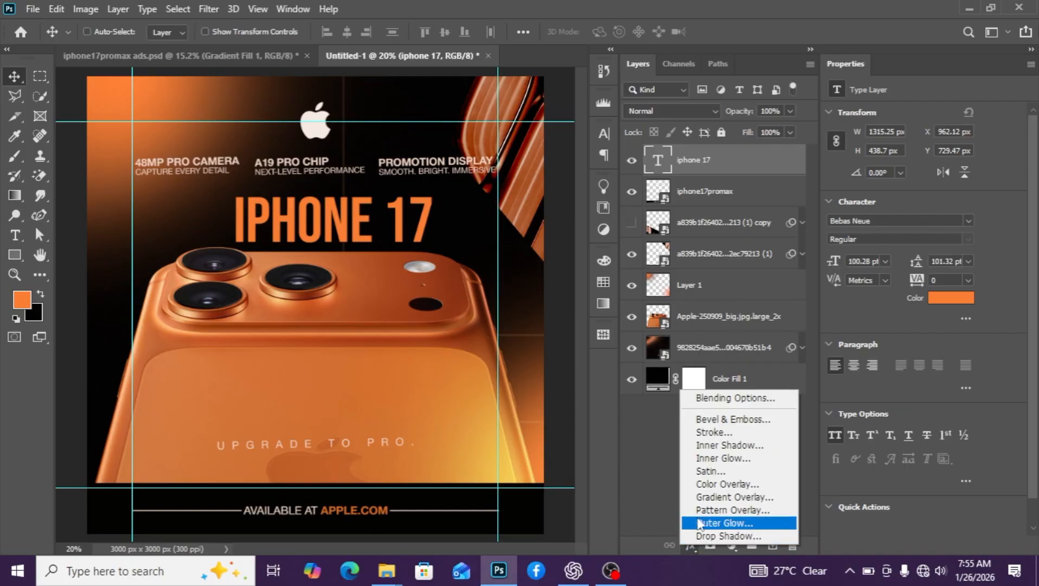
{"action": "left_click", "coordinate": [721, 497]}
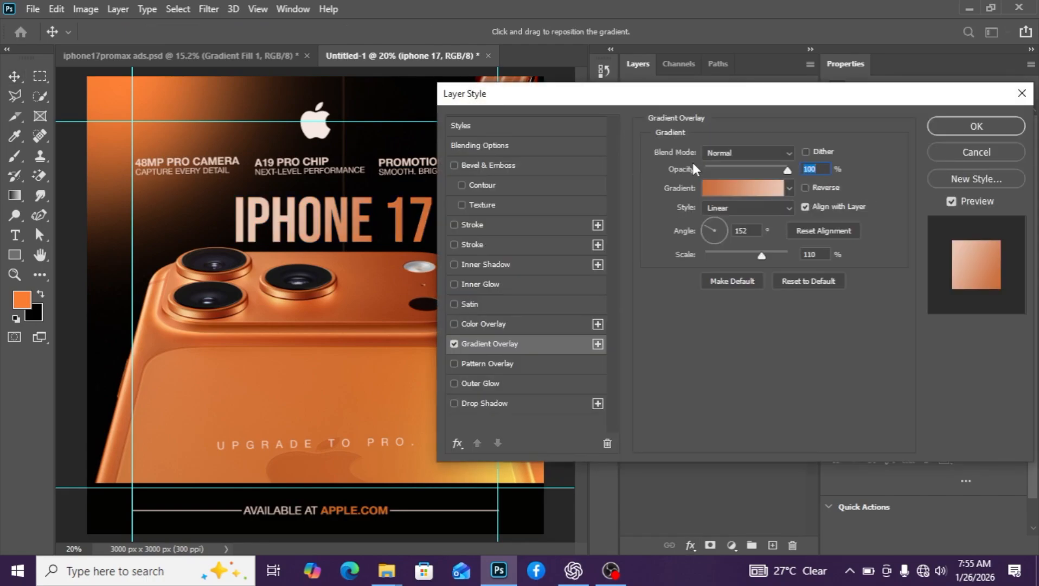
Set the headline's gradient stops to #c96d3c and #eac7b5 and apply the layer style
{"action": "left_click", "coordinate": [762, 190]}
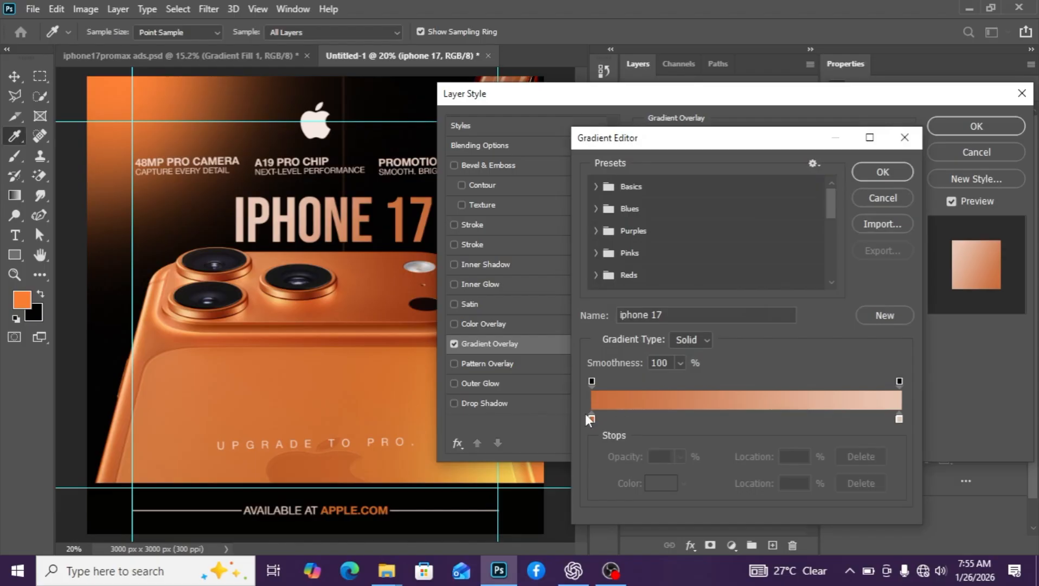
{"action": "left_click", "coordinate": [591, 418]}
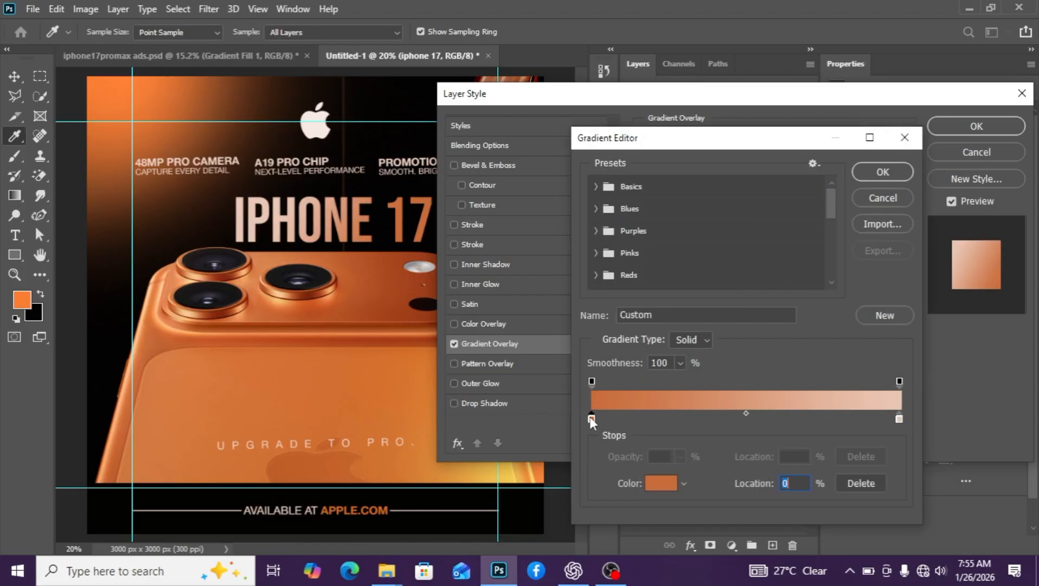
{"action": "double_click", "coordinate": [591, 417]}
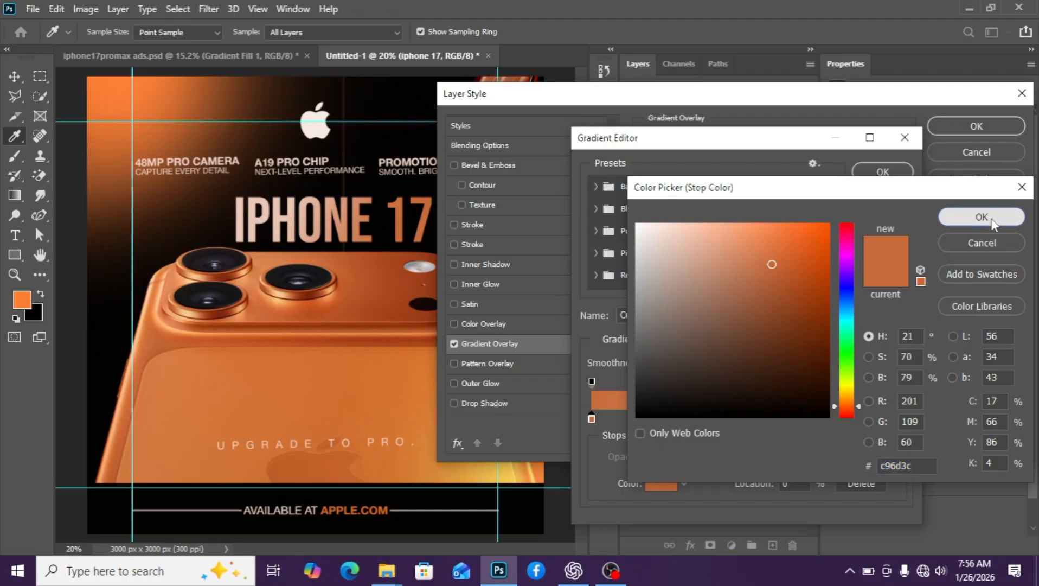
{"action": "left_click", "coordinate": [954, 217]}
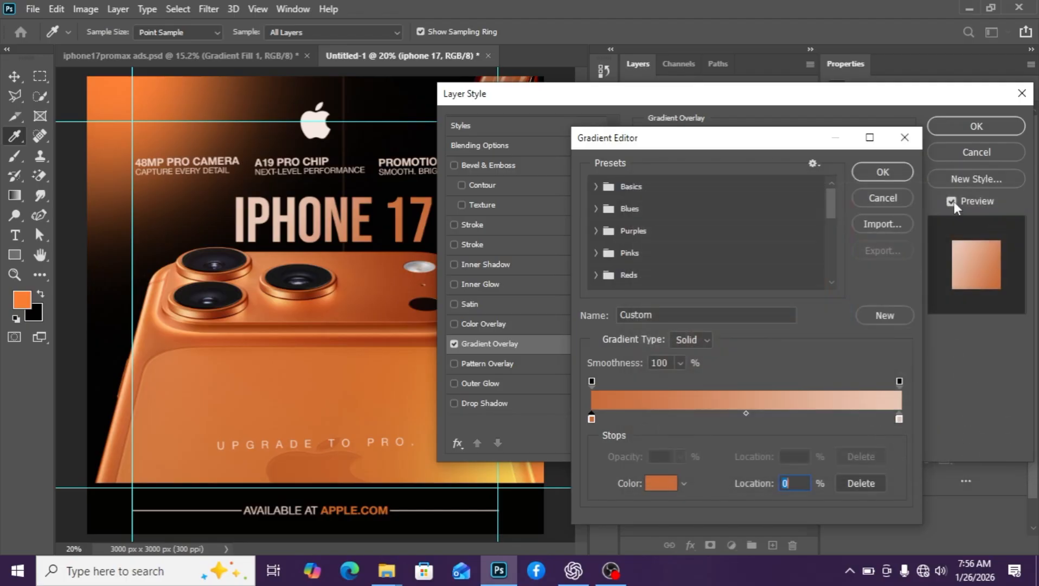
{"action": "left_click", "coordinate": [900, 419]}
{"action": "double_click", "coordinate": [899, 420]}
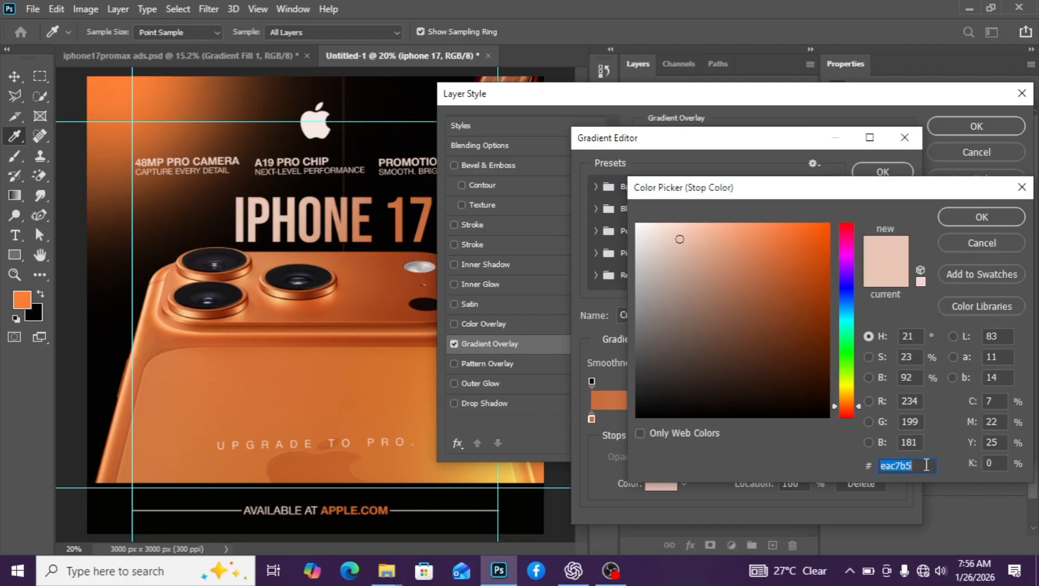
{"action": "left_click", "coordinate": [993, 217]}
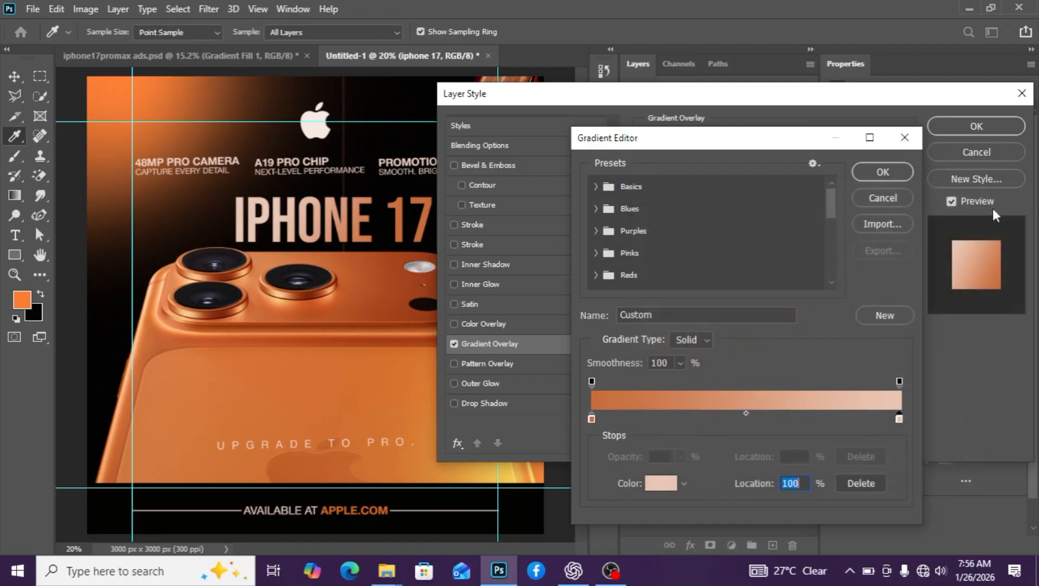
{"action": "left_click", "coordinate": [880, 172]}
{"action": "left_click", "coordinate": [958, 132]}
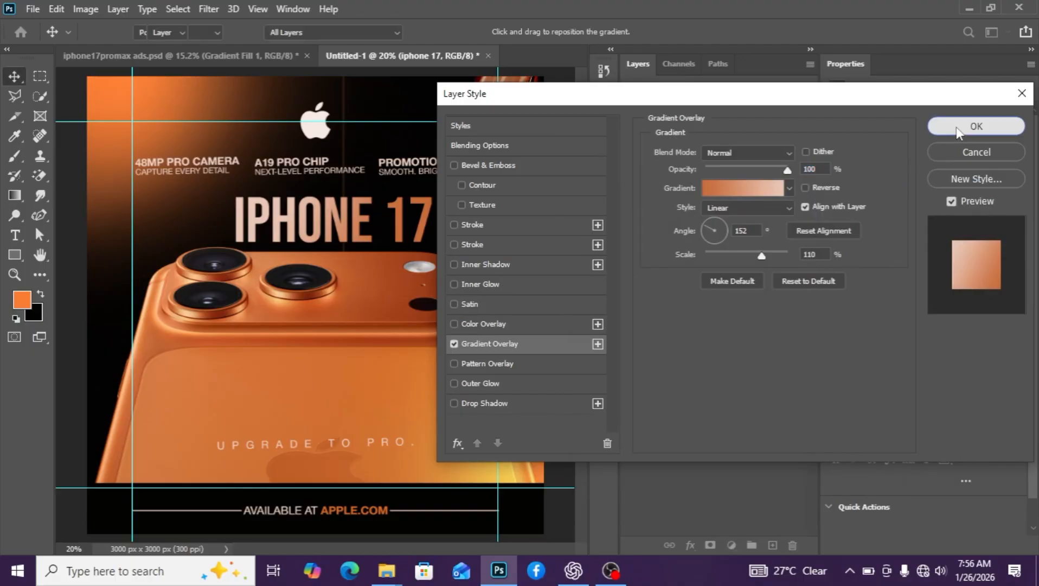
Enlarge the IPHONE 17 headline to about 160 pt, set tracking to -5, and shift it up-left
{"action": "key", "text": "ctrl+t"}
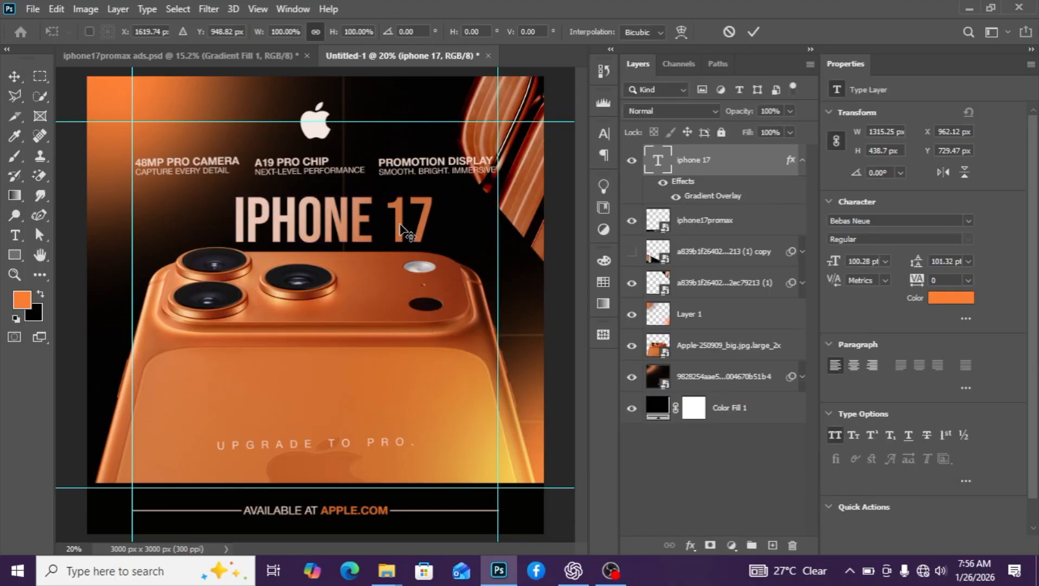
{"action": "left_click_drag", "start_coordinate": [434, 253], "coordinate": [510, 279]}
{"action": "left_click_drag", "start_coordinate": [420, 222], "coordinate": [365, 222]}
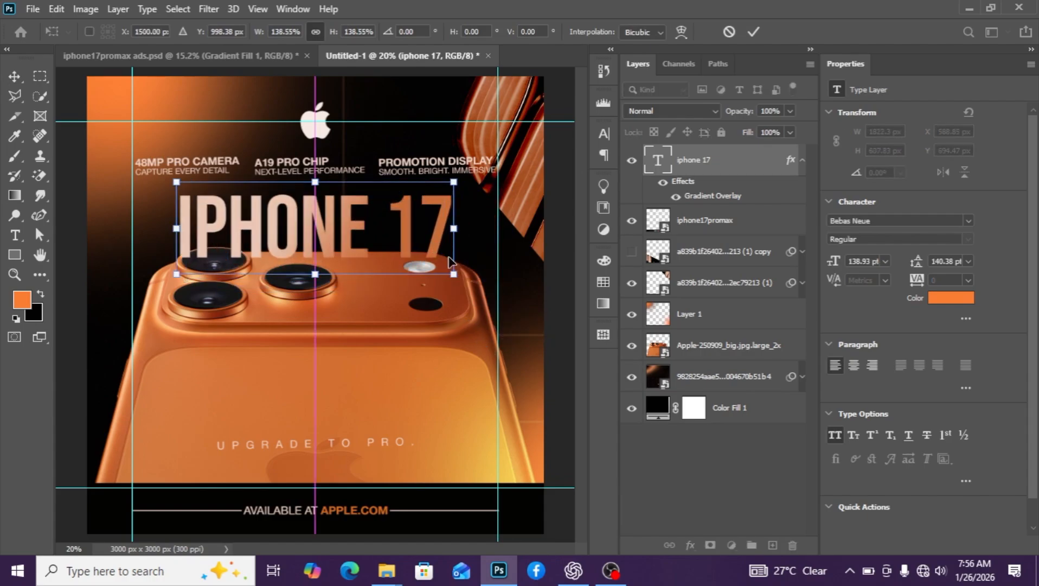
{"action": "left_click_drag", "start_coordinate": [454, 274], "coordinate": [494, 293]}
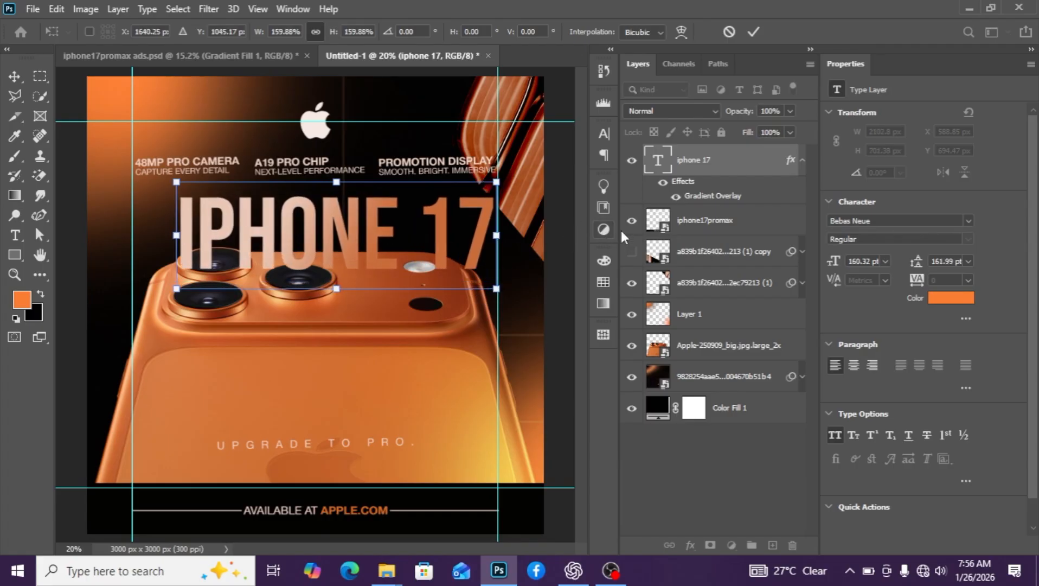
{"action": "key", "text": "Return"}
{"action": "left_click", "coordinate": [935, 280]}
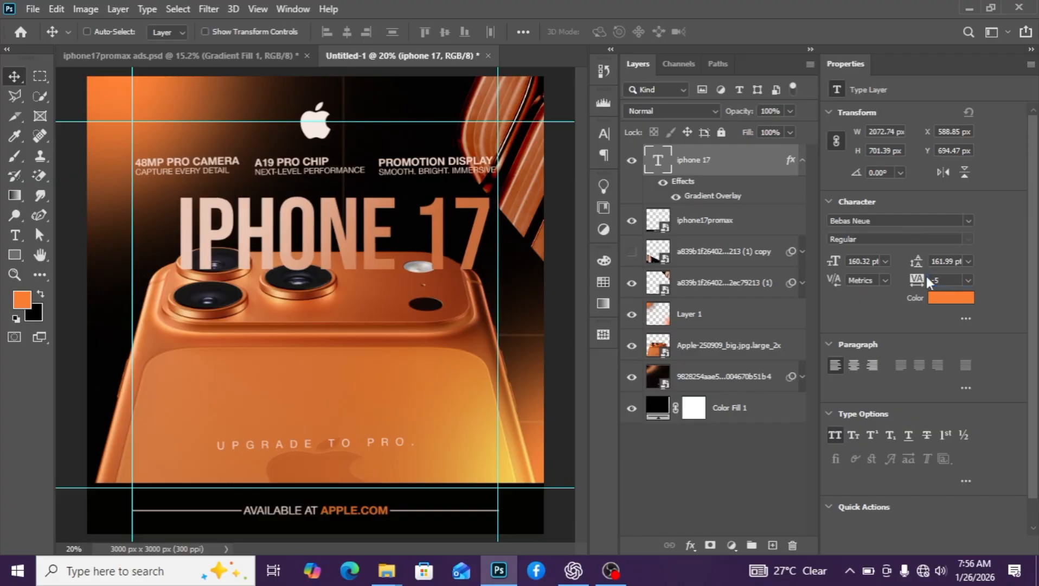
{"action": "left_click_drag", "start_coordinate": [382, 234], "coordinate": [347, 226]}
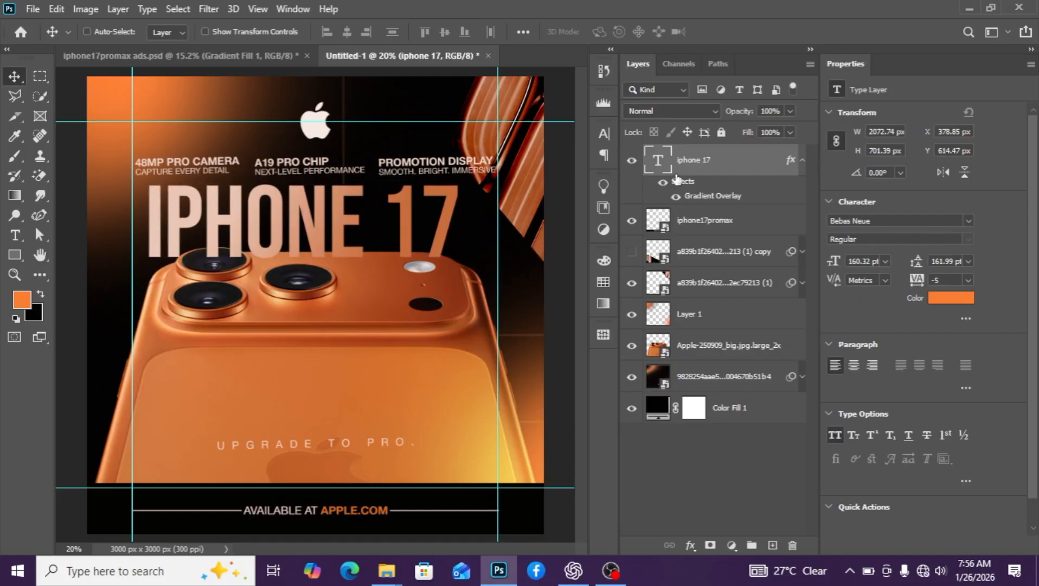
Move the headline layer below the phone image and centre it horizontally on the canvas
{"action": "left_click", "coordinate": [802, 161]}
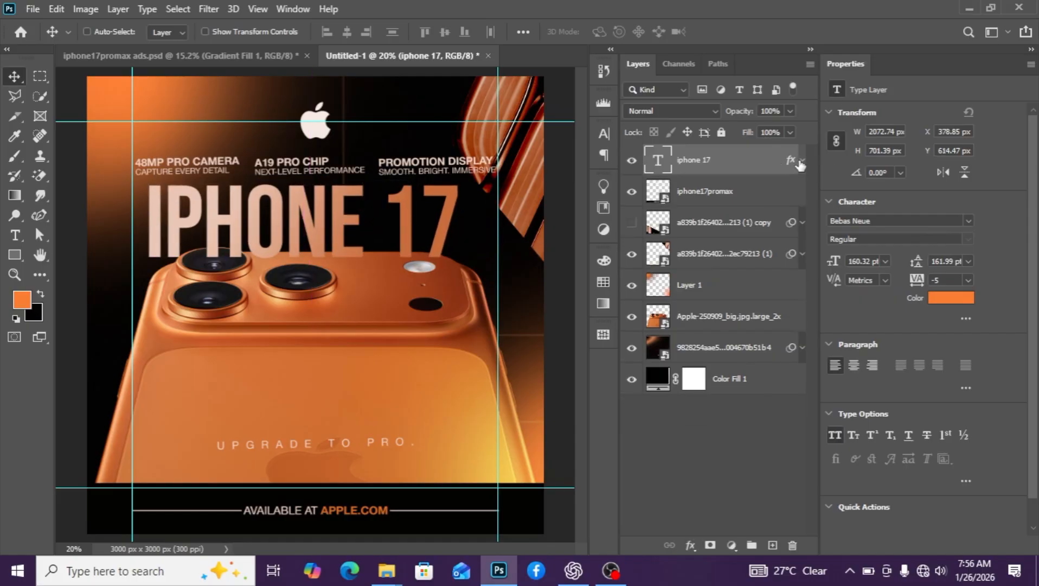
{"action": "left_click_drag", "start_coordinate": [776, 169], "coordinate": [745, 325]}
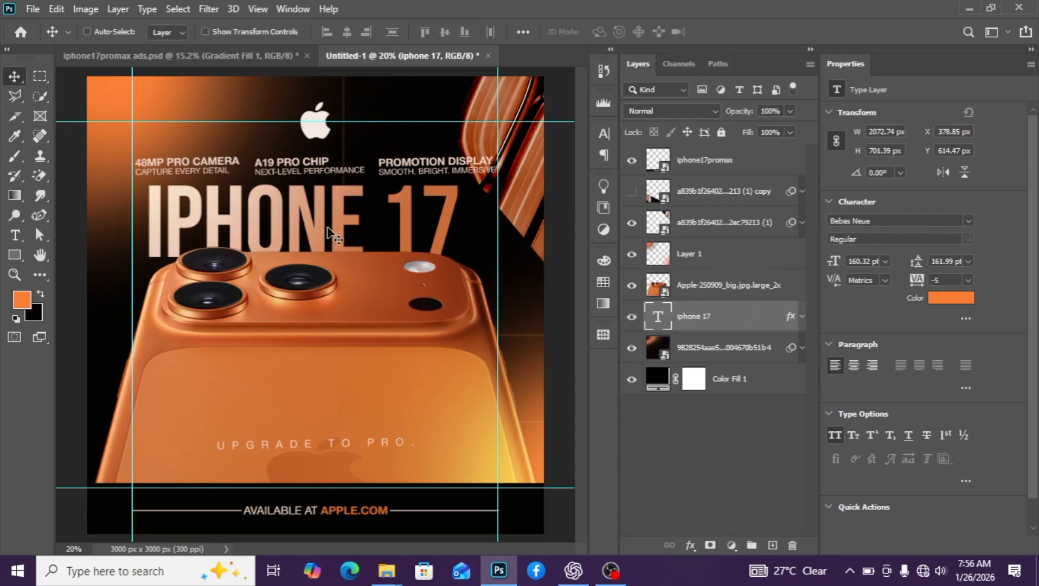
{"action": "key", "text": "ctrl"}
{"action": "key", "text": "ctrl+a"}
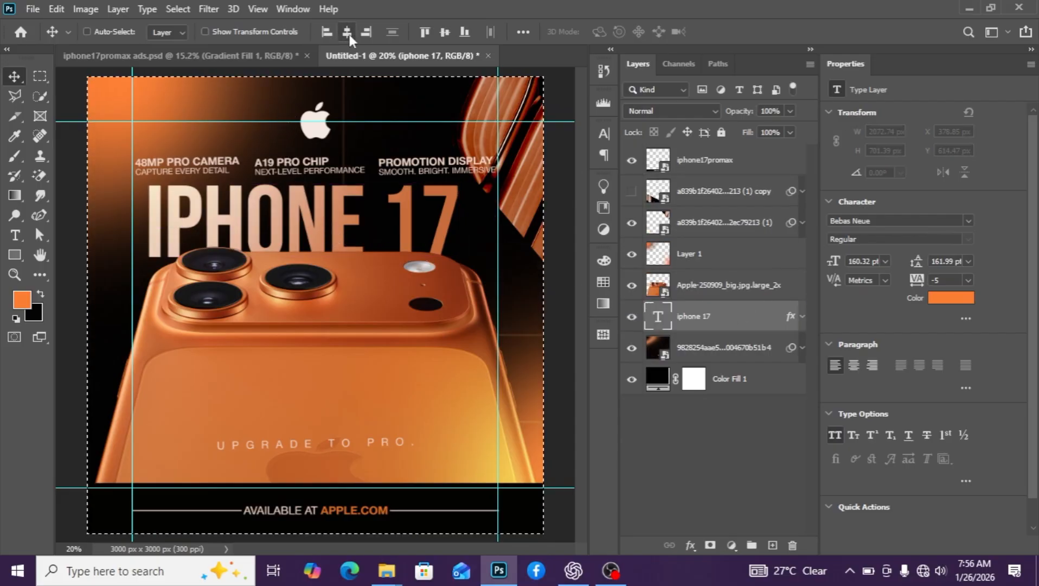
{"action": "left_click", "coordinate": [349, 35]}
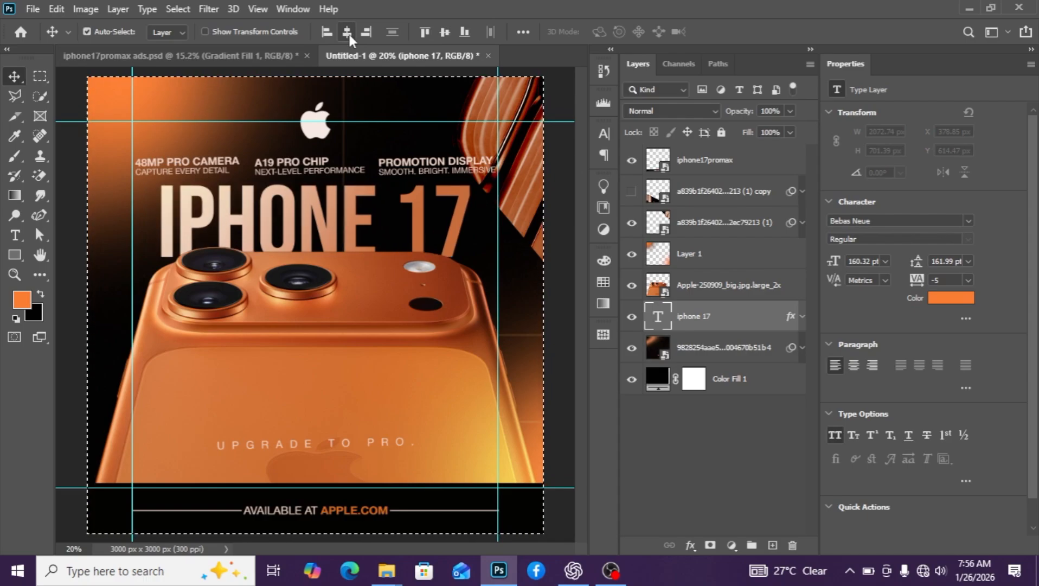
{"action": "key", "text": "ctrl+d"}
{"action": "scroll", "coordinate": [443, 256], "scroll_direction": "down", "scroll_amount": 2}
{"action": "scroll", "coordinate": [444, 261], "scroll_direction": "up", "scroll_amount": 2}
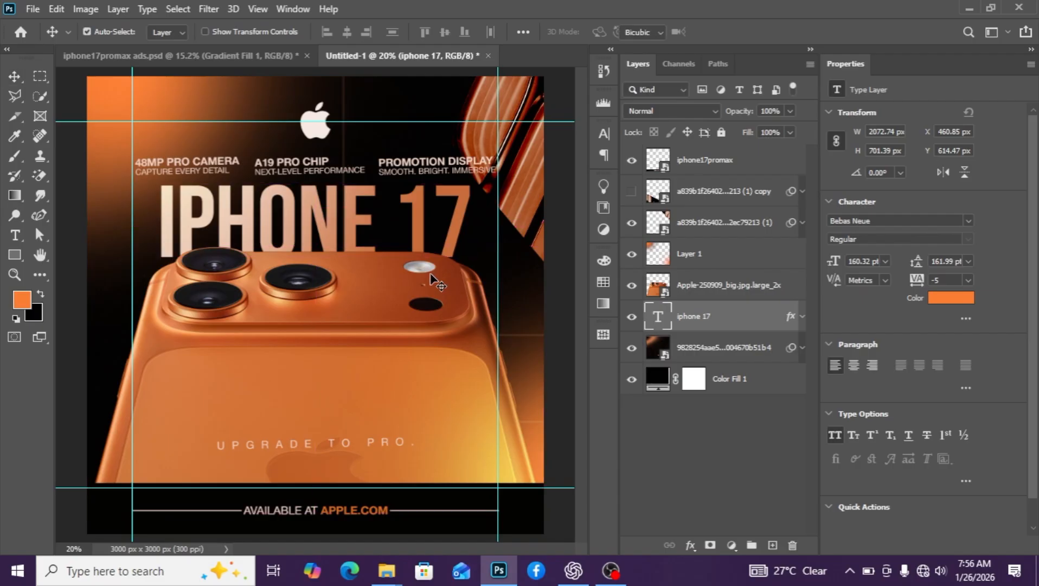
Try enlarging the headline, cancel, then nudge it into place with the arrow keys
{"action": "key", "text": "ctrl+t"}
{"action": "left_click_drag", "start_coordinate": [473, 278], "coordinate": [485, 281]}
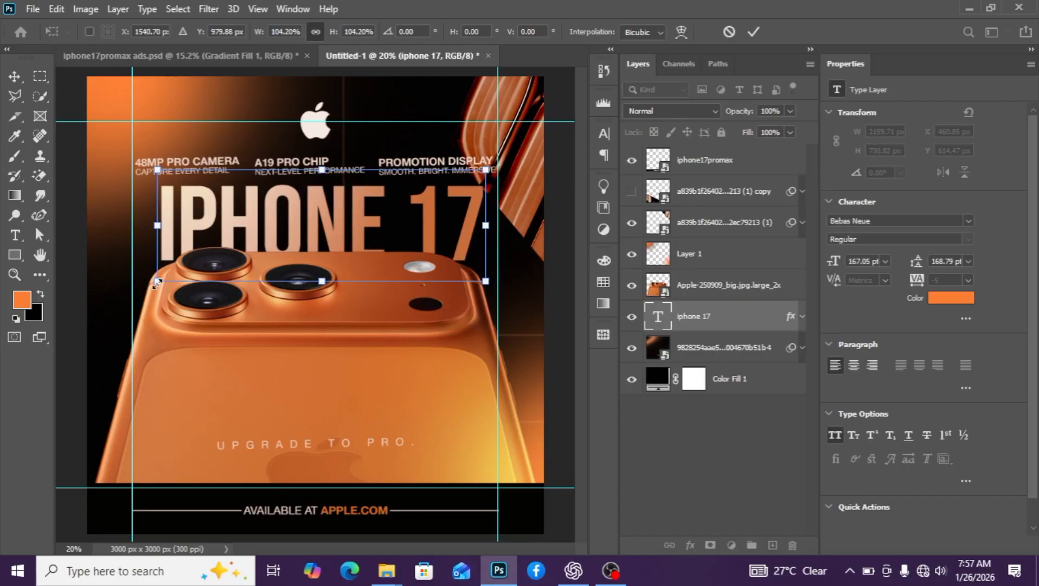
{"action": "left_click_drag", "start_coordinate": [157, 281], "coordinate": [142, 286]}
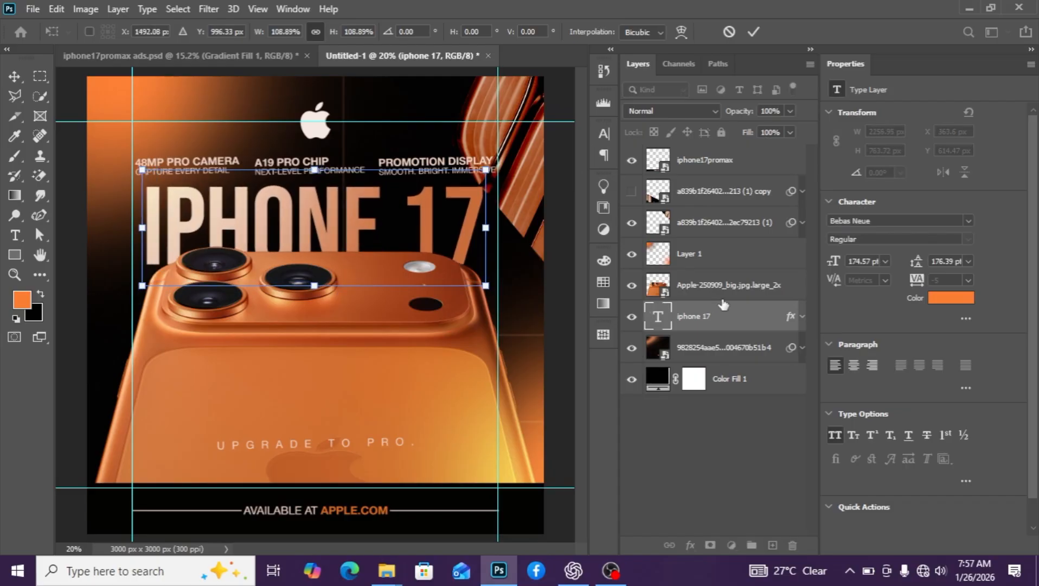
{"action": "key", "text": "Escape"}
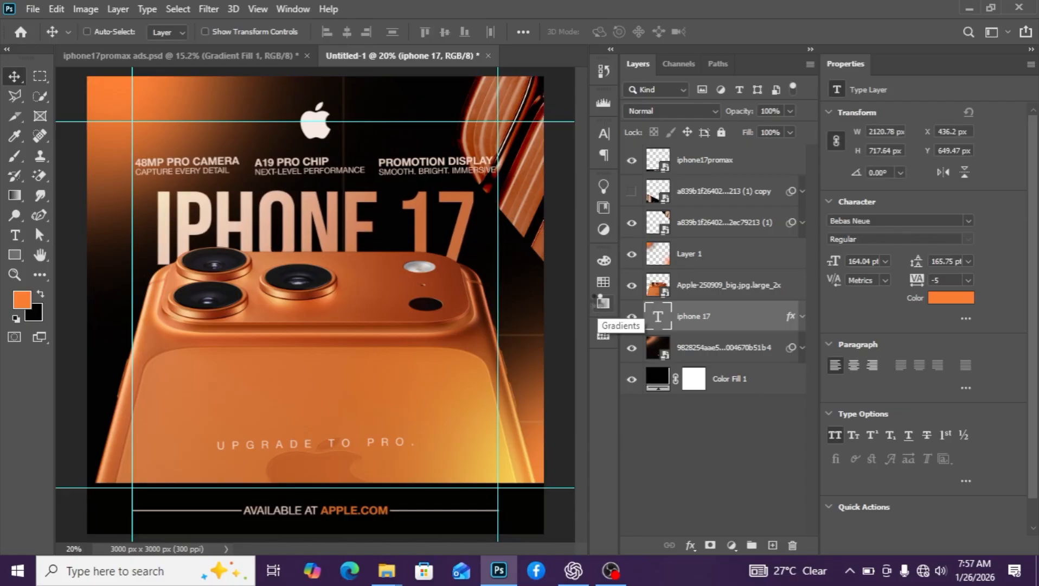
{"action": "key", "text": "Down"}
{"action": "key", "text": "Down"}
{"action": "key", "text": "Down"}
{"action": "key", "text": "Right"}
{"action": "key", "text": "Right"}
{"action": "key", "text": "Down"}
{"action": "key", "text": "Down"}
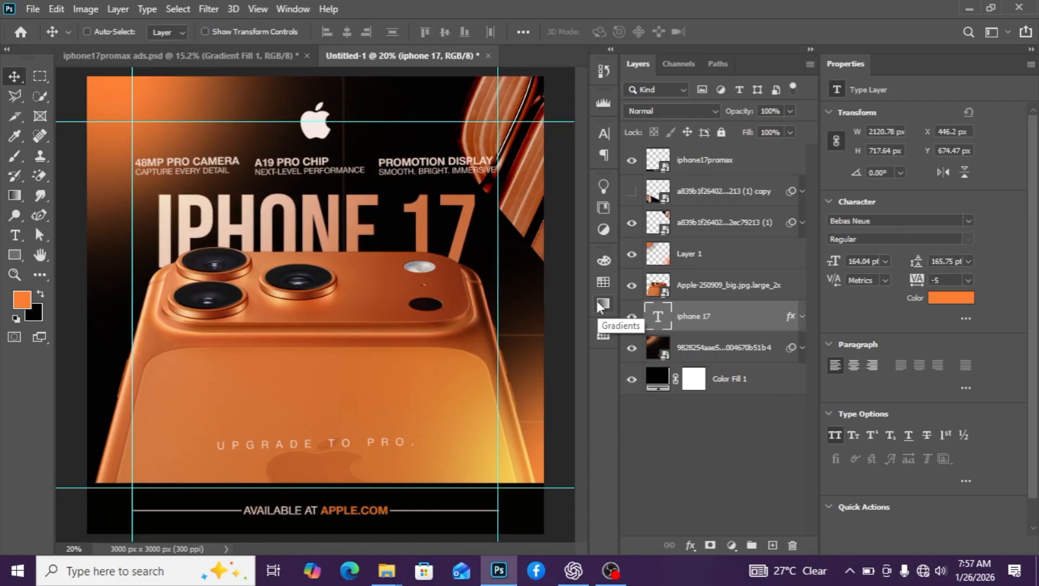
{"action": "key", "text": "Right"}
{"action": "key", "text": "Right"}
{"action": "key", "text": "Right"}
{"action": "key", "text": "Right"}
{"action": "key", "text": "Up"}
{"action": "key", "text": "Up"}
{"action": "key", "text": "Up"}
{"action": "key", "text": "Up"}
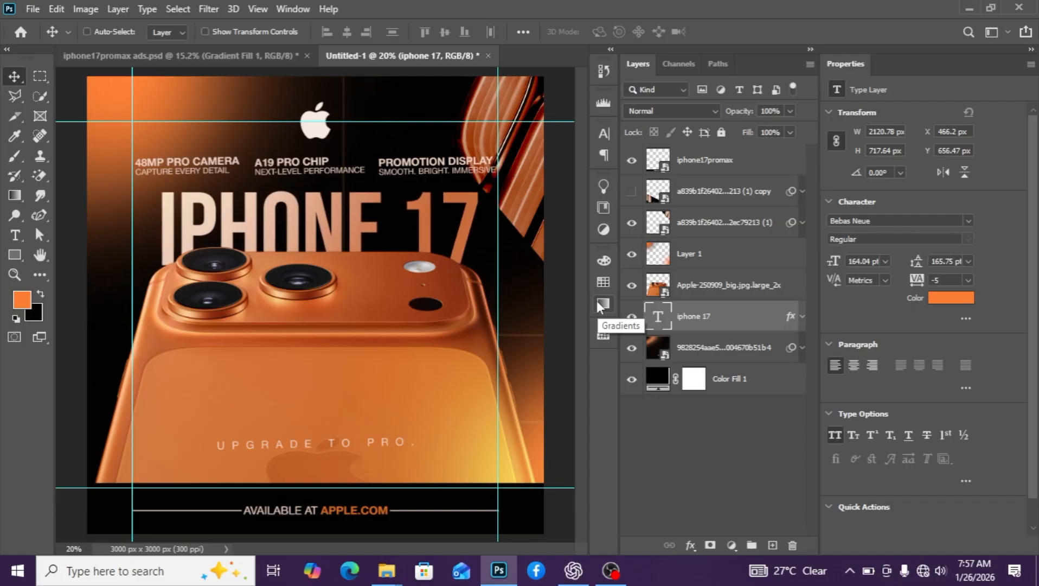
{"action": "key", "text": "Down"}
{"action": "key", "text": "Down"}
{"action": "key", "text": "Down"}
{"action": "key", "text": "Down"}
{"action": "key", "text": "Down"}
{"action": "key", "text": "Down"}
{"action": "key", "text": "Down"}
{"action": "key", "text": "Down"}
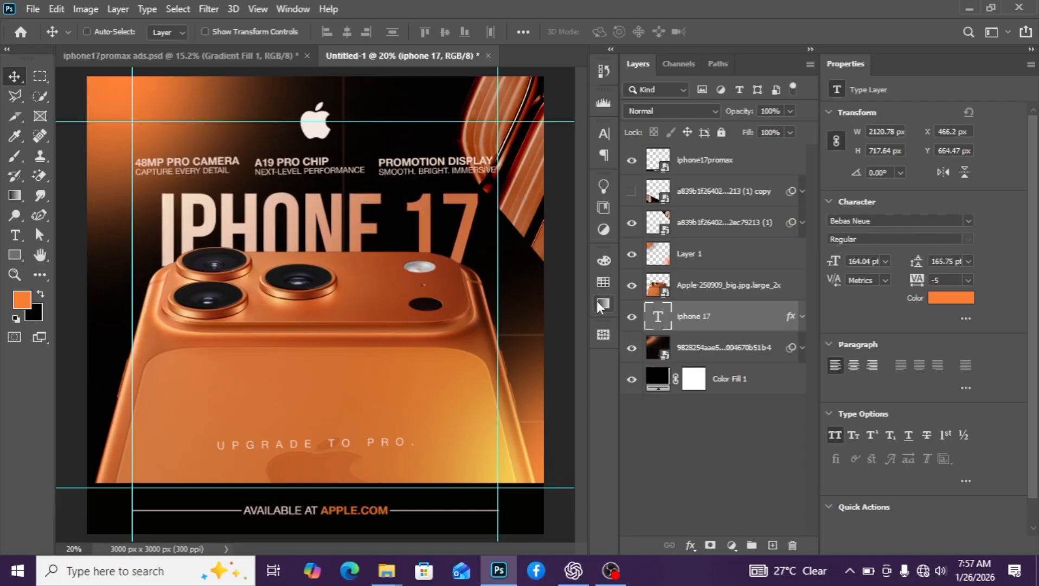
{"action": "scroll", "coordinate": [529, 323], "scroll_direction": "down", "scroll_amount": 4}
{"action": "scroll", "coordinate": [531, 339], "scroll_direction": "up", "scroll_amount": 2}
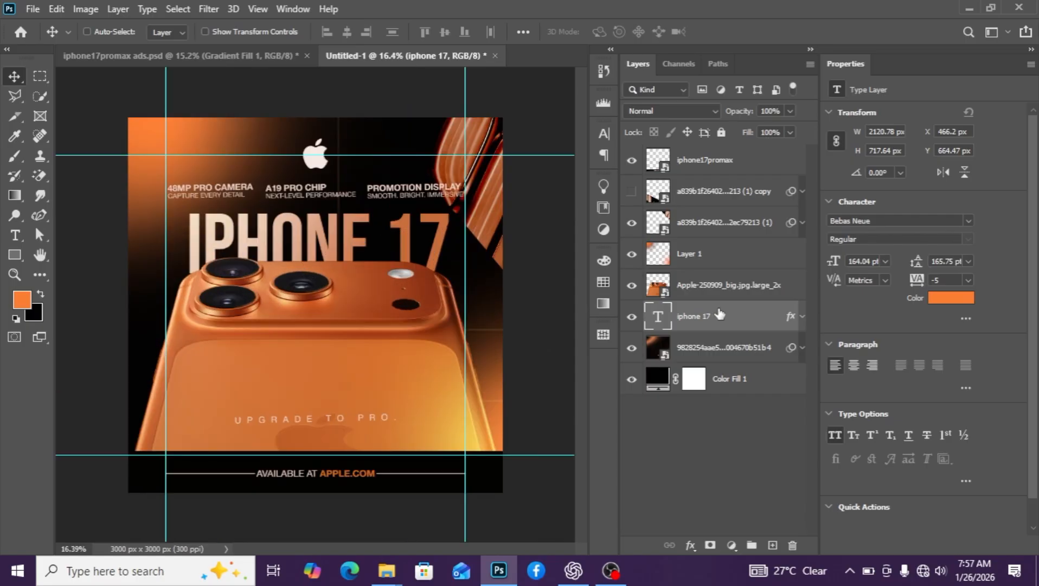
Nudge the phone image layer down to Y 1187 px
{"action": "left_click", "coordinate": [723, 292]}
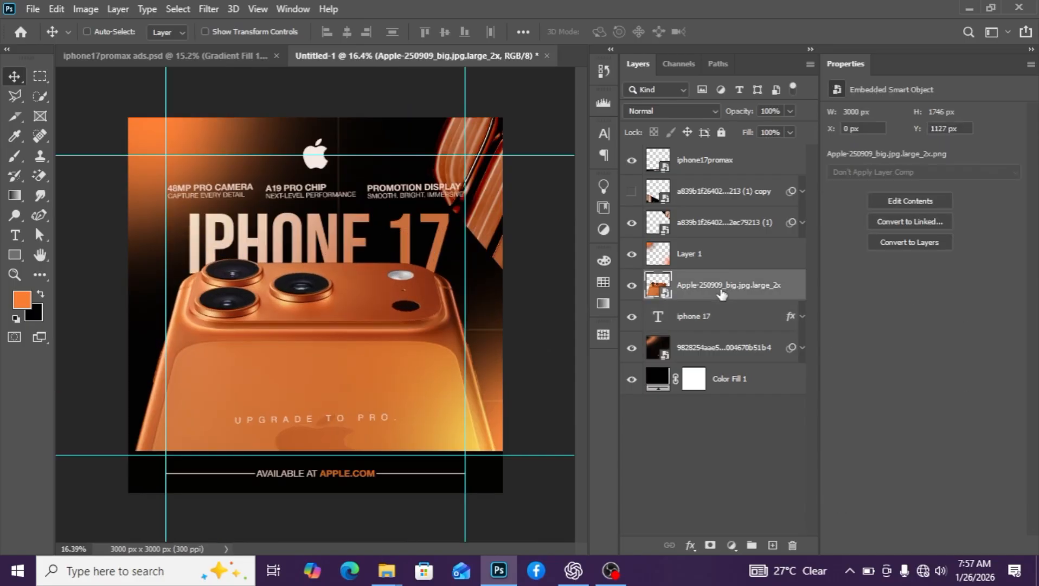
{"action": "key", "text": "Down"}
{"action": "key", "text": "Down"}
{"action": "key", "text": "Down"}
{"action": "key", "text": "Down"}
{"action": "key", "text": "Down"}
{"action": "key", "text": "Down"}
{"action": "key", "text": "Down"}
{"action": "key", "text": "Down"}
{"action": "key", "text": "Down"}
{"action": "key", "text": "Down"}
{"action": "key", "text": "Down"}
{"action": "key", "text": "Down"}
{"action": "key", "text": "Down"}
{"action": "key", "text": "Down"}
{"action": "key", "text": "Down"}
{"action": "key", "text": "Down"}
{"action": "key", "text": "Down"}
{"action": "key", "text": "Down"}
{"action": "key", "text": "Down"}
{"action": "key", "text": "Down"}
{"action": "key", "text": "Down"}
{"action": "key", "text": "Down"}
{"action": "key", "text": "Down"}
{"action": "key", "text": "Down"}
{"action": "key", "text": "Down"}
{"action": "key", "text": "Down"}
{"action": "key", "text": "Down"}
{"action": "key", "text": "Down"}
{"action": "key", "text": "Down"}
{"action": "key", "text": "Down"}
{"action": "key", "text": "Down"}
{"action": "key", "text": "Down"}
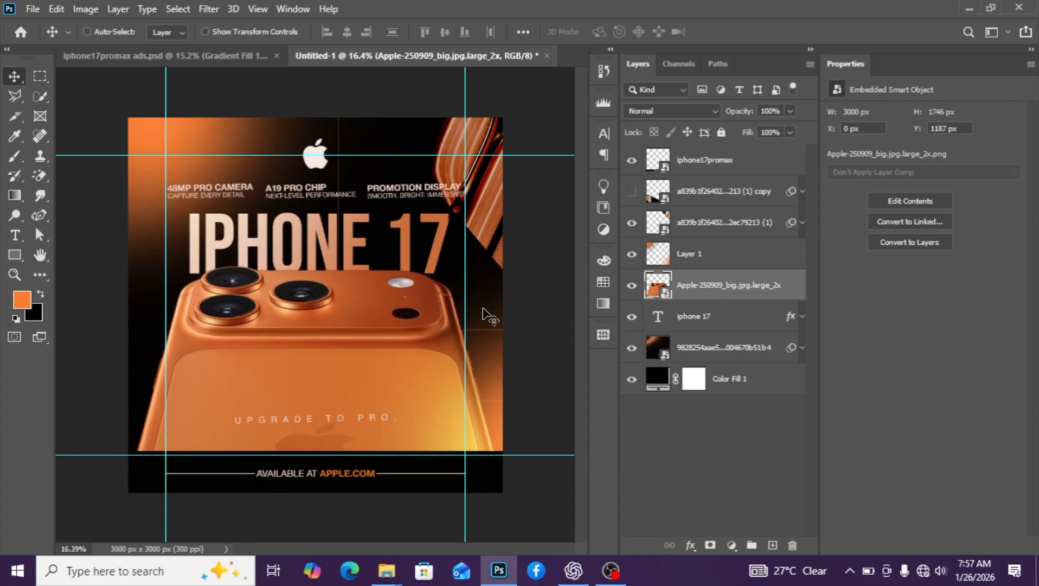
{"action": "scroll", "coordinate": [428, 312], "scroll_direction": "down", "scroll_amount": 2}
{"action": "scroll", "coordinate": [355, 282], "scroll_direction": "up", "scroll_amount": 2}
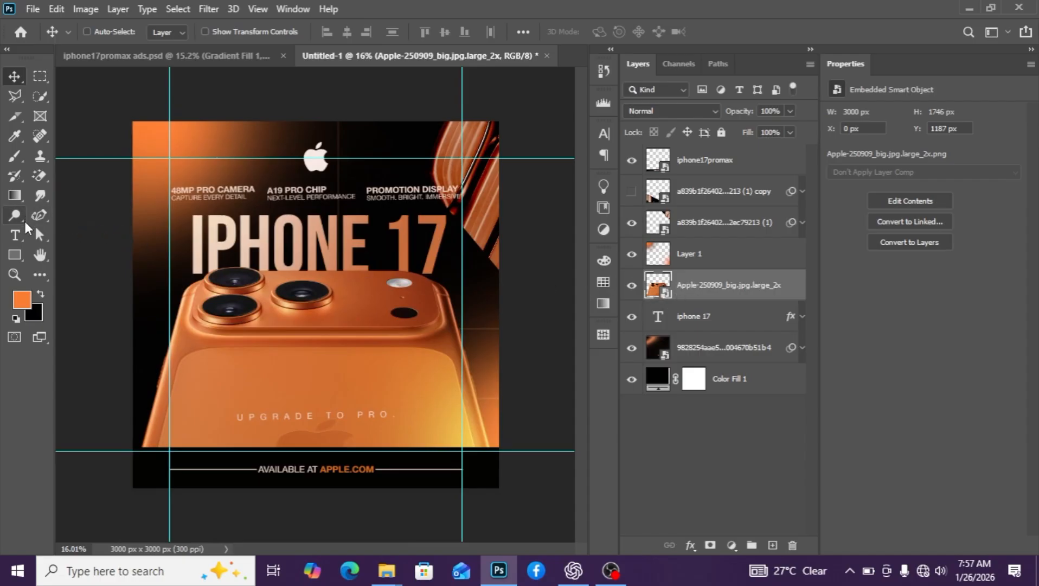
Draw a black-filled rectangle just under the headline's 17
{"action": "left_click", "coordinate": [14, 255]}
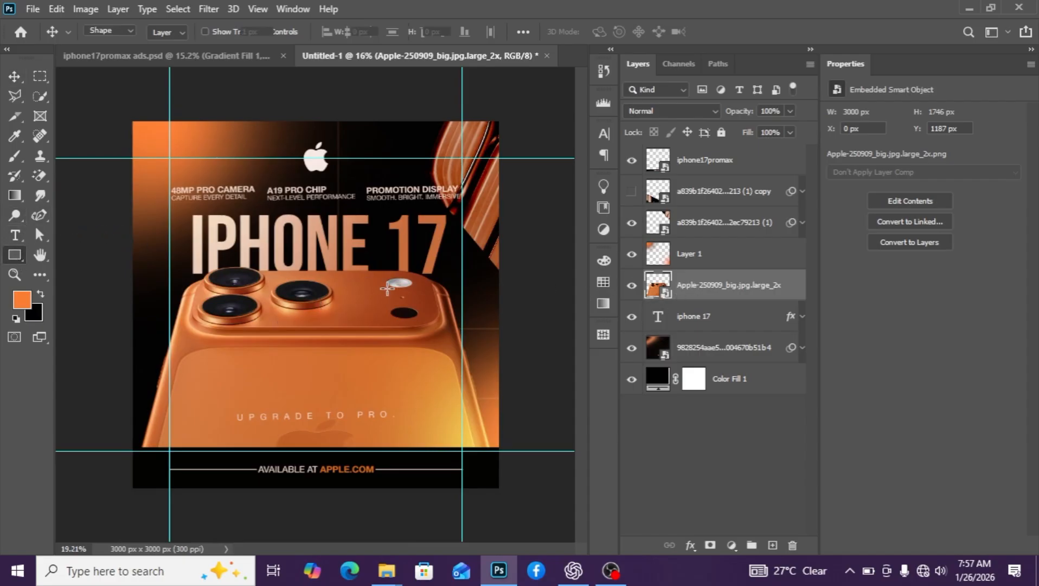
{"action": "scroll", "coordinate": [380, 284], "scroll_direction": "up", "scroll_amount": 2}
{"action": "left_click_drag", "start_coordinate": [408, 257], "coordinate": [477, 276]}
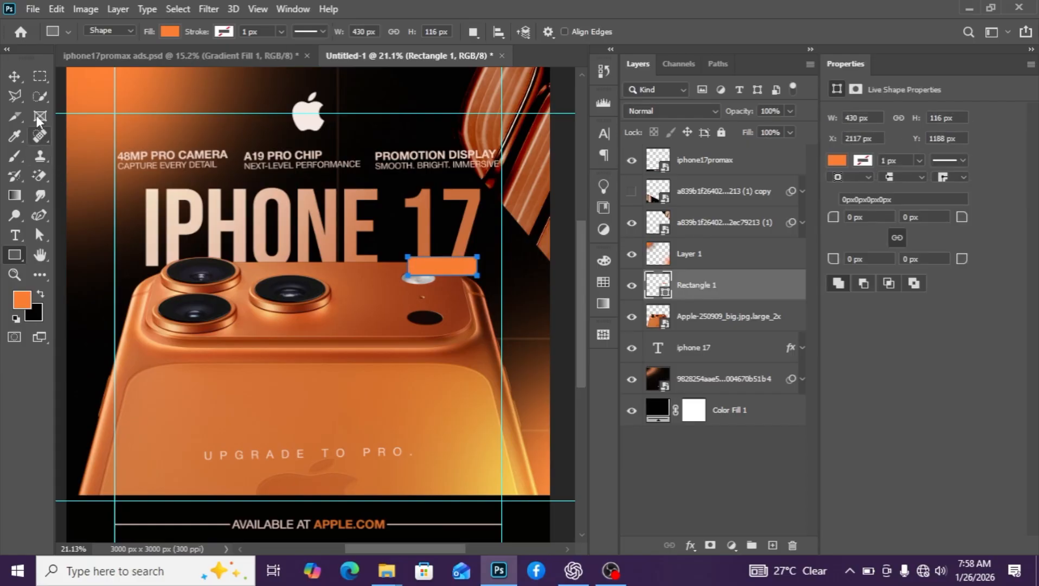
{"action": "left_click", "coordinate": [15, 72]}
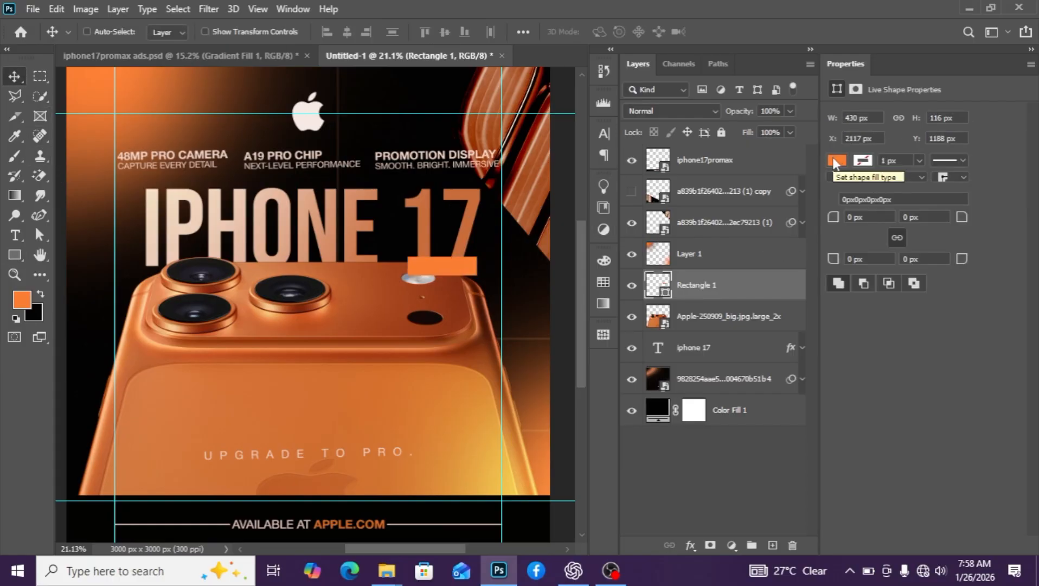
{"action": "left_click", "coordinate": [835, 160]}
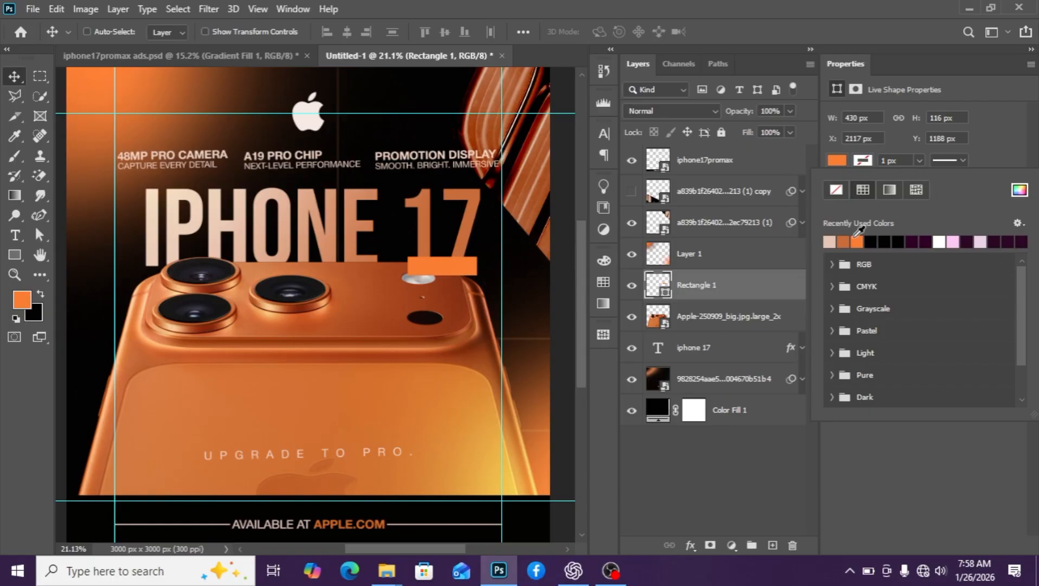
{"action": "left_click", "coordinate": [871, 243]}
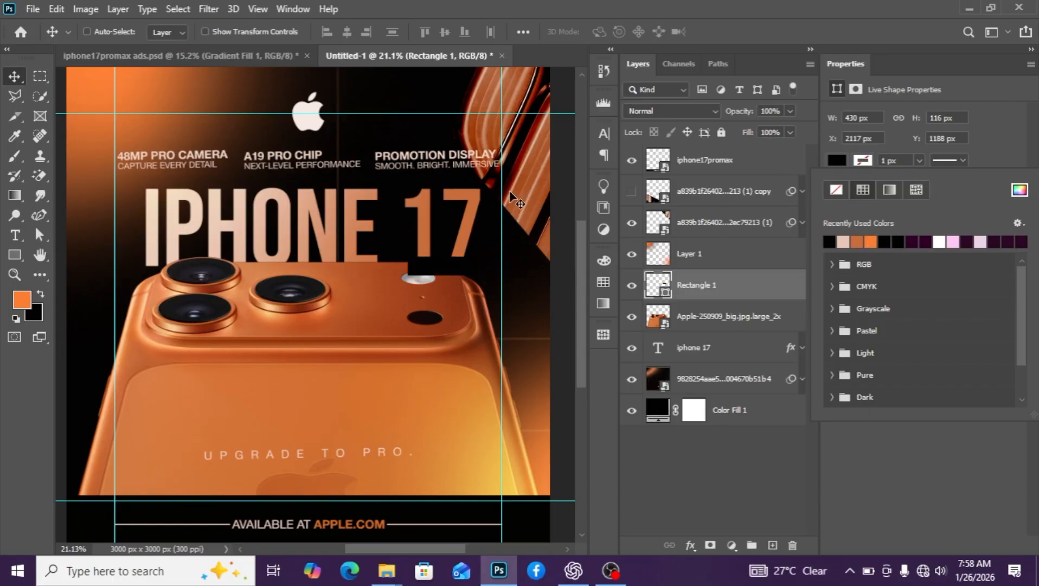
{"action": "left_click", "coordinate": [699, 288]}
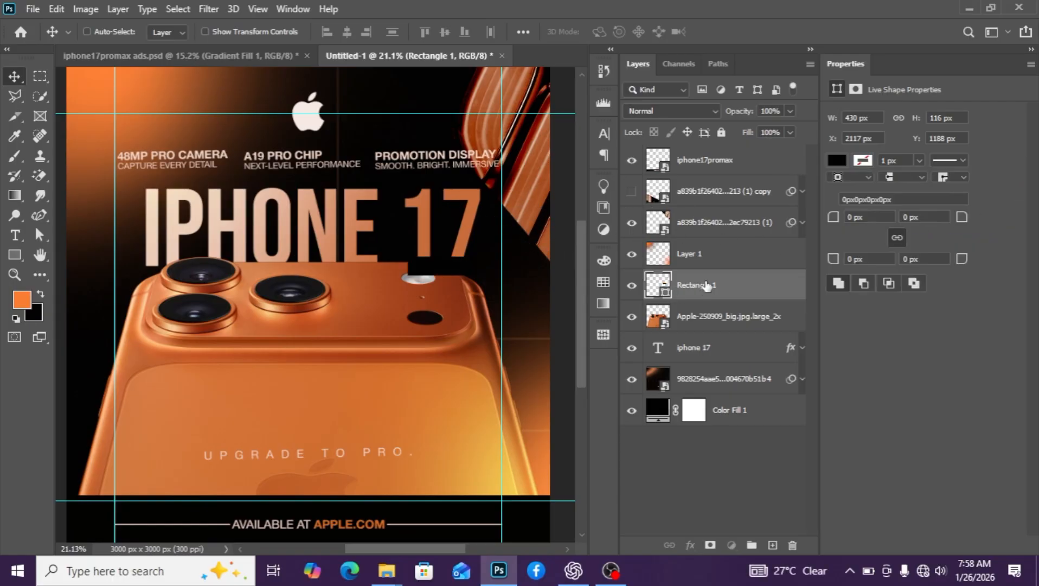
Give the rectangle a 4 px peach-to-transparent gradient stroke
{"action": "left_click", "coordinate": [870, 161]}
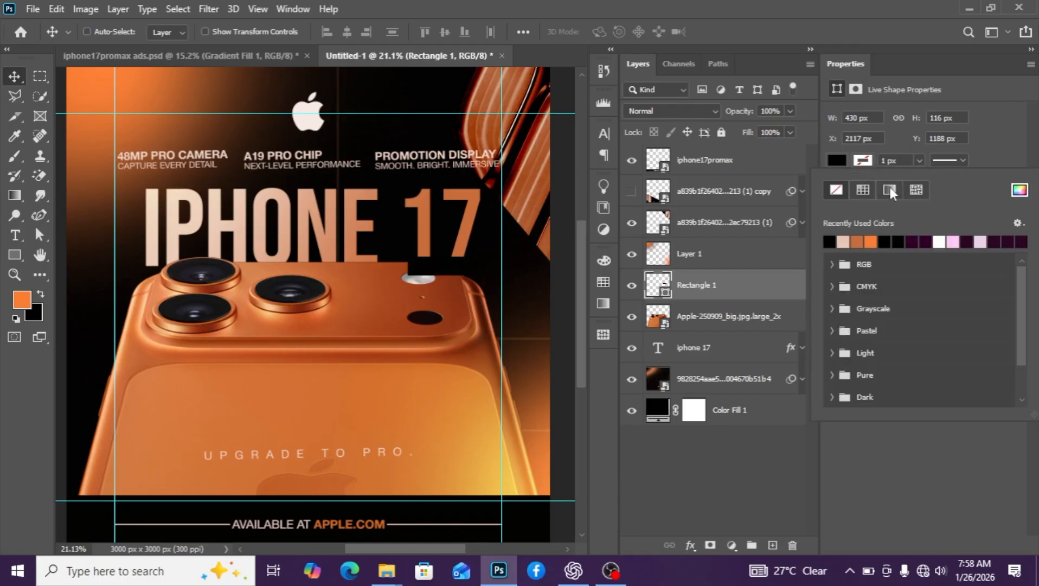
{"action": "left_click", "coordinate": [890, 187]}
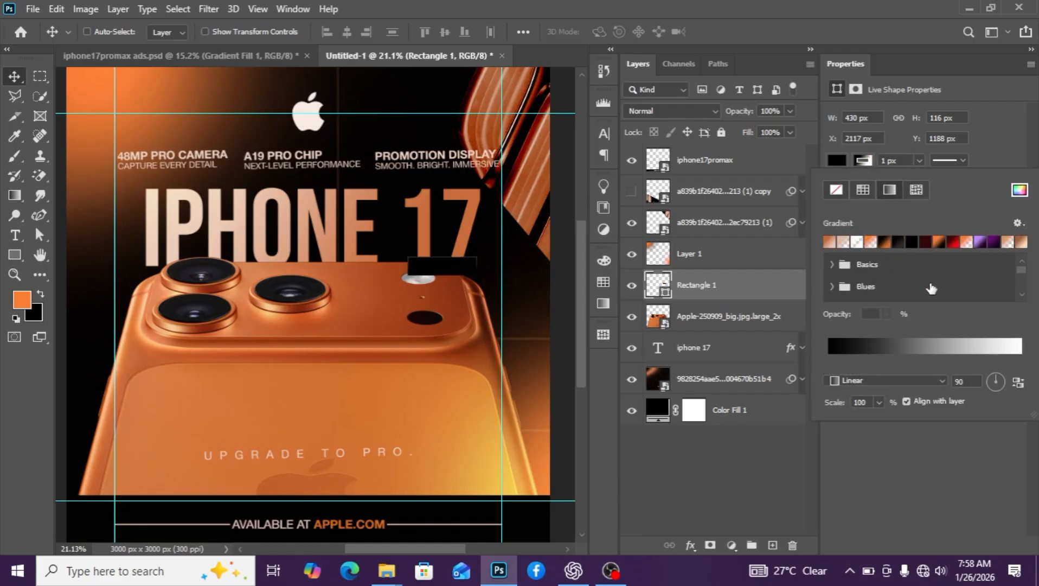
{"action": "left_click", "coordinate": [844, 242]}
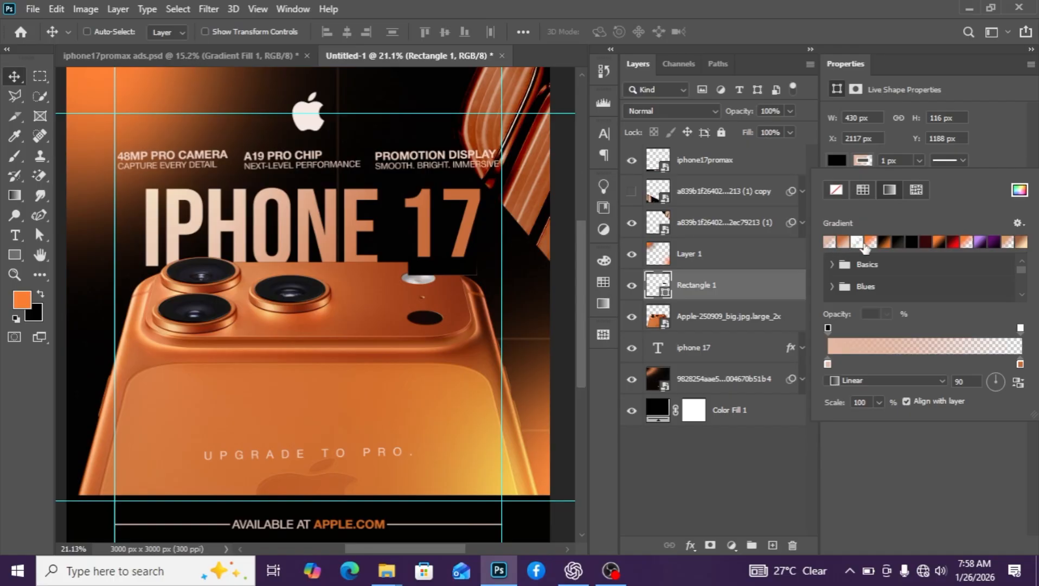
{"action": "left_click", "coordinate": [411, 268]}
{"action": "scroll", "coordinate": [412, 268], "scroll_direction": "up", "scroll_amount": 1}
{"action": "left_click_drag", "start_coordinate": [441, 265], "coordinate": [439, 264]}
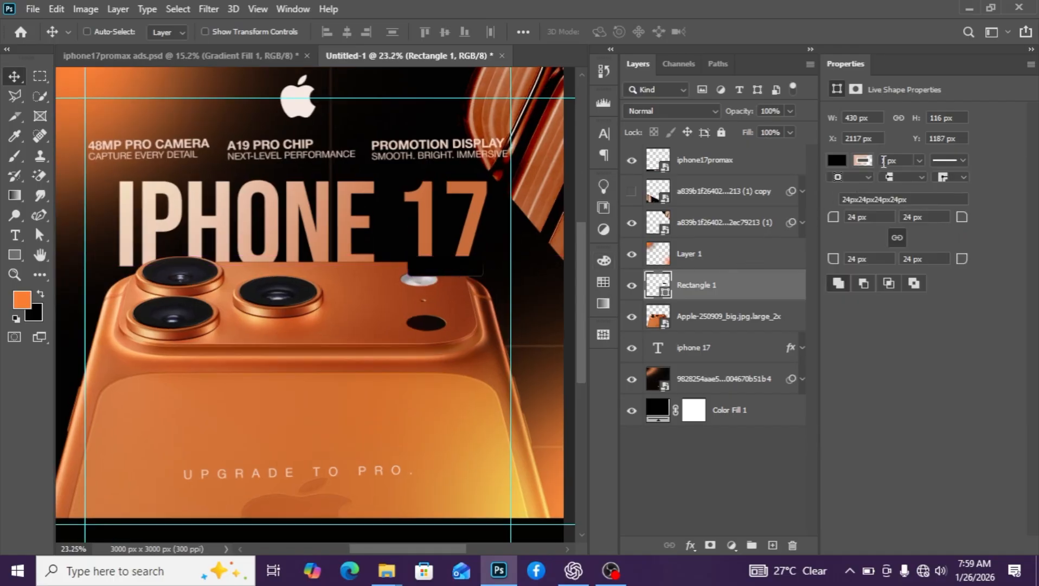
{"action": "left_click", "coordinate": [884, 162]}
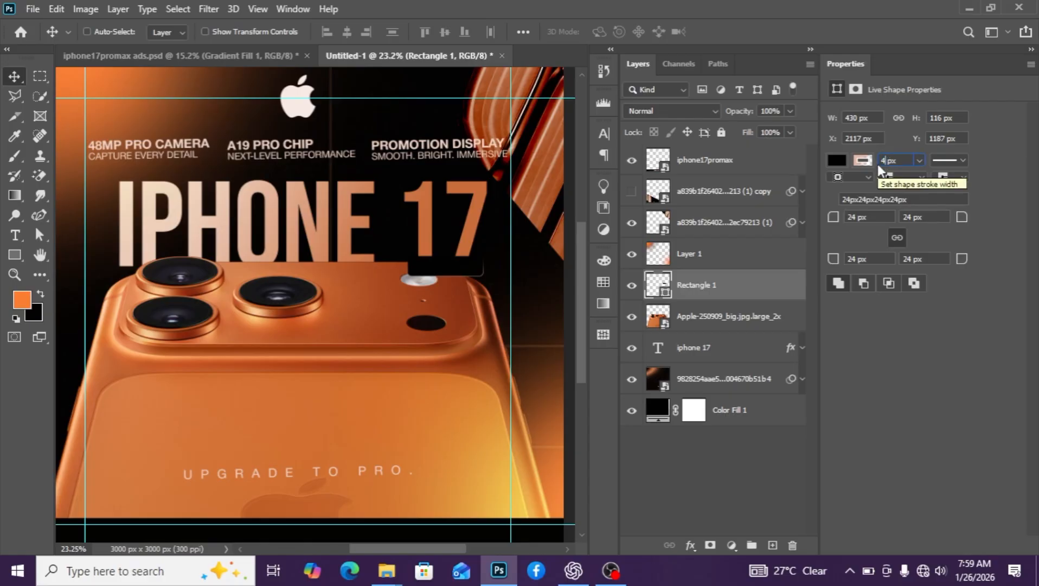
{"action": "type", "text": "4"}
{"action": "key", "text": "Return"}
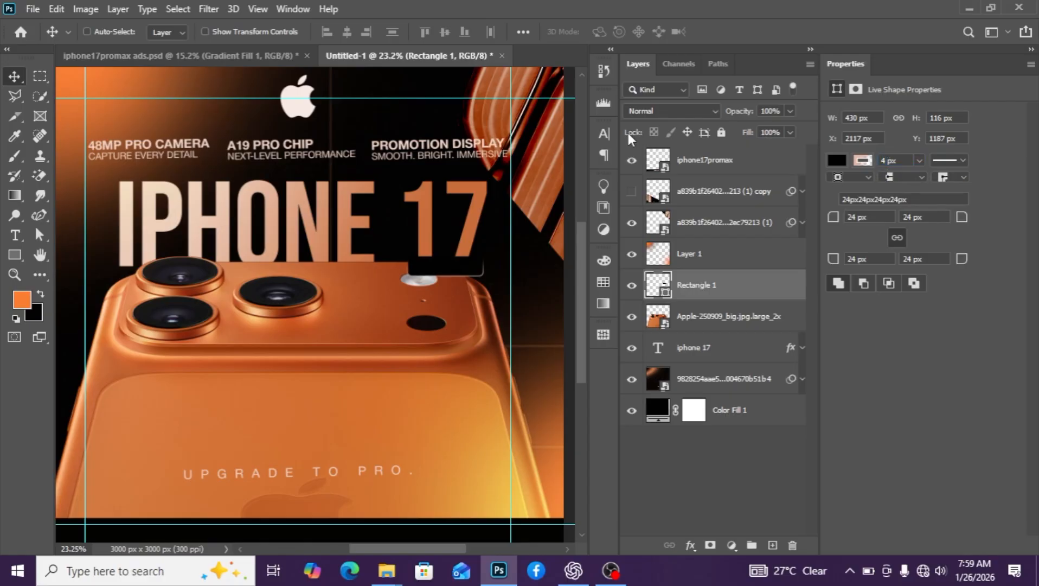
{"action": "scroll", "coordinate": [488, 275], "scroll_direction": "up", "scroll_amount": 2}
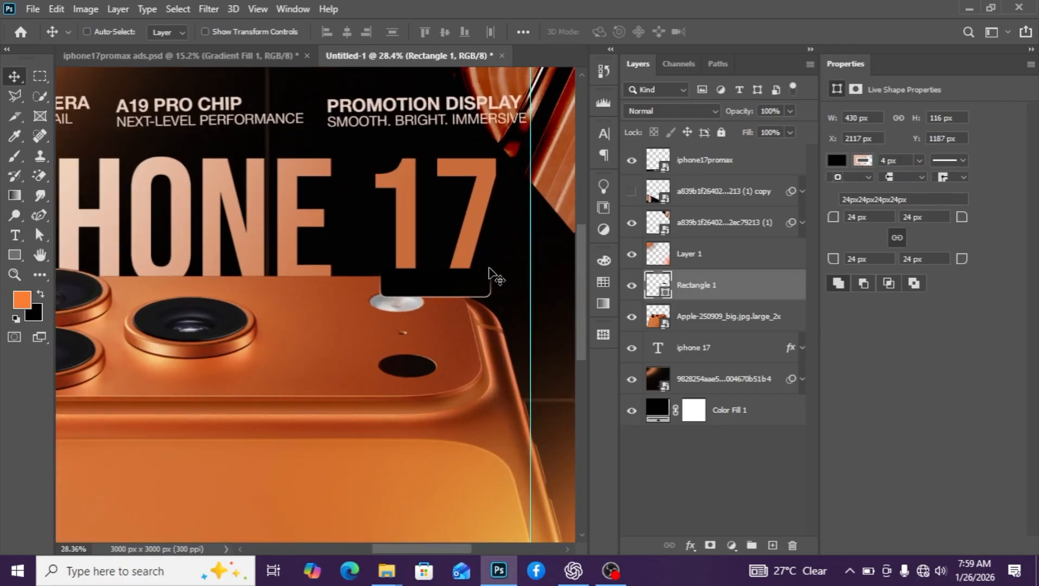
Add three new empty layers above the rectangle
{"action": "scroll", "coordinate": [491, 274], "scroll_direction": "down", "scroll_amount": 1}
{"action": "left_click", "coordinate": [14, 235]}
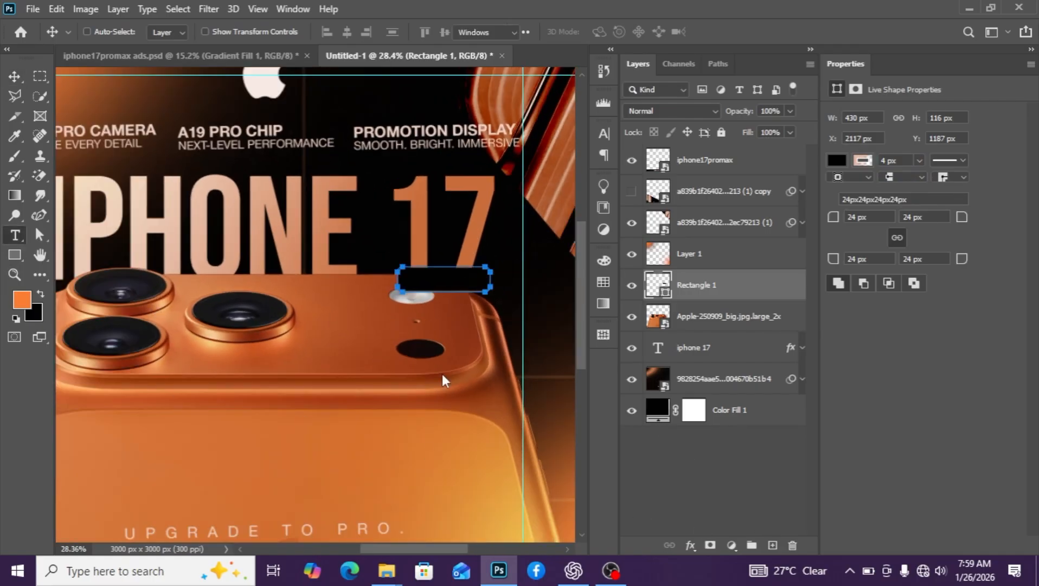
{"action": "left_click", "coordinate": [773, 545]}
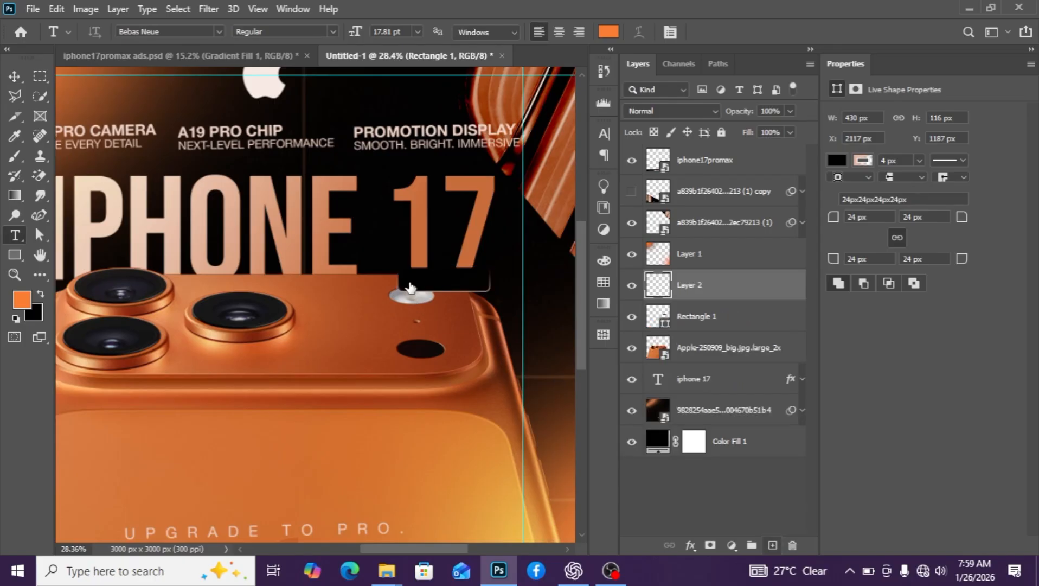
{"action": "left_click", "coordinate": [441, 281]}
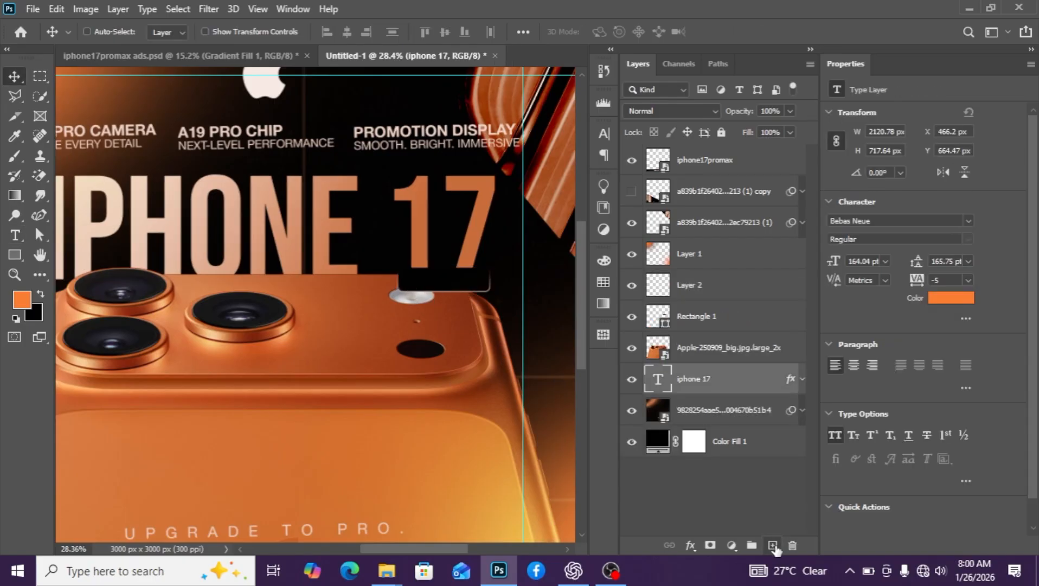
{"action": "left_click", "coordinate": [773, 546]}
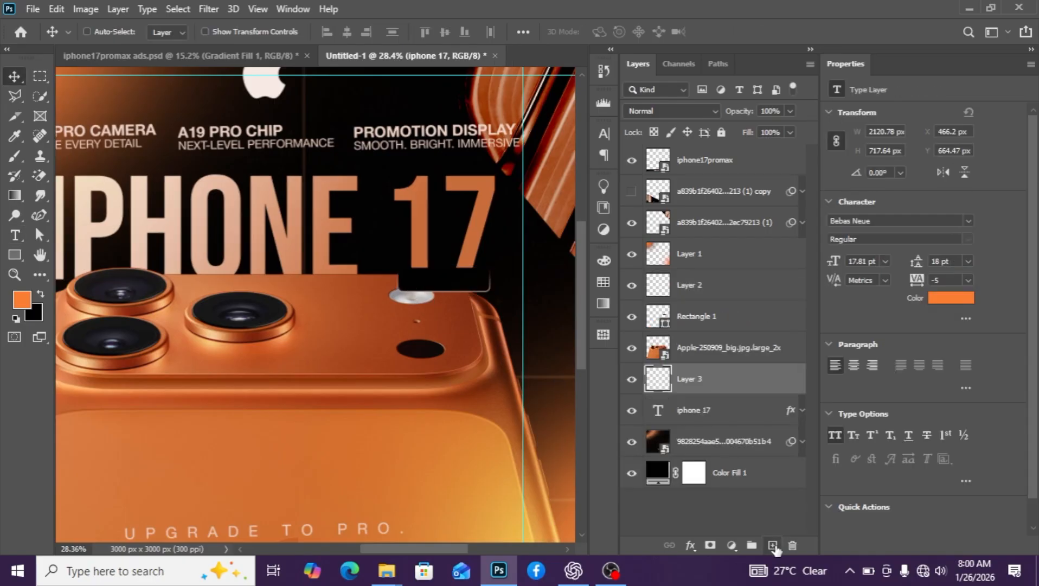
{"action": "left_click", "coordinate": [773, 546]}
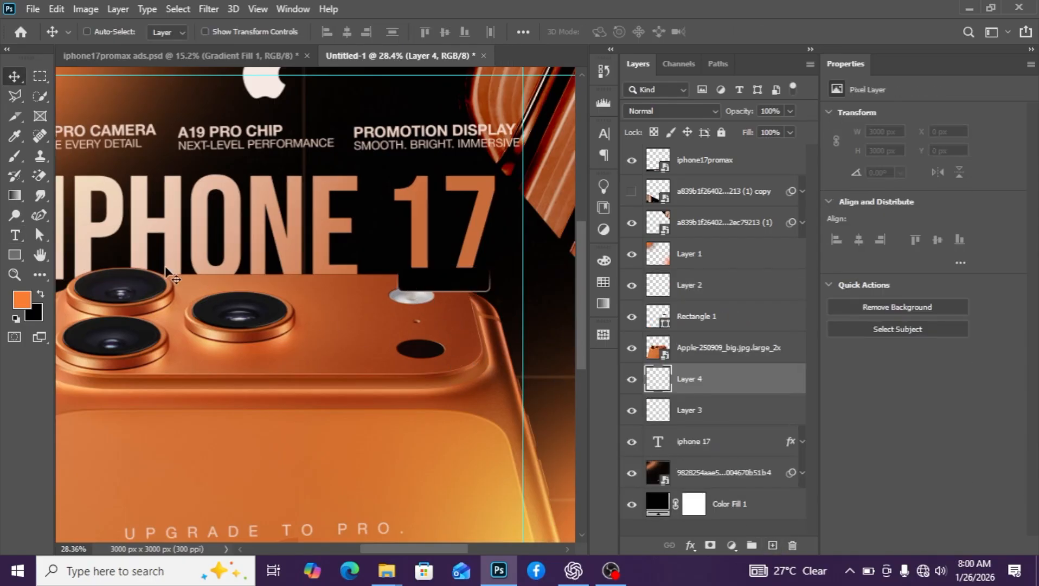
Start an empty text entry on the phone's back below the black box
{"action": "left_click", "coordinate": [16, 236]}
{"action": "left_click", "coordinate": [365, 335]}
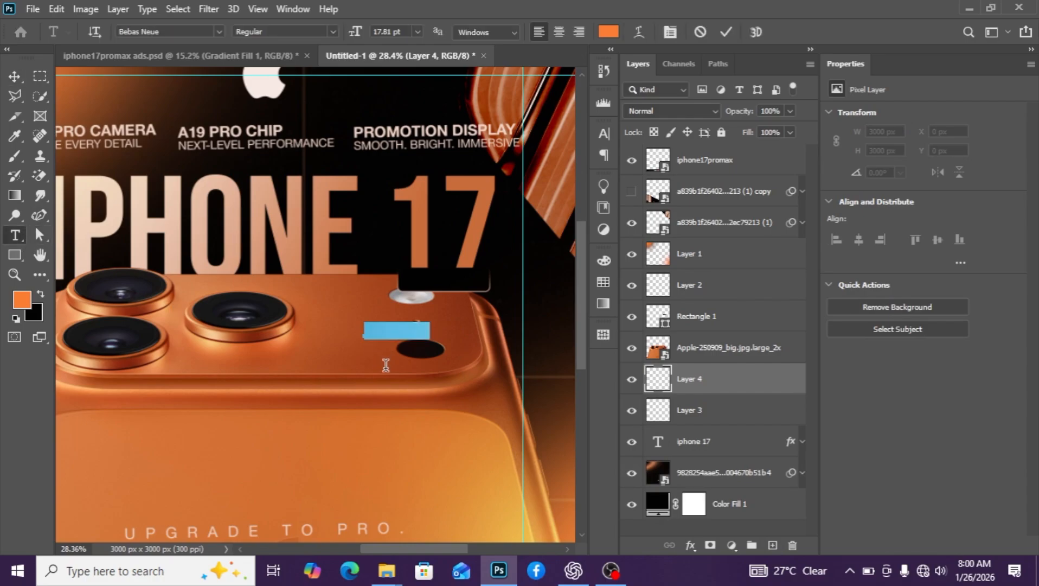
{"action": "key", "text": "BackSpace"}
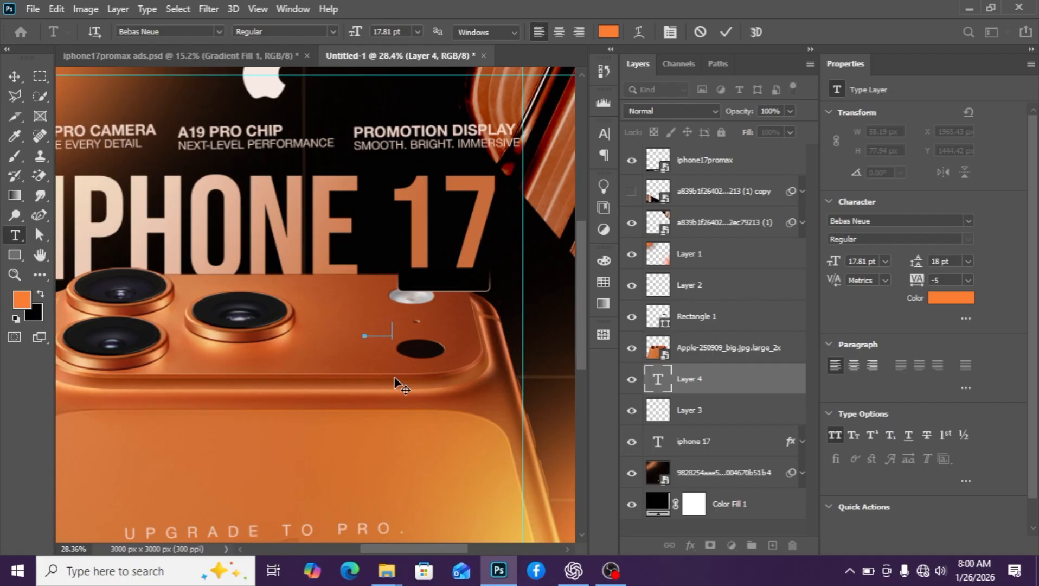
Move the PROMAX text layer above Rectangle 1 and onto the dark box under 17
{"action": "left_click", "coordinate": [15, 76]}
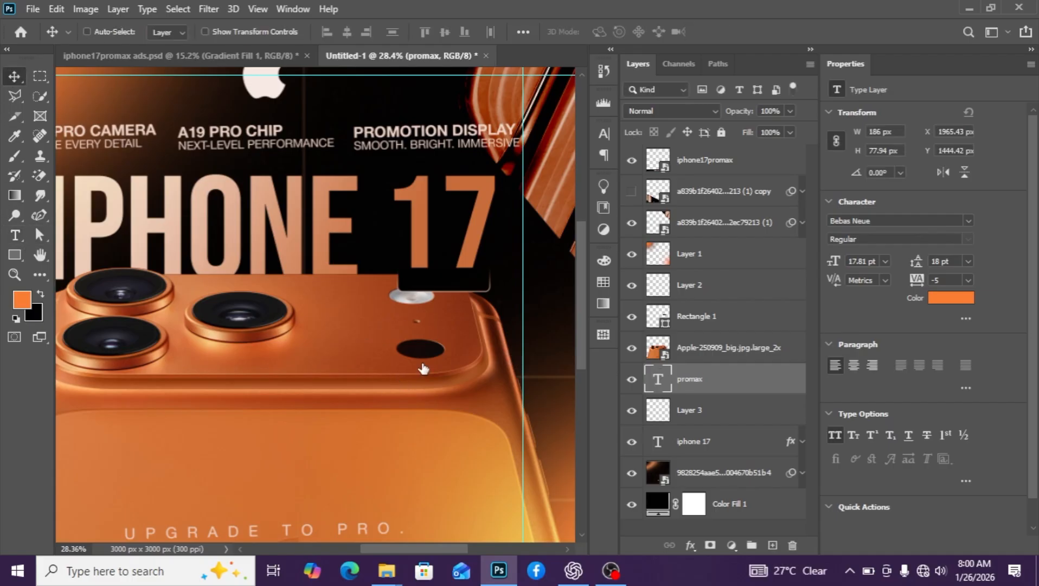
{"action": "left_click_drag", "start_coordinate": [708, 380], "coordinate": [700, 341]}
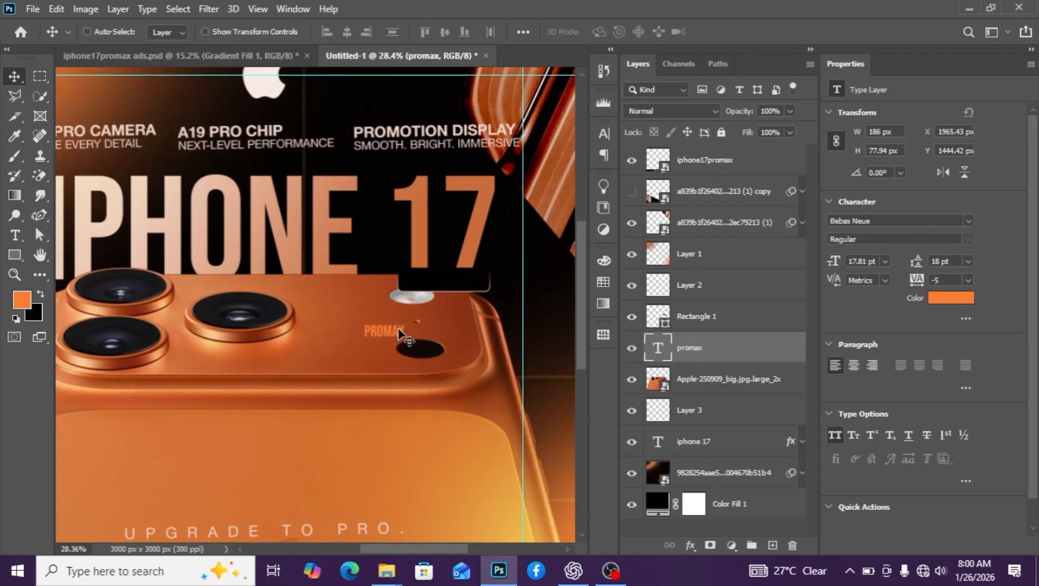
{"action": "left_click_drag", "start_coordinate": [408, 339], "coordinate": [450, 304]}
{"action": "left_click_drag", "start_coordinate": [770, 355], "coordinate": [754, 304]}
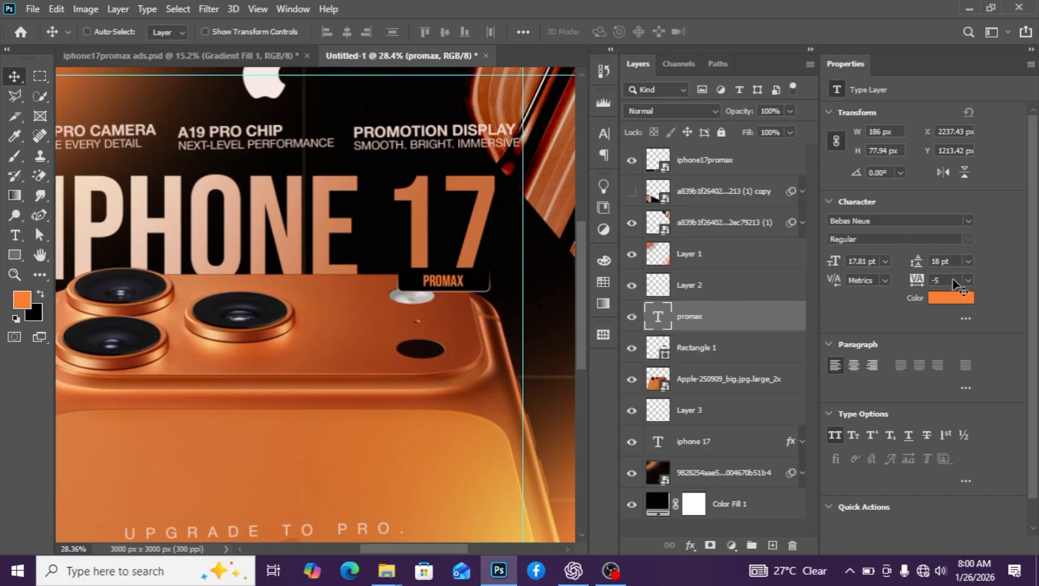
Set PROMAX to Helvetica Neue at 11.81 pt and nudge it up inside the box
{"action": "left_click", "coordinate": [969, 220]}
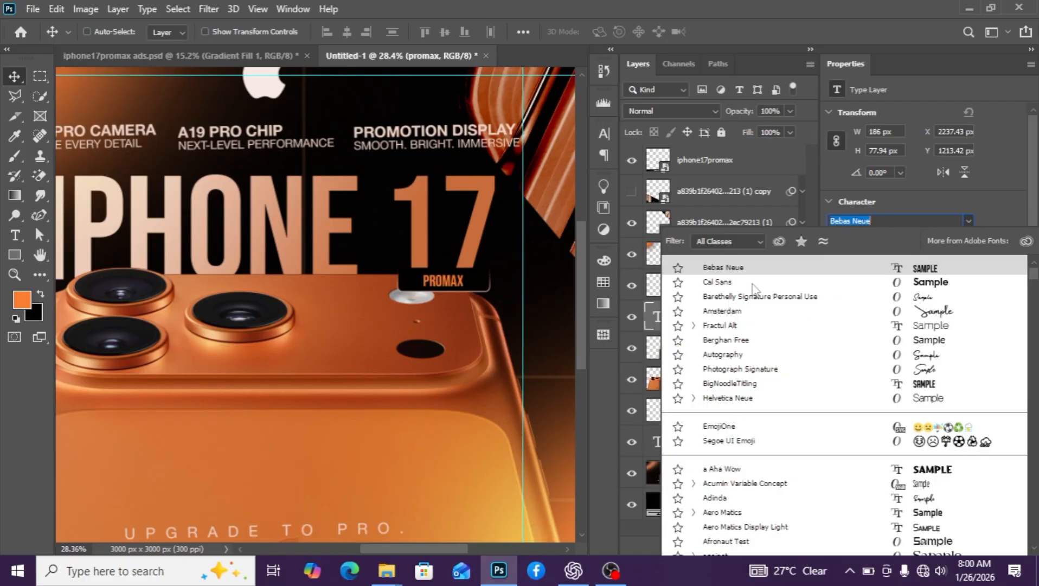
{"action": "left_click", "coordinate": [742, 398]}
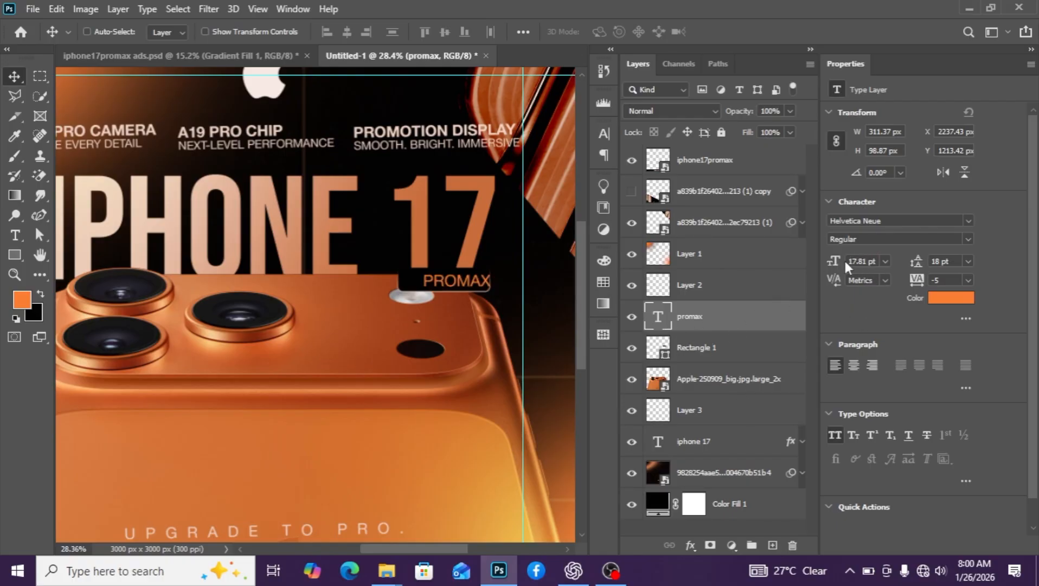
{"action": "left_click", "coordinate": [830, 263]}
{"action": "left_click_drag", "start_coordinate": [831, 263], "coordinate": [831, 263]}
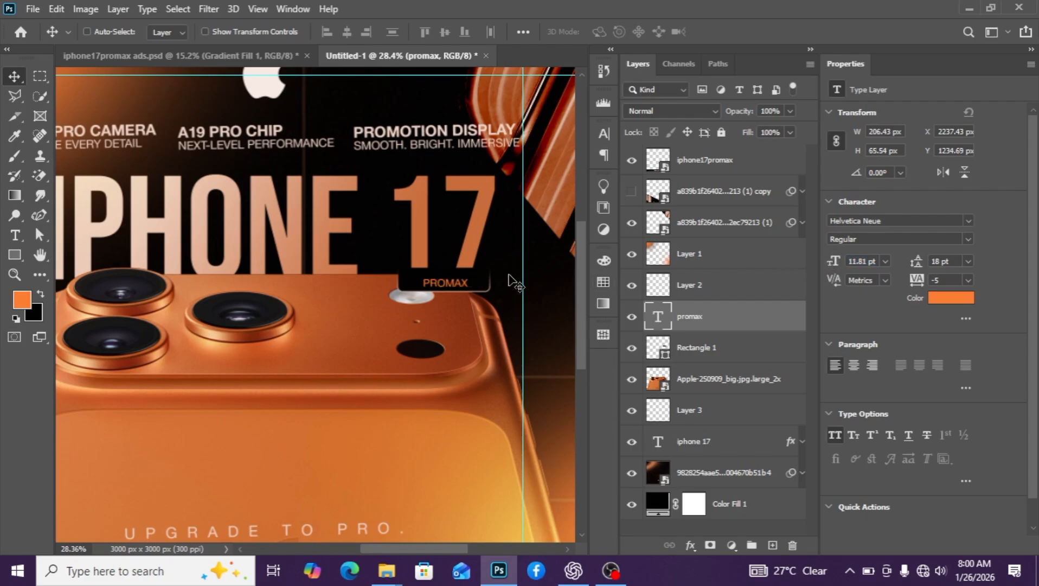
{"action": "left_click_drag", "start_coordinate": [459, 286], "coordinate": [459, 281]}
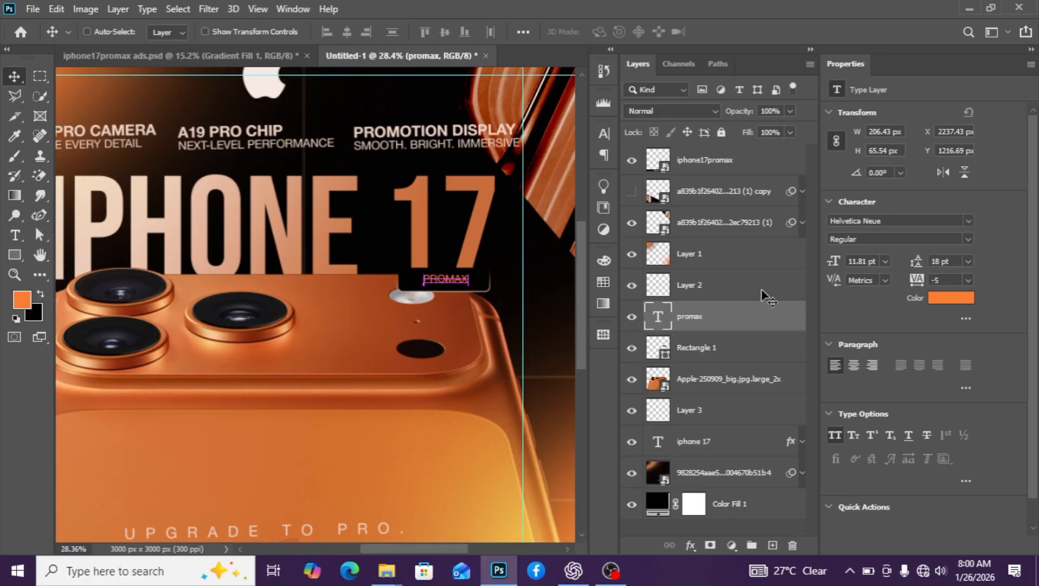
Color the PROMAX text peach, sampled from the IPHONE headline, and nudge it down
{"action": "left_click", "coordinate": [959, 297]}
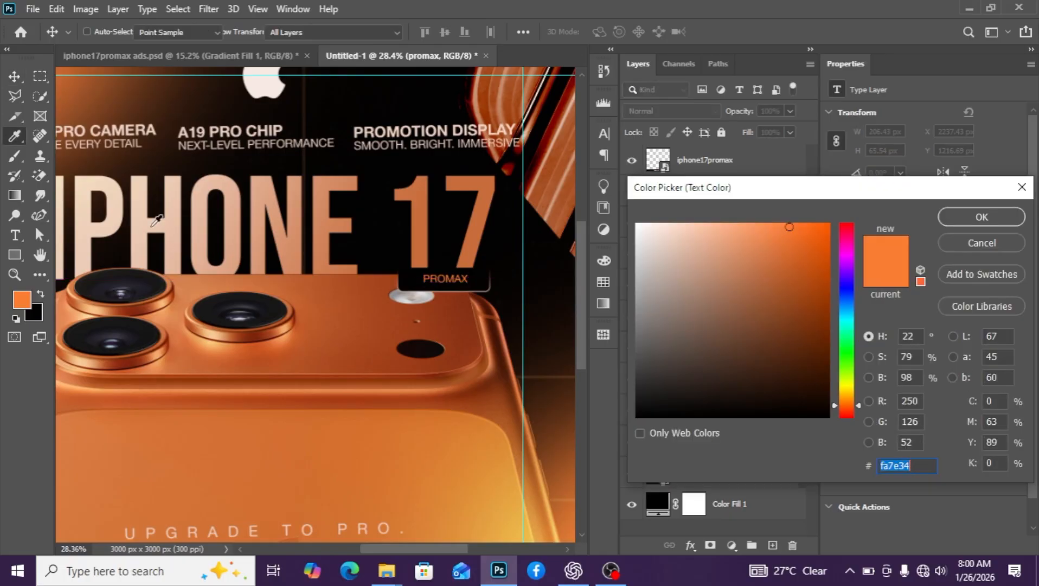
{"action": "left_click", "coordinate": [144, 222]}
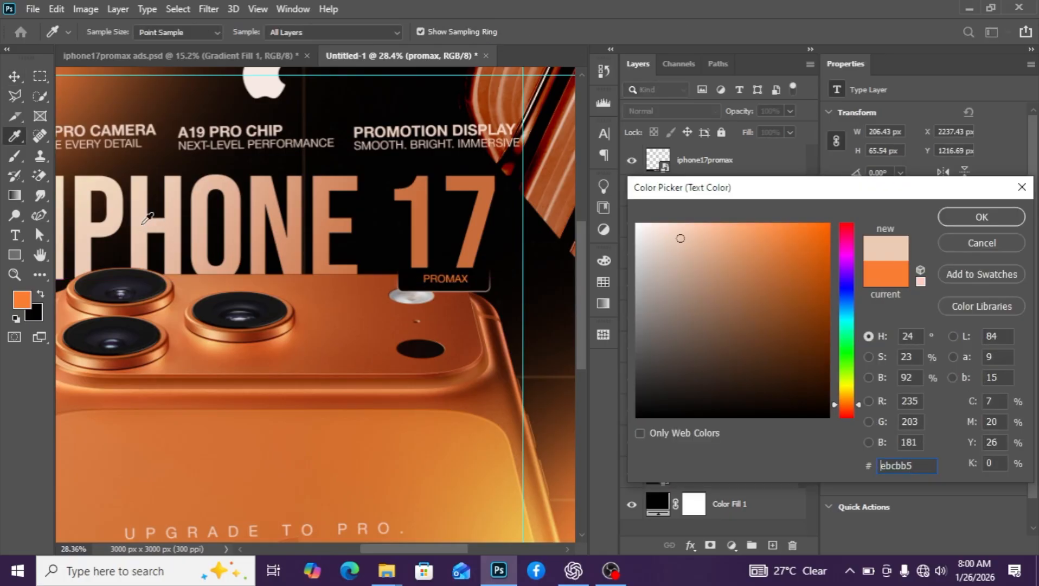
{"action": "left_click", "coordinate": [968, 218]}
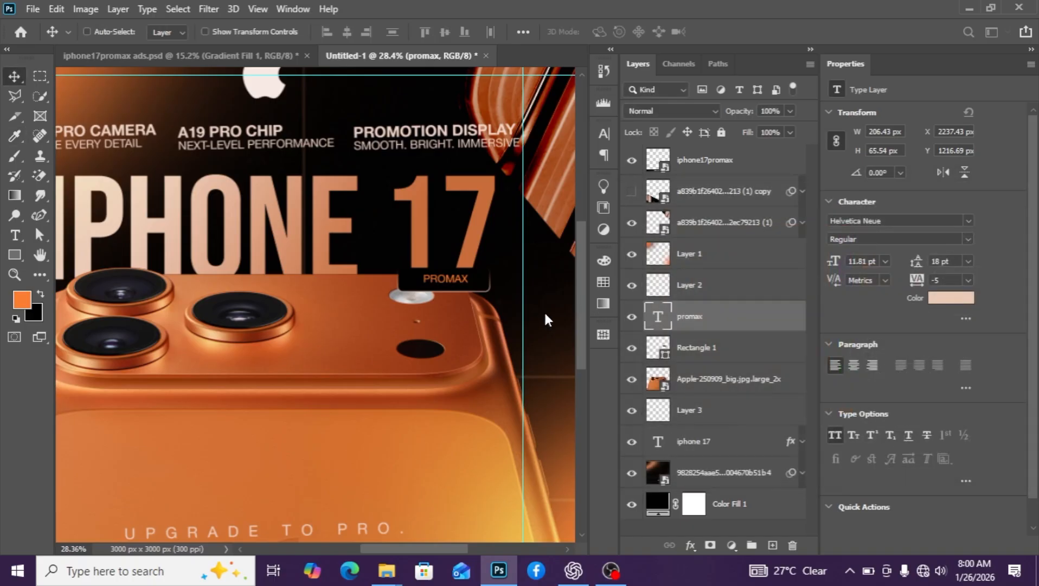
{"action": "key", "text": "Down"}
{"action": "key", "text": "Down"}
{"action": "key", "text": "Down"}
{"action": "key", "text": "Down"}
{"action": "key", "text": "Down"}
{"action": "key", "text": "Down"}
{"action": "key", "text": "Down"}
{"action": "key", "text": "Down"}
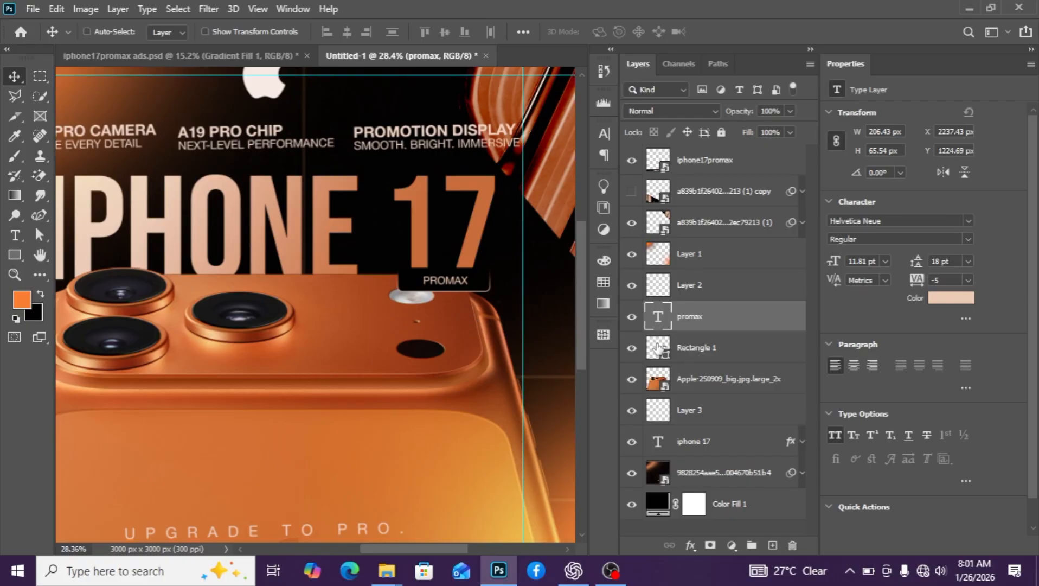
Center PROMAX horizontally and vertically inside the Rectangle 1 outline
{"action": "left_click", "coordinate": [659, 350]}
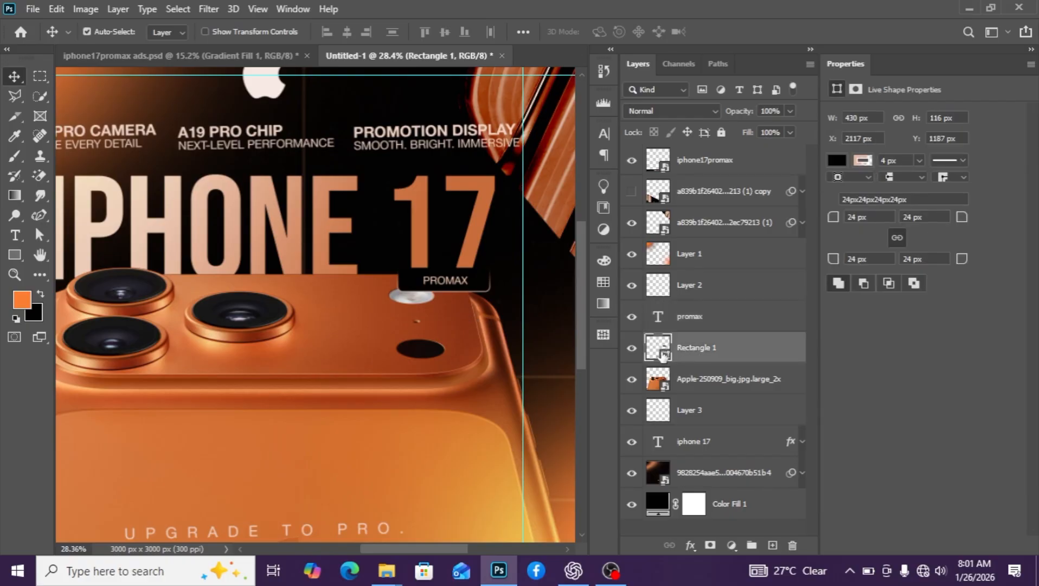
{"action": "left_click", "coordinate": [662, 355], "text": "ctrl"}
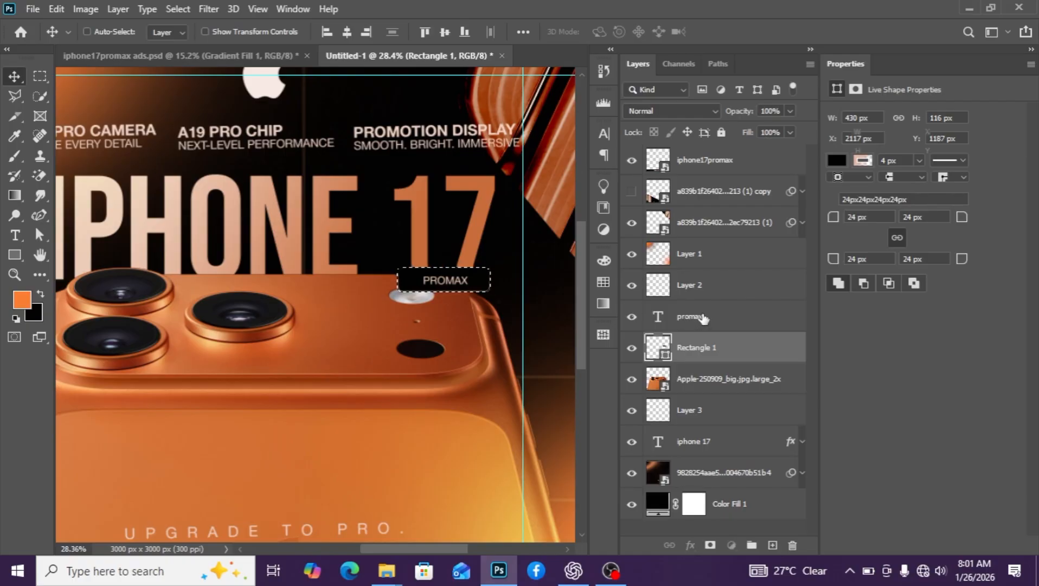
{"action": "left_click", "coordinate": [703, 318]}
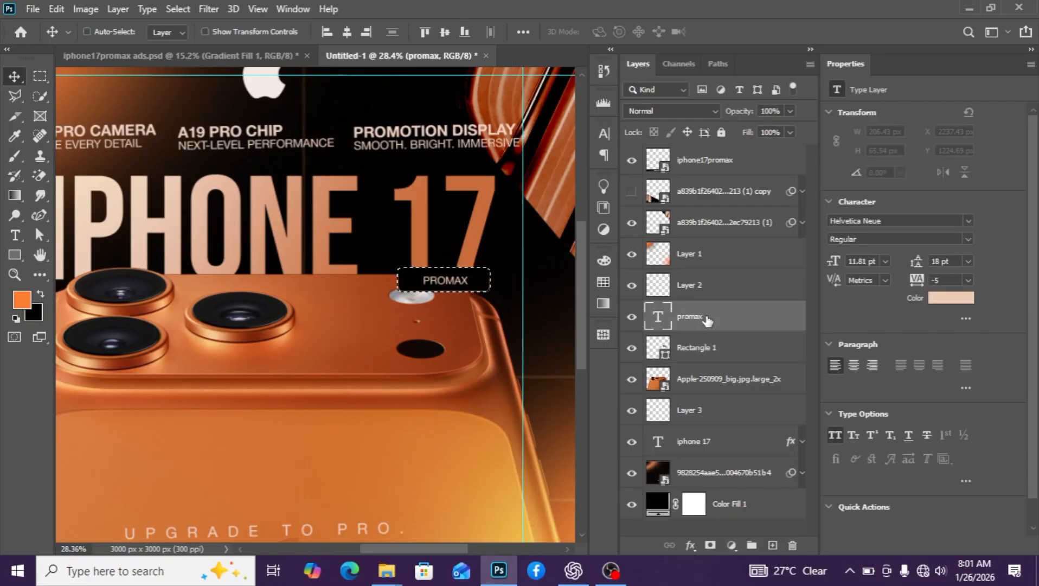
{"action": "left_click", "coordinate": [347, 33]}
{"action": "left_click", "coordinate": [445, 31]}
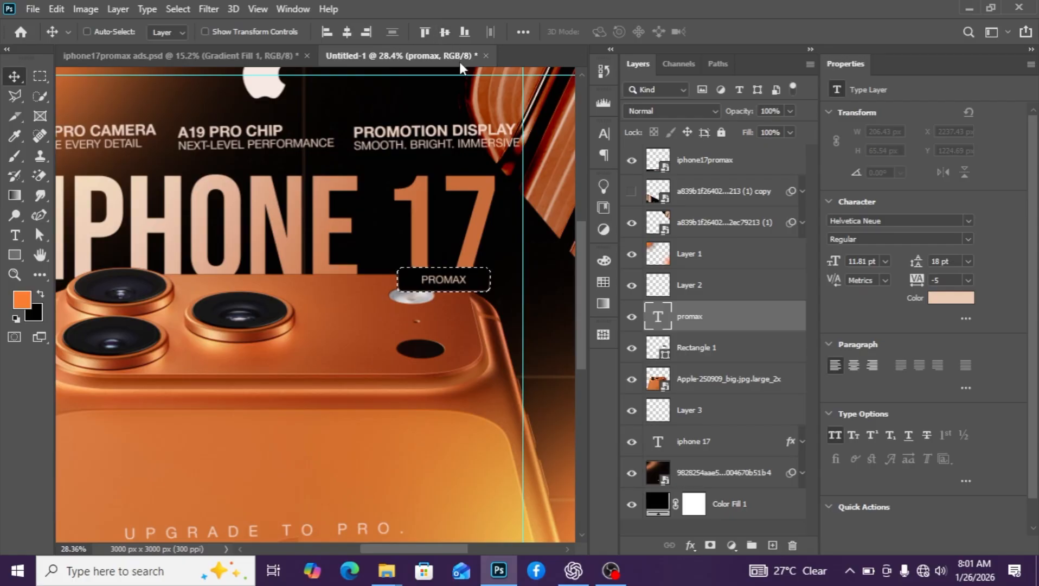
{"action": "key", "text": "ctrl+d"}
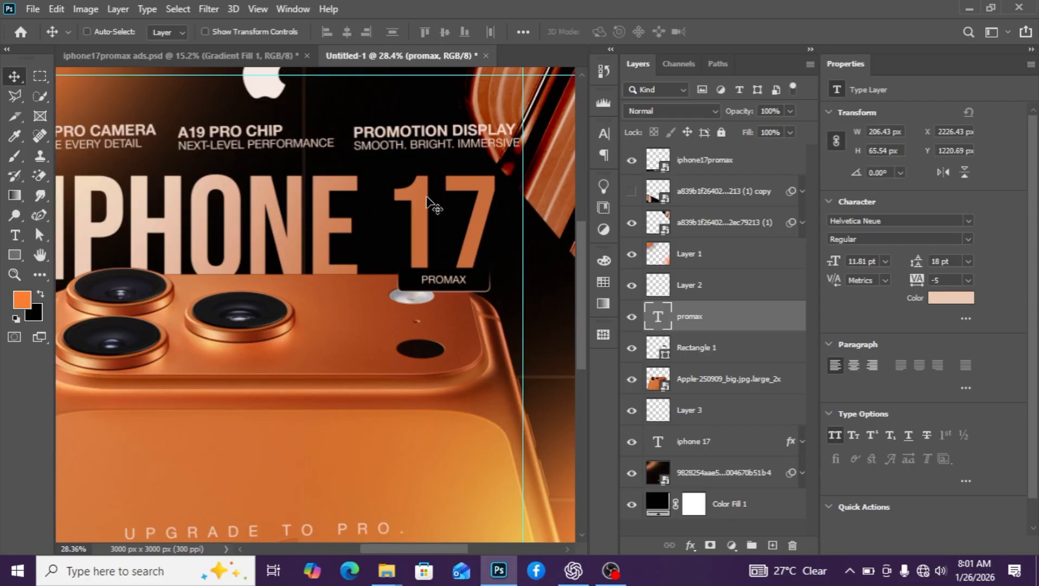
{"action": "scroll", "coordinate": [427, 201], "scroll_direction": "down", "scroll_amount": 5}
{"action": "scroll", "coordinate": [465, 272], "scroll_direction": "up", "scroll_amount": 2}
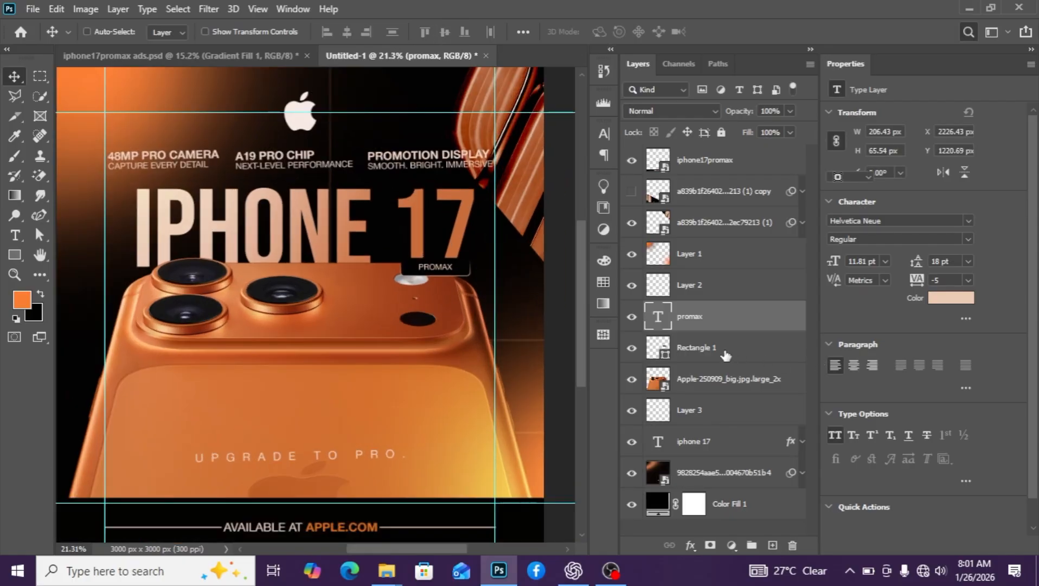
Group Rectangle 1 and the PROMAX text into a group named promax
{"action": "left_click", "coordinate": [721, 351]}
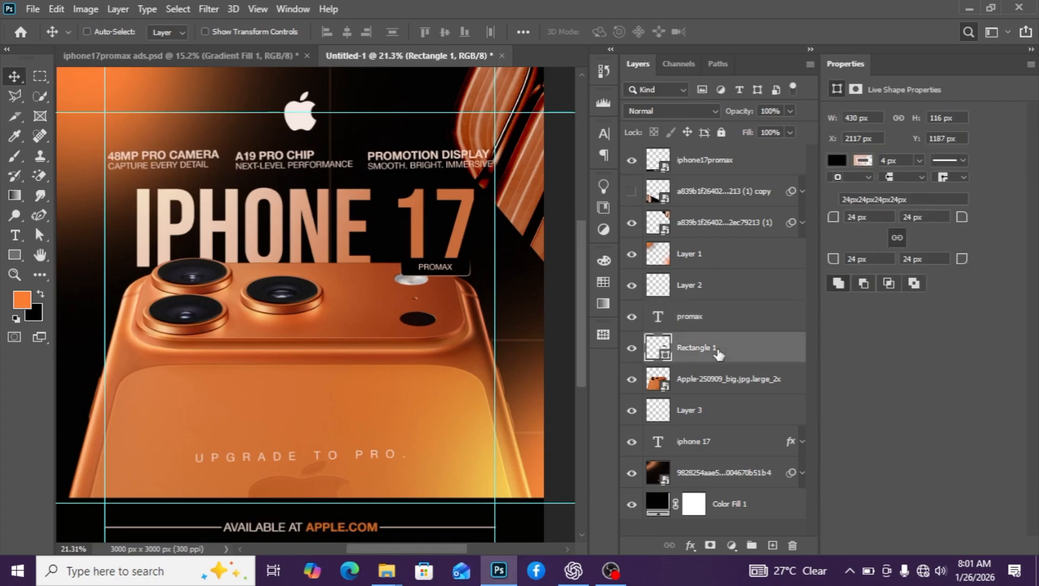
{"action": "left_click", "coordinate": [717, 326], "text": "ctrl"}
{"action": "key", "text": "ctrl+g"}
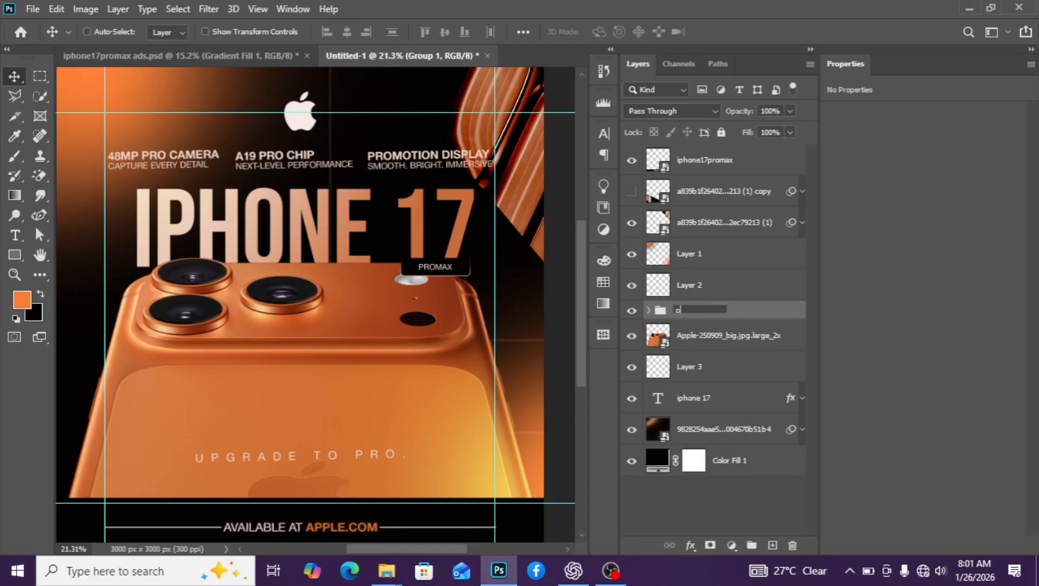
{"action": "type", "text": "romax"}
{"action": "key", "text": "Return"}
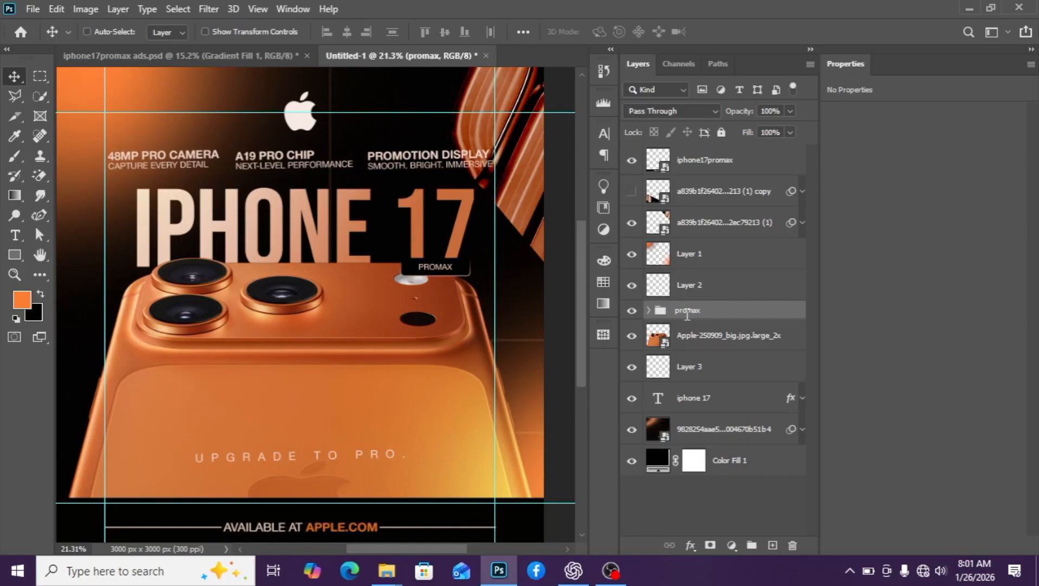
Rotate the promax badge about -3.3°, then select the hidden streak image copy
{"action": "key", "text": "ctrl+t"}
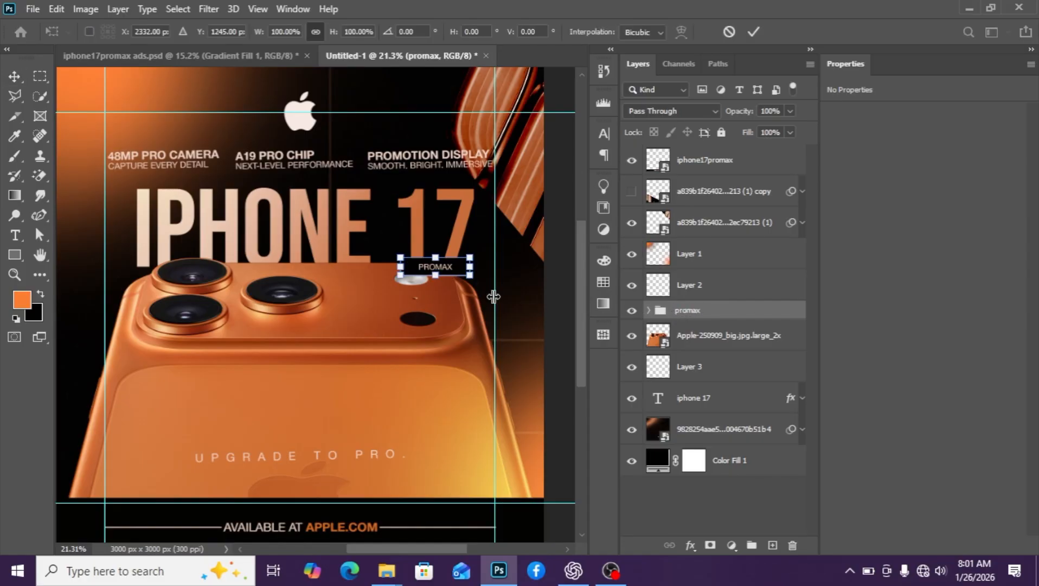
{"action": "scroll", "coordinate": [491, 293], "scroll_direction": "up", "scroll_amount": 2}
{"action": "left_click_drag", "start_coordinate": [473, 280], "coordinate": [480, 275]}
{"action": "key", "text": "Return"}
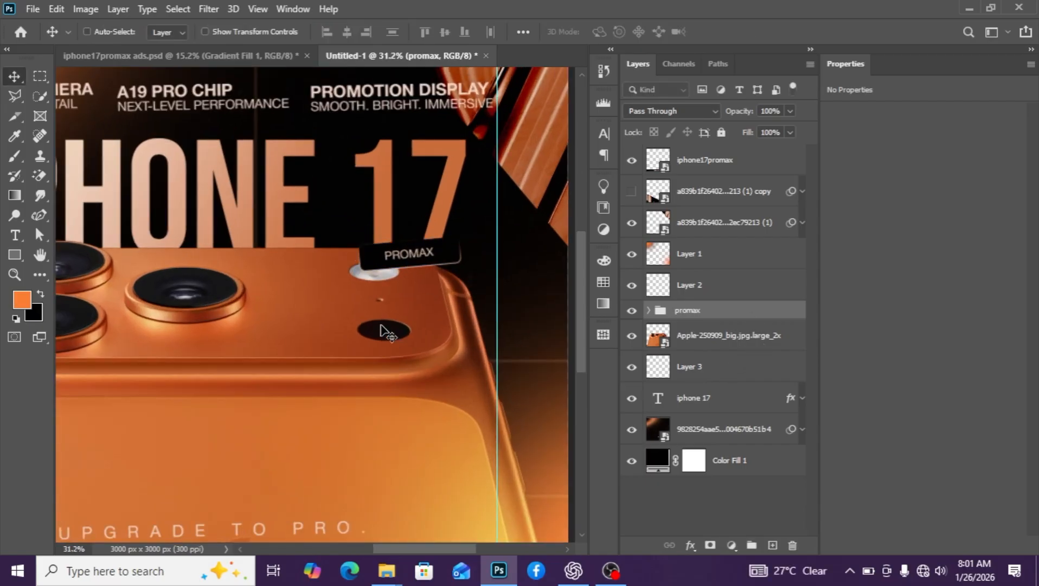
{"action": "scroll", "coordinate": [379, 317], "scroll_direction": "down", "scroll_amount": 2}
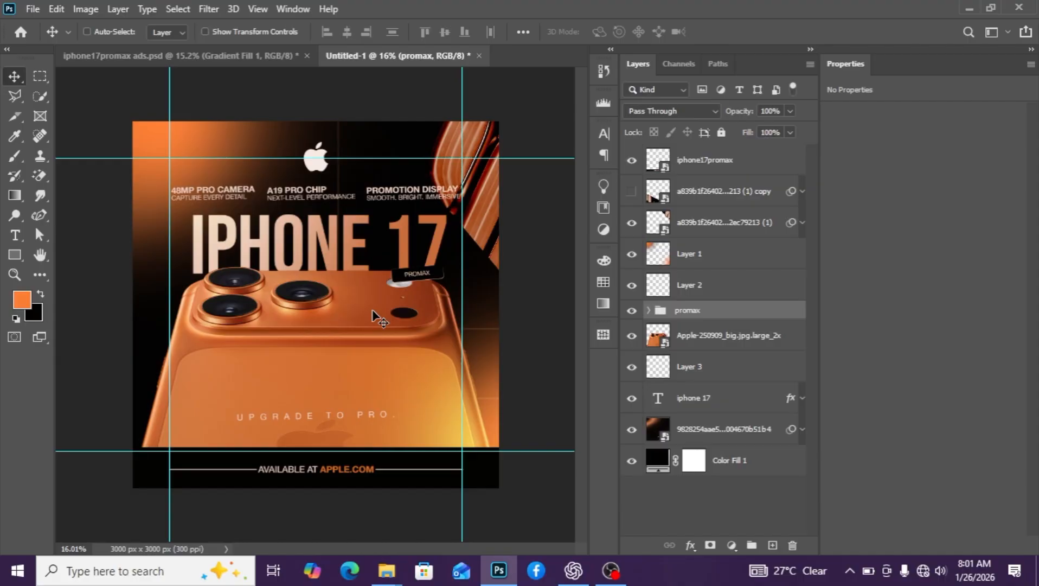
{"action": "scroll", "coordinate": [380, 317], "scroll_direction": "down", "scroll_amount": 1}
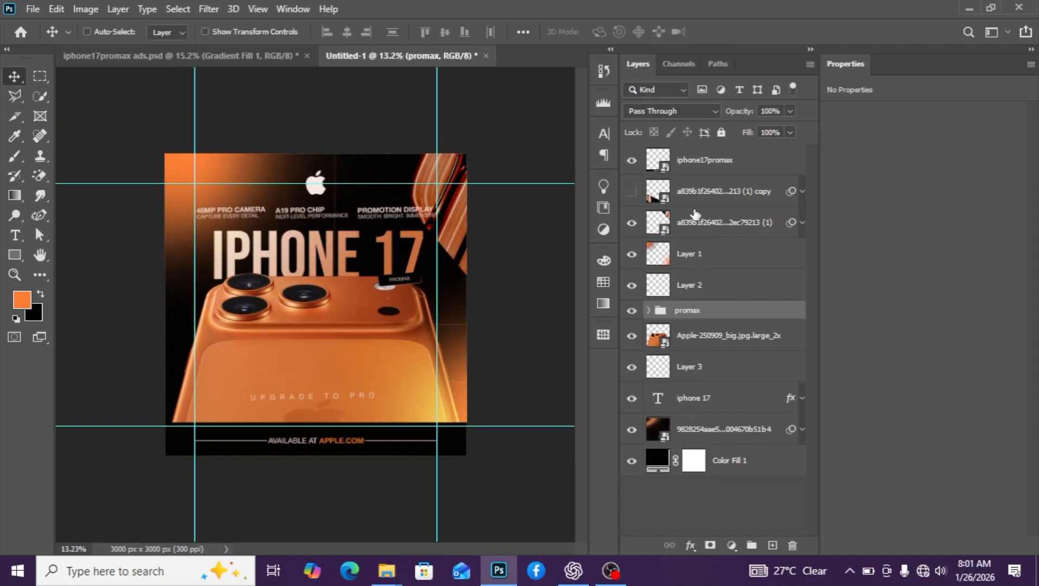
{"action": "left_click", "coordinate": [661, 194]}
Show the streak image copy, then enlarge, rotate and move it up-left
{"action": "left_click", "coordinate": [632, 191]}
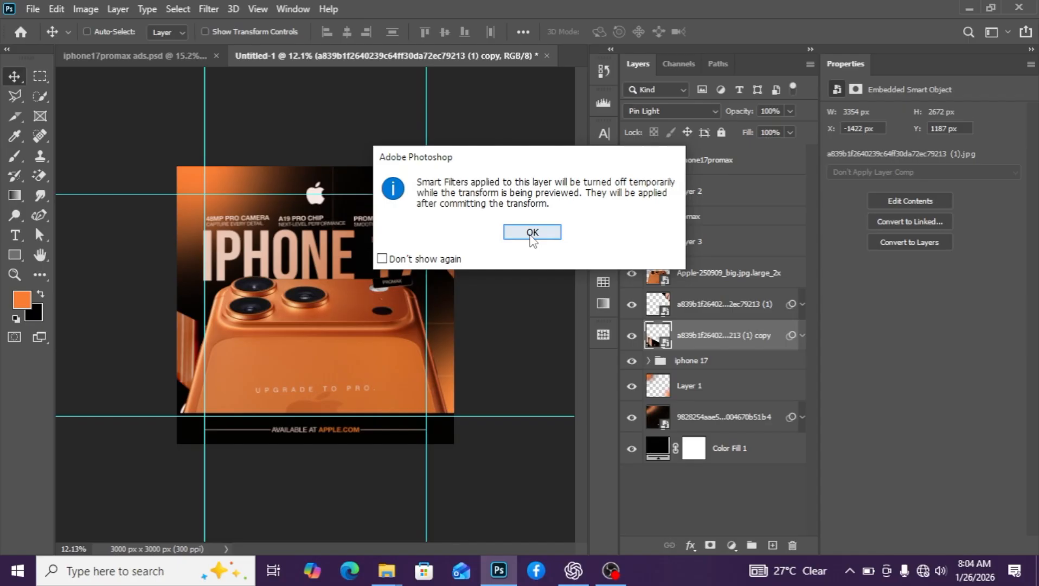
{"action": "left_click", "coordinate": [531, 232]}
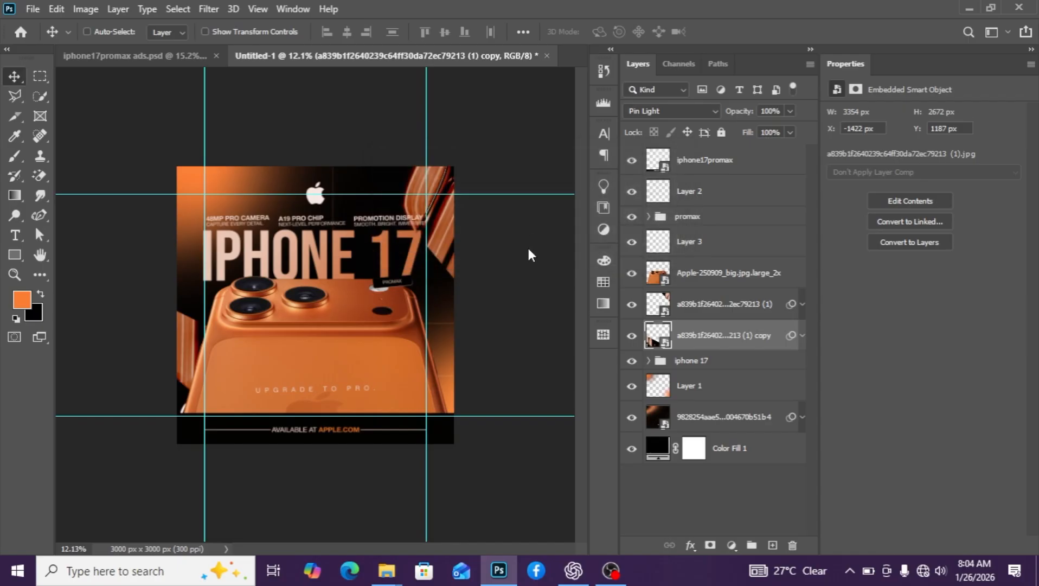
{"action": "left_click_drag", "start_coordinate": [370, 394], "coordinate": [413, 379]}
{"action": "left_click_drag", "start_coordinate": [460, 437], "coordinate": [352, 230]}
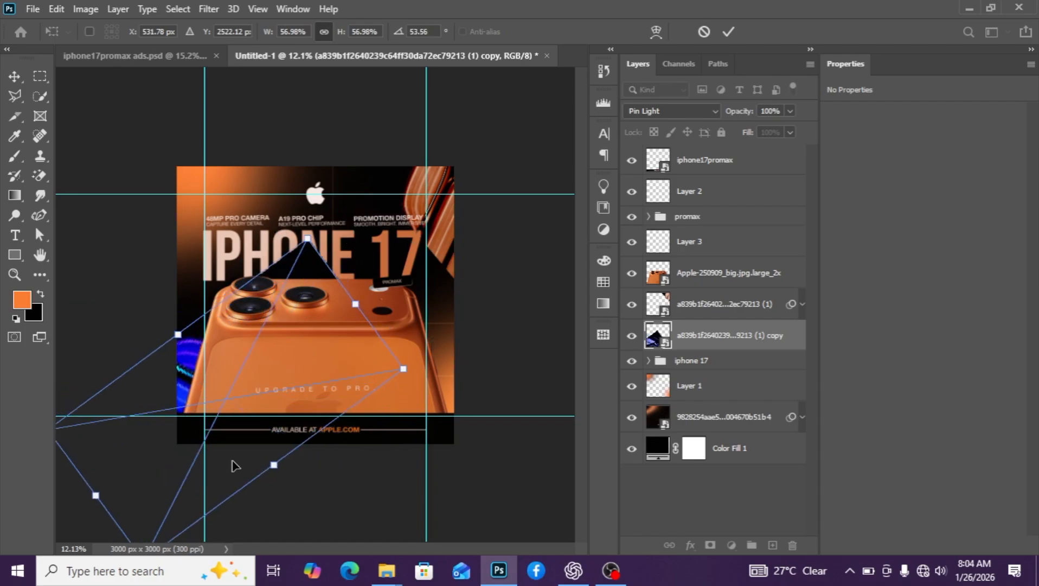
{"action": "left_click_drag", "start_coordinate": [211, 394], "coordinate": [188, 366]}
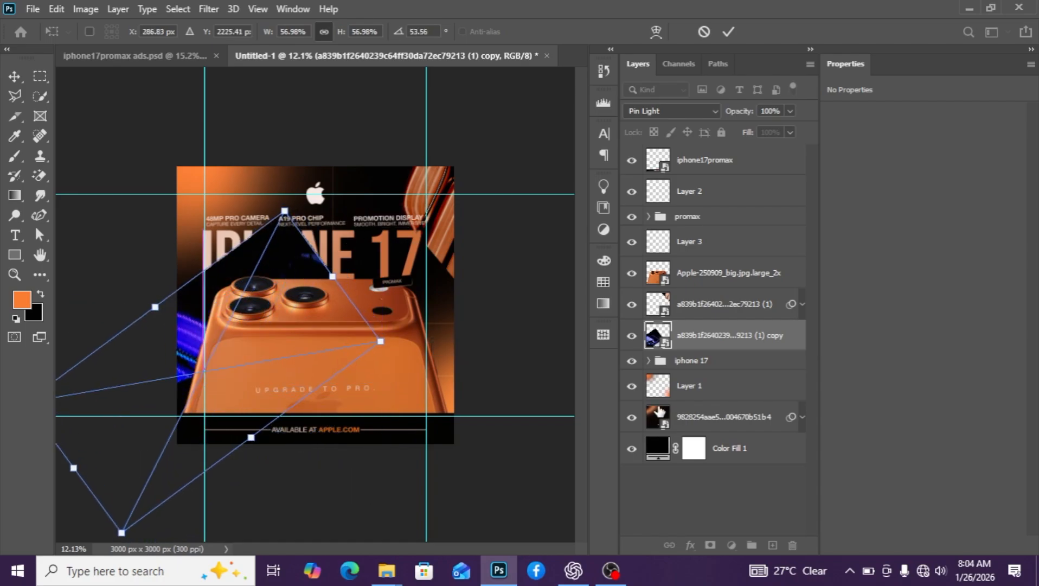
{"action": "left_click", "coordinate": [734, 345]}
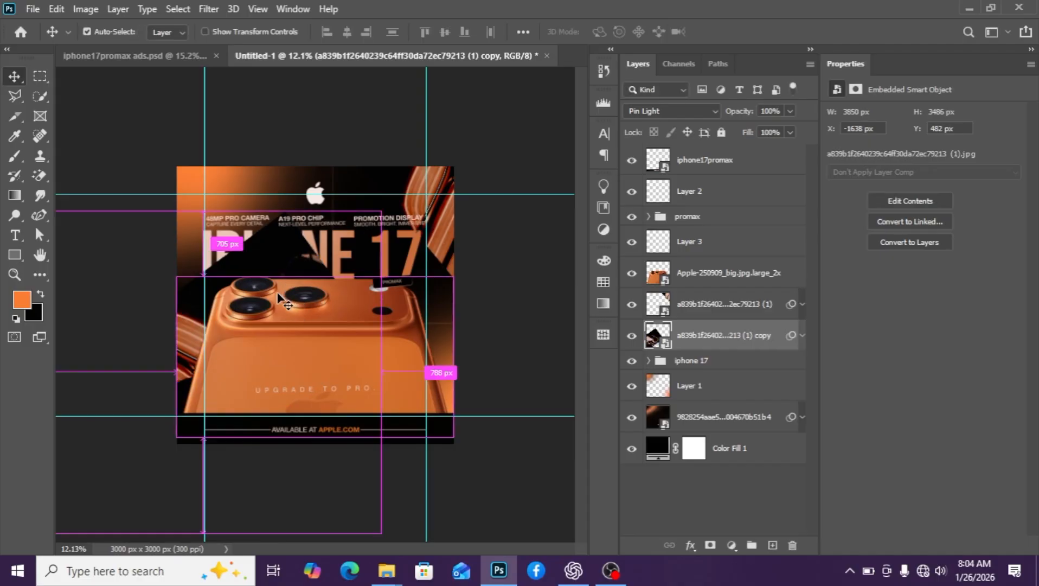
Enlarge and rotate the streak copy further and shift it left and down
{"action": "key", "text": "ctrl+t"}
{"action": "left_click", "coordinate": [531, 232]}
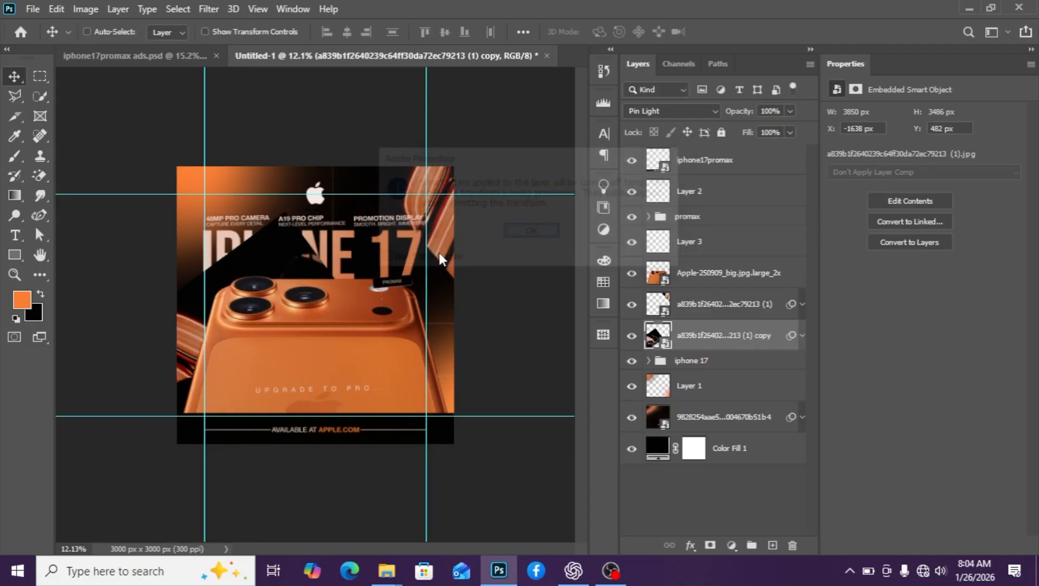
{"action": "left_click_drag", "start_coordinate": [284, 210], "coordinate": [459, 423]}
{"action": "left_click_drag", "start_coordinate": [232, 347], "coordinate": [190, 367]}
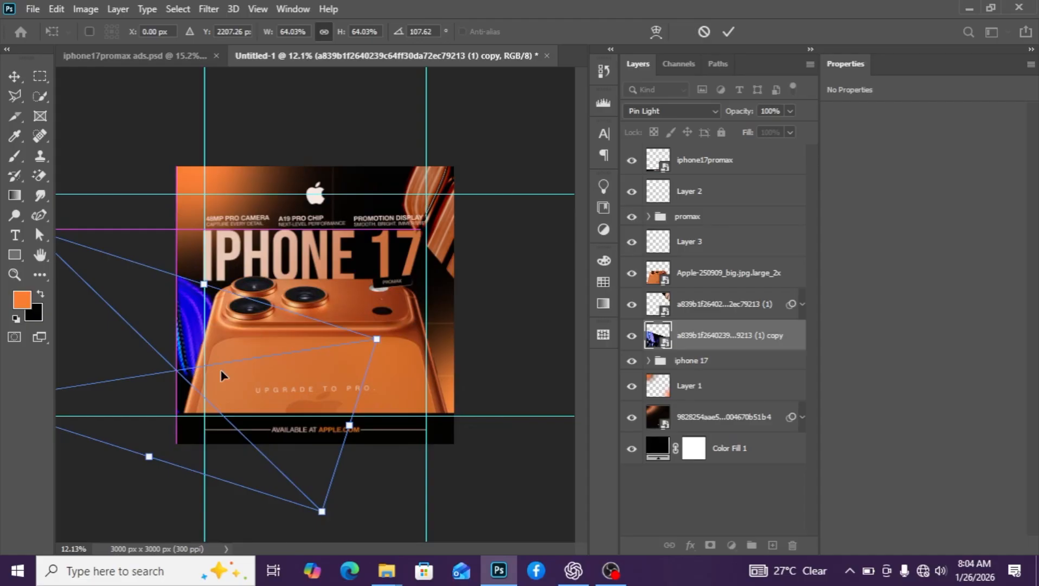
{"action": "left_click", "coordinate": [707, 335]}
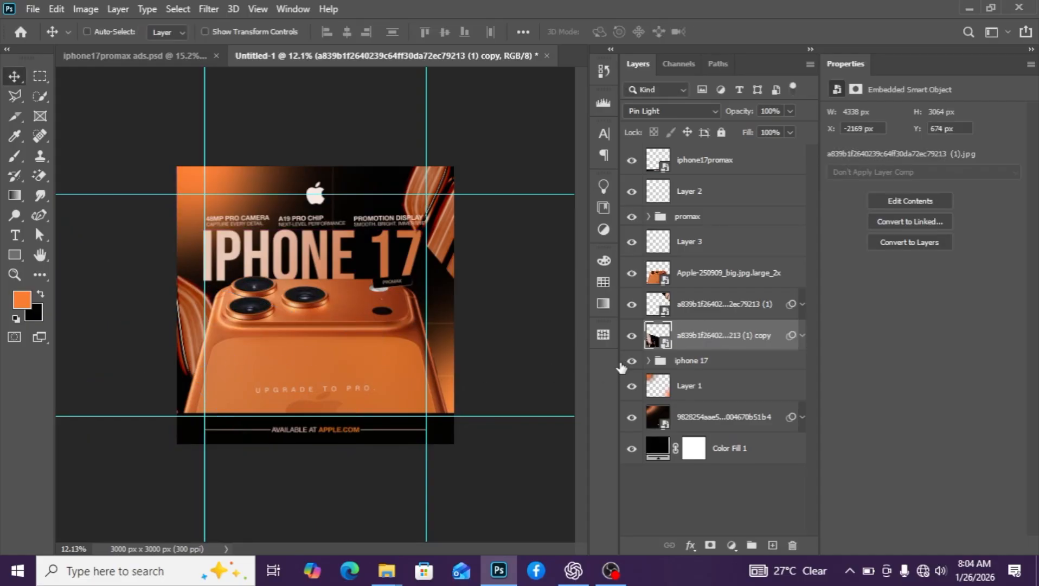
Shift the companion edge-light image right and up to X 1635 px, Y -1682 px
{"action": "left_click", "coordinate": [695, 308]}
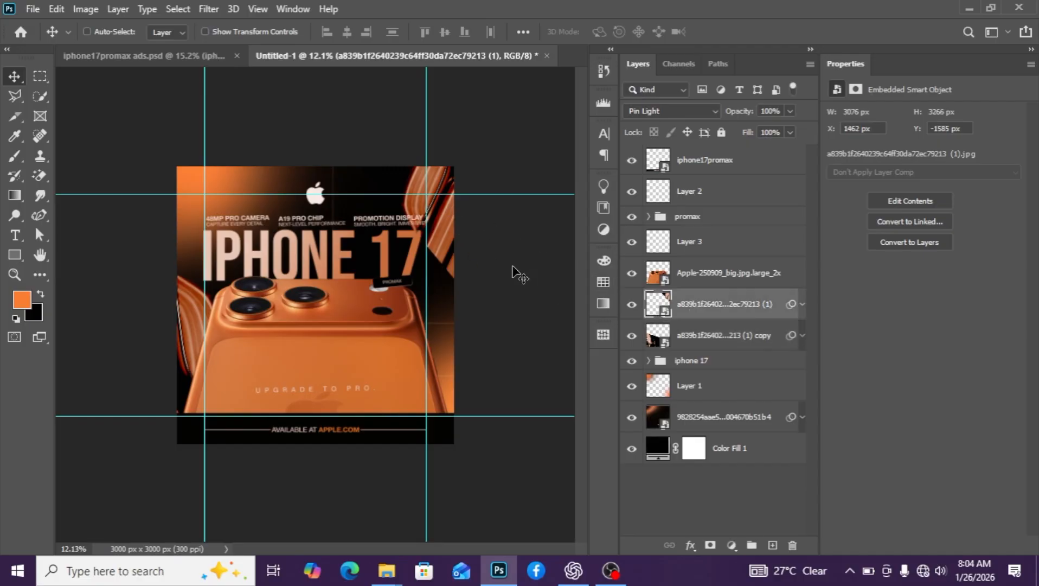
{"action": "left_click_drag", "start_coordinate": [416, 203], "coordinate": [435, 196]}
{"action": "scroll", "coordinate": [388, 352], "scroll_direction": "down", "scroll_amount": 1}
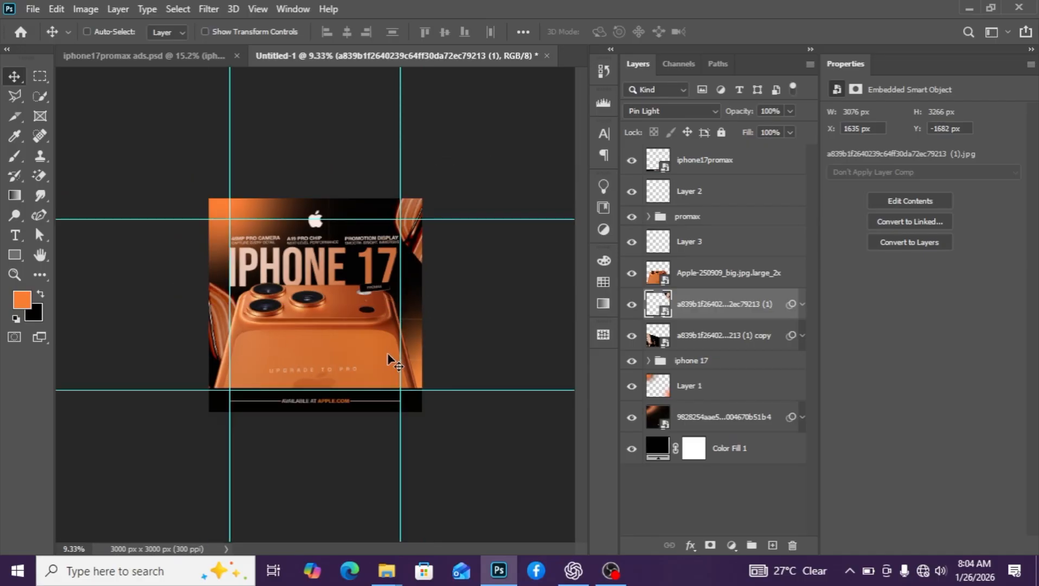
{"action": "scroll", "coordinate": [387, 352], "scroll_direction": "up", "scroll_amount": 1}
{"action": "scroll", "coordinate": [387, 353], "scroll_direction": "up", "scroll_amount": 1}
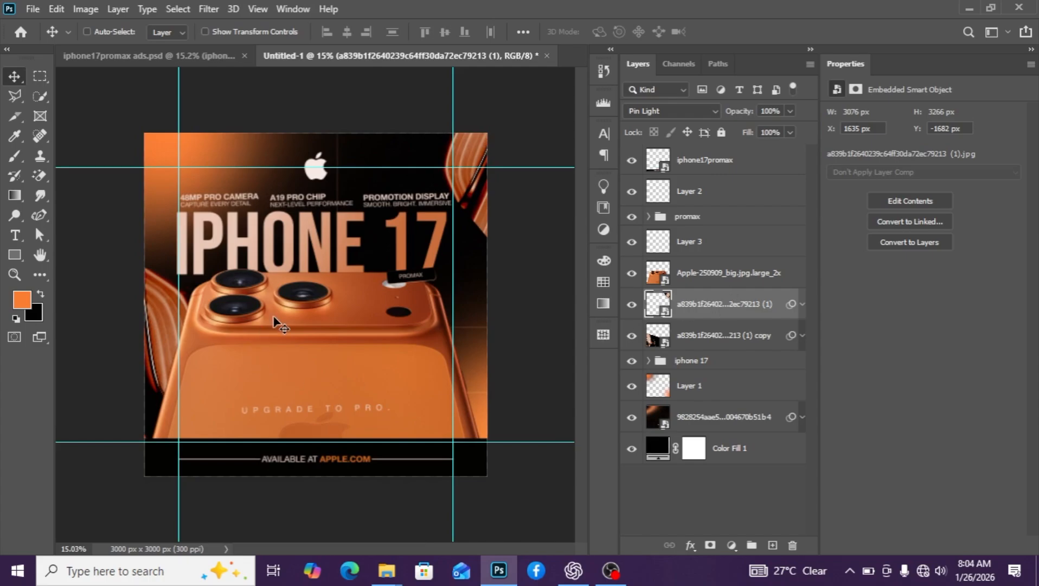
Draw a polygonal triangle selection from the top camera lens up into the headline
{"action": "left_click", "coordinate": [336, 296], "text": "ctrl"}
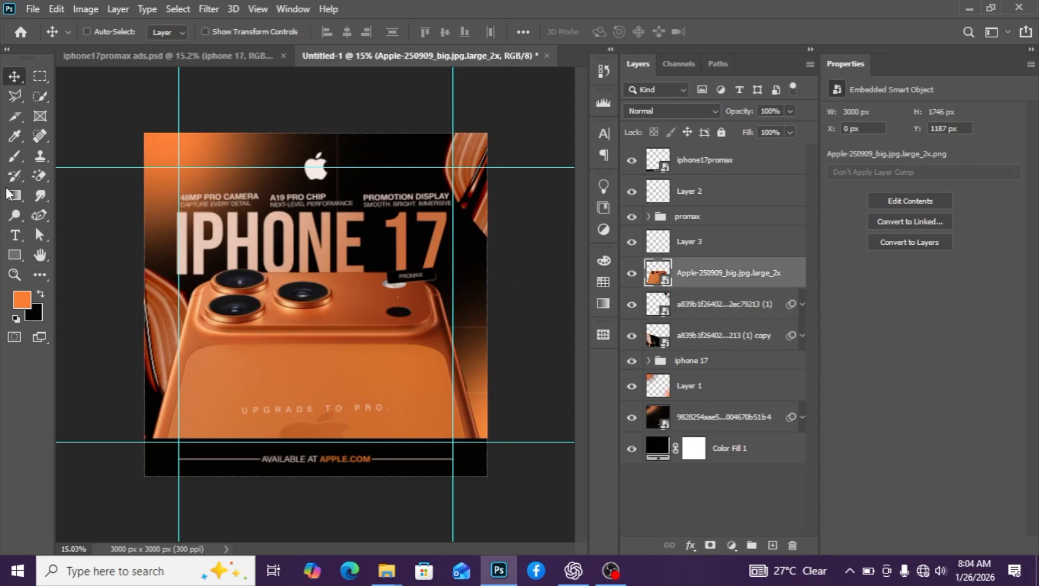
{"action": "left_click", "coordinate": [17, 99]}
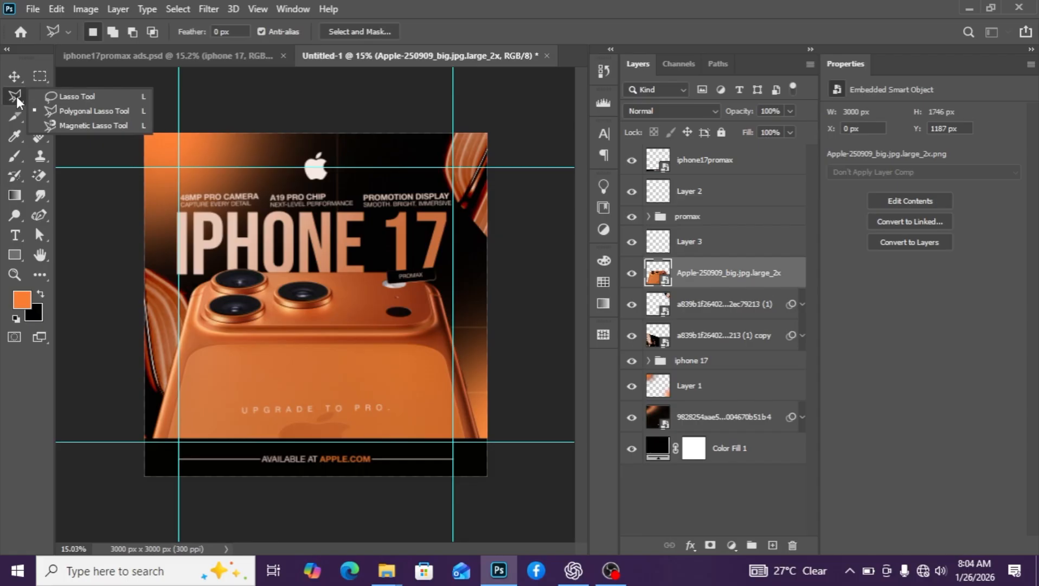
{"action": "left_click", "coordinate": [93, 110]}
{"action": "left_click", "coordinate": [180, 192]}
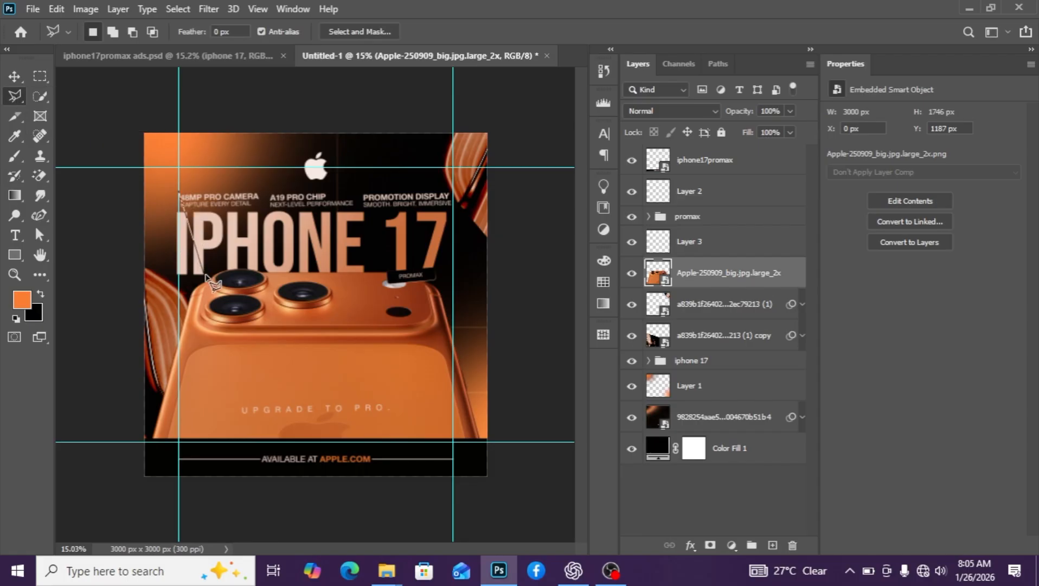
{"action": "left_click", "coordinate": [216, 278]}
{"action": "left_click", "coordinate": [264, 281]}
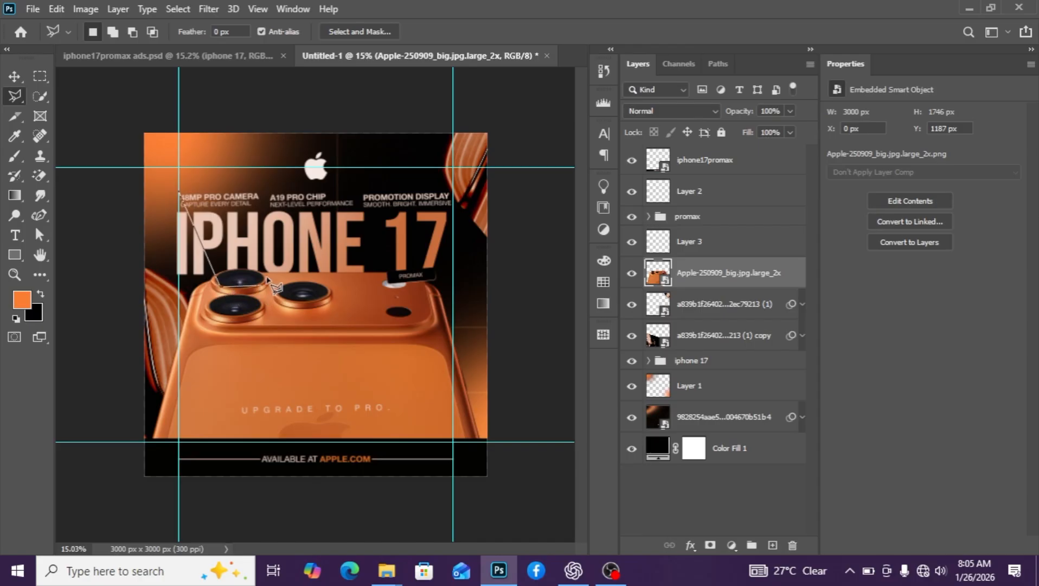
{"action": "left_click", "coordinate": [302, 200]}
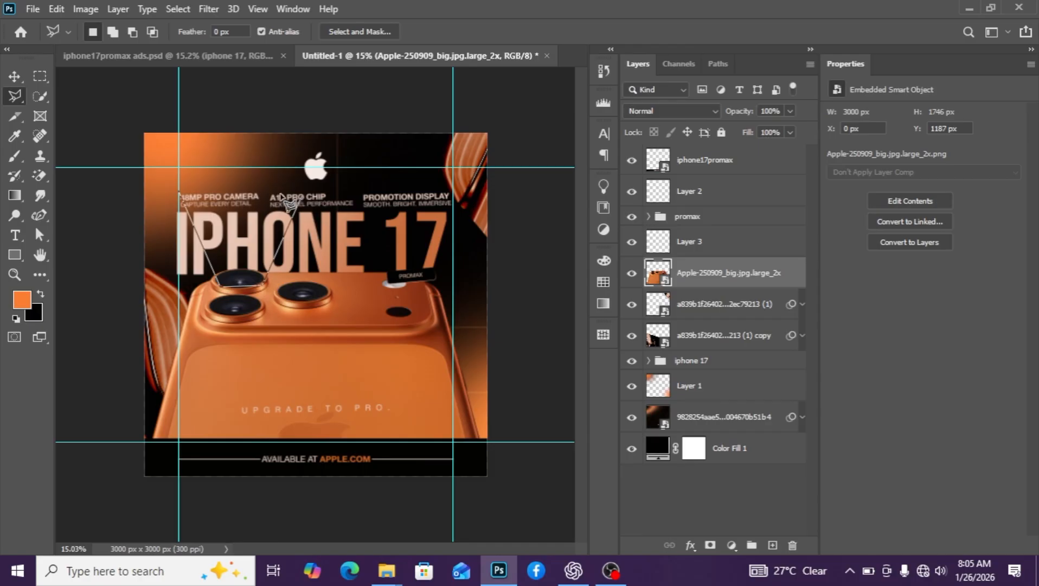
{"action": "left_click", "coordinate": [180, 197]}
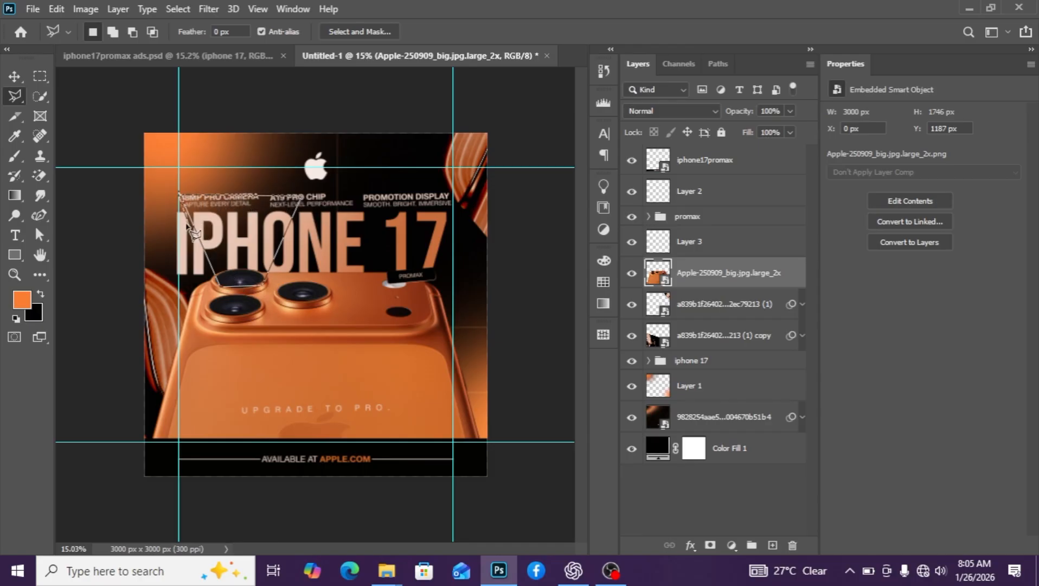
Fill the triangle with peach #eac7b5 from the headline and convert it to a smart object
{"action": "left_click", "coordinate": [732, 545]}
{"action": "left_click", "coordinate": [738, 272]}
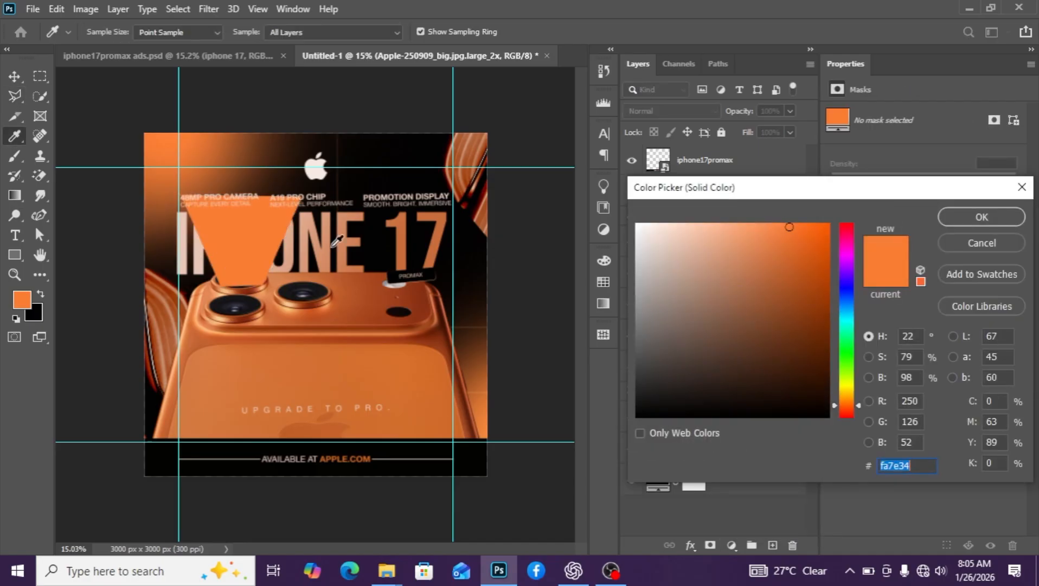
{"action": "left_click", "coordinate": [186, 240]}
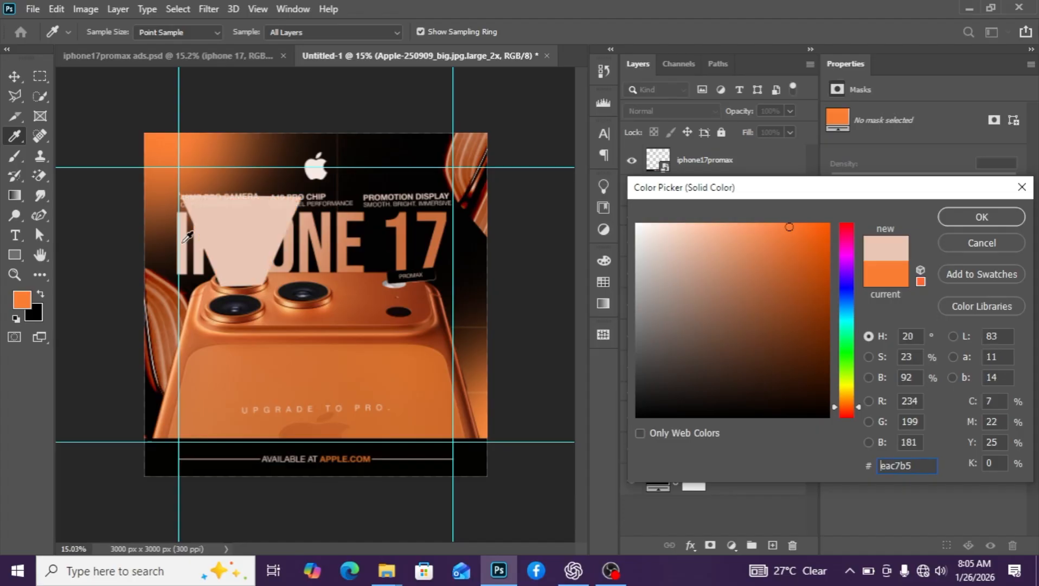
{"action": "left_click", "coordinate": [968, 217]}
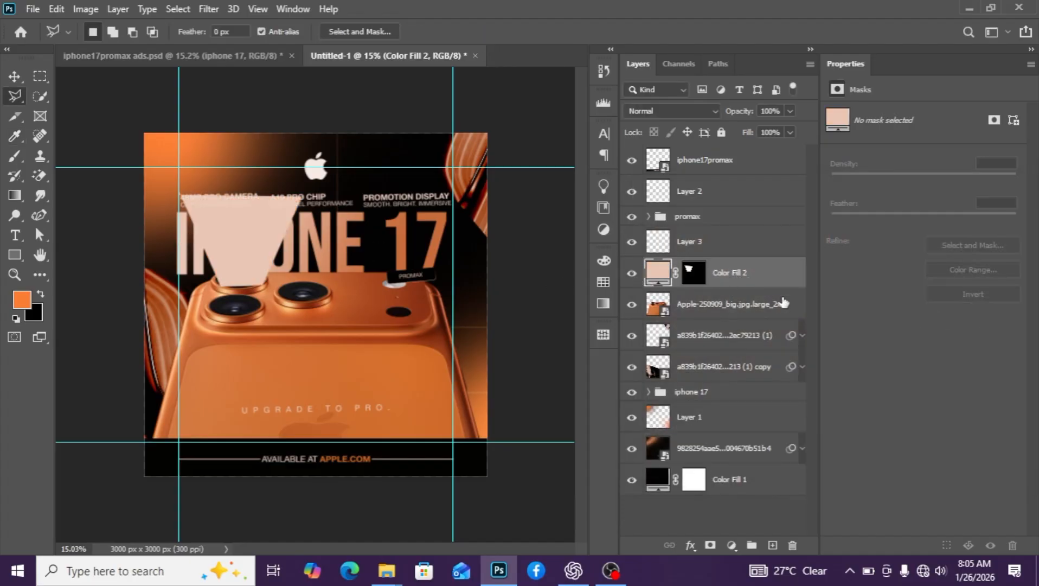
{"action": "right_click", "coordinate": [759, 278]}
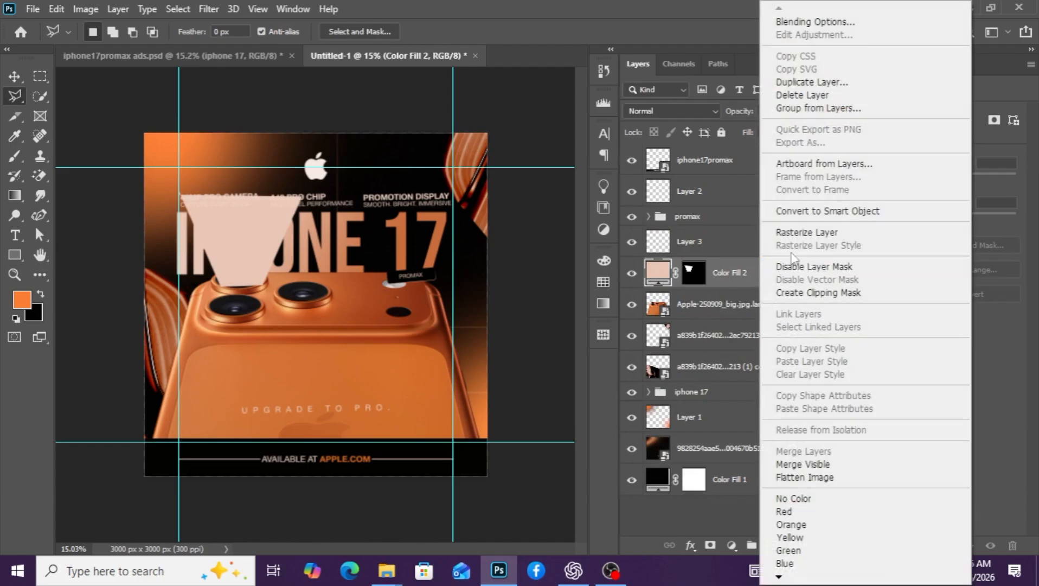
{"action": "left_click", "coordinate": [798, 217]}
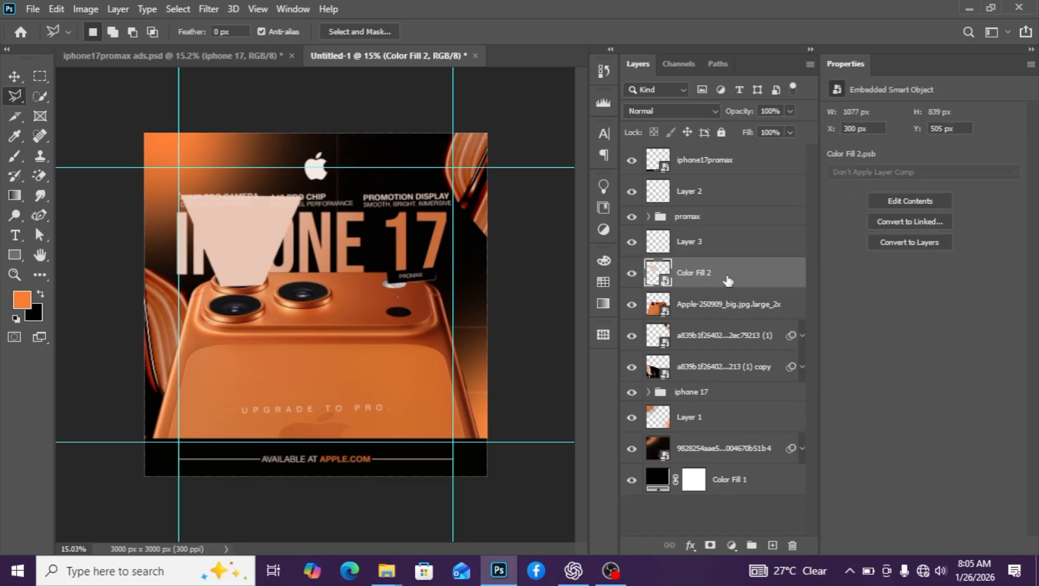
Blur the Color Fill 2 triangle with a 112.9 px Gaussian Blur smart filter
{"action": "left_click", "coordinate": [15, 76]}
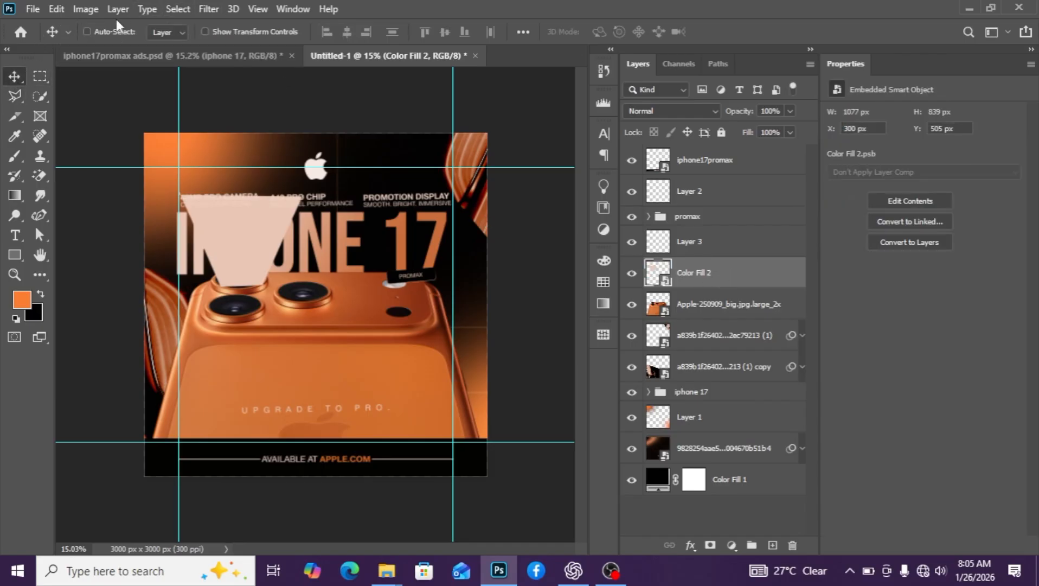
{"action": "left_click", "coordinate": [178, 9]}
{"action": "left_click", "coordinate": [163, 36]}
{"action": "left_click", "coordinate": [209, 9]}
{"action": "mouse_move", "coordinate": [225, 181]}
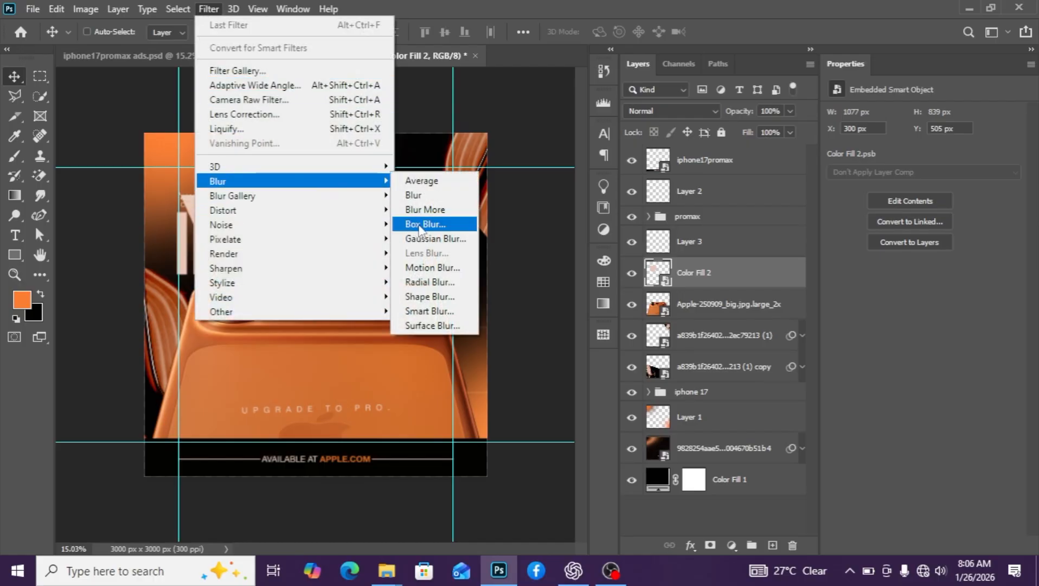
{"action": "left_click", "coordinate": [441, 239]}
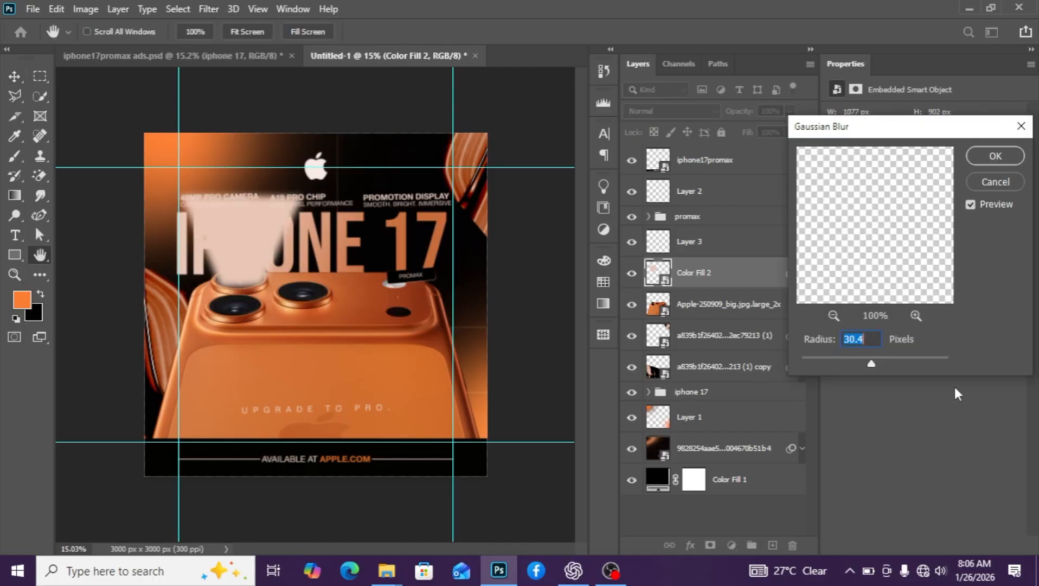
{"action": "left_click_drag", "start_coordinate": [876, 360], "coordinate": [891, 361]}
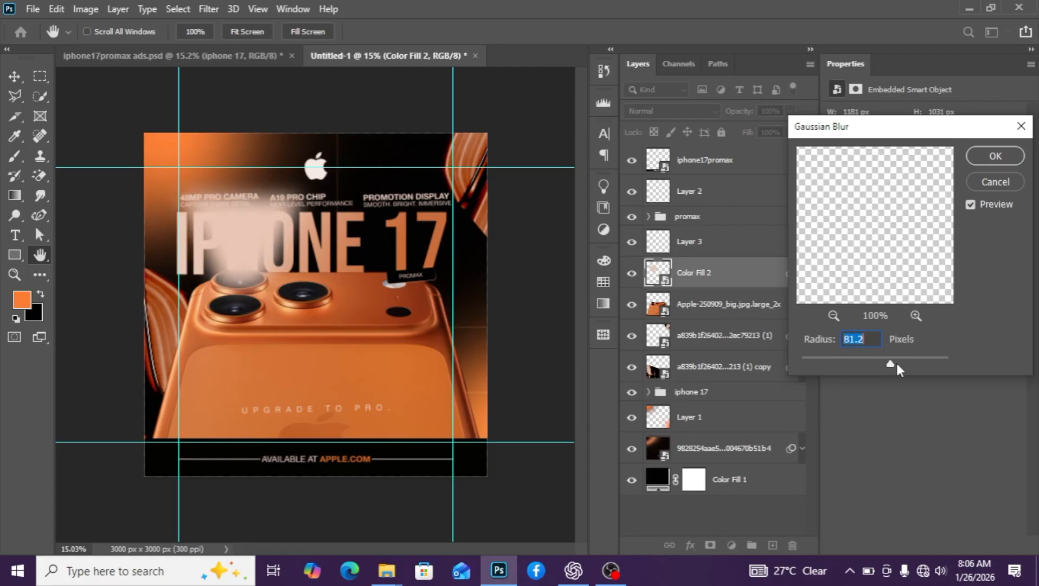
{"action": "mouse_move", "coordinate": [897, 361]}
{"action": "left_mouse_down"}
{"action": "mouse_move", "coordinate": [909, 359]}
{"action": "mouse_move", "coordinate": [899, 360]}
{"action": "left_mouse_up"}
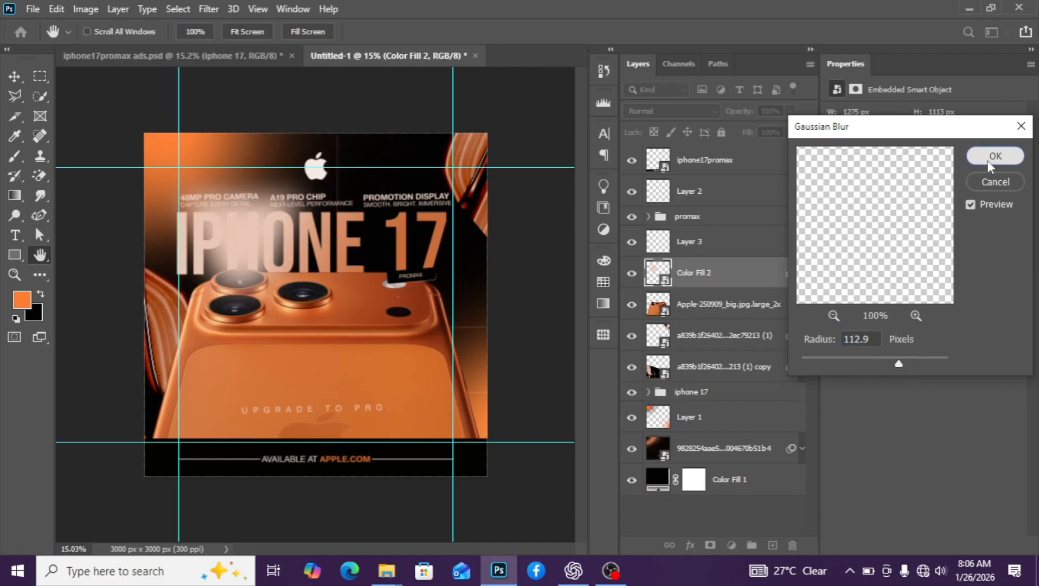
{"action": "left_click", "coordinate": [995, 156]}
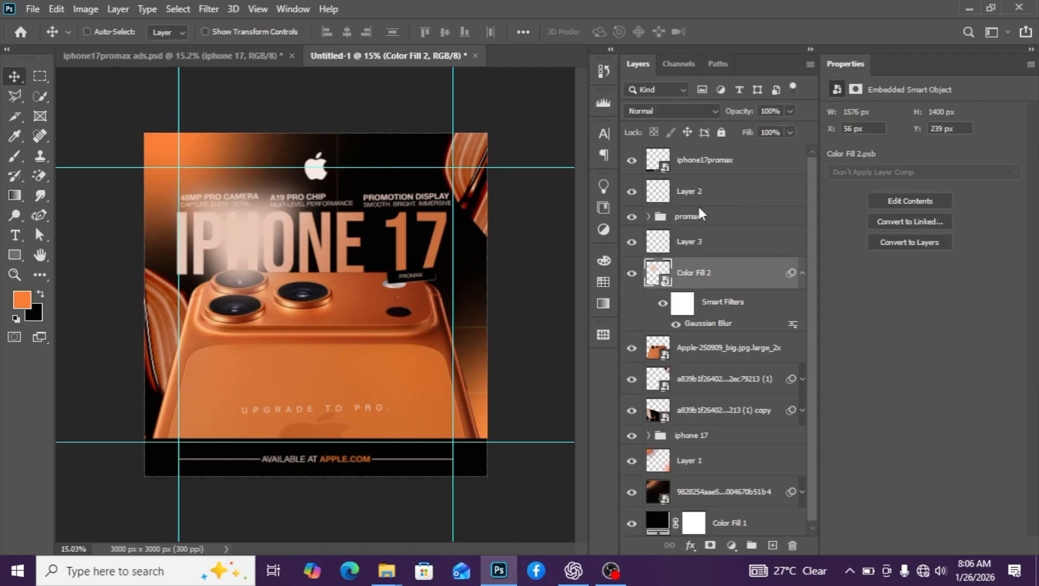
Set Color Fill 2 to Linear Dodge (Add) and nudge the glow slightly lower
{"action": "left_click", "coordinate": [671, 111]}
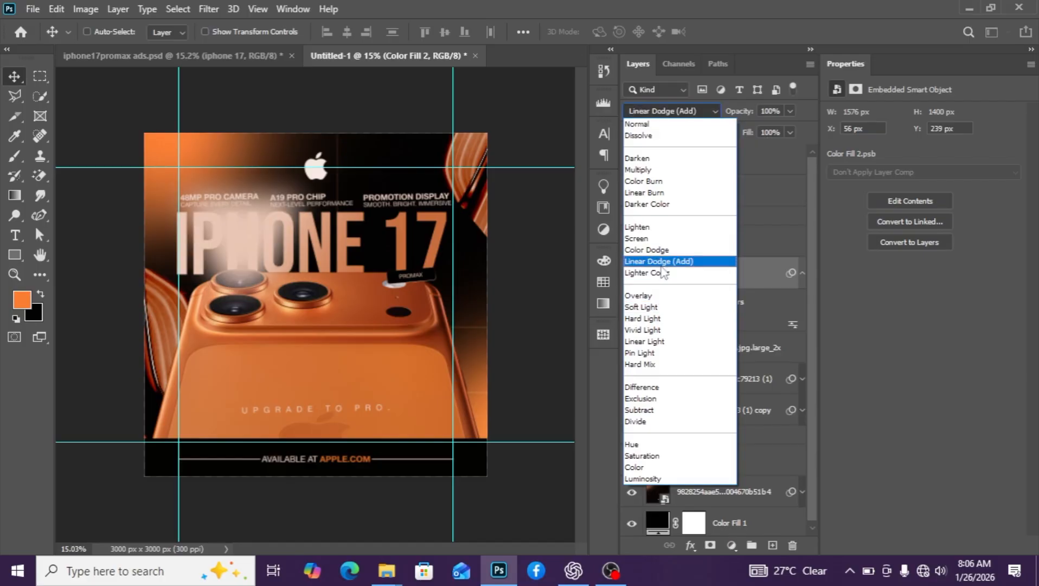
{"action": "left_click", "coordinate": [662, 266]}
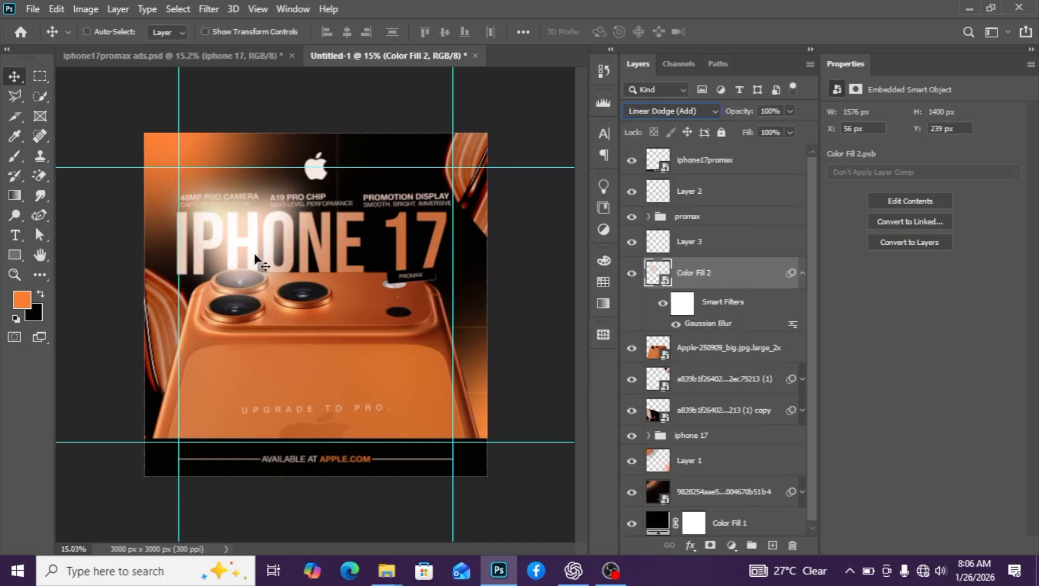
{"action": "left_click", "coordinate": [801, 272]}
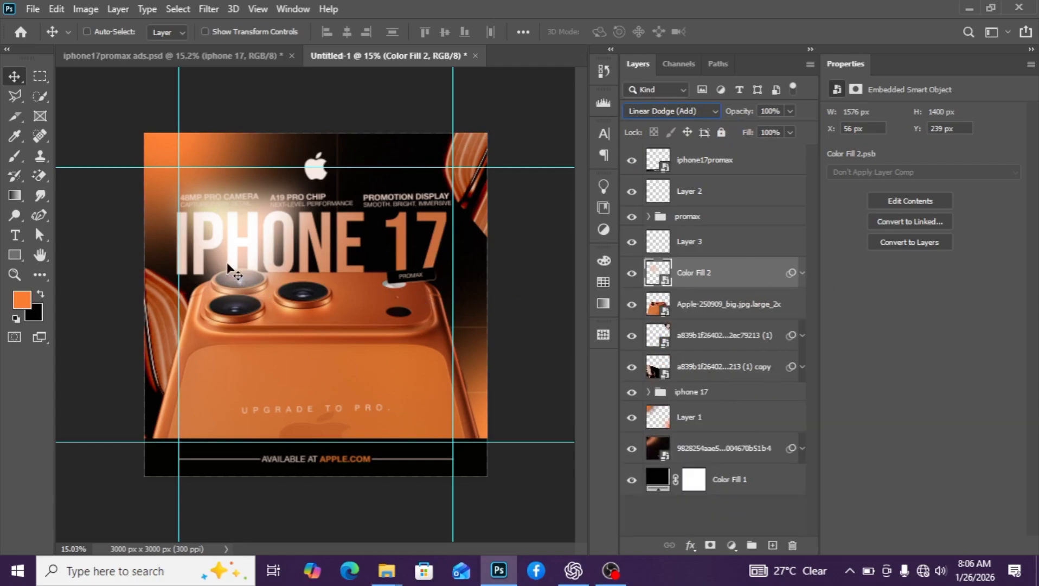
{"action": "mouse_move", "coordinate": [244, 249]}
{"action": "left_mouse_down"}
{"action": "mouse_move", "coordinate": [254, 260]}
{"action": "mouse_move", "coordinate": [244, 255]}
{"action": "left_mouse_up"}
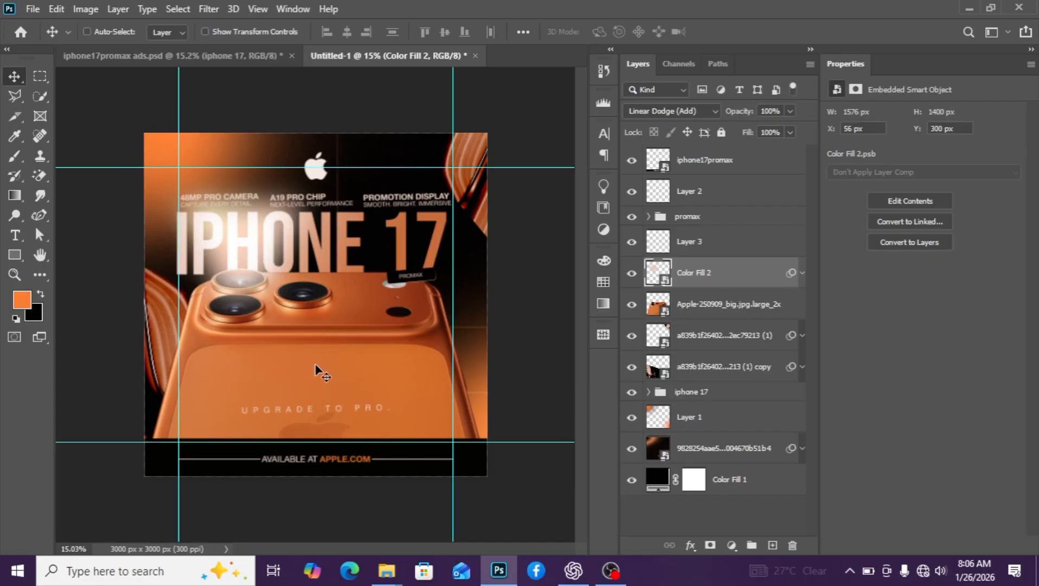
Check Layer 1's effect on the poster, then delete Layer 1
{"action": "key", "text": "ctrl+minus"}
{"action": "scroll", "coordinate": [317, 371], "scroll_direction": "up", "scroll_amount": 2}
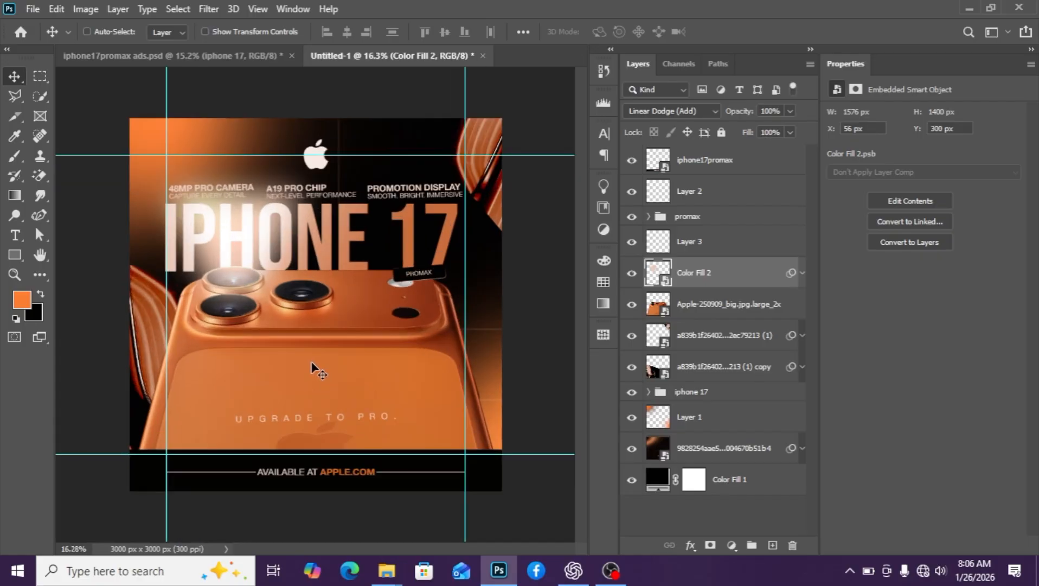
{"action": "left_click", "coordinate": [699, 428]}
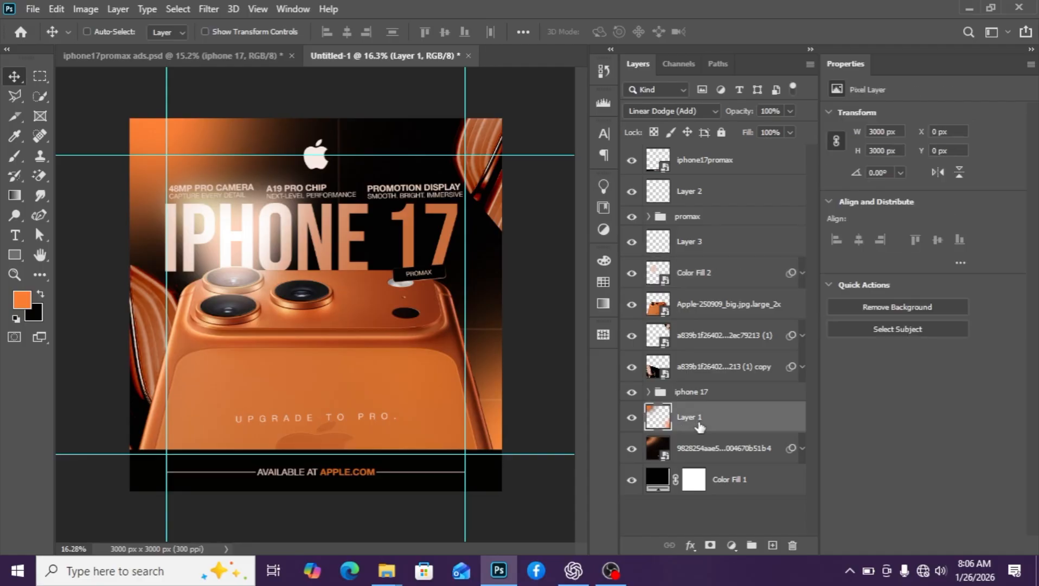
{"action": "left_click", "coordinate": [632, 417]}
{"action": "left_click", "coordinate": [632, 417]}
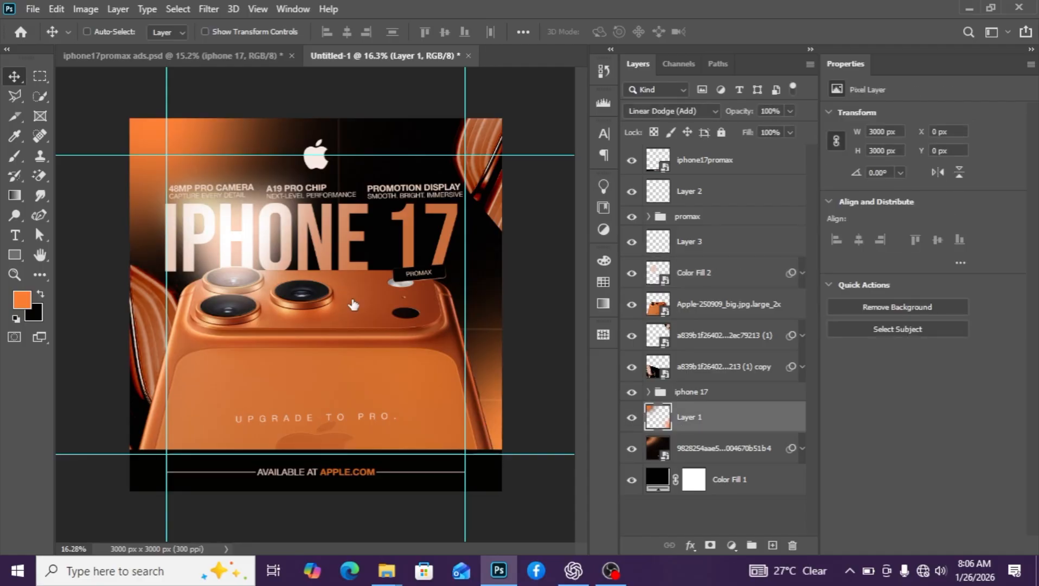
{"action": "scroll", "coordinate": [241, 303], "scroll_direction": "down", "scroll_amount": 1}
{"action": "scroll", "coordinate": [242, 303], "scroll_direction": "up", "scroll_amount": 1}
{"action": "key", "text": "Delete"}
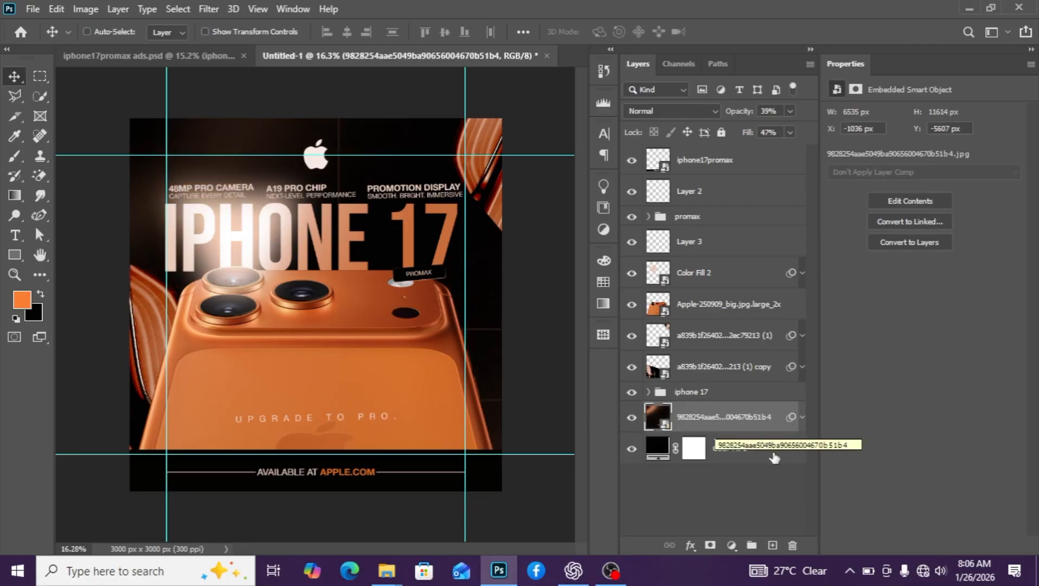
Add a new layer and set the foreground to a brighter, fully saturated orange
{"action": "left_click", "coordinate": [772, 545]}
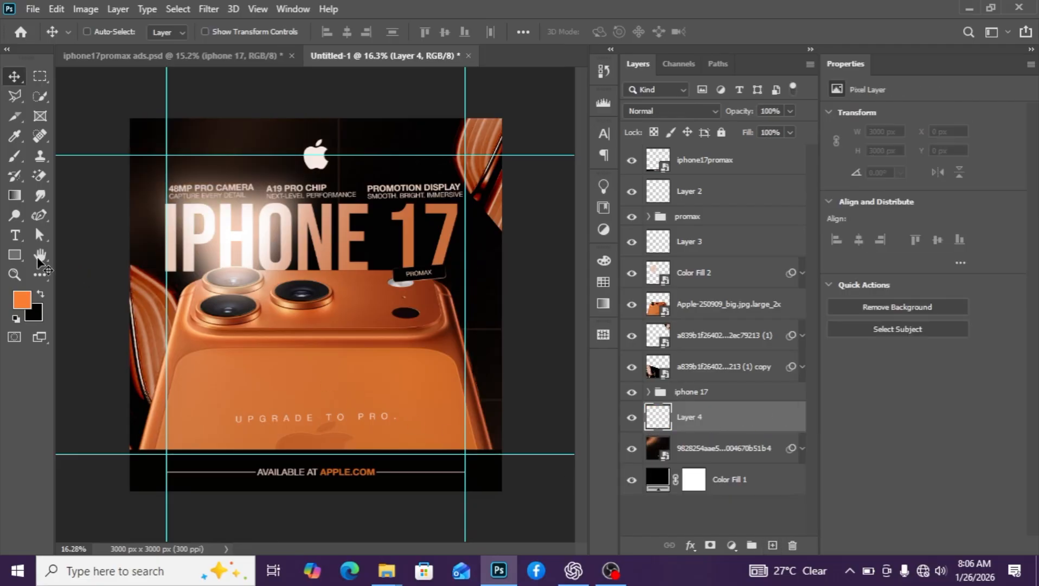
{"action": "left_click", "coordinate": [21, 299]}
{"action": "left_click", "coordinate": [673, 237]}
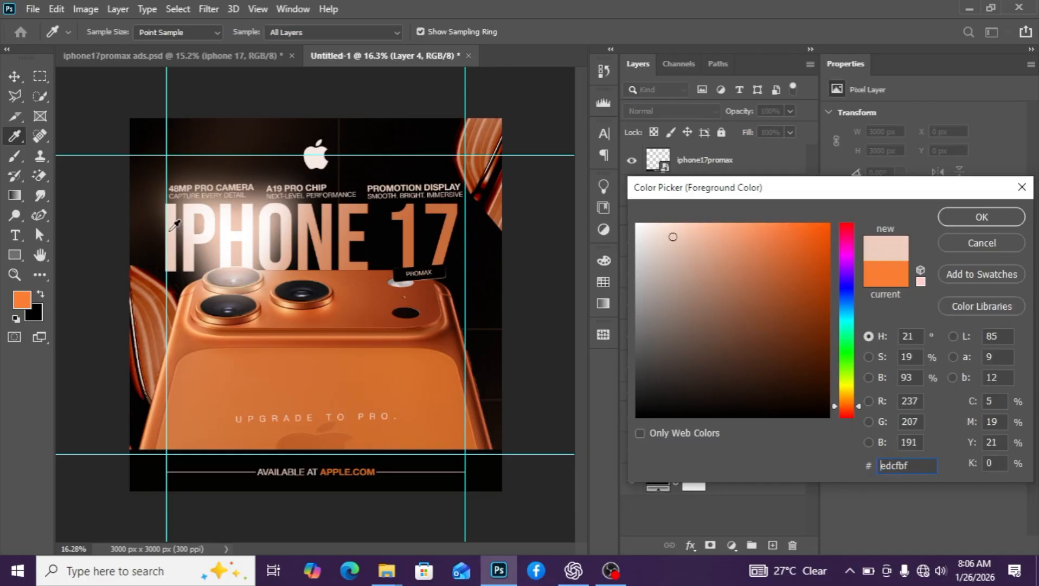
{"action": "left_click", "coordinate": [16, 299]}
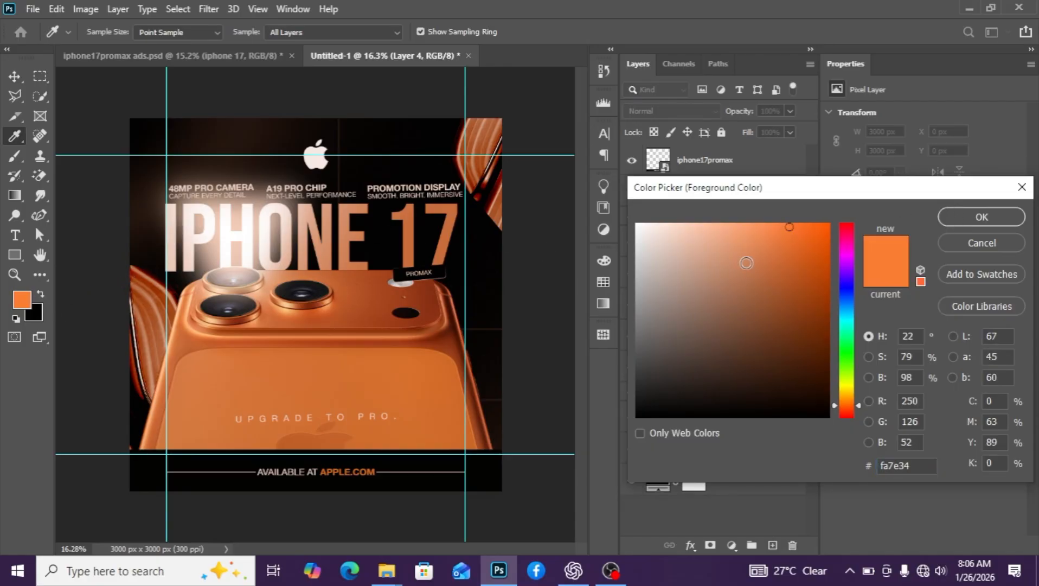
{"action": "mouse_move", "coordinate": [798, 227]}
{"action": "left_mouse_down"}
{"action": "mouse_move", "coordinate": [839, 230]}
{"action": "mouse_move", "coordinate": [790, 223]}
{"action": "left_mouse_up"}
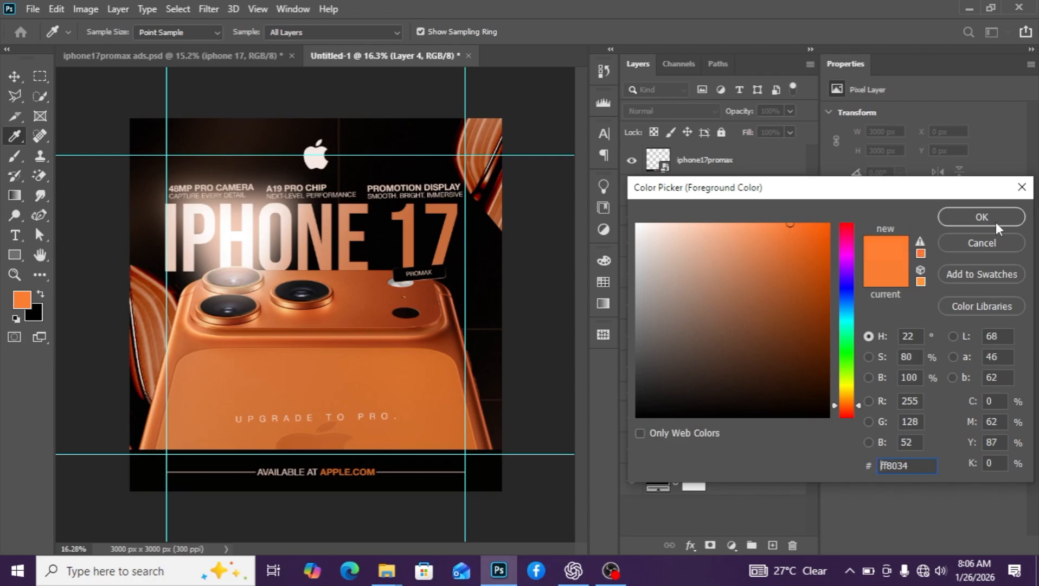
{"action": "left_click", "coordinate": [991, 222]}
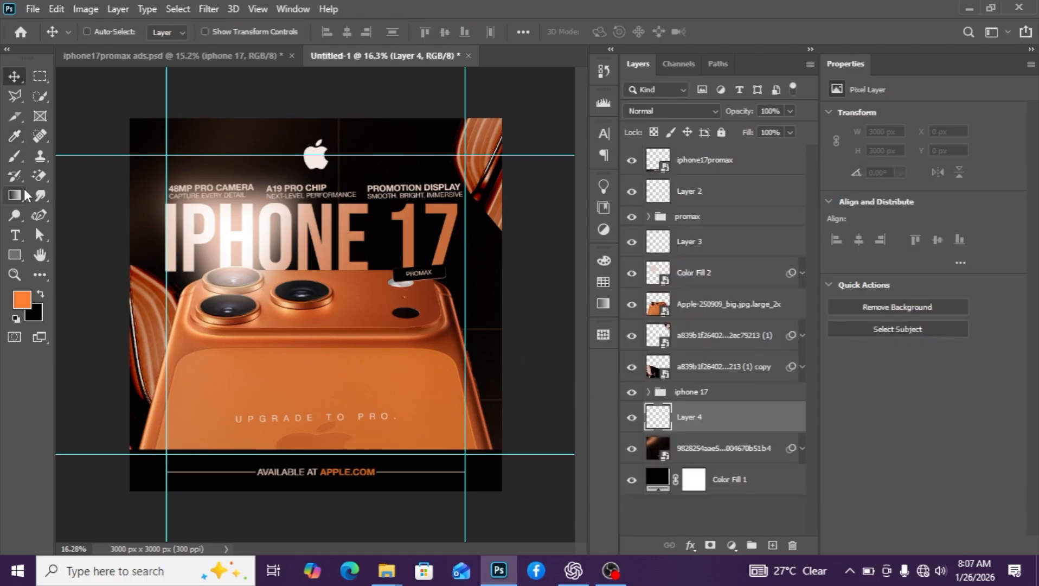
Brush soft orange glows at the canvas's top-left corner and bottom-right edge
{"action": "left_click", "coordinate": [15, 156]}
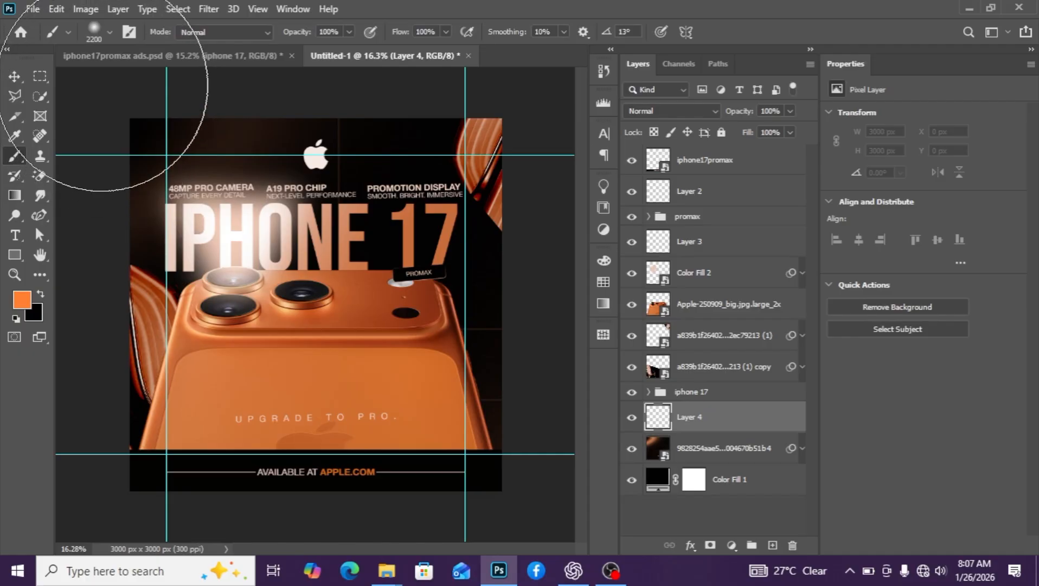
{"action": "left_click", "coordinate": [103, 94]}
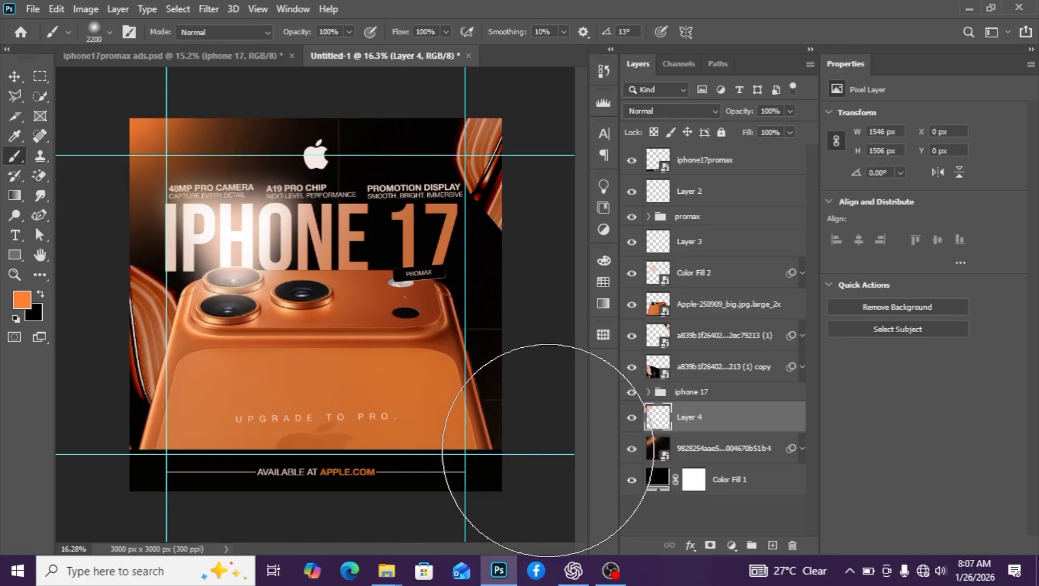
{"action": "left_click", "coordinate": [547, 448]}
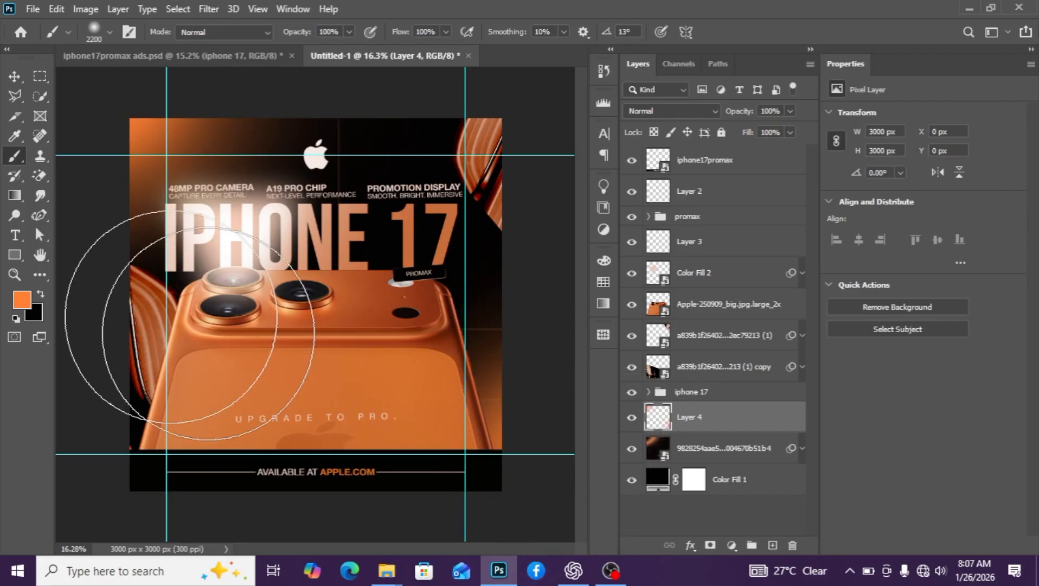
{"action": "left_click", "coordinate": [14, 76]}
{"action": "scroll", "coordinate": [278, 343], "scroll_direction": "down", "scroll_amount": 3}
{"action": "scroll", "coordinate": [327, 380], "scroll_direction": "up", "scroll_amount": 2}
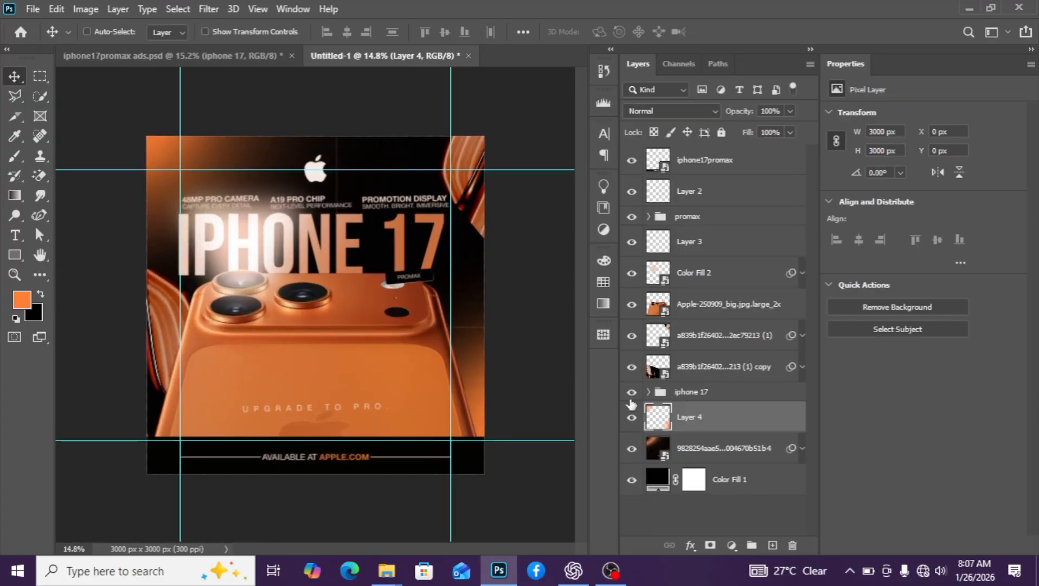
Add Layer 5 above the phone, set the brush to 1300, and set Layer 4 to Linear Dodge (Add)
{"action": "left_click", "coordinate": [727, 304]}
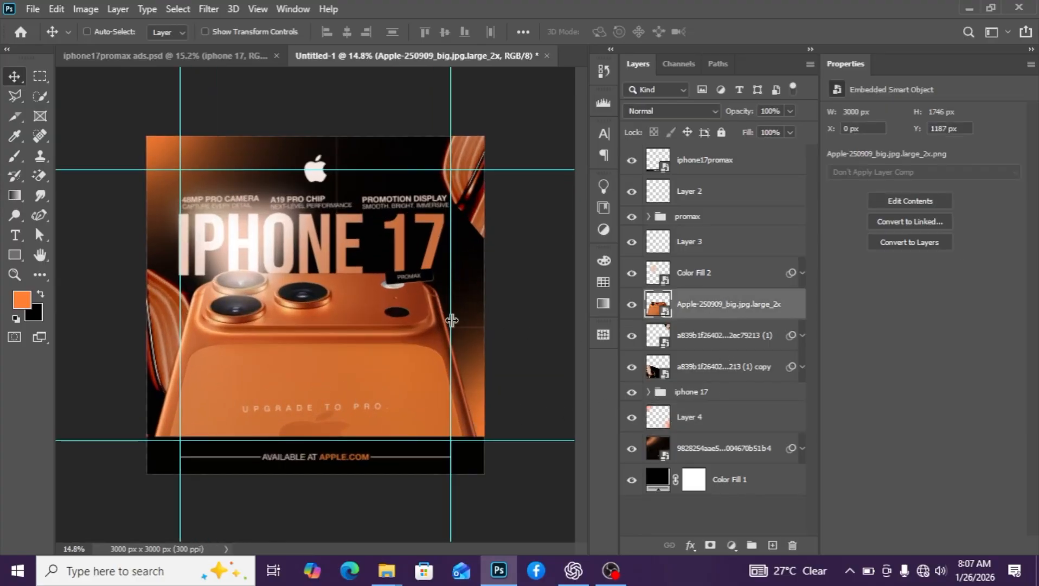
{"action": "scroll", "coordinate": [437, 325], "scroll_direction": "up", "scroll_amount": 1}
{"action": "scroll", "coordinate": [438, 326], "scroll_direction": "down", "scroll_amount": 1}
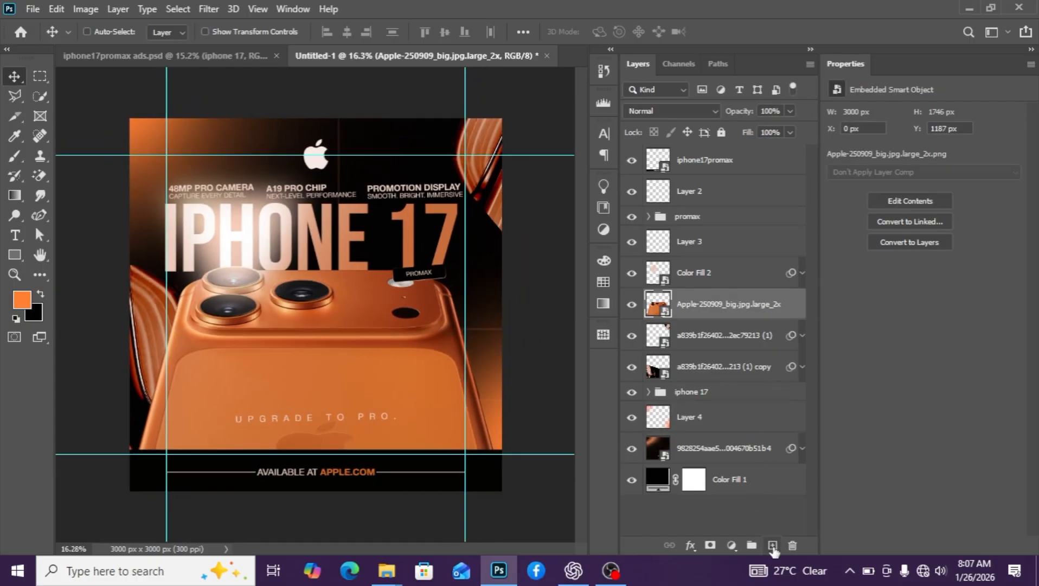
{"action": "key", "text": "ctrl+shift+alt+n"}
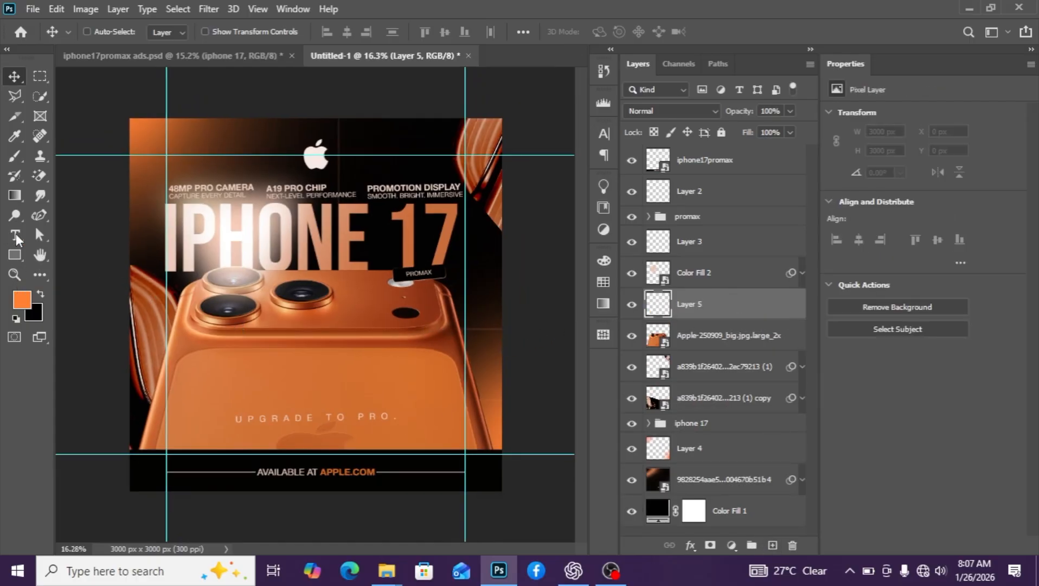
{"action": "left_click", "coordinate": [14, 155]}
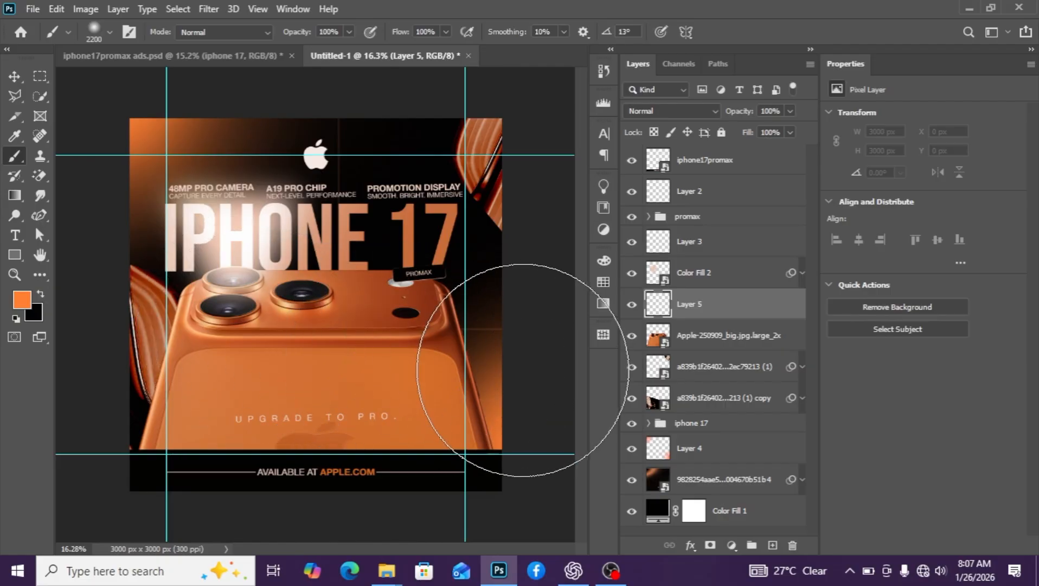
{"action": "key", "text": "bracketleft"}
{"action": "key", "text": "bracketleft"}
{"action": "key", "text": "bracketleft"}
{"action": "key", "text": "bracketleft"}
{"action": "key", "text": "bracketleft"}
{"action": "key", "text": "bracketleft"}
{"action": "key", "text": "bracketleft"}
{"action": "key", "text": "bracketleft"}
{"action": "key", "text": "bracketleft"}
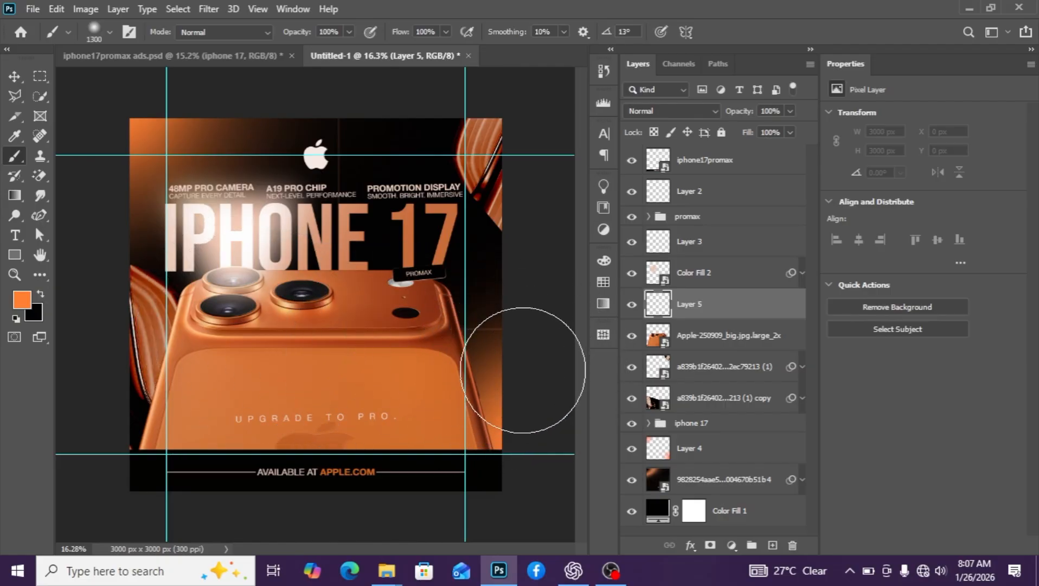
{"action": "left_click", "coordinate": [700, 450]}
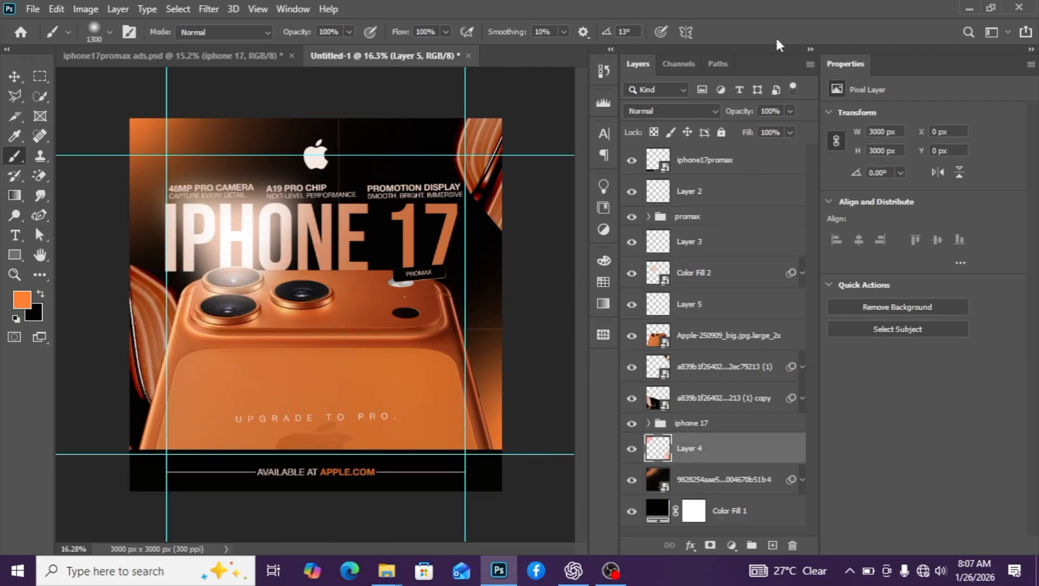
{"action": "left_click", "coordinate": [680, 111]}
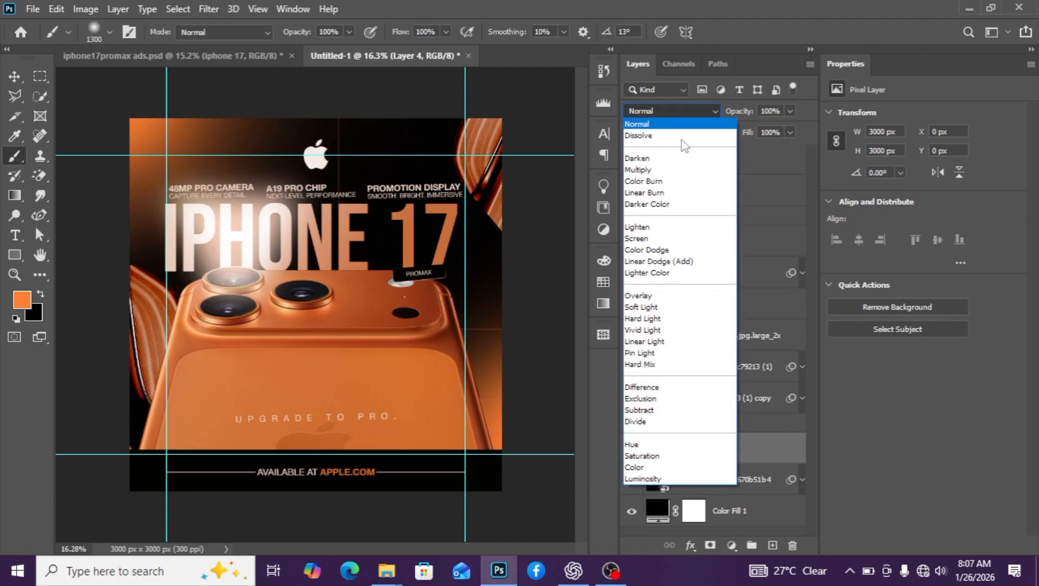
{"action": "left_click", "coordinate": [671, 262]}
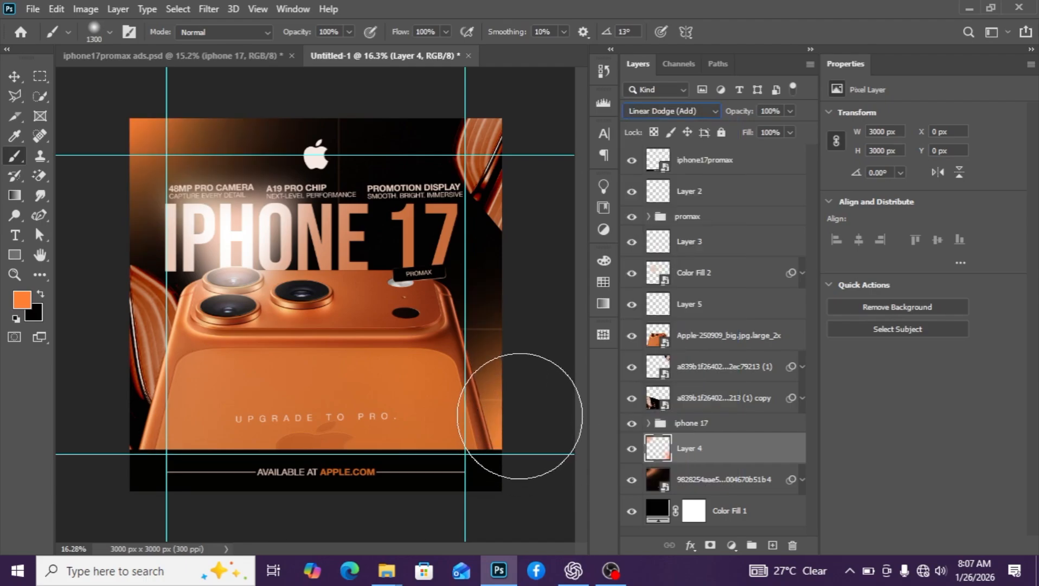
Paint an orange glow on Layer 5 at the phone's right edge, blending it as Linear Dodge (Add)
{"action": "left_click", "coordinate": [706, 307]}
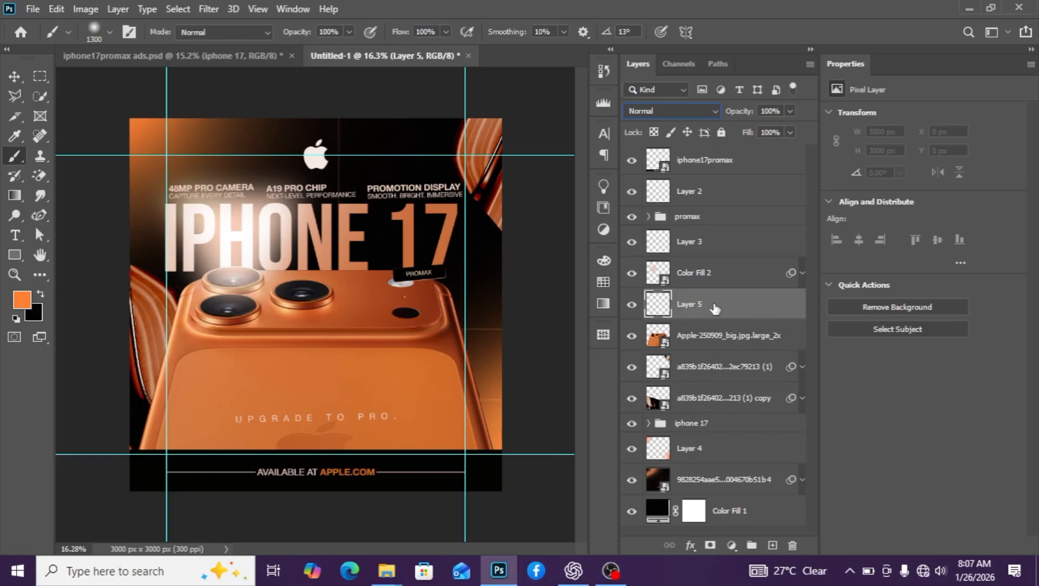
{"action": "left_click", "coordinate": [502, 405]}
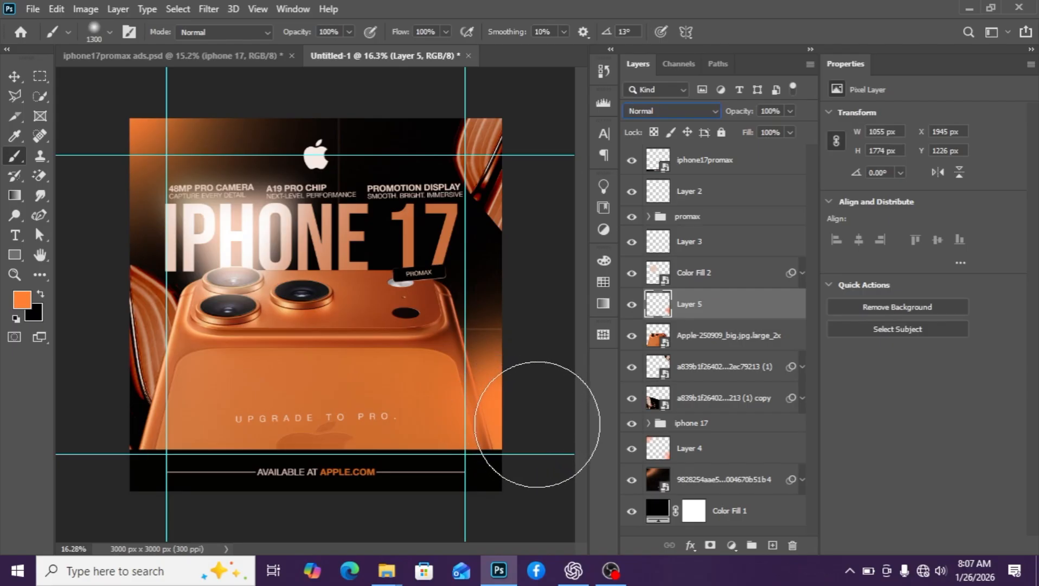
{"action": "left_click", "coordinate": [15, 76]}
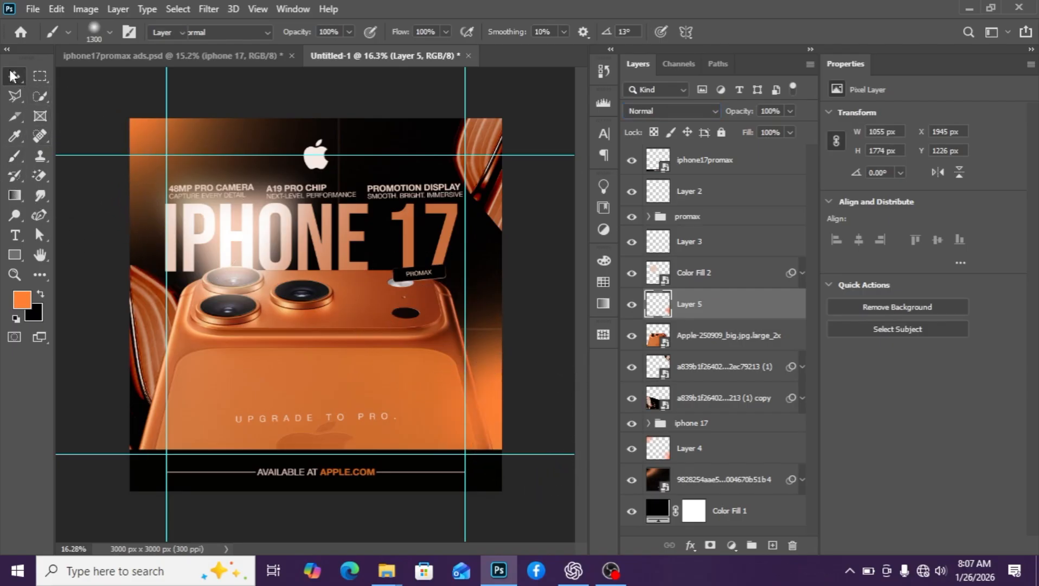
{"action": "left_click", "coordinate": [672, 109]}
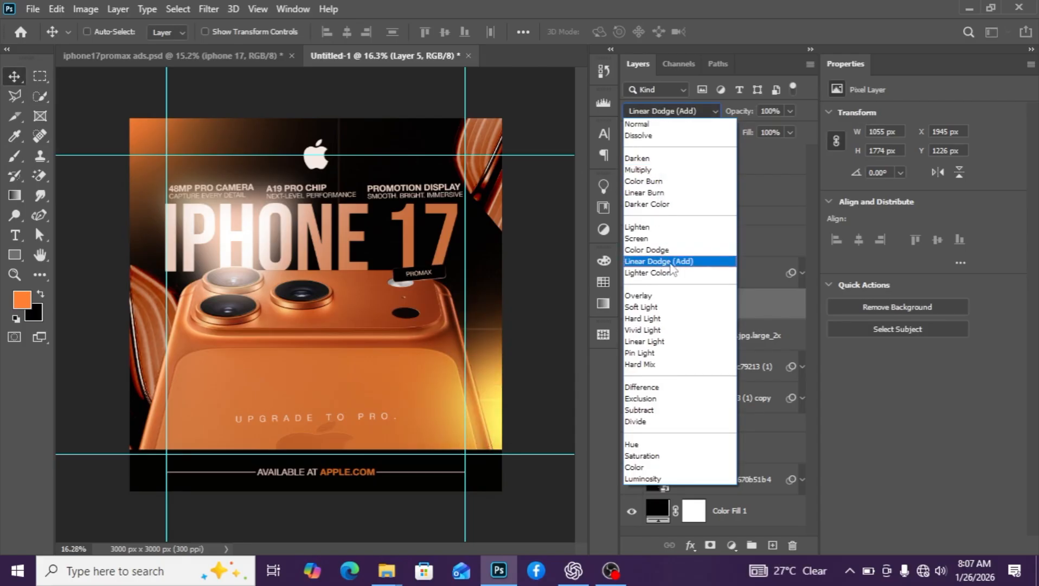
{"action": "left_click", "coordinate": [672, 263]}
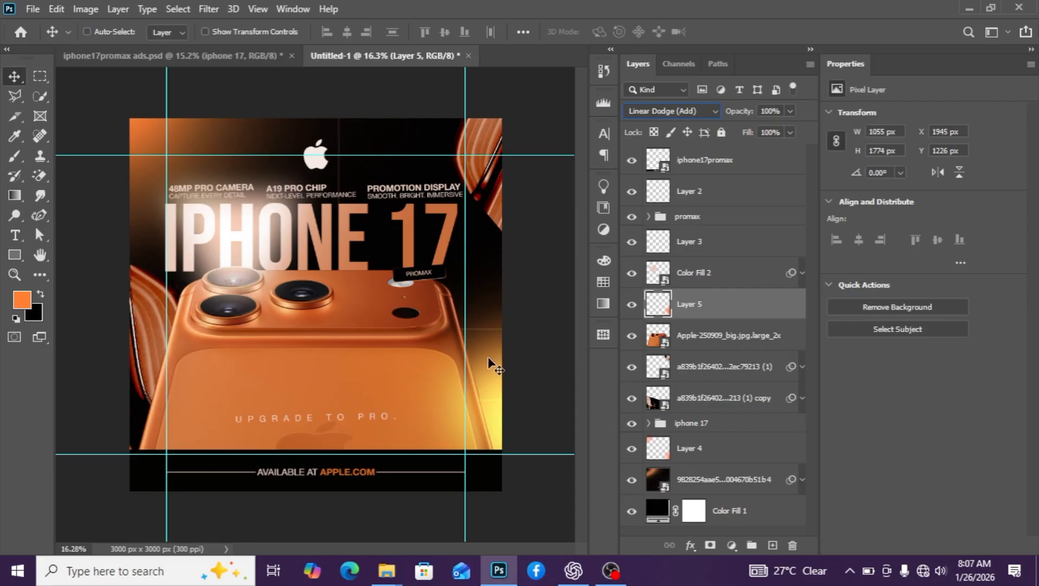
Add an Exposure adjustment clipped to the Apple phone layer and lower its exposure
{"action": "left_click", "coordinate": [729, 346]}
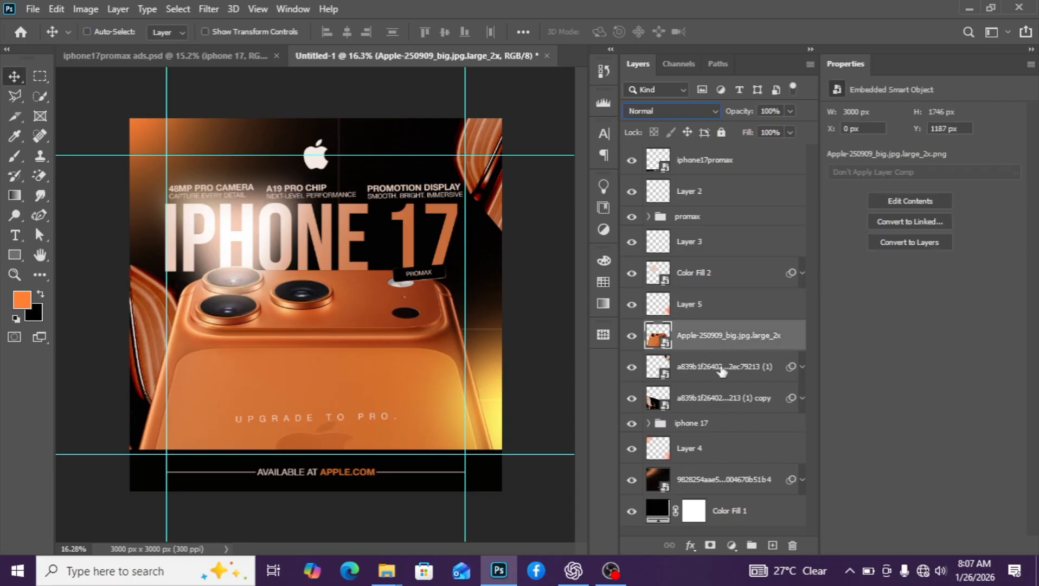
{"action": "left_click", "coordinate": [732, 545]}
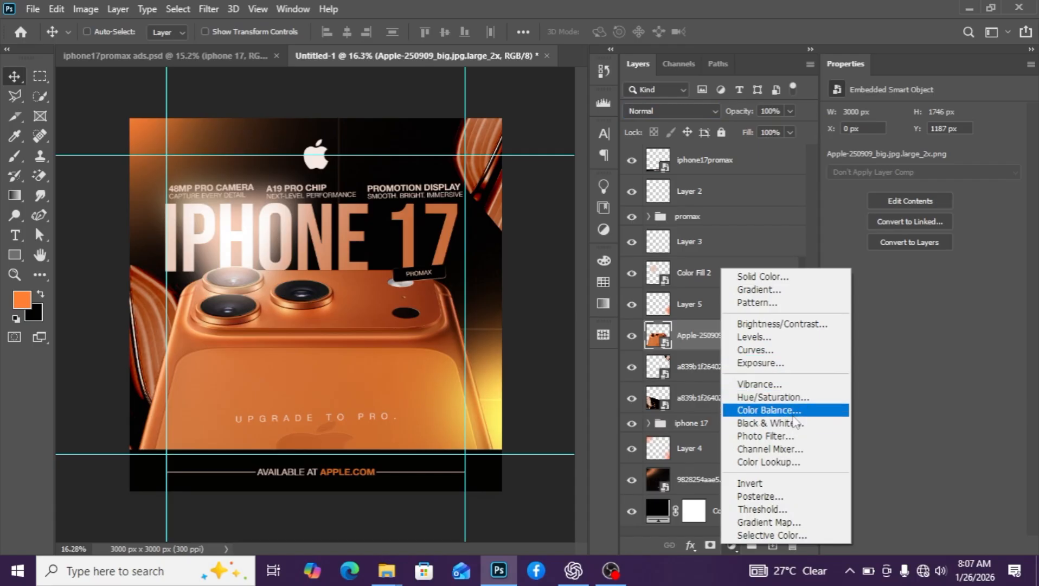
{"action": "left_click", "coordinate": [782, 362]}
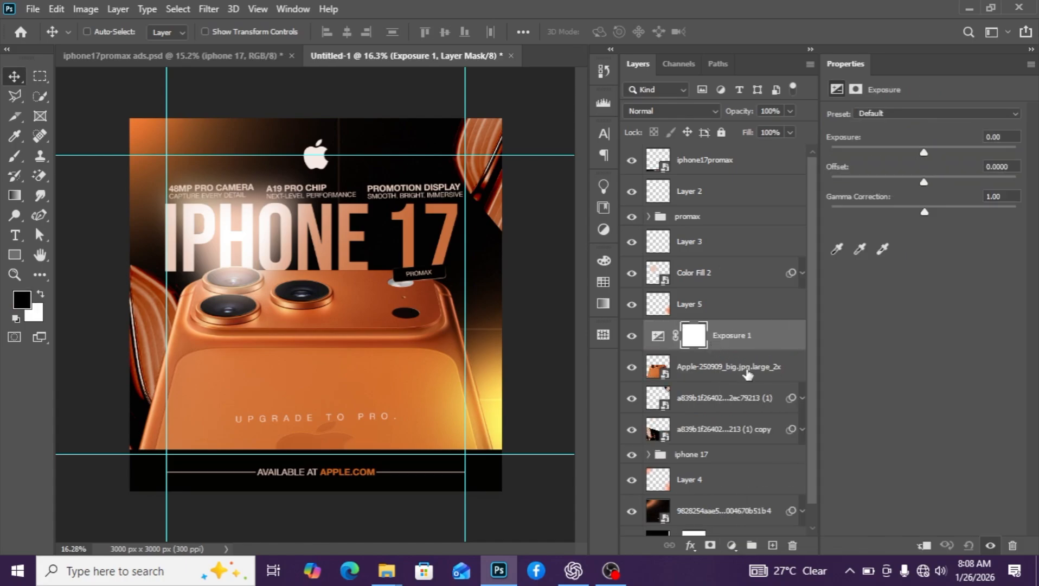
{"action": "left_click", "coordinate": [748, 351], "text": "alt"}
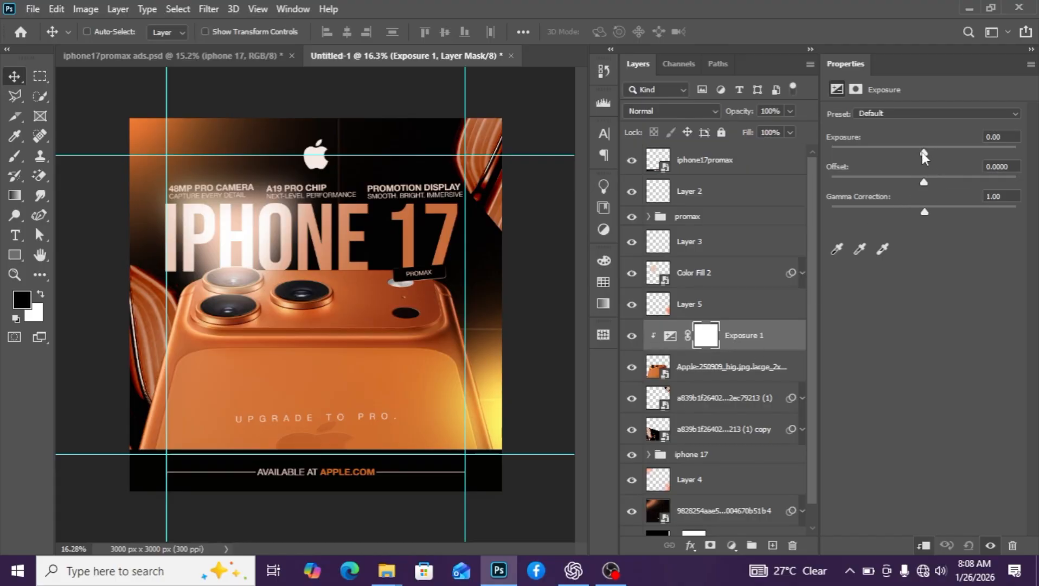
{"action": "mouse_move", "coordinate": [924, 155]}
{"action": "left_mouse_down"}
{"action": "mouse_move", "coordinate": [883, 153]}
{"action": "mouse_move", "coordinate": [915, 152]}
{"action": "left_mouse_up"}
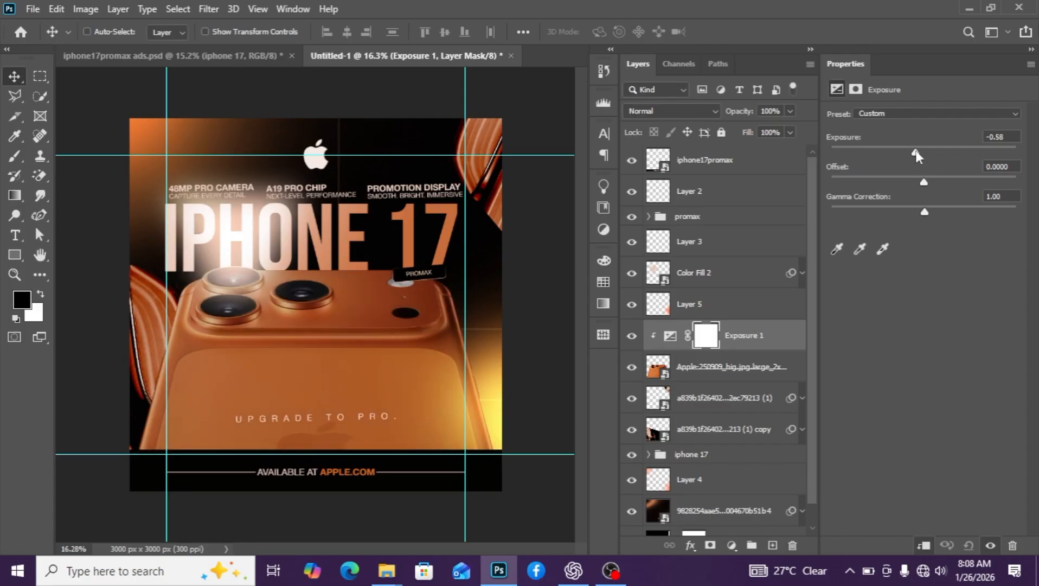
Invert the Exposure 1 mask and paint white around the camera area
{"action": "left_click", "coordinate": [708, 339]}
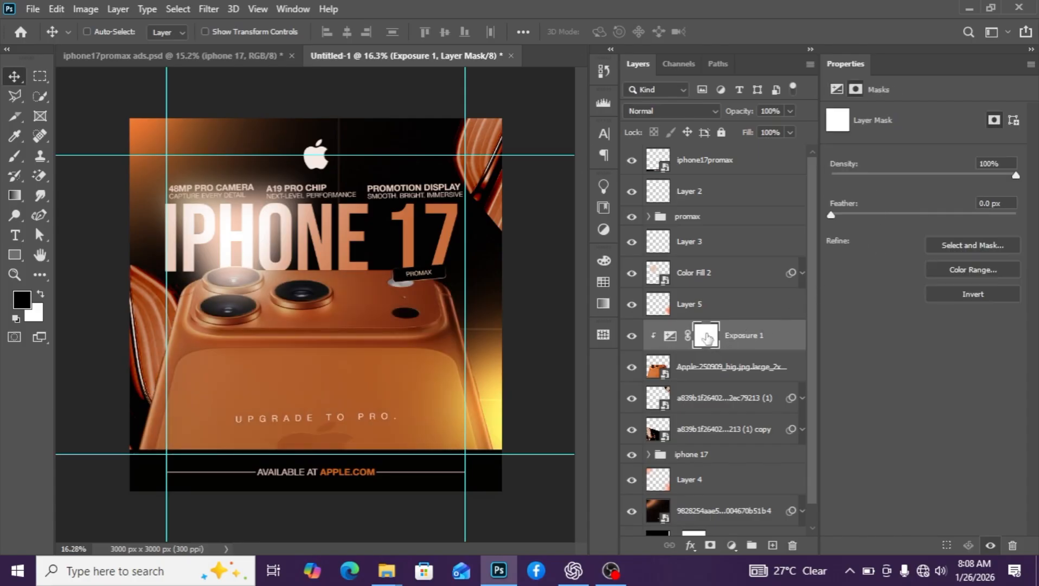
{"action": "key", "text": "ctrl+i"}
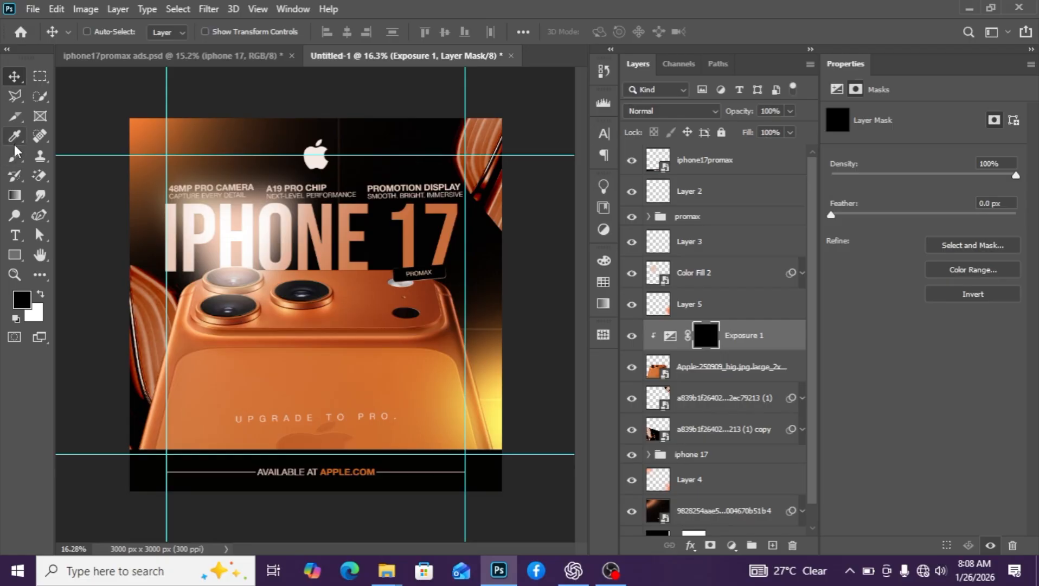
{"action": "left_click", "coordinate": [15, 135]}
{"action": "left_click", "coordinate": [15, 156]}
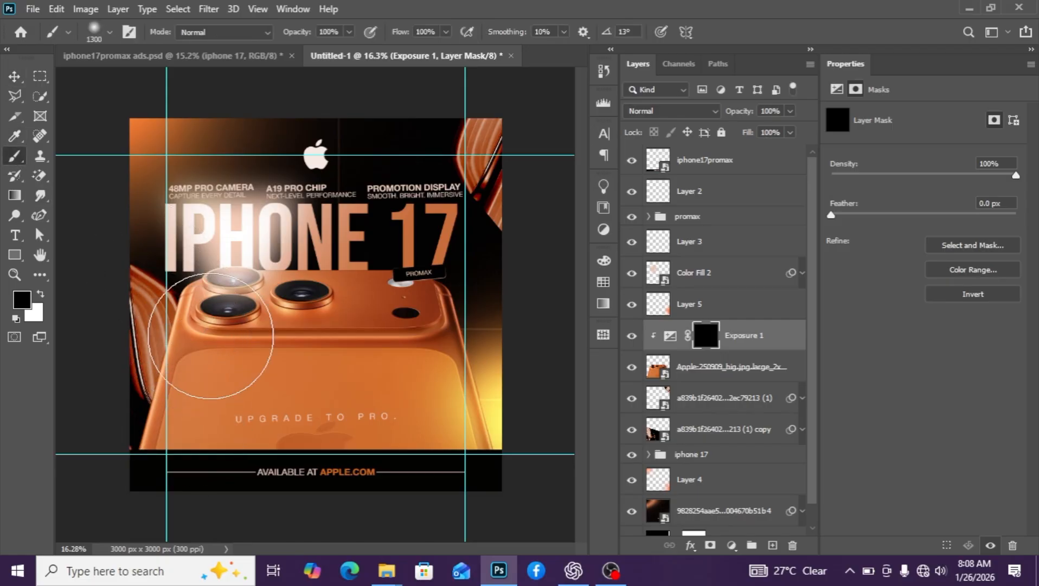
{"action": "left_click", "coordinate": [40, 293]}
{"action": "mouse_move", "coordinate": [198, 364]}
{"action": "left_mouse_down"}
{"action": "mouse_move", "coordinate": [237, 281]}
{"action": "mouse_move", "coordinate": [265, 417]}
{"action": "mouse_move", "coordinate": [280, 402]}
{"action": "mouse_move", "coordinate": [293, 295]}
{"action": "mouse_move", "coordinate": [307, 276]}
{"action": "mouse_move", "coordinate": [307, 434]}
{"action": "mouse_move", "coordinate": [370, 481]}
{"action": "mouse_move", "coordinate": [303, 315]}
{"action": "mouse_move", "coordinate": [183, 283]}
{"action": "mouse_move", "coordinate": [263, 342]}
{"action": "left_mouse_up"}
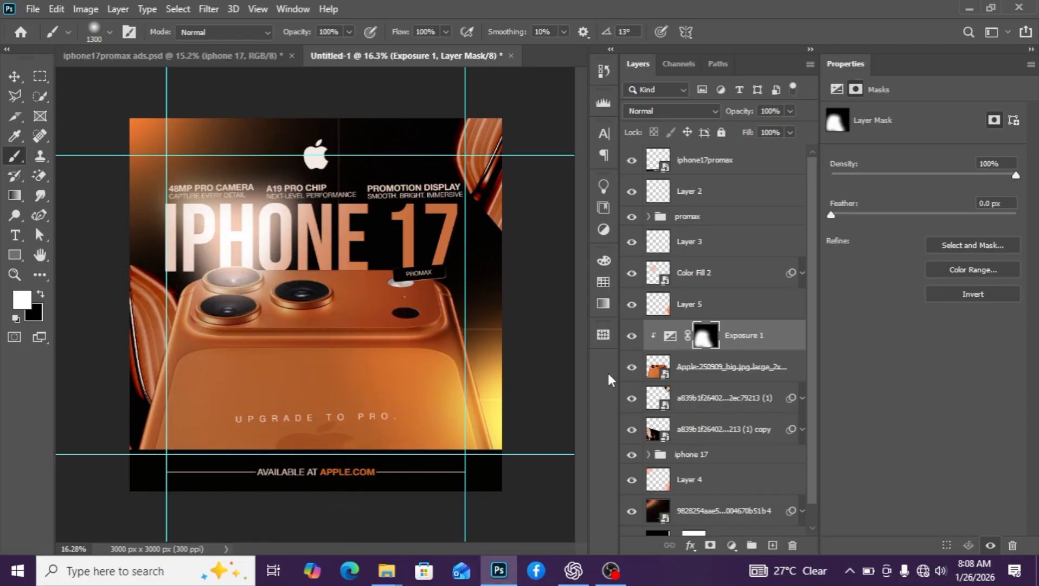
{"action": "left_click", "coordinate": [732, 545]}
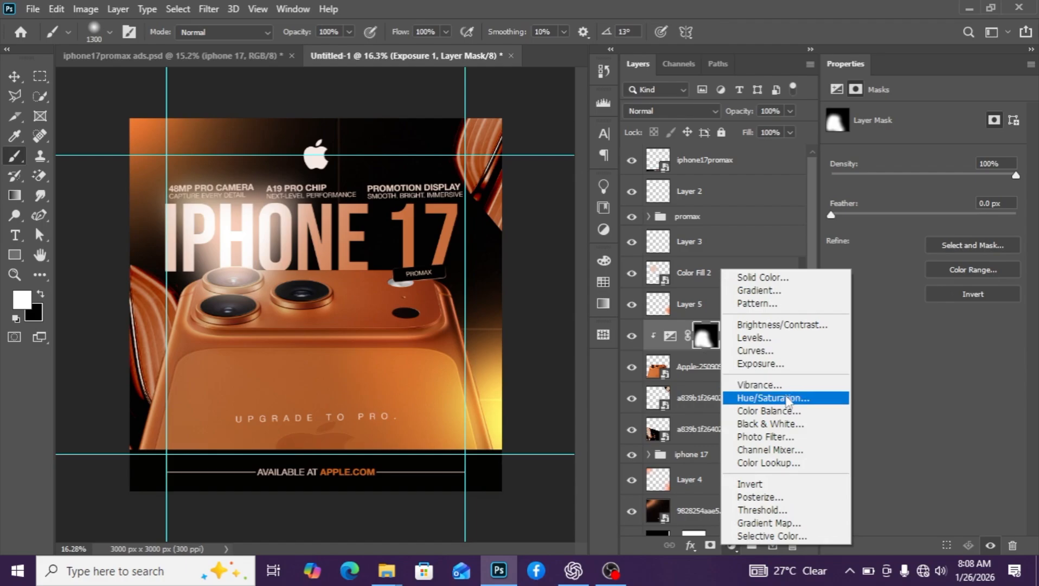
Add a second Exposure adjustment clipped to the phone and set it to +0.80
{"action": "left_click", "coordinate": [784, 364]}
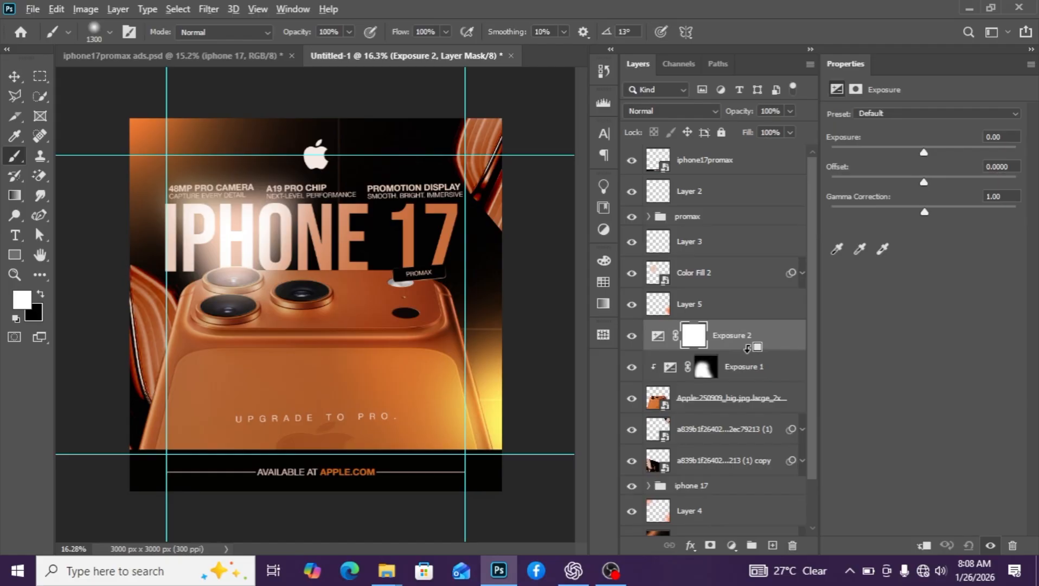
{"action": "left_click", "coordinate": [747, 347], "text": "alt"}
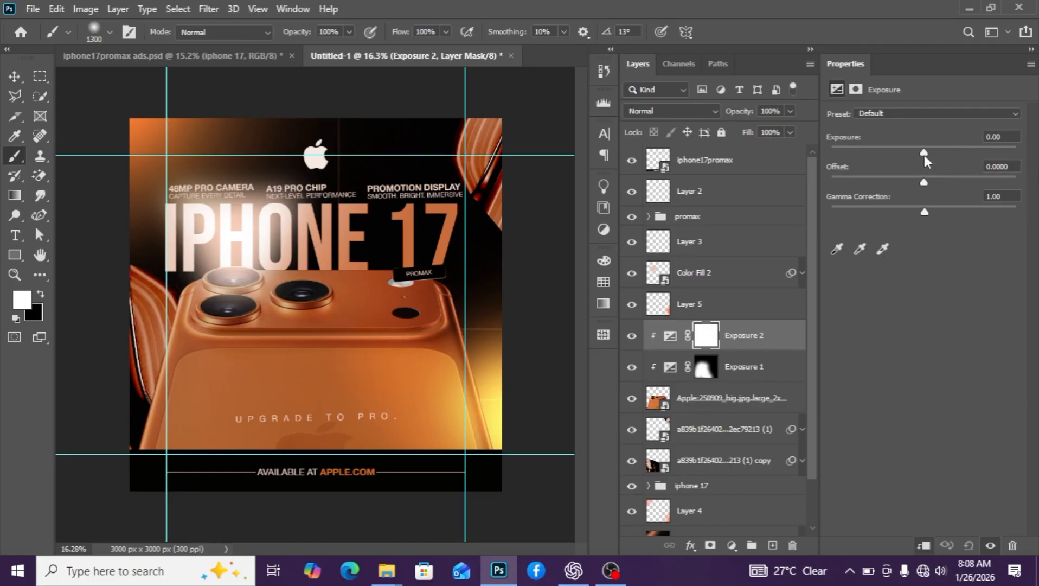
{"action": "left_click_drag", "start_coordinate": [925, 149], "coordinate": [935, 152]}
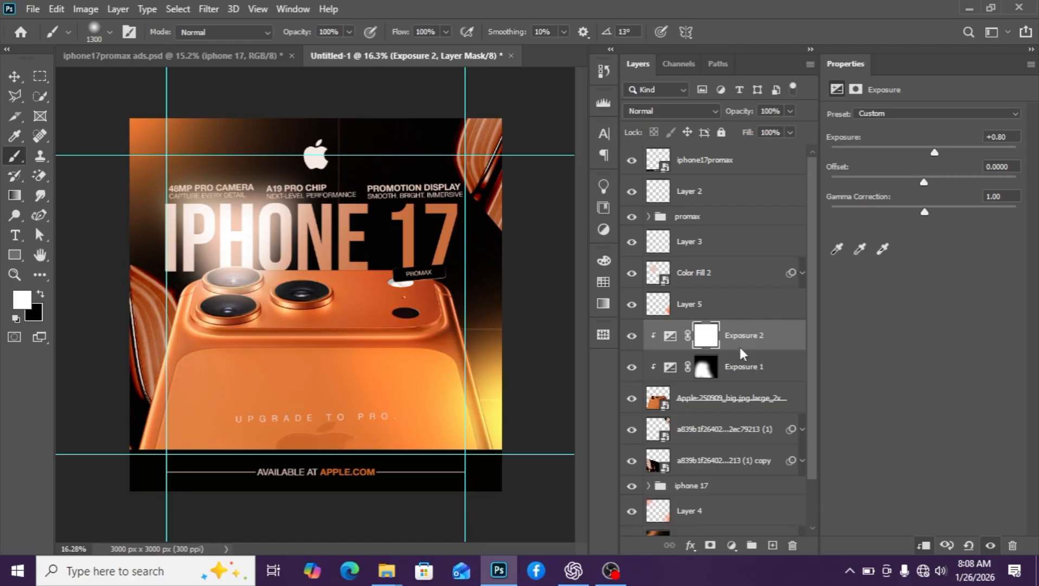
Invert the Exposure 2 mask and paint white down the phone's right edge
{"action": "key", "text": "ctrl+i"}
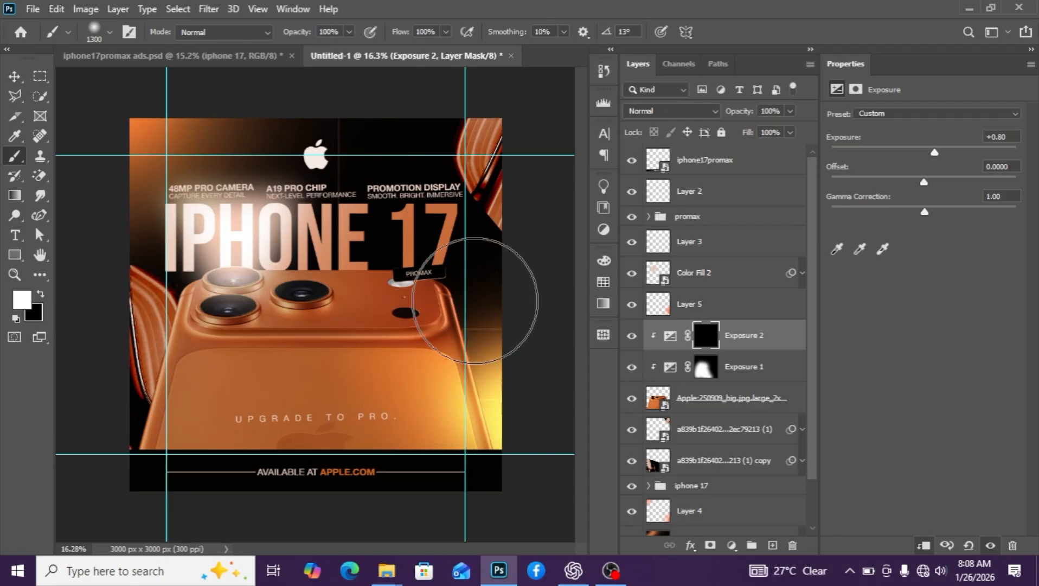
{"action": "mouse_move", "coordinate": [475, 300]}
{"action": "left_mouse_down"}
{"action": "mouse_move", "coordinate": [512, 383]}
{"action": "mouse_move", "coordinate": [482, 259]}
{"action": "mouse_move", "coordinate": [500, 324]}
{"action": "mouse_move", "coordinate": [485, 285]}
{"action": "mouse_move", "coordinate": [491, 351]}
{"action": "left_mouse_up"}
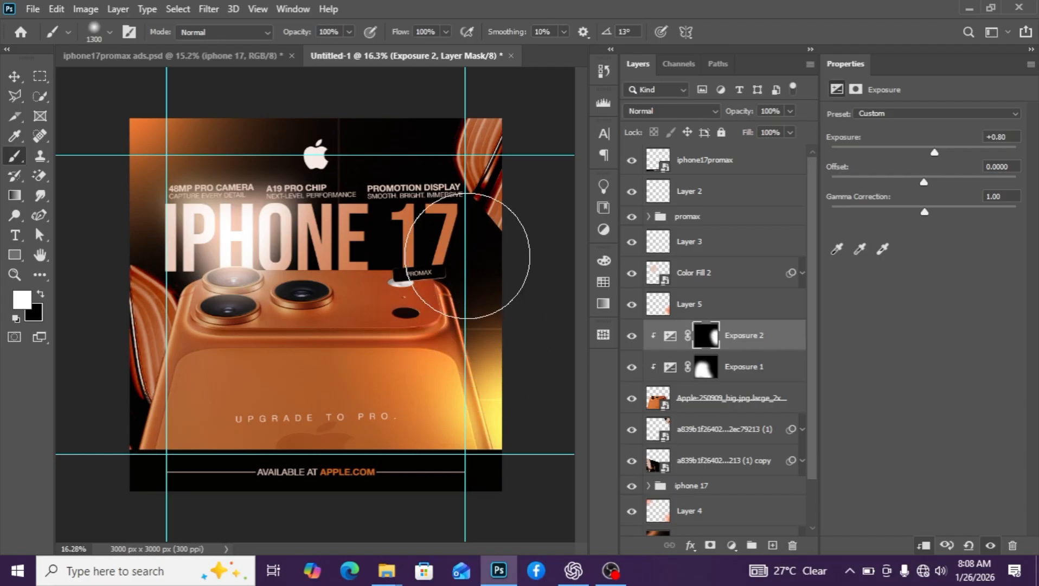
{"action": "left_click_drag", "start_coordinate": [468, 256], "coordinate": [542, 455]}
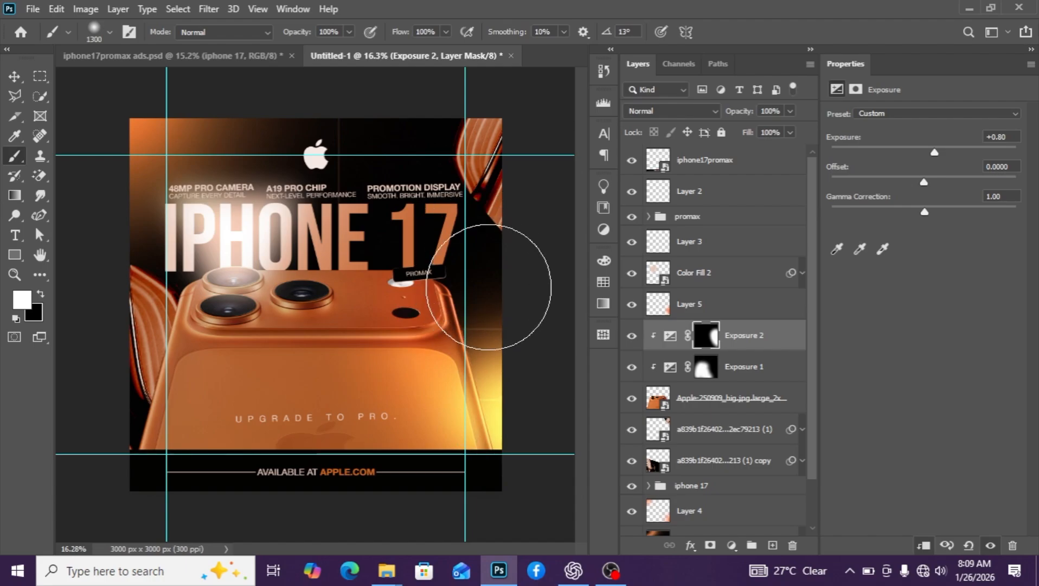
{"action": "left_click", "coordinate": [632, 336]}
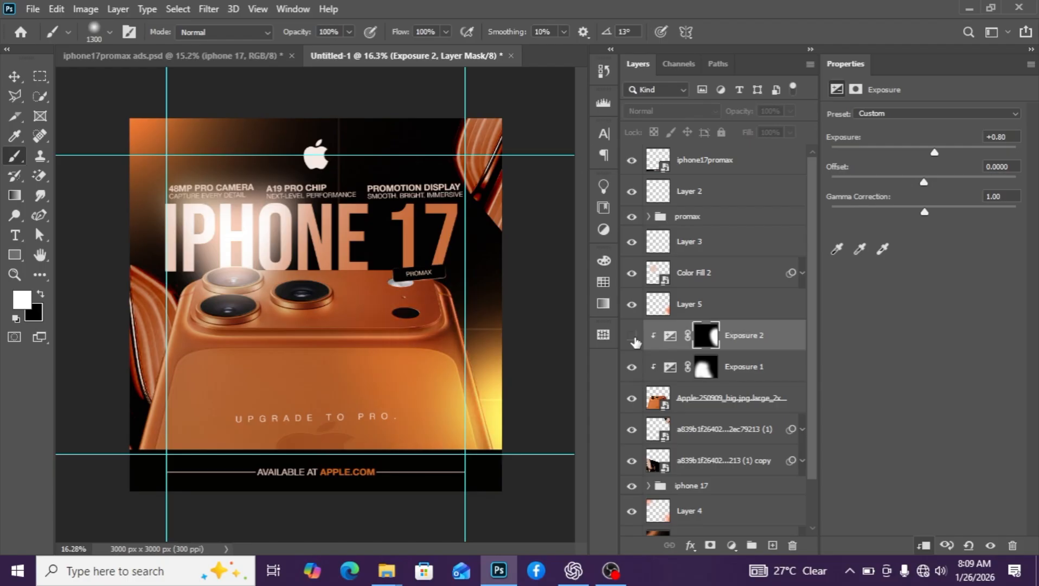
{"action": "left_click", "coordinate": [632, 336]}
{"action": "left_click", "coordinate": [632, 337]}
{"action": "left_click", "coordinate": [632, 337]}
Add a Curves adjustment clipped to the phone and lift the midtones (Input 86, Output 102)
{"action": "left_click", "coordinate": [731, 546]}
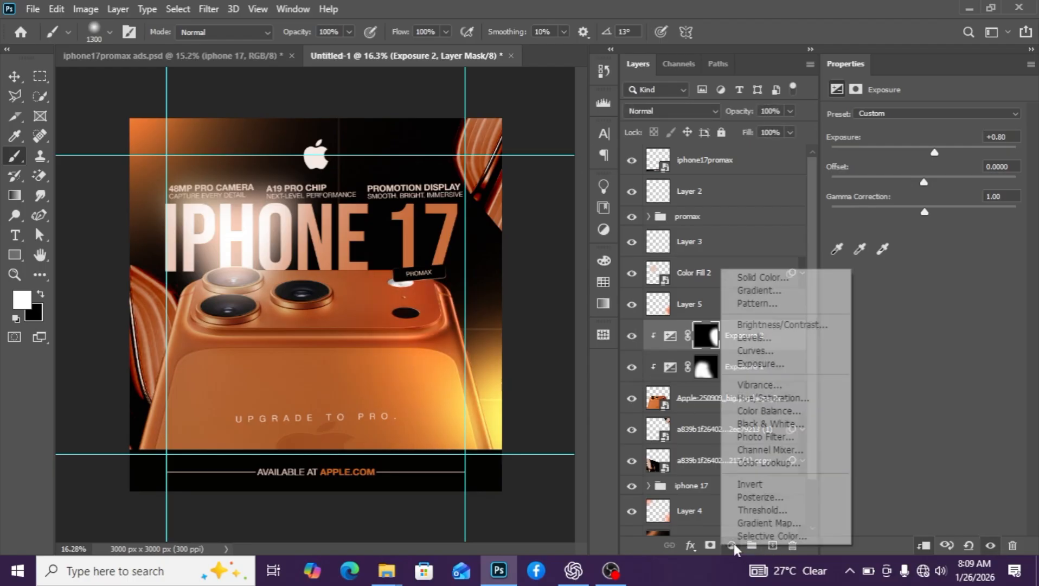
{"action": "left_click", "coordinate": [755, 351]}
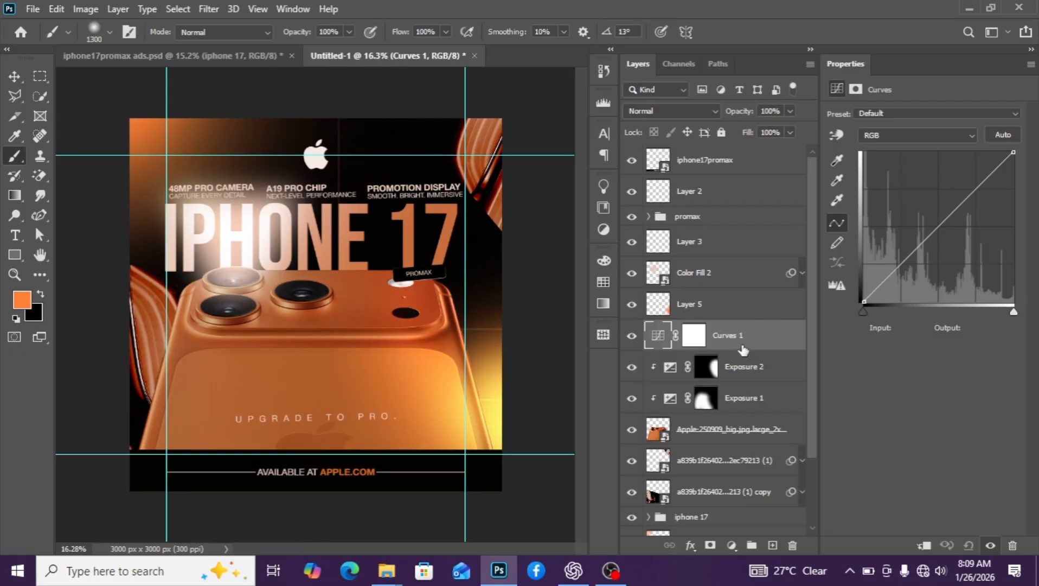
{"action": "left_click_drag", "start_coordinate": [744, 350], "coordinate": [744, 347]}
{"action": "left_click", "coordinate": [744, 348], "text": "alt"}
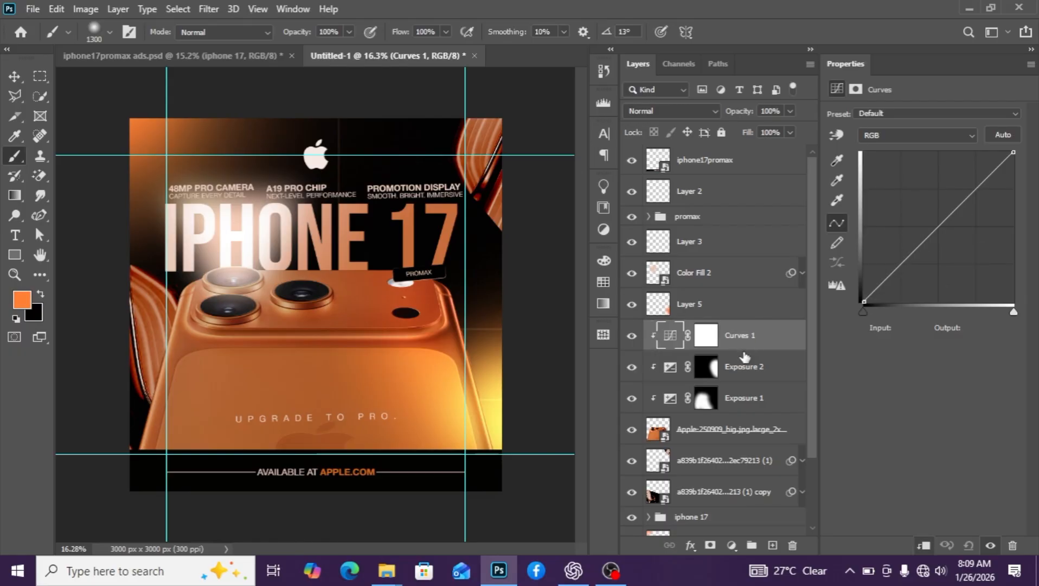
{"action": "left_click_drag", "start_coordinate": [921, 256], "coordinate": [915, 242]}
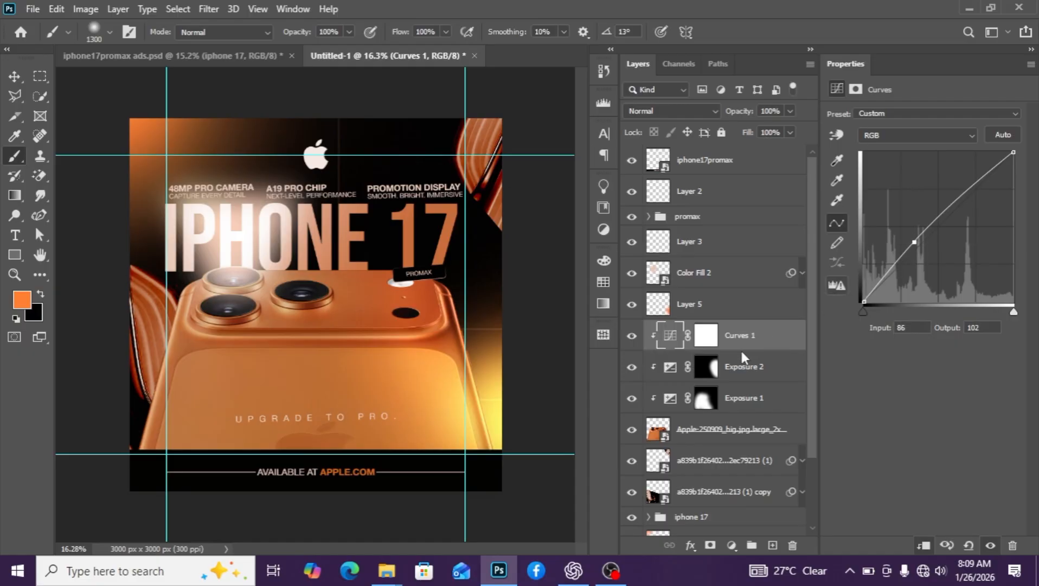
Invert the Curves 1 mask and paint white on the phone's lower-right edge to brighten only there
{"action": "left_click", "coordinate": [707, 336]}
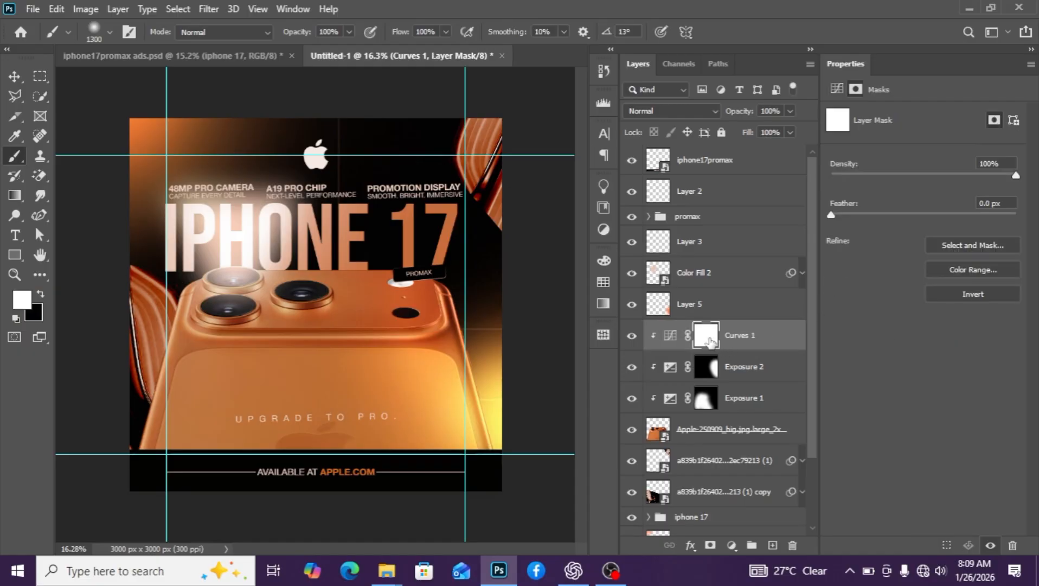
{"action": "key", "text": "ctrl+i"}
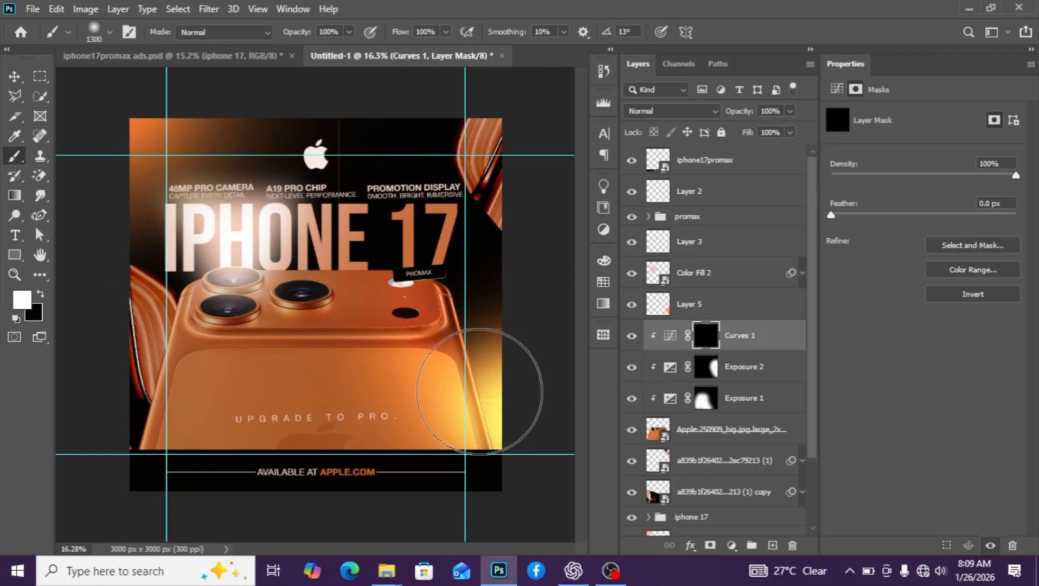
{"action": "mouse_move", "coordinate": [478, 269]}
{"action": "left_mouse_down"}
{"action": "mouse_move", "coordinate": [460, 309]}
{"action": "mouse_move", "coordinate": [469, 304]}
{"action": "mouse_move", "coordinate": [459, 275]}
{"action": "left_mouse_up"}
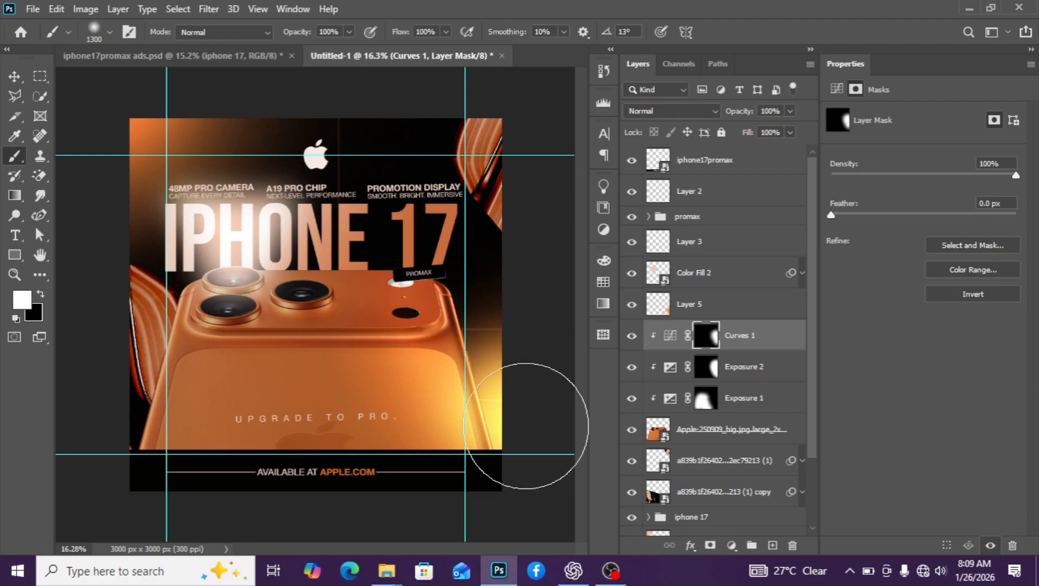
{"action": "left_click", "coordinate": [732, 545]}
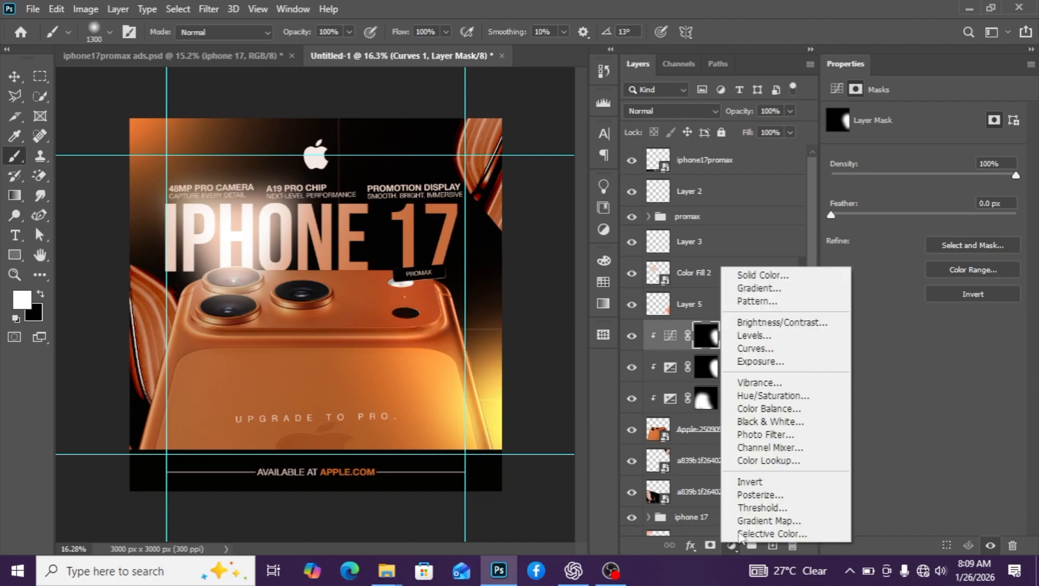
Add a Solid Color fill layer in a light peach tone sampled from the orange
{"action": "left_click", "coordinate": [759, 274]}
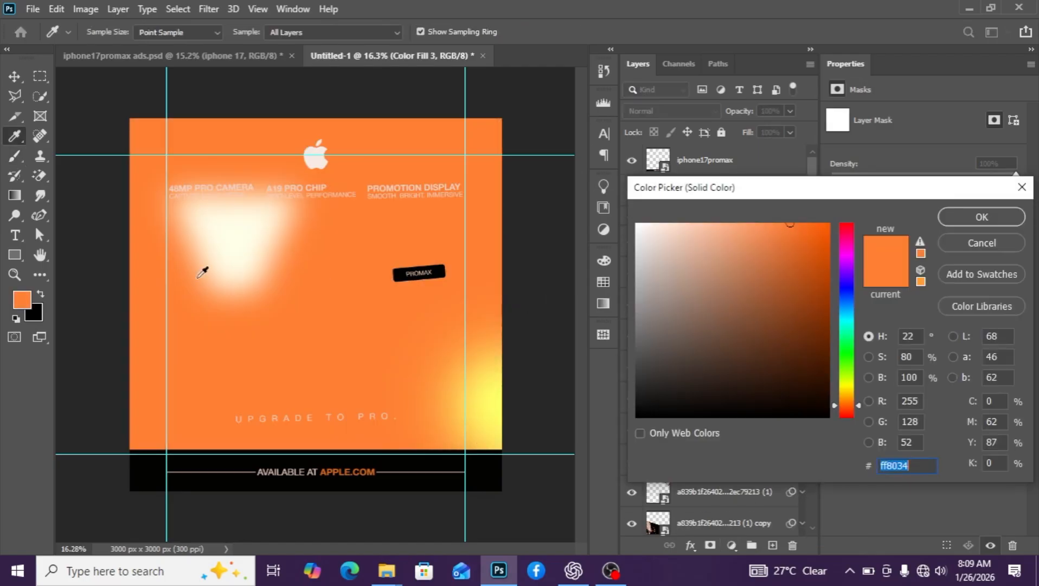
{"action": "left_click", "coordinate": [238, 233]}
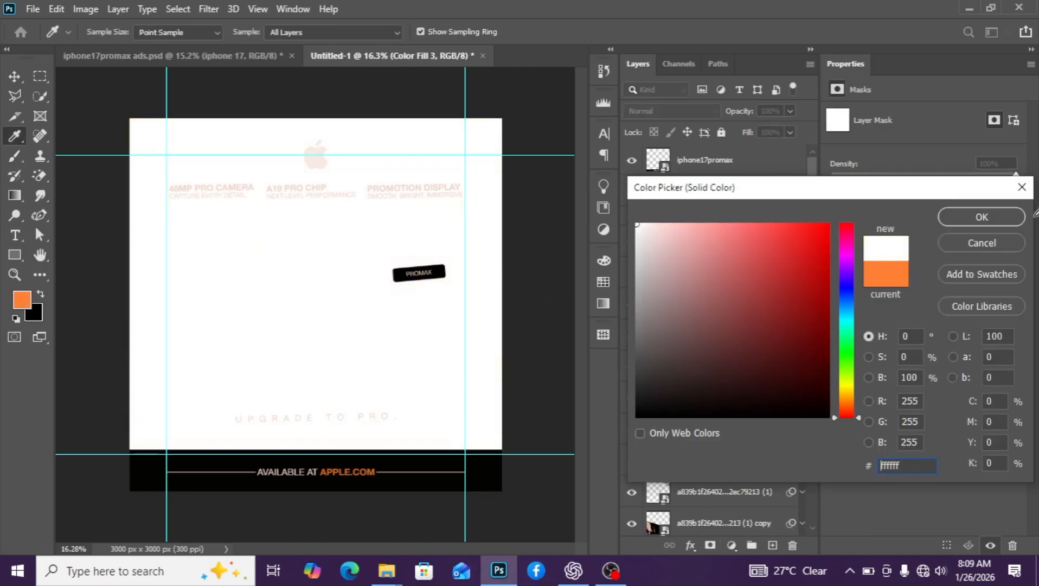
{"action": "left_click", "coordinate": [21, 296]}
{"action": "left_click_drag", "start_coordinate": [788, 225], "coordinate": [704, 223]}
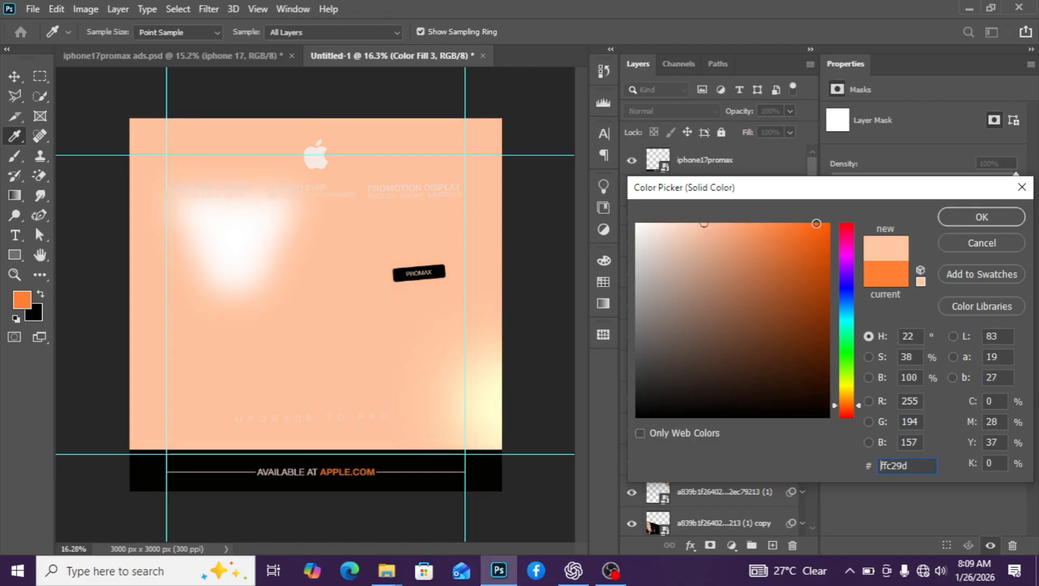
{"action": "left_click", "coordinate": [1002, 221]}
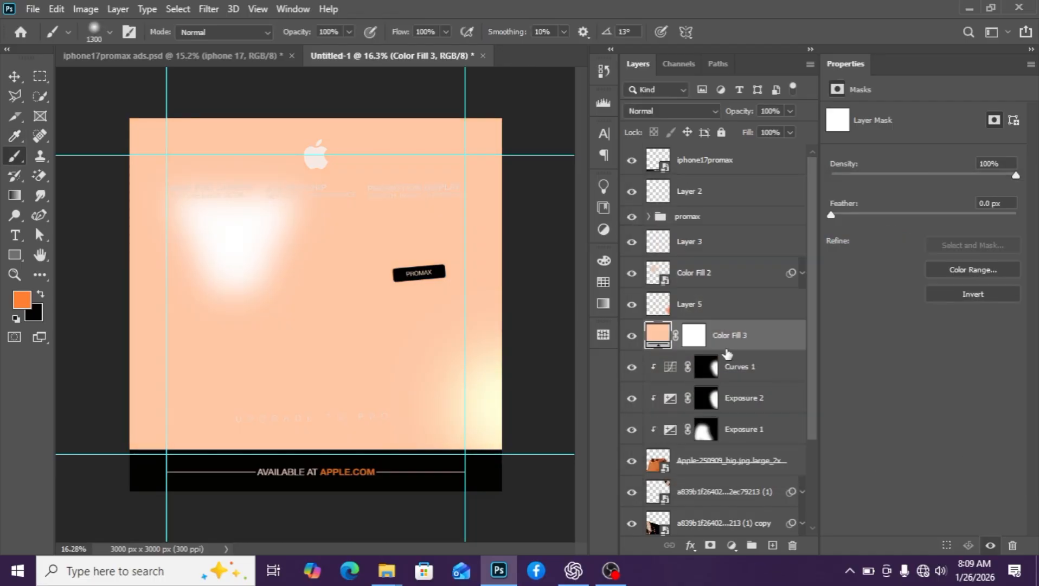
Clip Color Fill 3, invert its mask, and paint a thin streak along the phone's right edge
{"action": "left_click", "coordinate": [666, 340]}
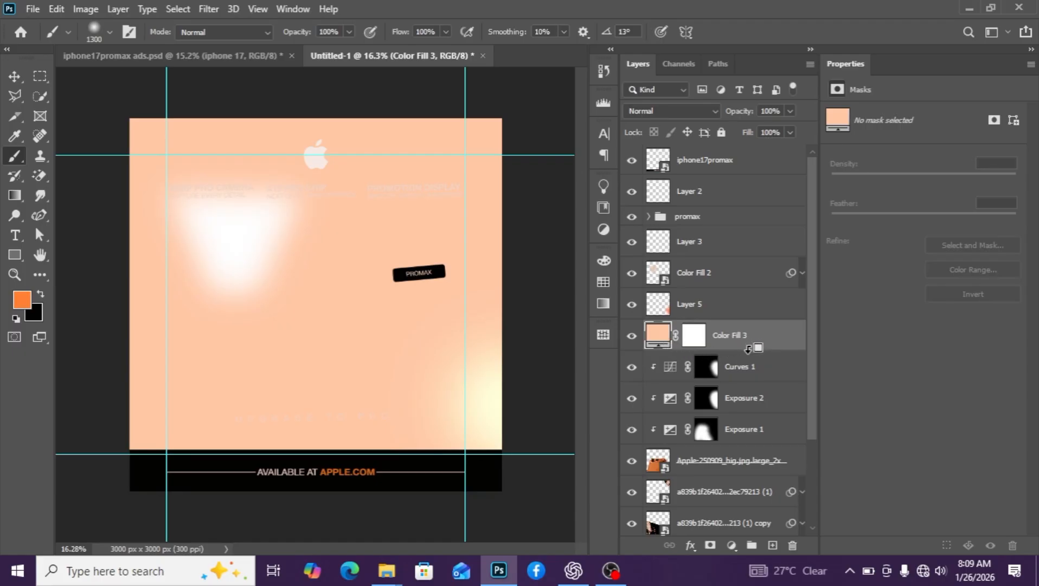
{"action": "key", "text": "ctrl+alt+g"}
{"action": "left_click", "coordinate": [707, 336]}
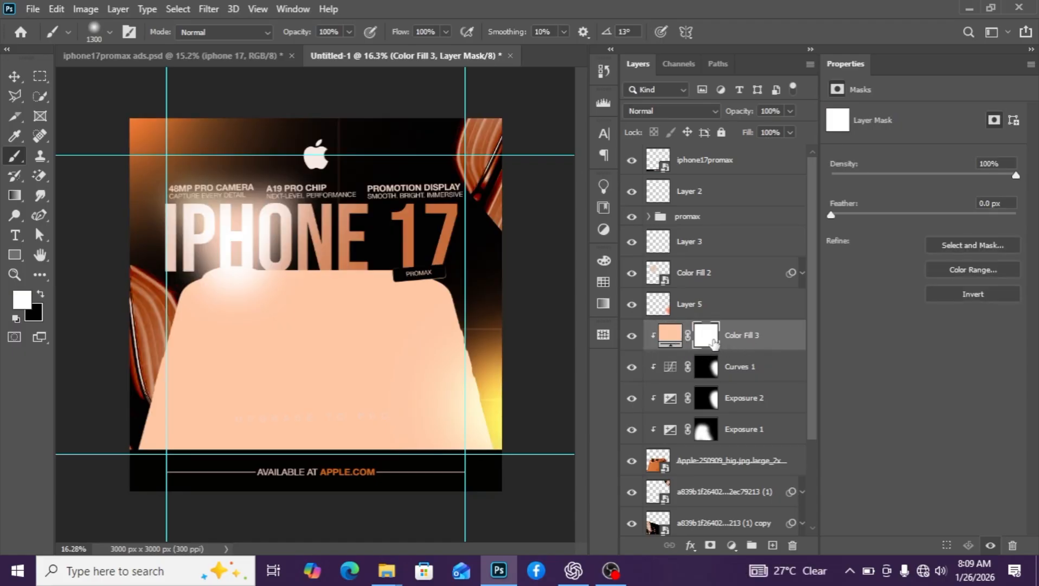
{"action": "key", "text": "ctrl+i"}
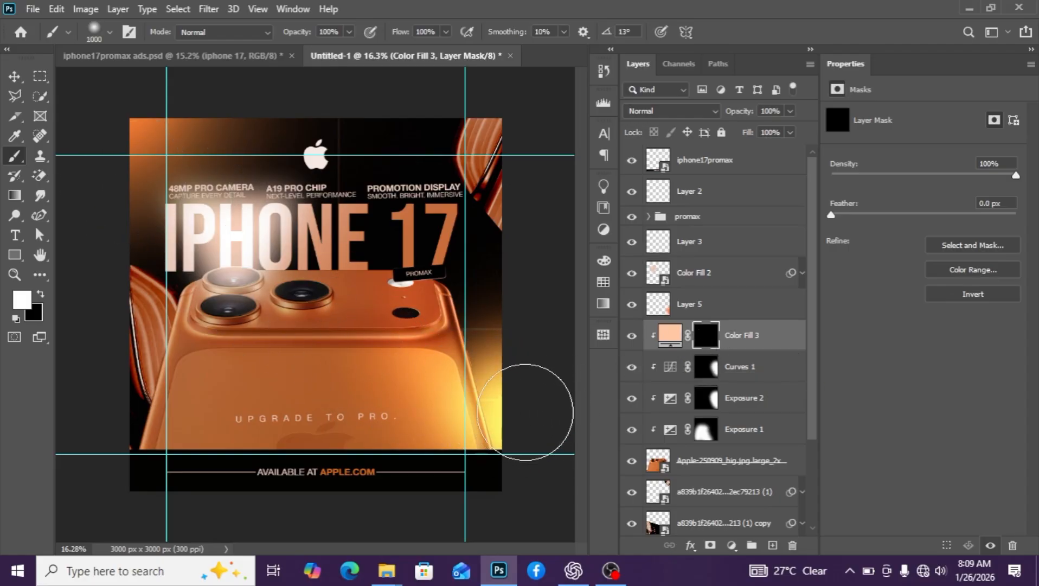
{"action": "scroll", "coordinate": [535, 407], "scroll_direction": "up", "scroll_amount": 3}
{"action": "key", "text": "bracketleft"}
{"action": "key", "text": "bracketleft"}
{"action": "key", "text": "bracketleft"}
{"action": "key", "text": "bracketleft"}
{"action": "key", "text": "bracketleft"}
{"action": "key", "text": "bracketleft"}
{"action": "key", "text": "bracketleft"}
{"action": "key", "text": "bracketleft"}
{"action": "key", "text": "bracketleft"}
{"action": "key", "text": "bracketleft"}
{"action": "key", "text": "bracketleft"}
{"action": "key", "text": "bracketleft"}
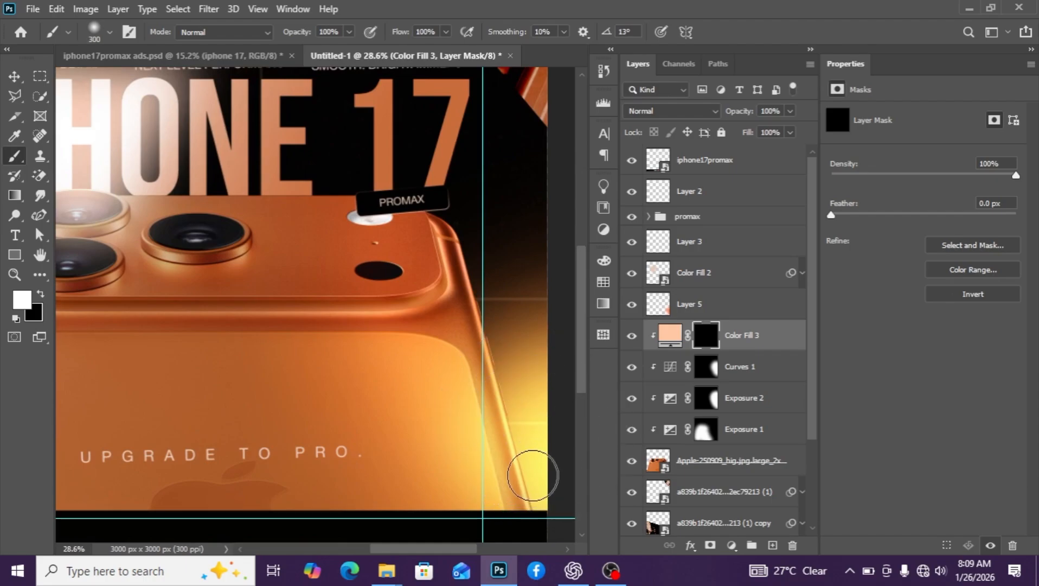
{"action": "mouse_move", "coordinate": [528, 462]}
{"action": "left_mouse_down"}
{"action": "mouse_move", "coordinate": [478, 227]}
{"action": "mouse_move", "coordinate": [488, 278]}
{"action": "left_mouse_up"}
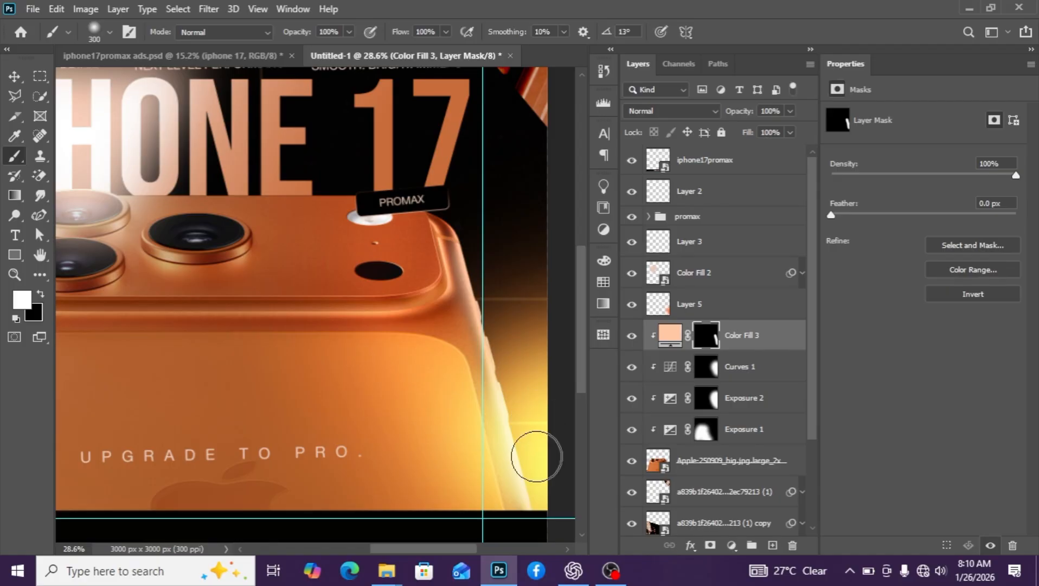
{"action": "scroll", "coordinate": [537, 457], "scroll_direction": "down", "scroll_amount": 5}
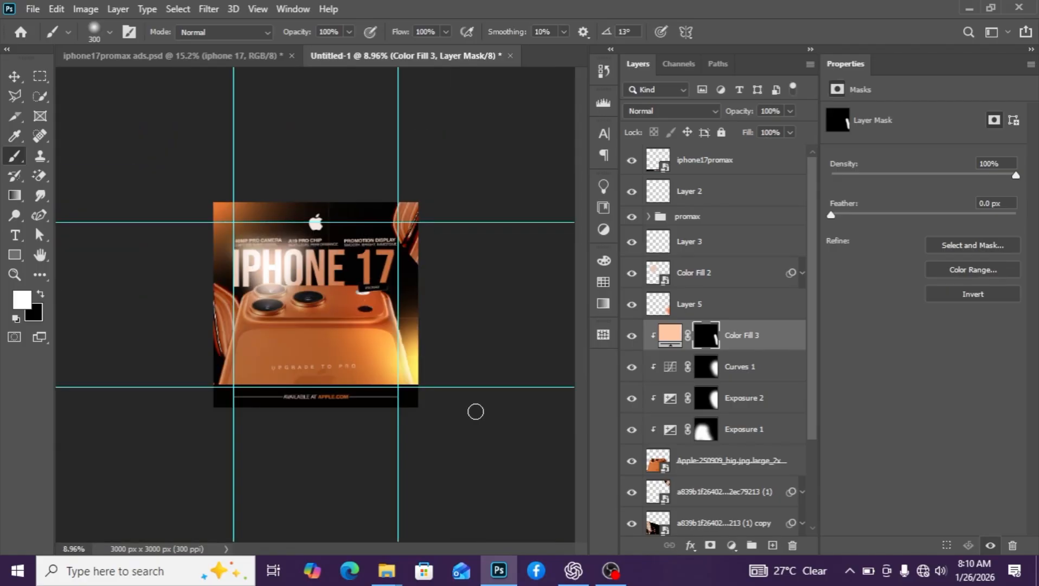
{"action": "scroll", "coordinate": [475, 412], "scroll_direction": "up", "scroll_amount": 3}
Set Color Fill 3 to Linear Dodge (Add) and zoom in and out to inspect the edge glow
{"action": "left_click", "coordinate": [714, 111]}
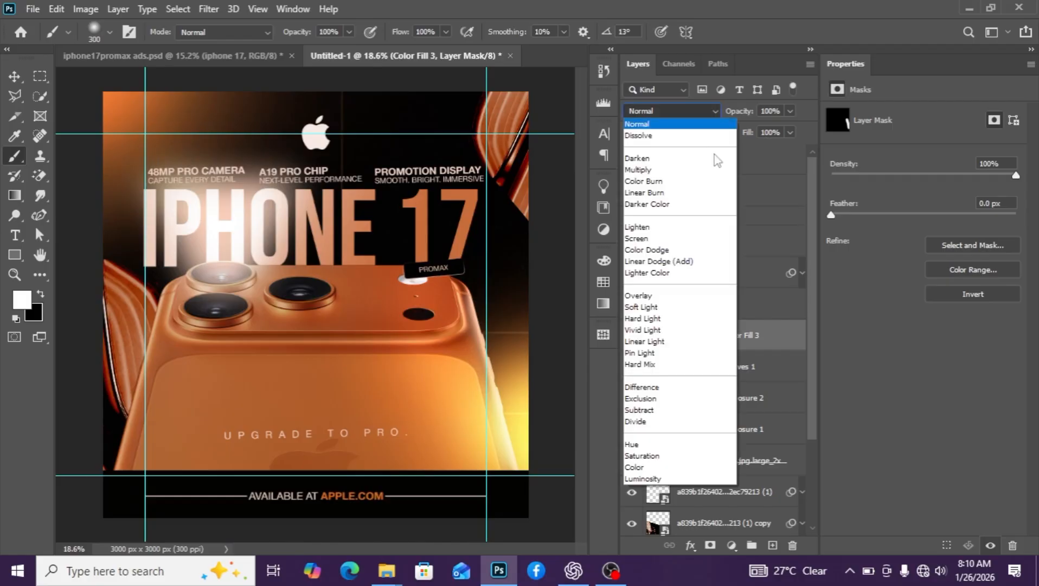
{"action": "left_click", "coordinate": [659, 261]}
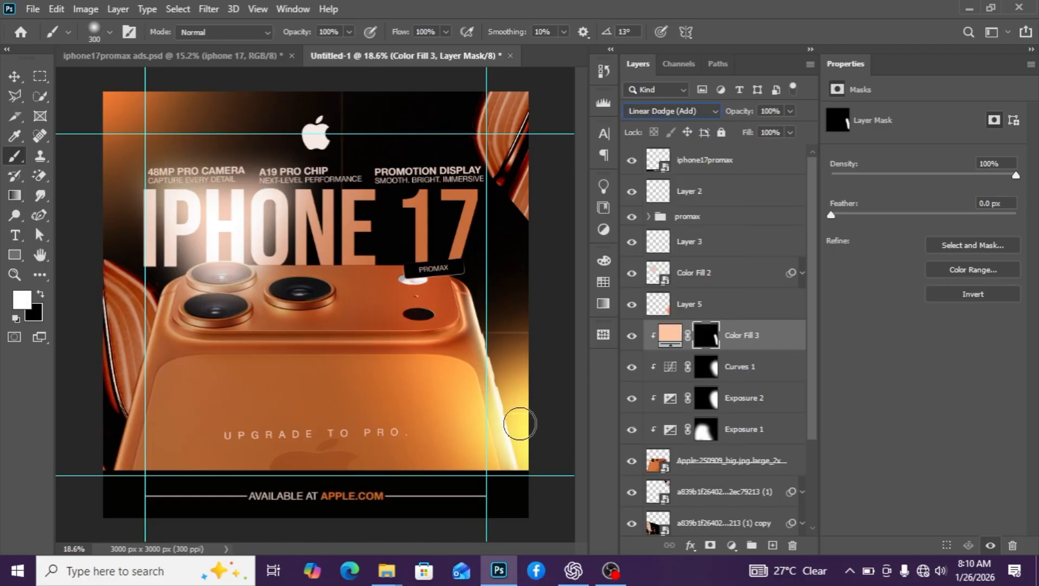
{"action": "left_click", "coordinate": [13, 78]}
{"action": "scroll", "coordinate": [371, 388], "scroll_direction": "down", "scroll_amount": 4}
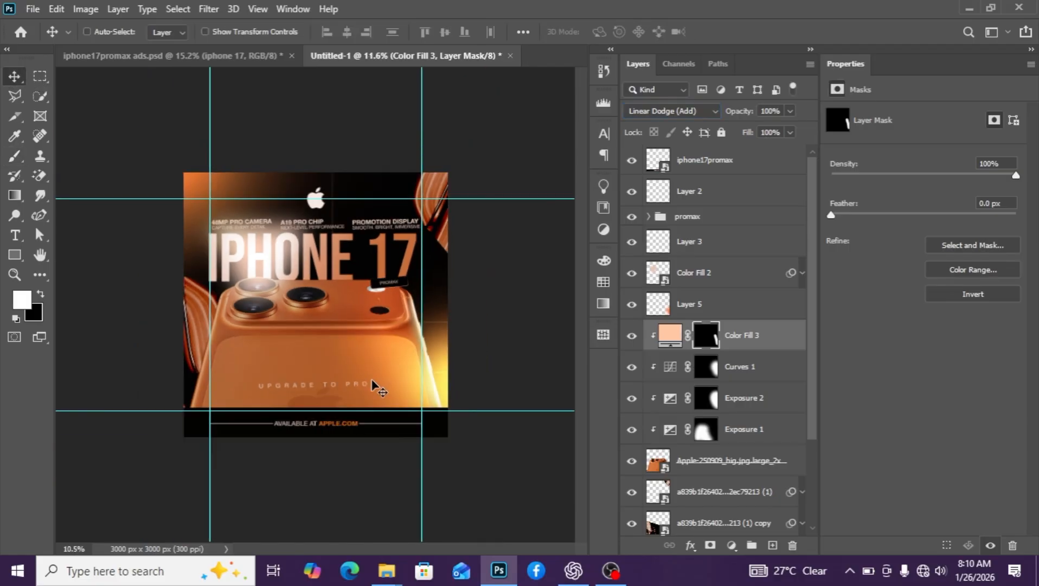
{"action": "scroll", "coordinate": [400, 411], "scroll_direction": "up", "scroll_amount": 1}
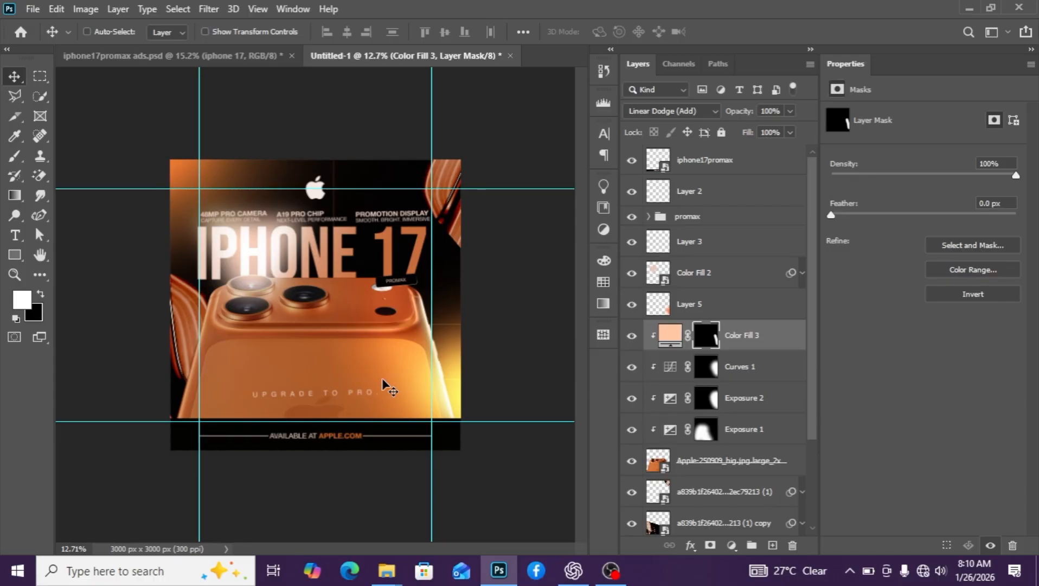
{"action": "scroll", "coordinate": [375, 369], "scroll_direction": "up", "scroll_amount": 1}
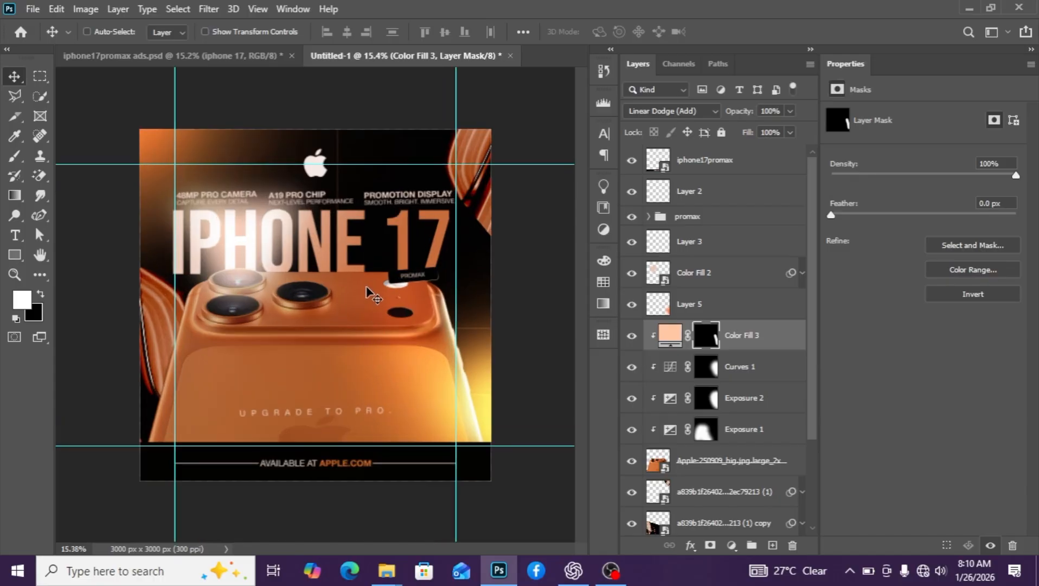
{"action": "scroll", "coordinate": [368, 287], "scroll_direction": "down", "scroll_amount": 1}
{"action": "scroll", "coordinate": [371, 289], "scroll_direction": "up", "scroll_amount": 1}
{"action": "scroll", "coordinate": [346, 296], "scroll_direction": "up", "scroll_amount": 1}
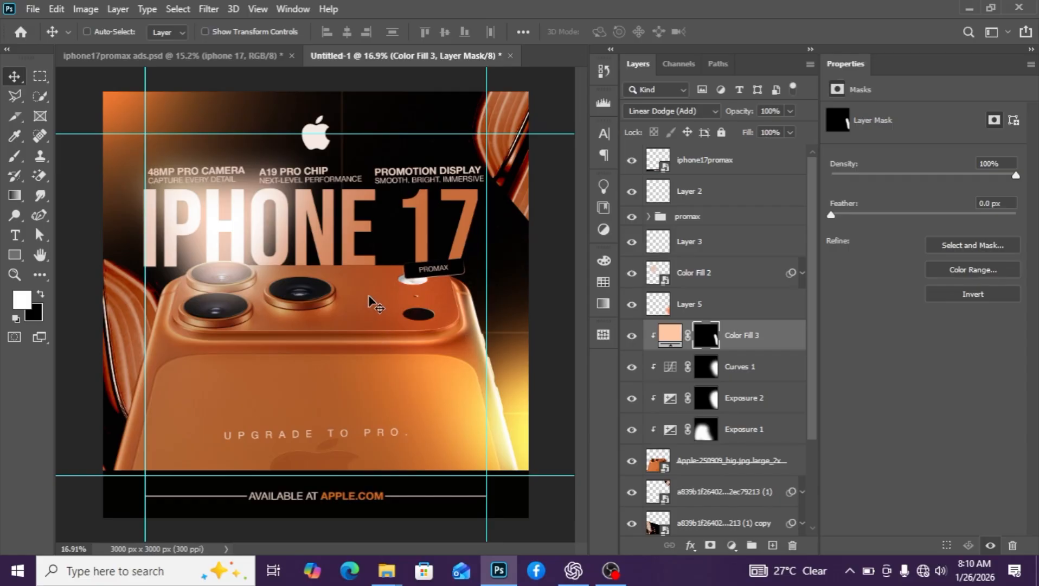
{"action": "scroll", "coordinate": [369, 301], "scroll_direction": "down", "scroll_amount": 3}
{"action": "scroll", "coordinate": [369, 301], "scroll_direction": "up", "scroll_amount": 3}
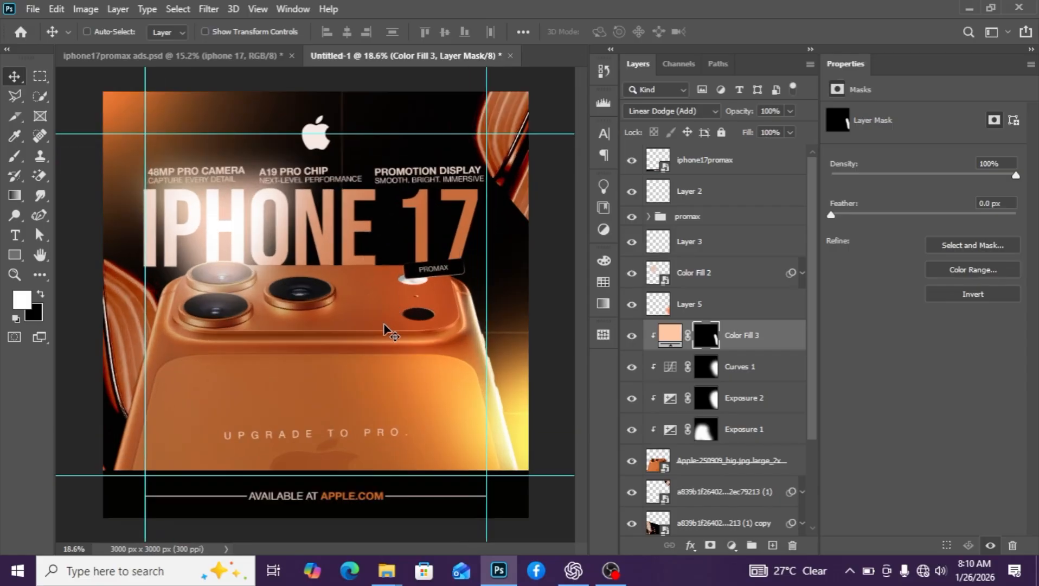